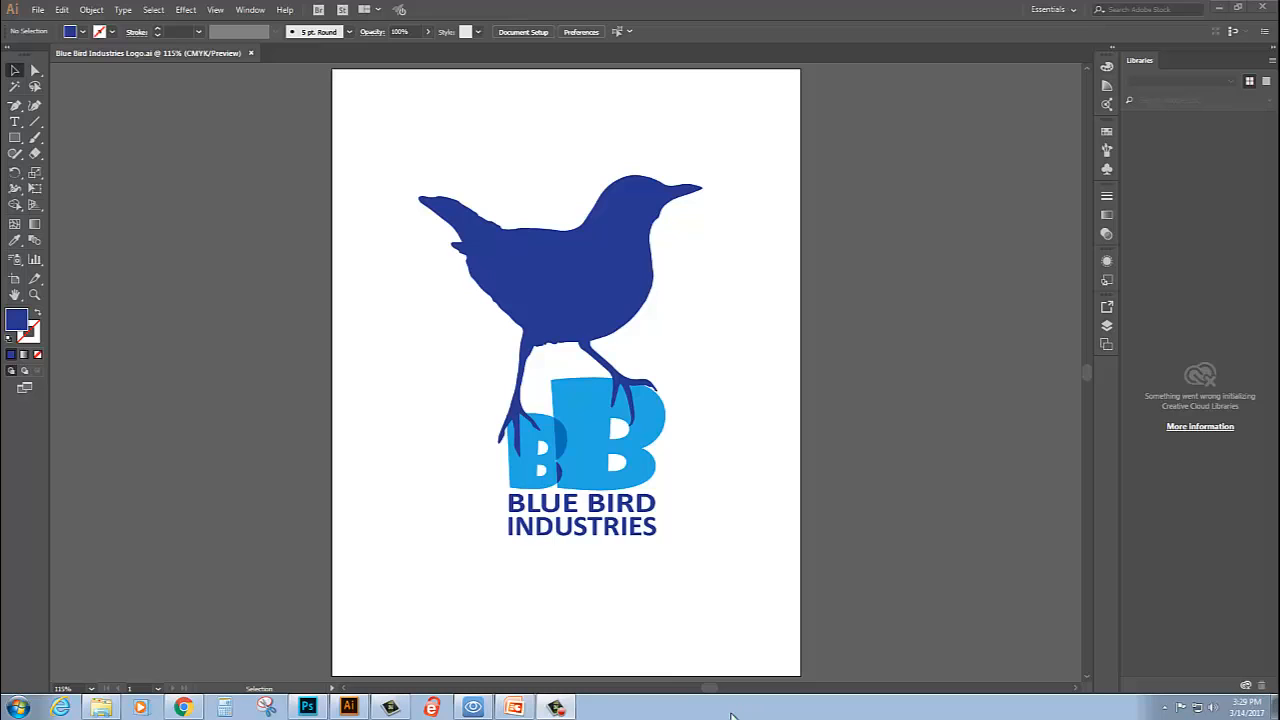
# - Switch to PowerPoint and review the slide comparing the three bird photos for their shape and attitude
pyautogui.click(521, 709)
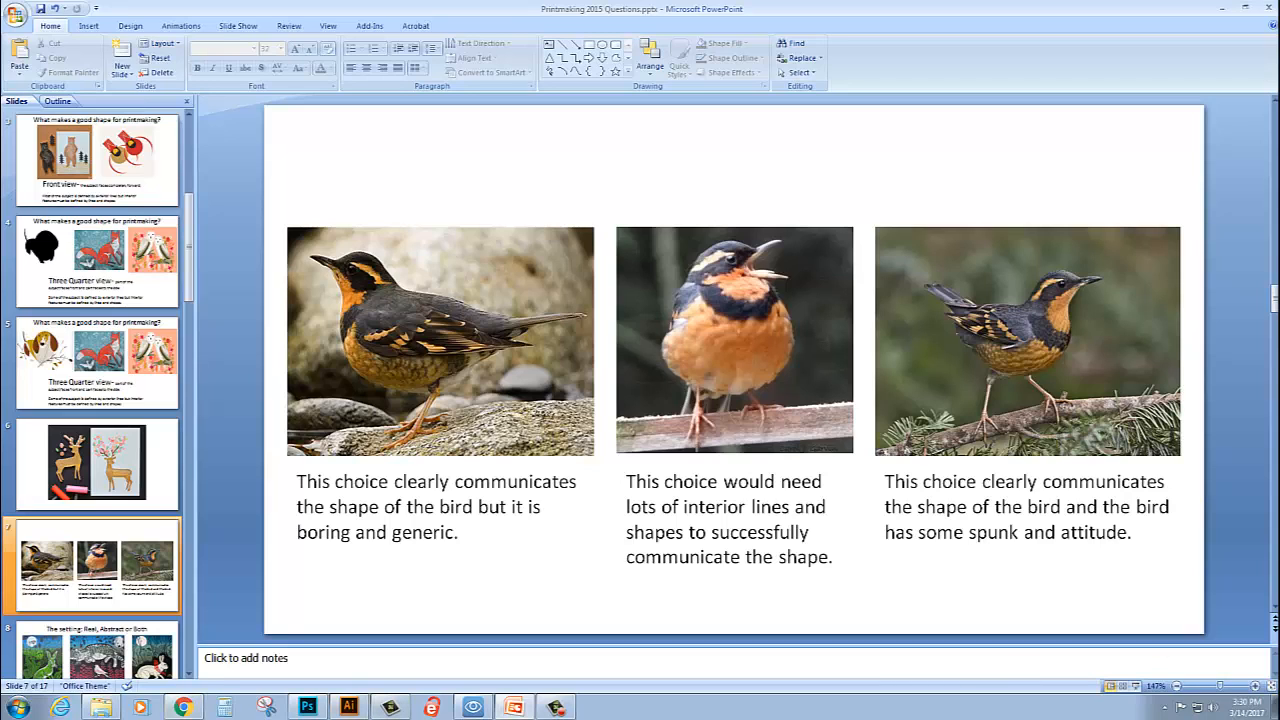
# - Switch to Chrome and save the thrush photo as a JPEG named "Bird Image" in the Blue Bird Industries Logo folder
pyautogui.click(183, 707)
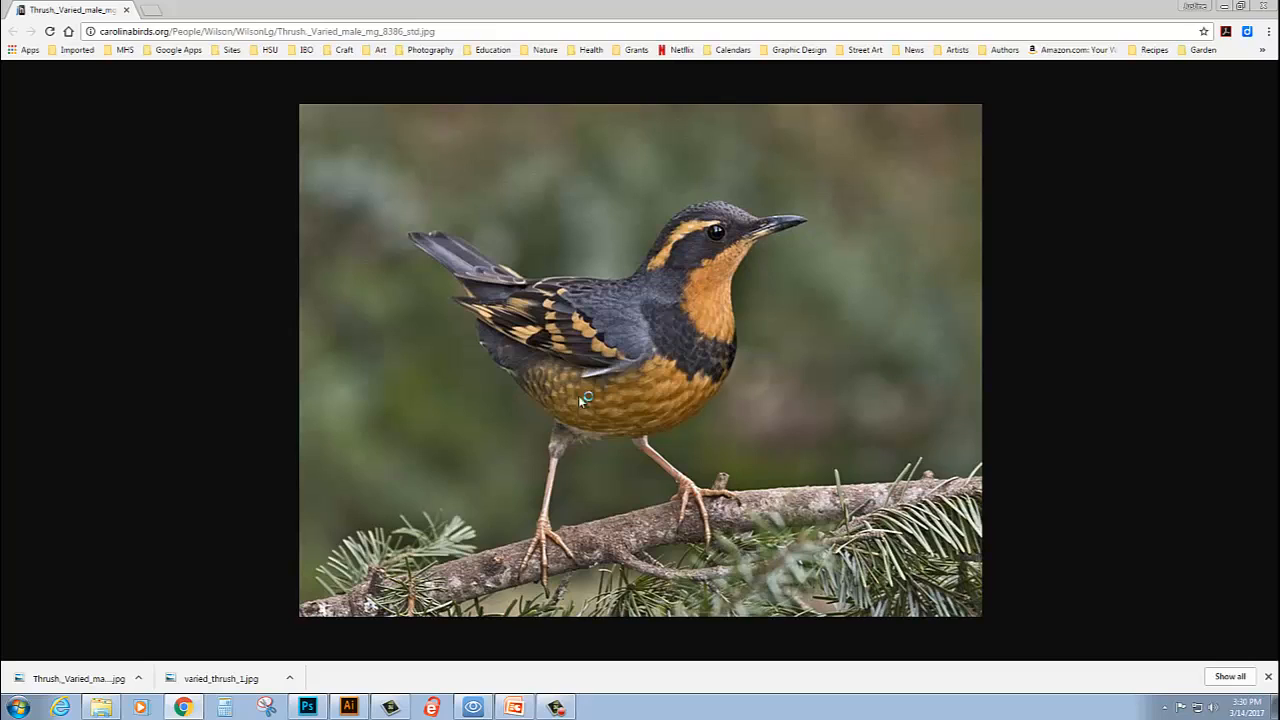
pyautogui.rightClick(661, 378)
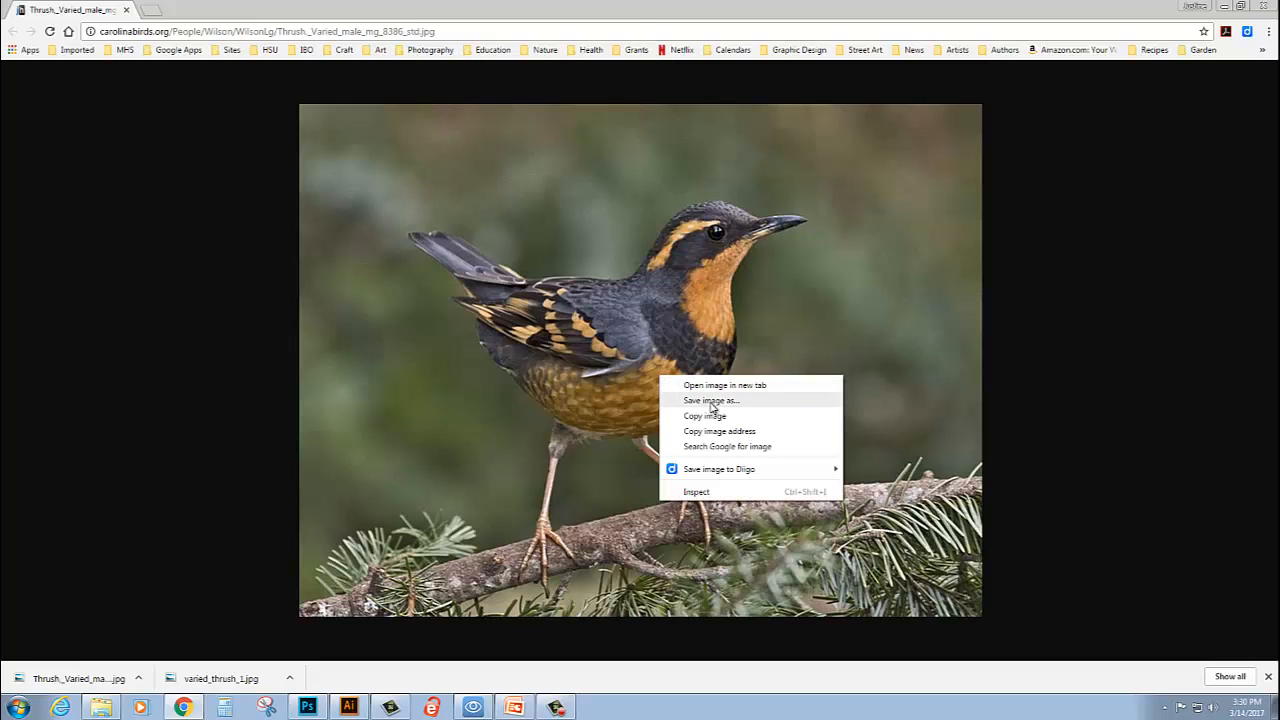
pyautogui.click(711, 401)
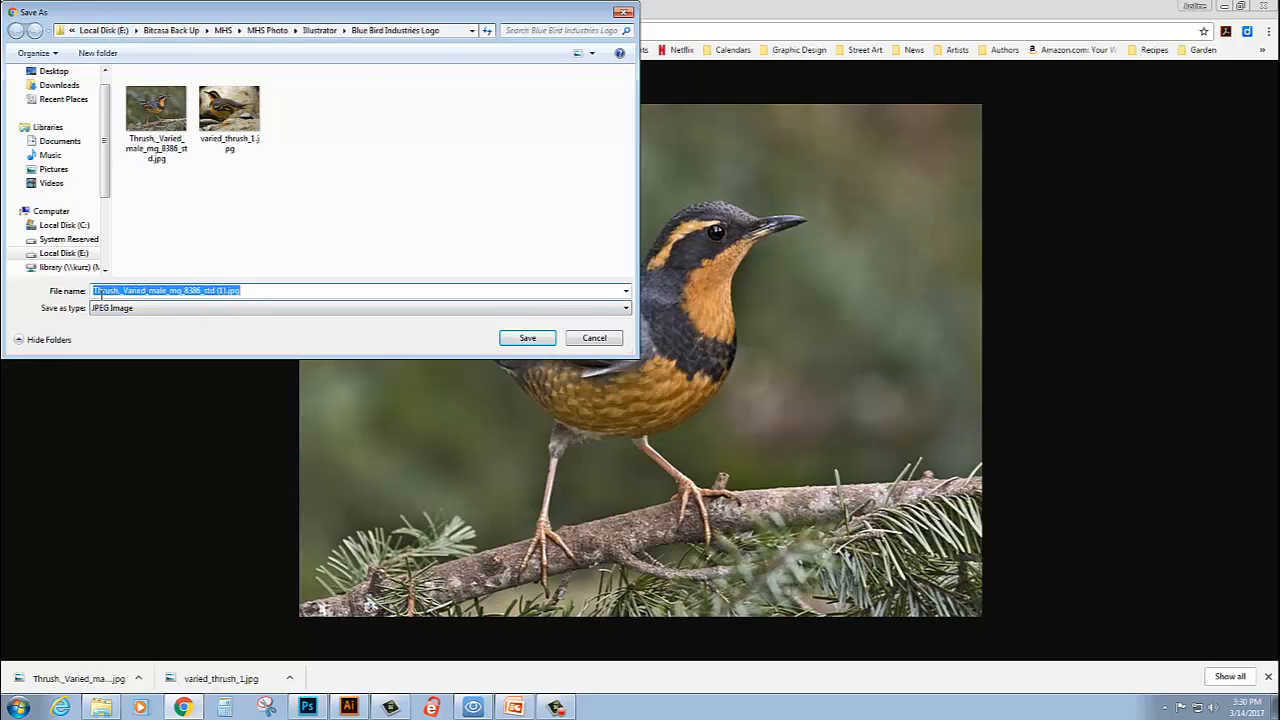
pyautogui.write('Bird')
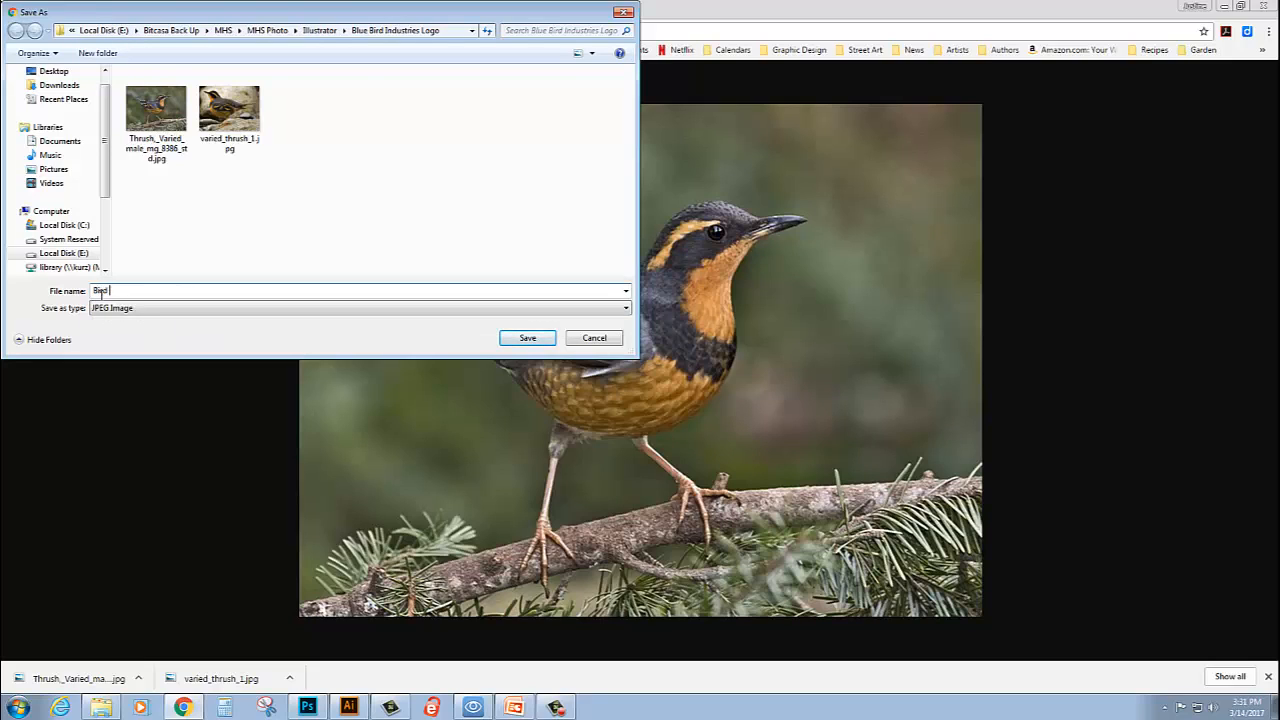
pyautogui.write(' Image')
pyautogui.click(543, 345)
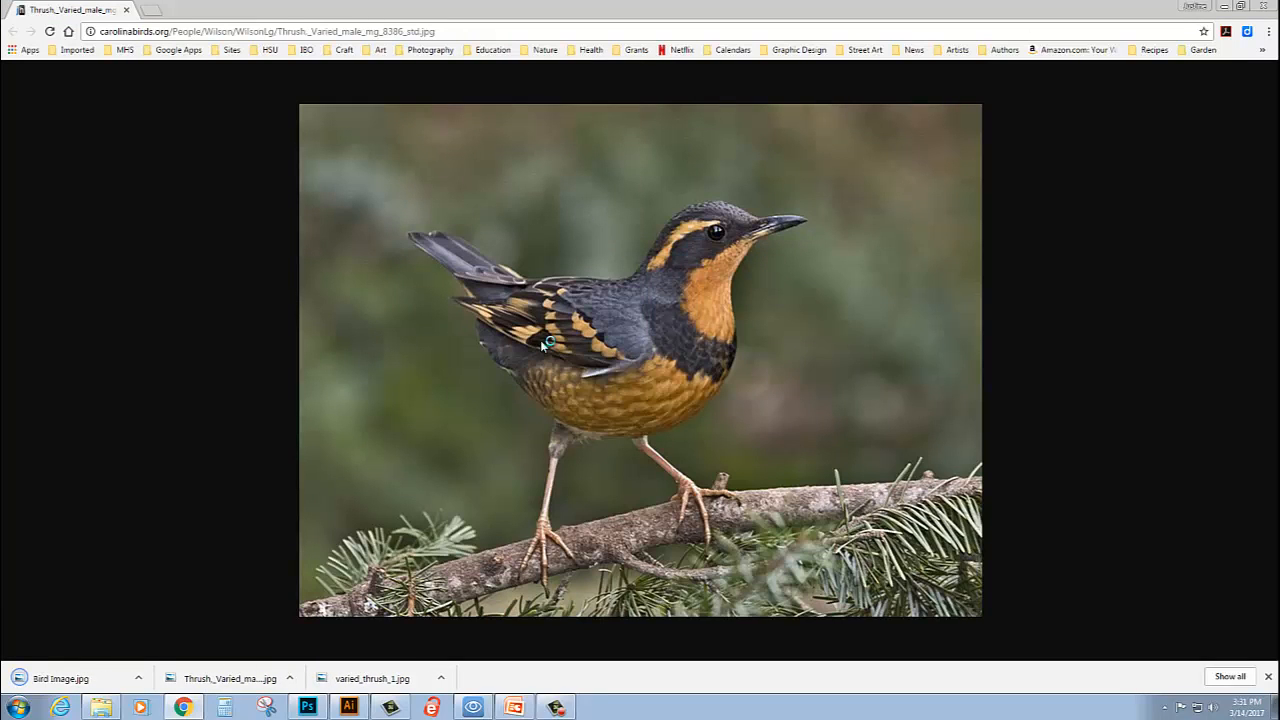
# - Switch to Photoshop and open Bird Image.jpg from the Blue Bird Industries Logo folder
pyautogui.click(312, 707)
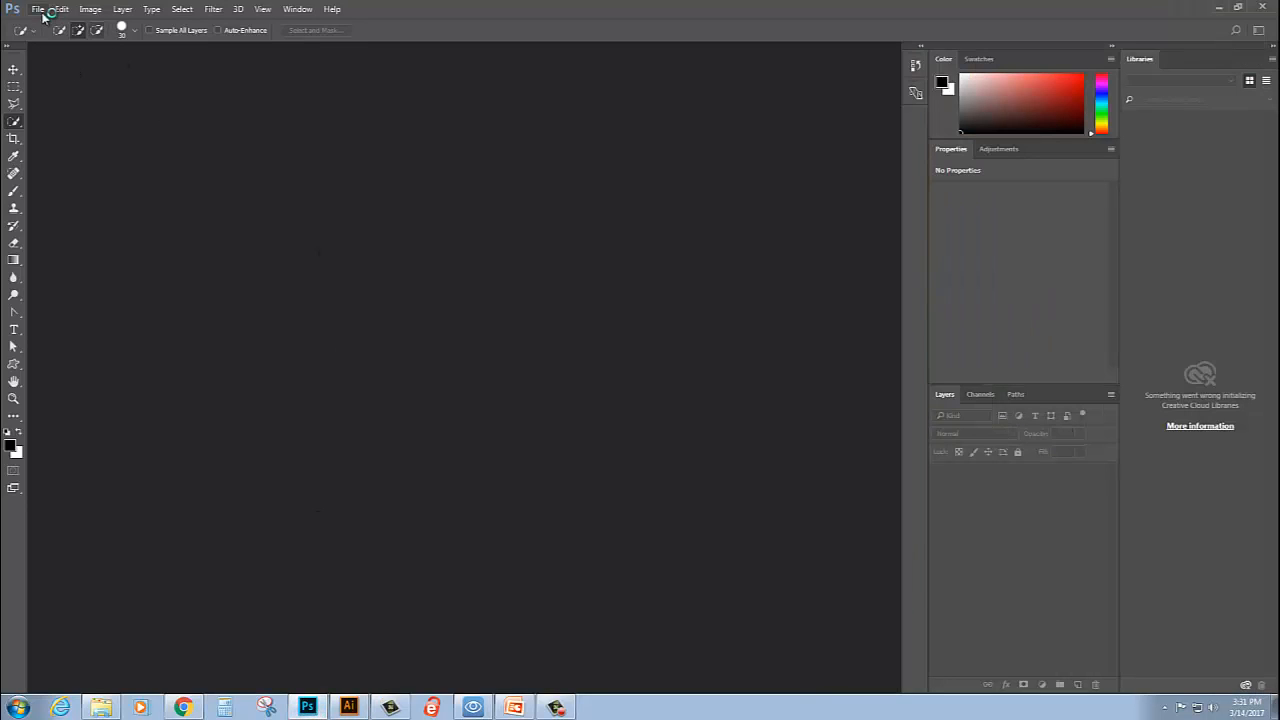
pyautogui.click(38, 9)
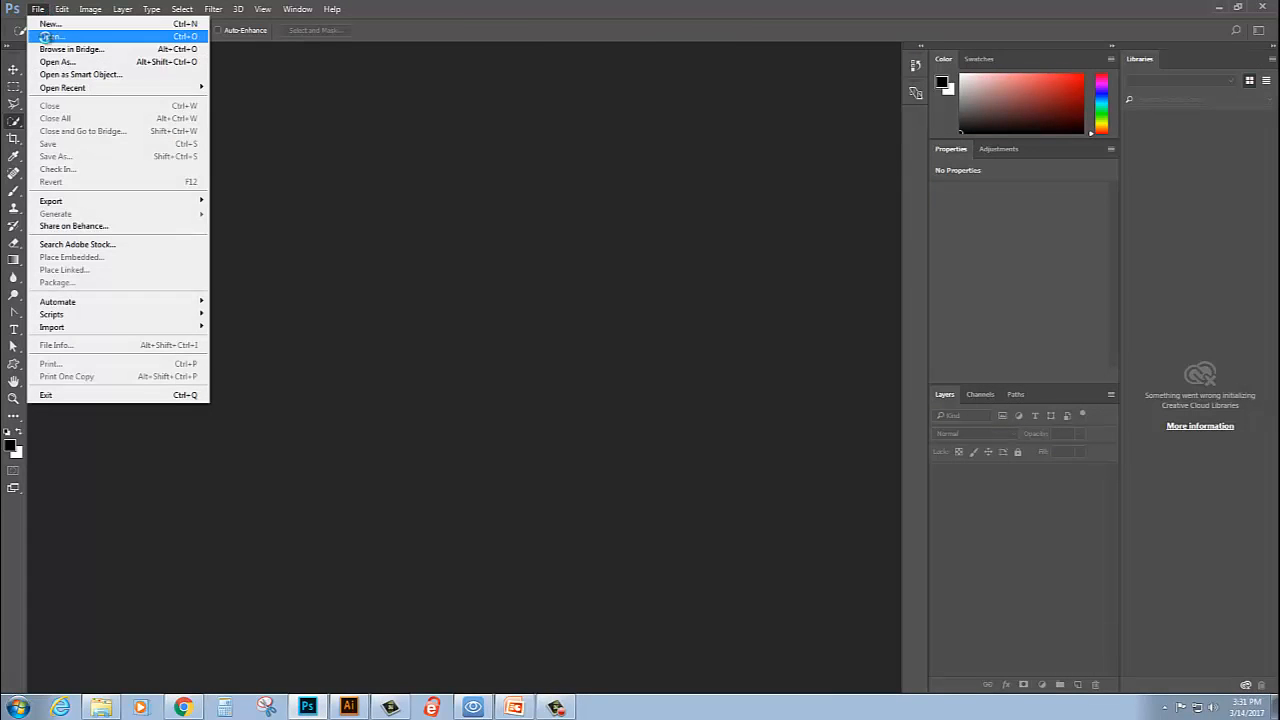
pyautogui.click(47, 37)
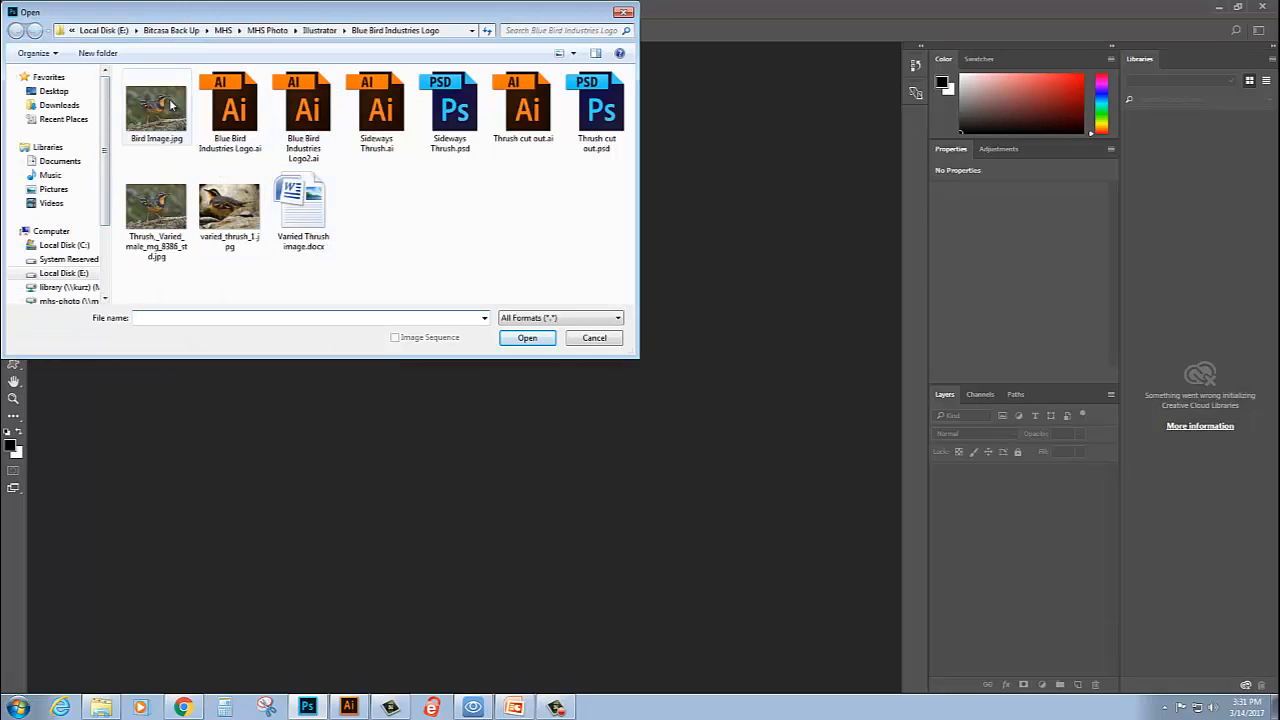
pyautogui.scroll(-1, 108, 183)
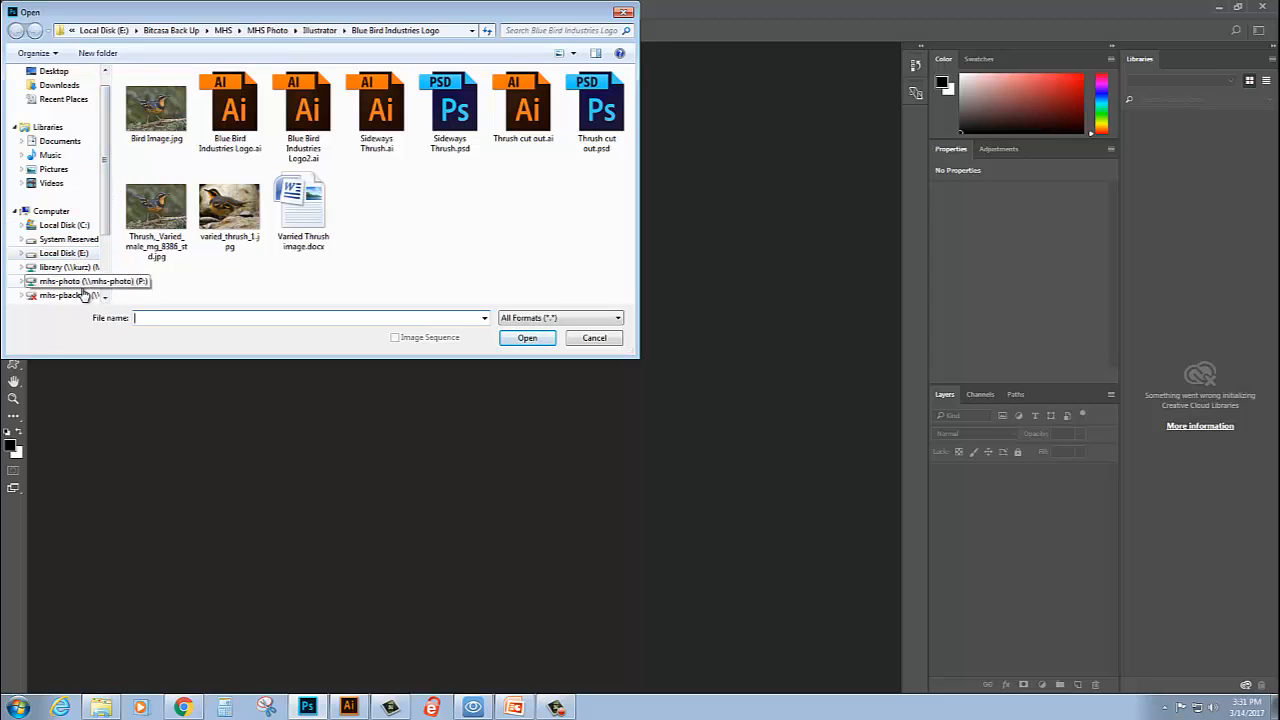
pyautogui.scroll(-1, 107, 245)
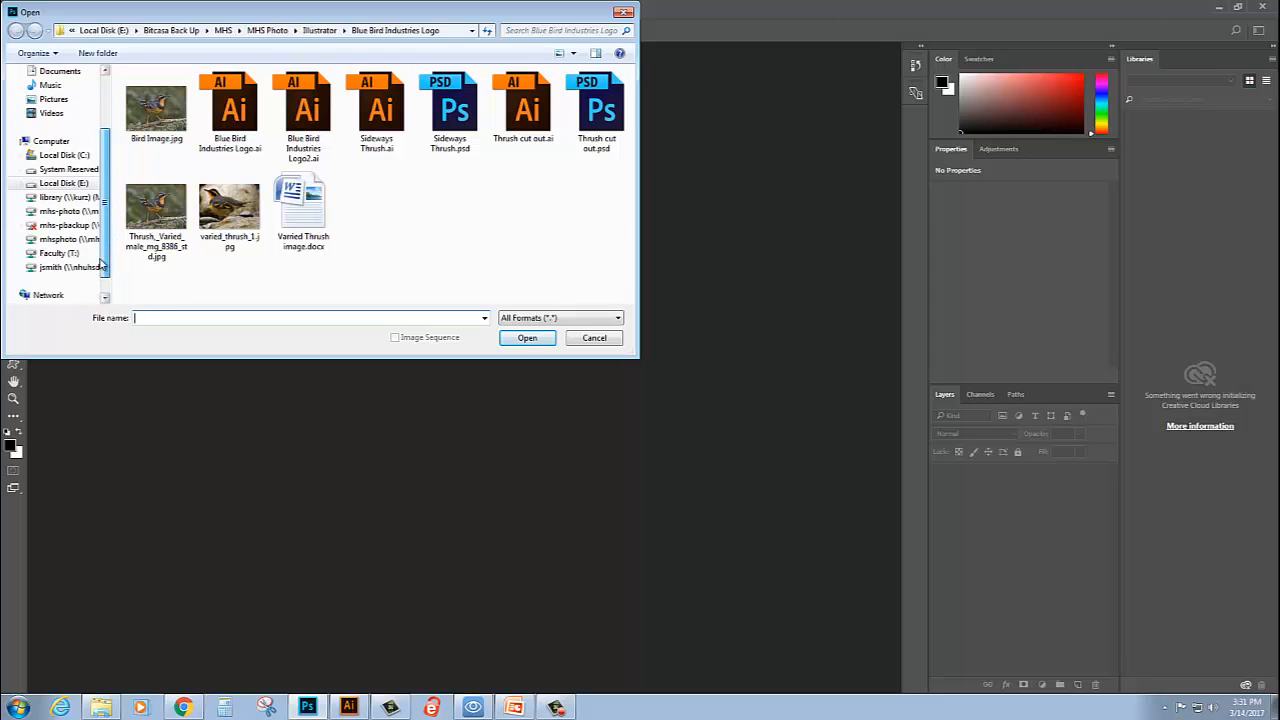
pyautogui.scroll(-1, 106, 260)
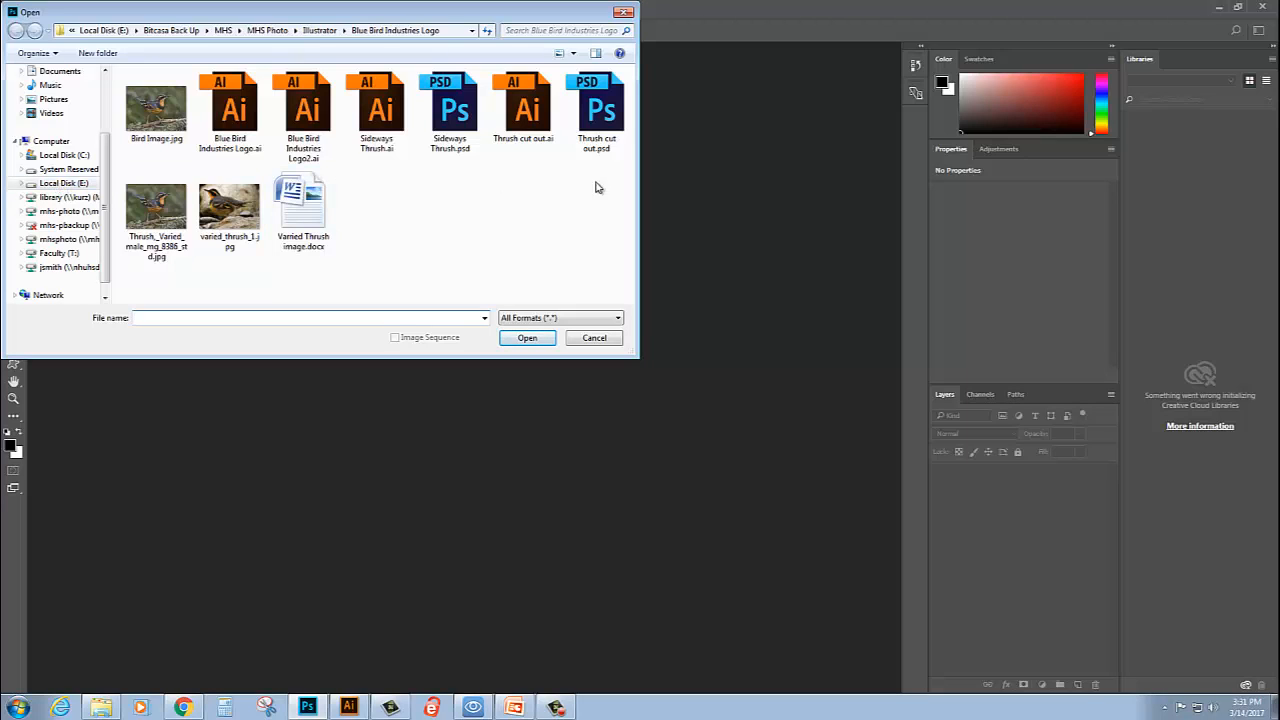
pyautogui.click(163, 116)
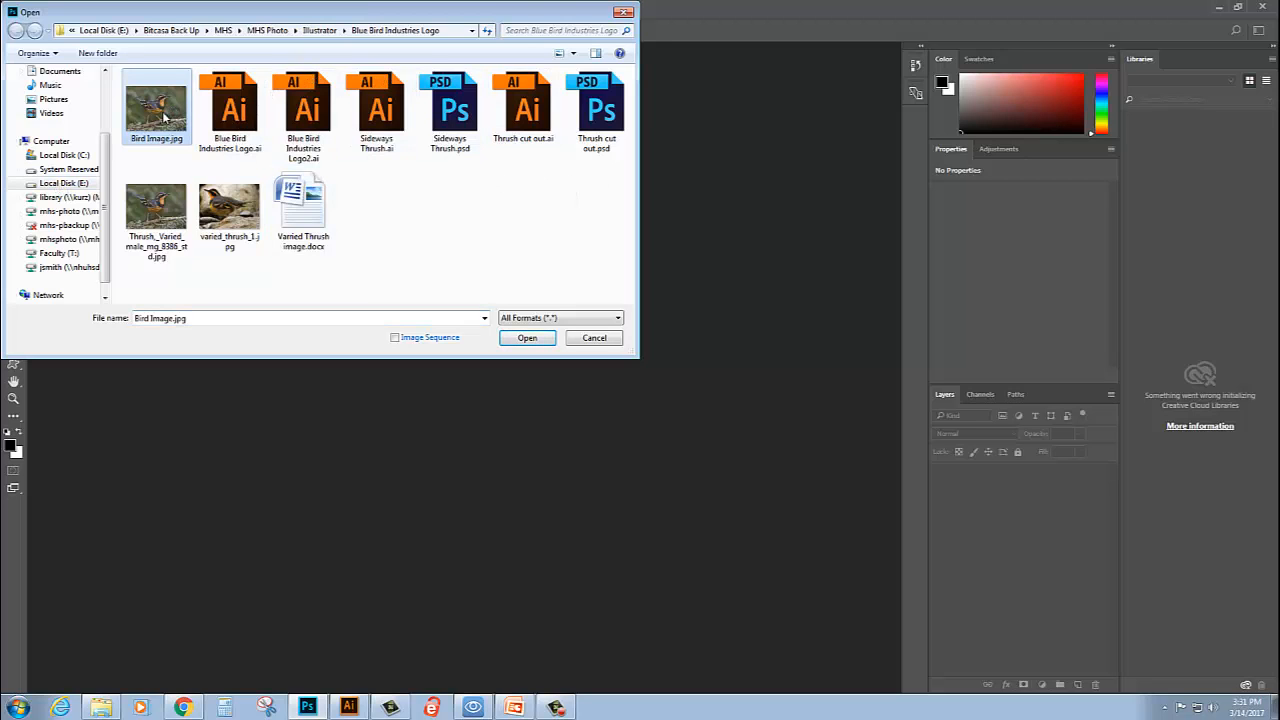
pyautogui.click(527, 338)
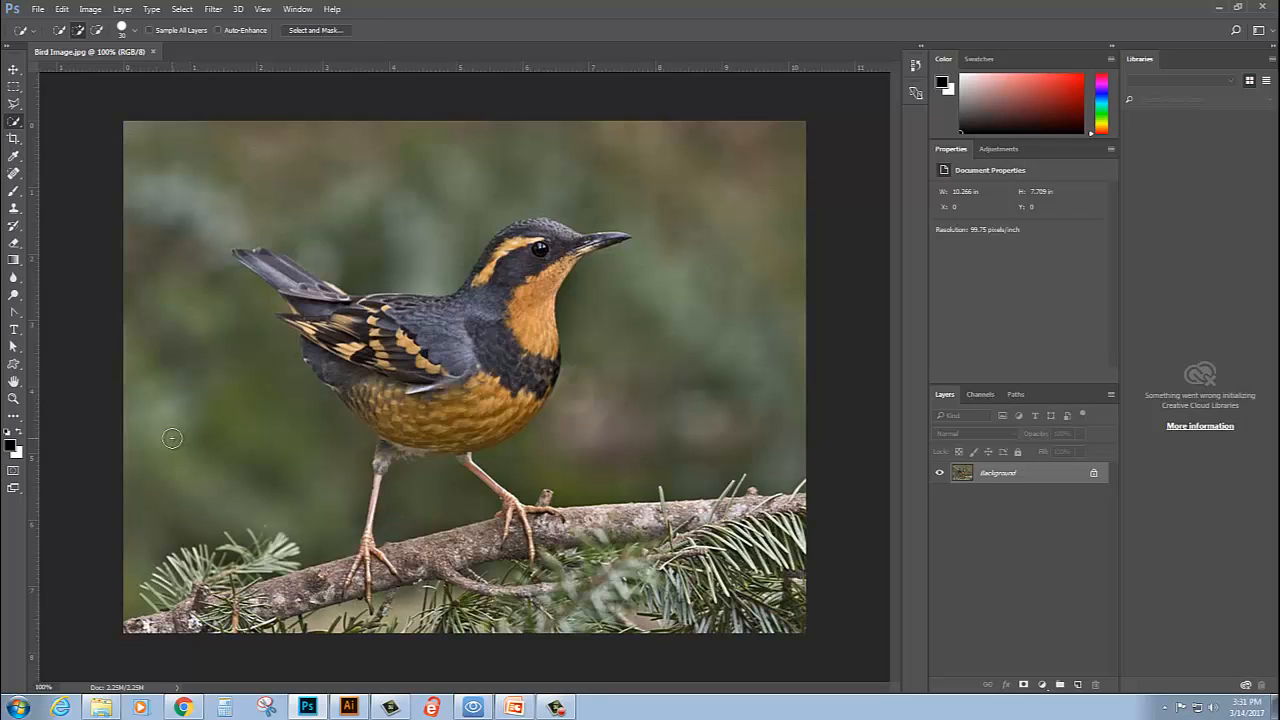
# - Crop the photo closely around the bird, keeping its beak, tail and feet, to about 6.36 by 6.13 in
pyautogui.click(12, 140)
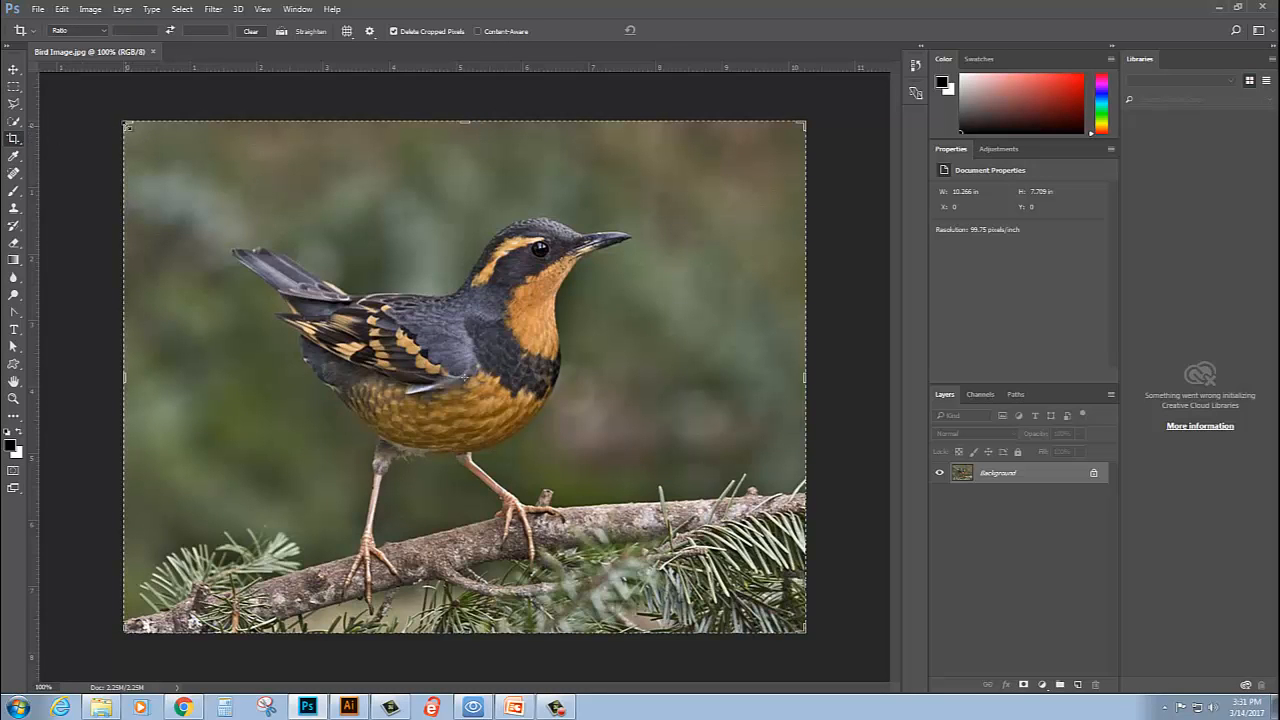
pyautogui.moveTo(124, 122); pyautogui.dragTo(172, 166)
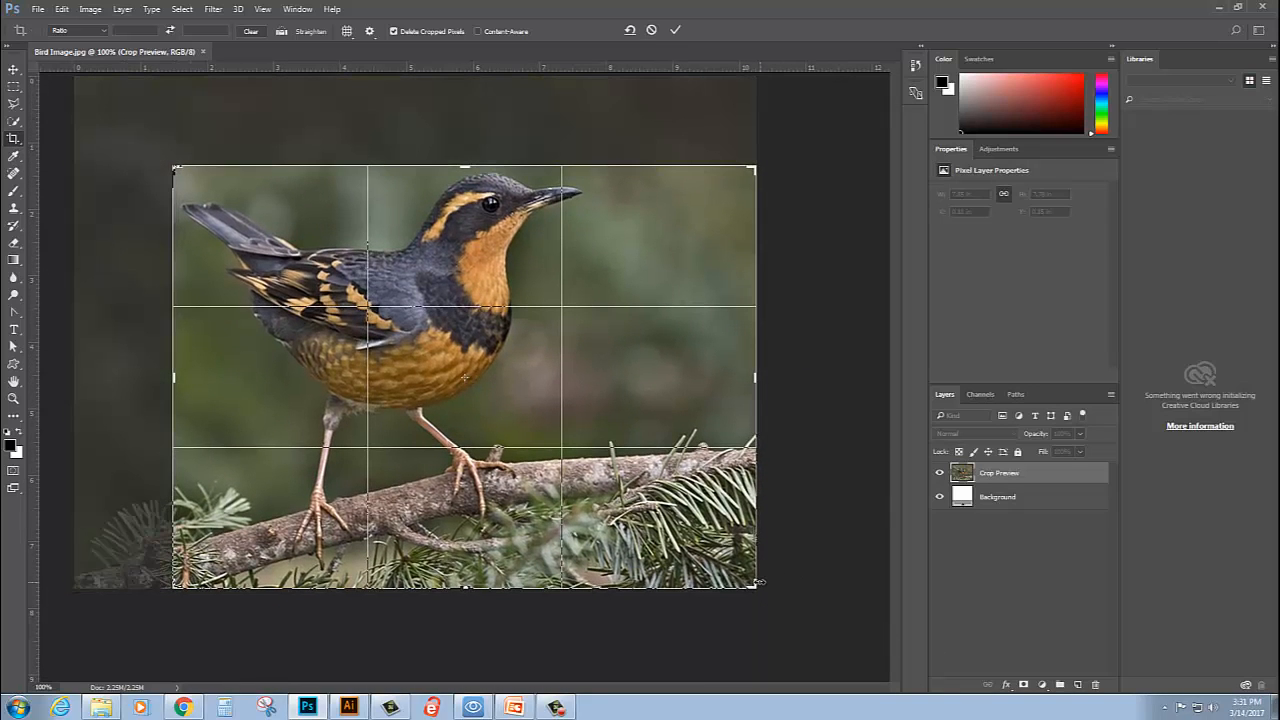
pyautogui.moveTo(755, 586); pyautogui.dragTo(670, 578)
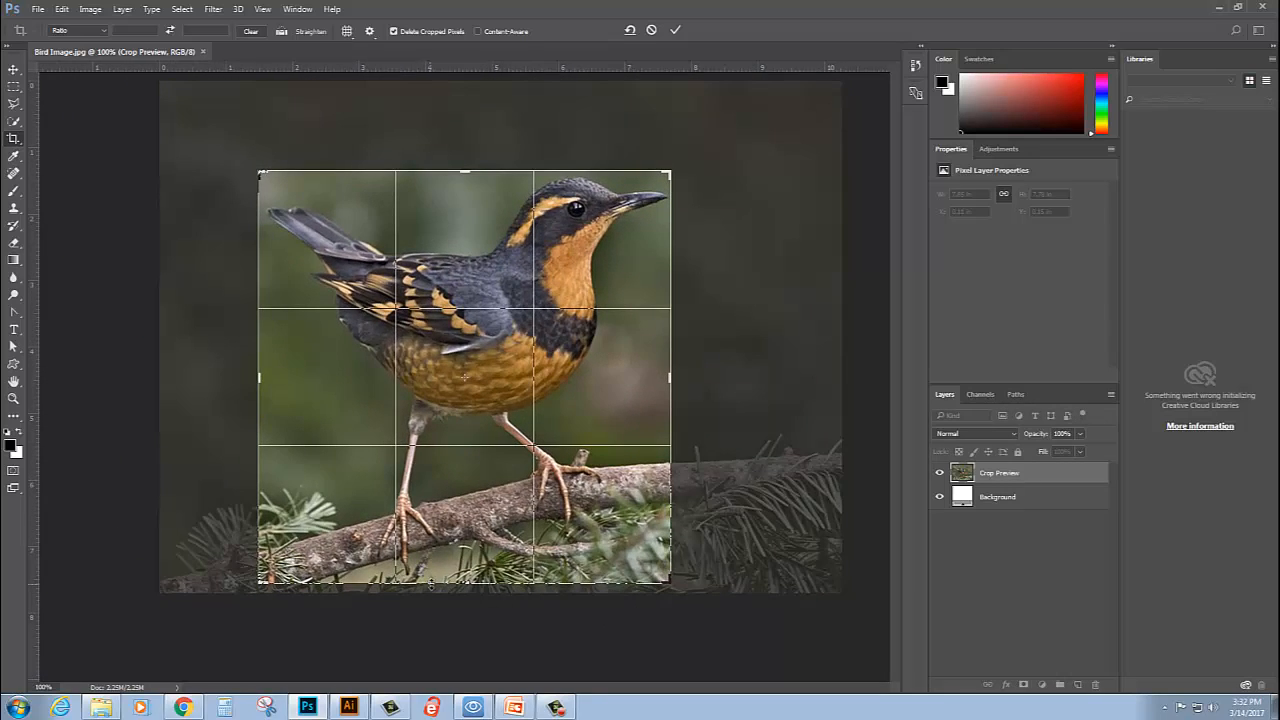
pyautogui.moveTo(430, 592); pyautogui.dragTo(466, 575)
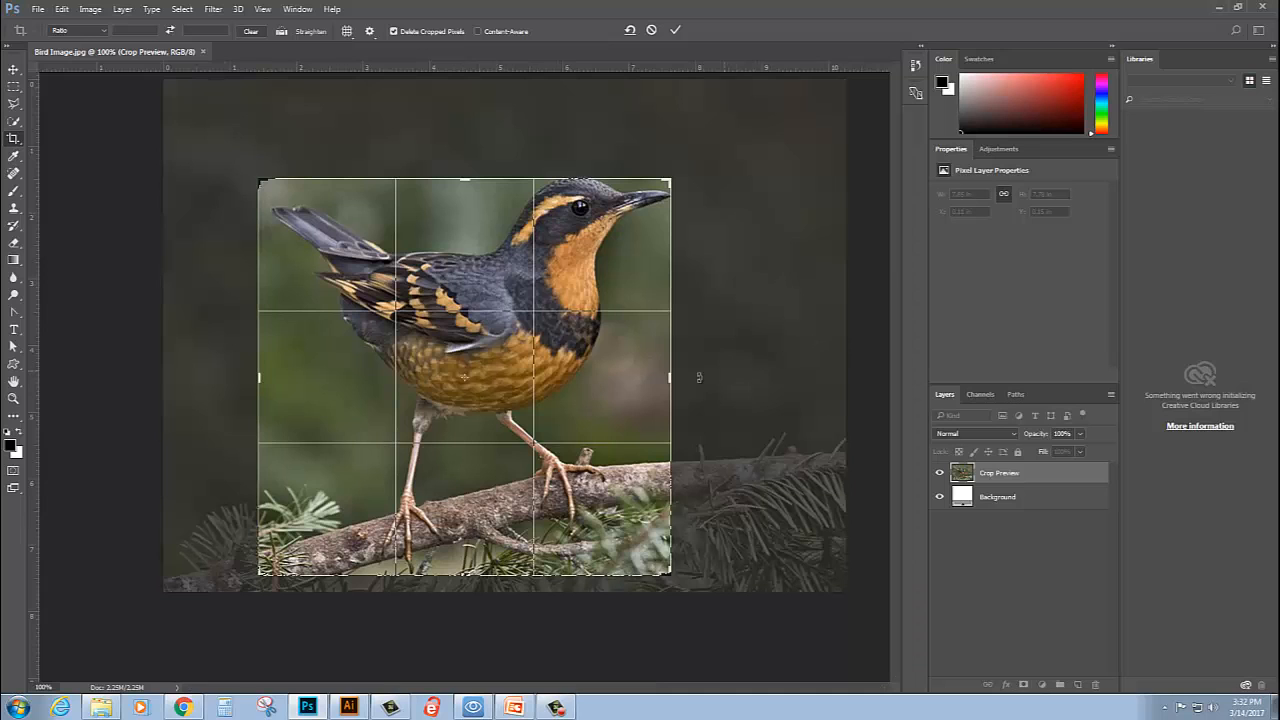
pyautogui.moveTo(673, 378); pyautogui.dragTo(683, 378)
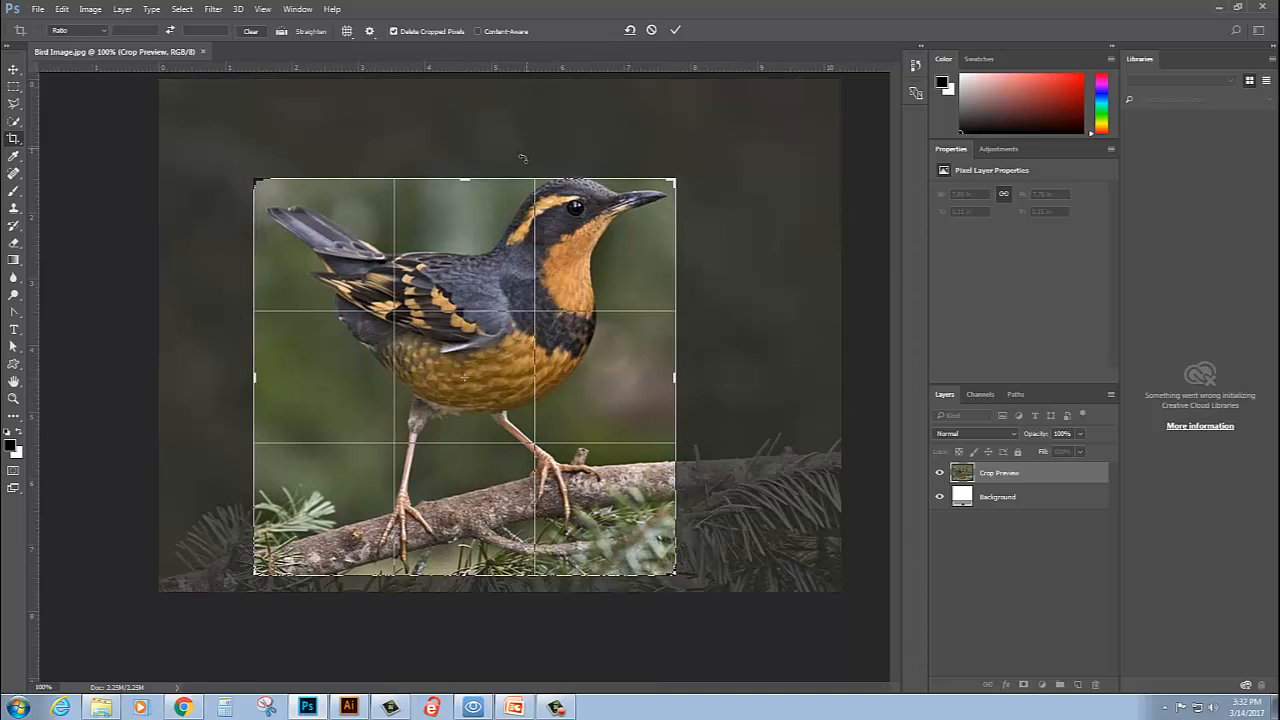
pyautogui.moveTo(467, 174); pyautogui.dragTo(467, 168)
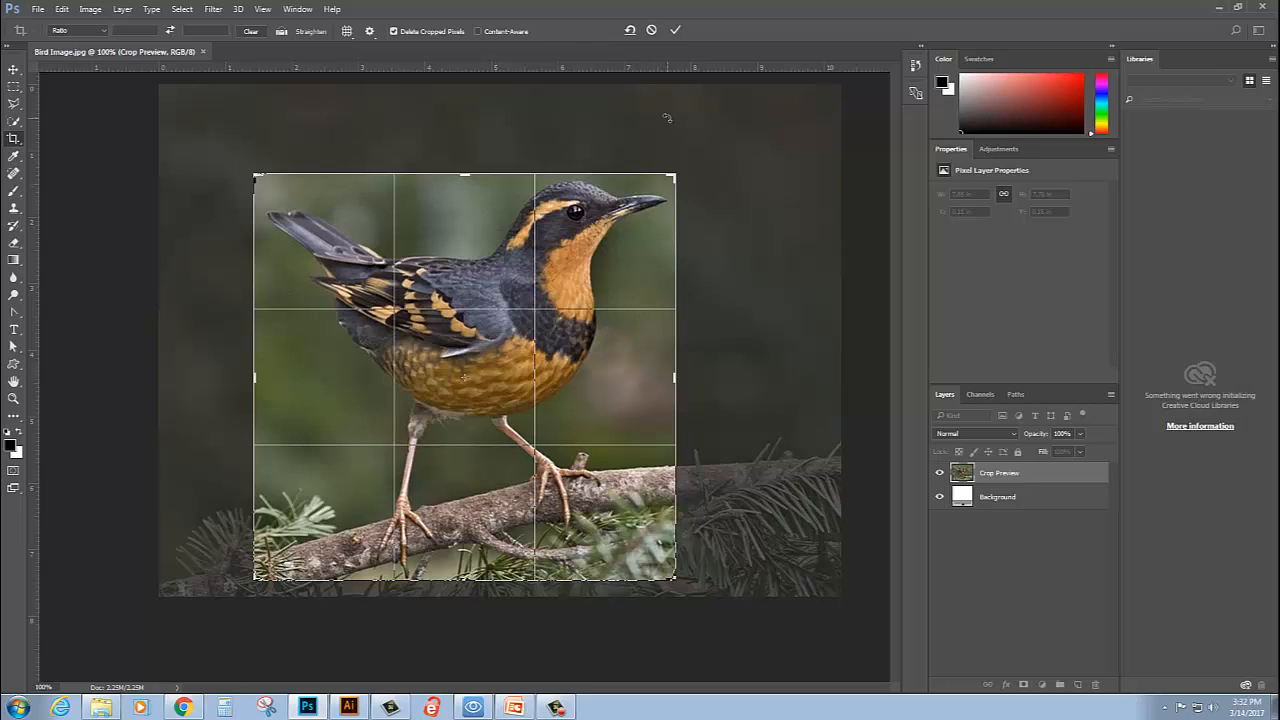
pyautogui.click(676, 31)
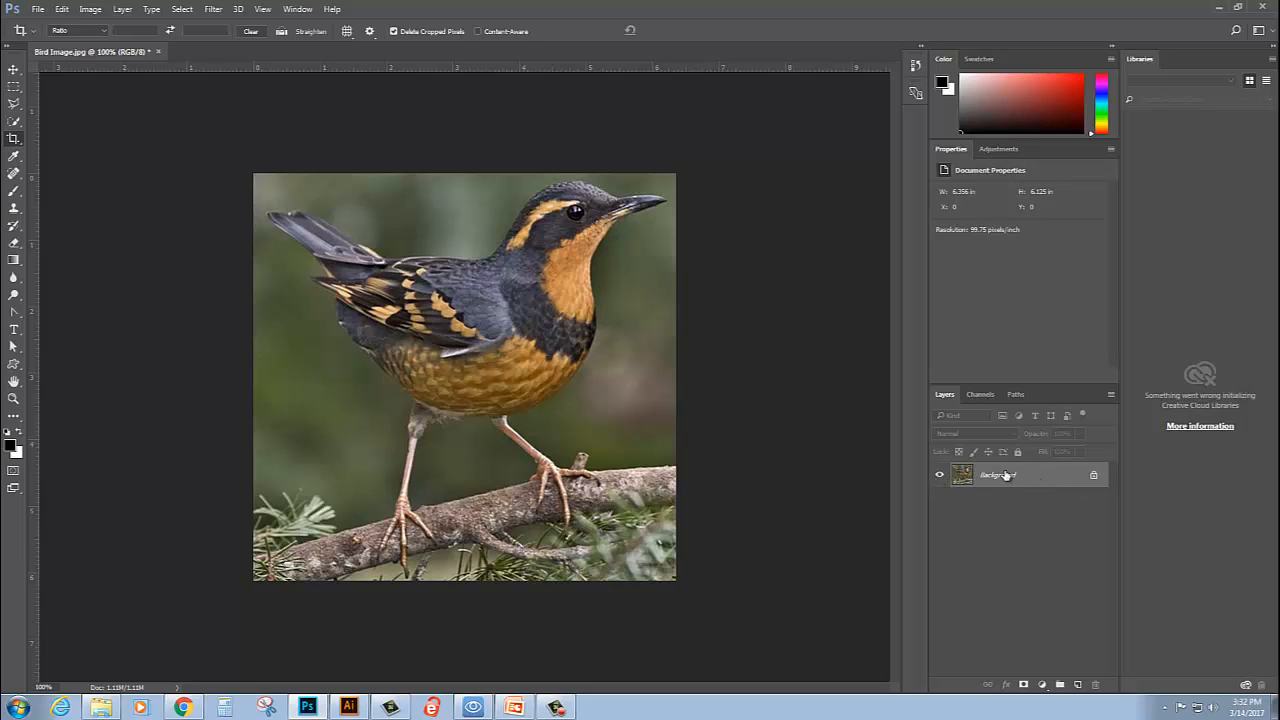
# - Convert the locked Background into a regular layer named Layer 0
pyautogui.doubleClick(1068, 478)
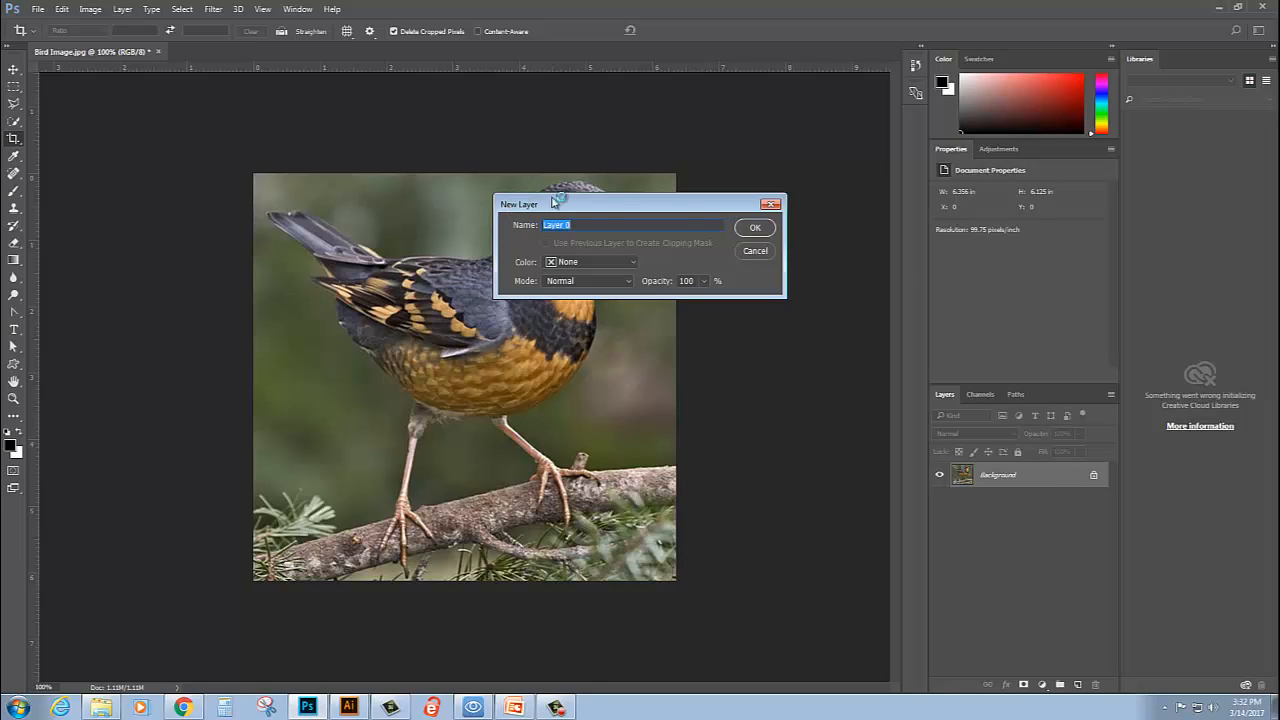
pyautogui.click(755, 229)
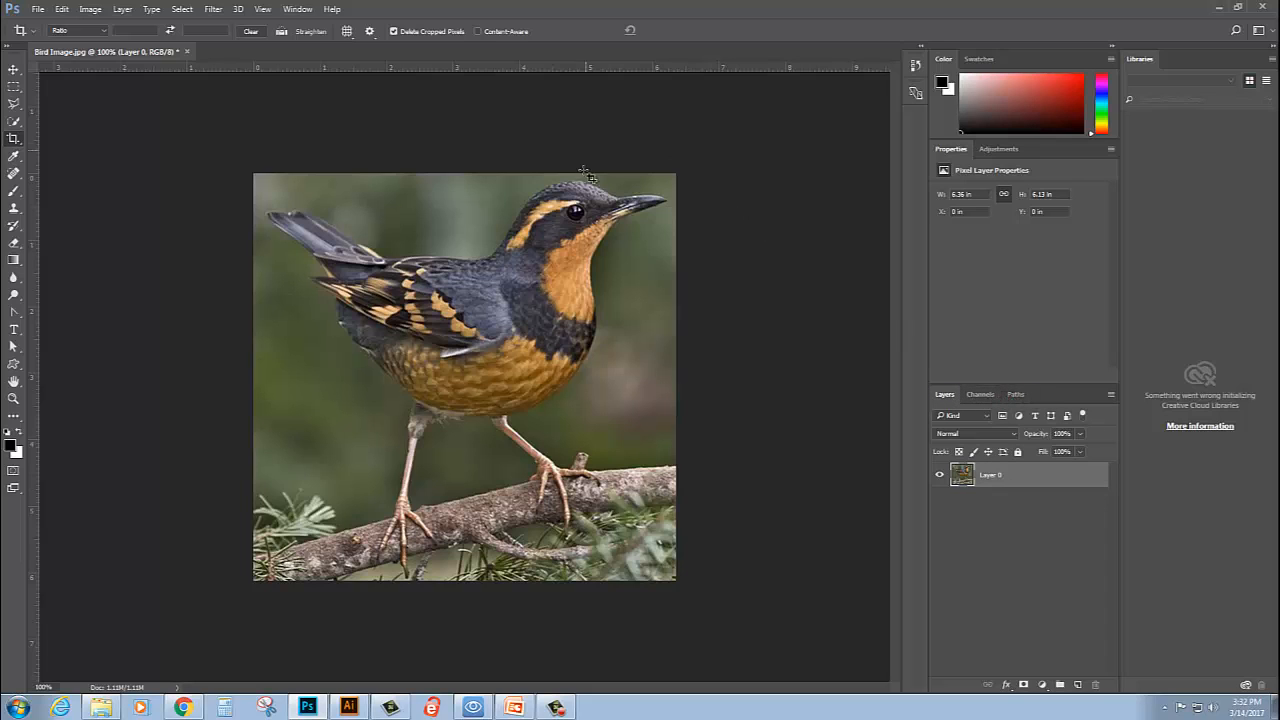
pyautogui.click(298, 9)
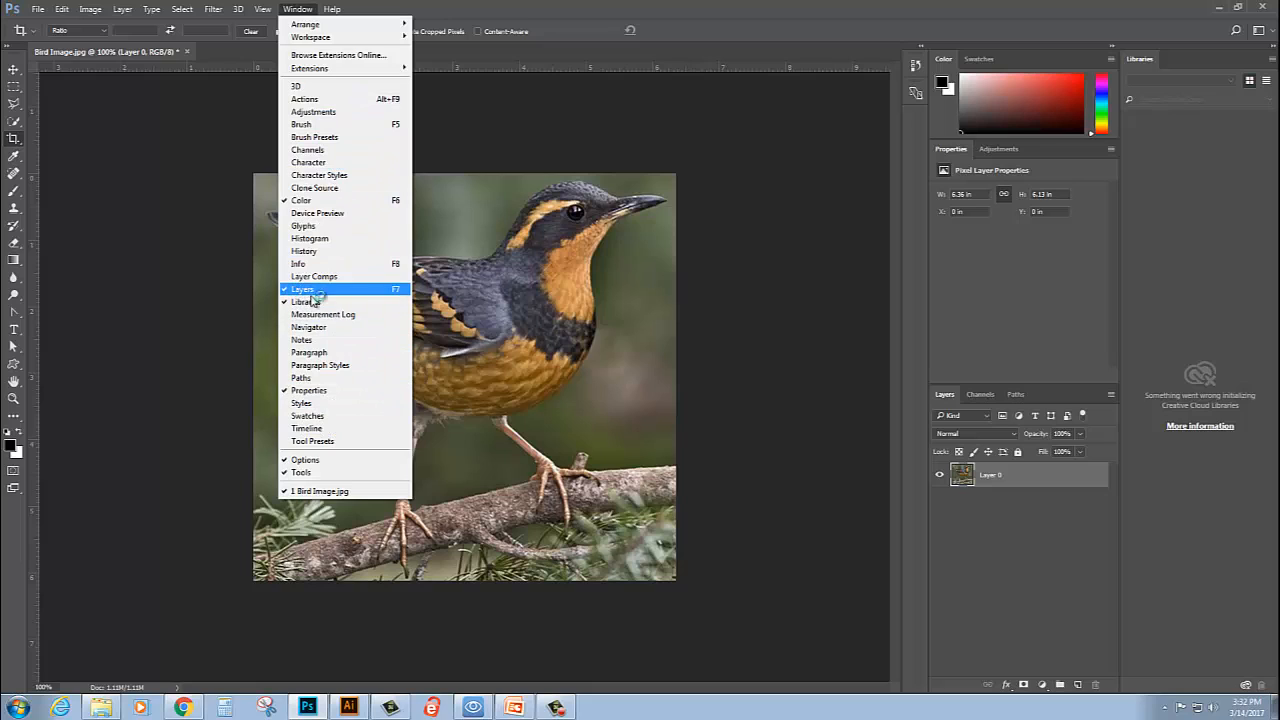
pyautogui.click(690, 24)
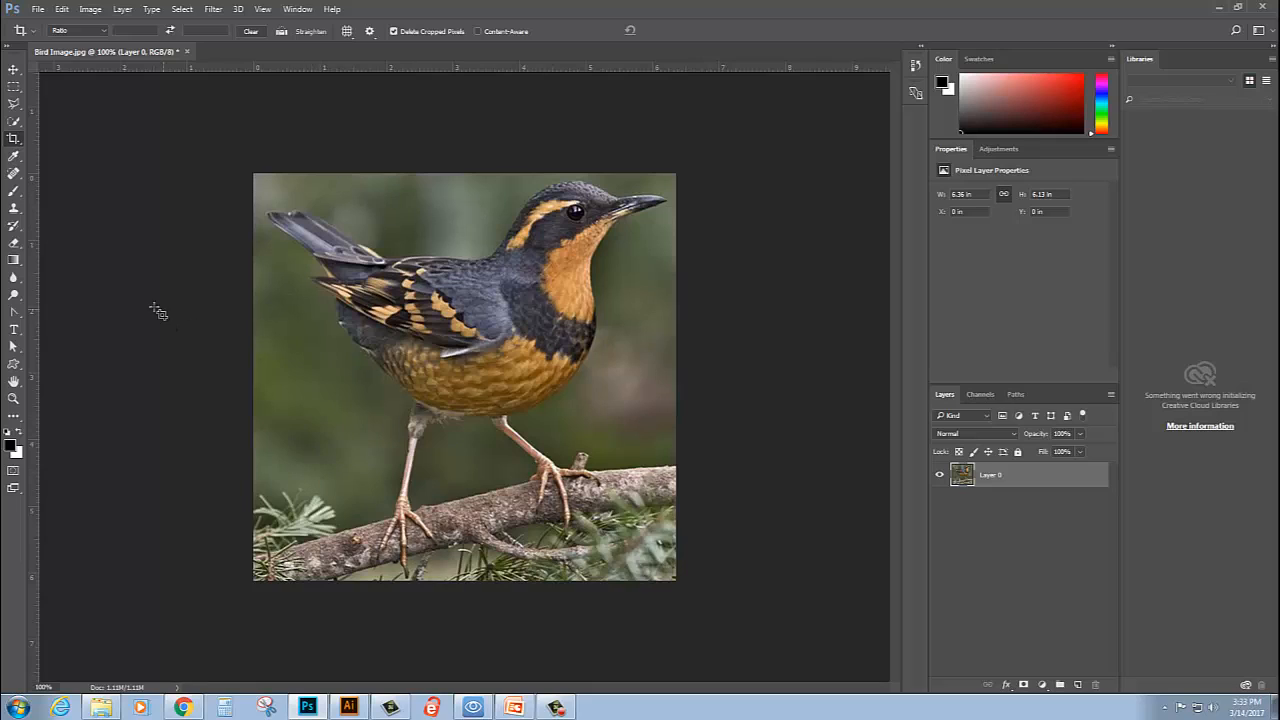
# - Try selecting the background above the bird's back with the Magic Wand tool, and clear the selection
pyautogui.click(15, 122)
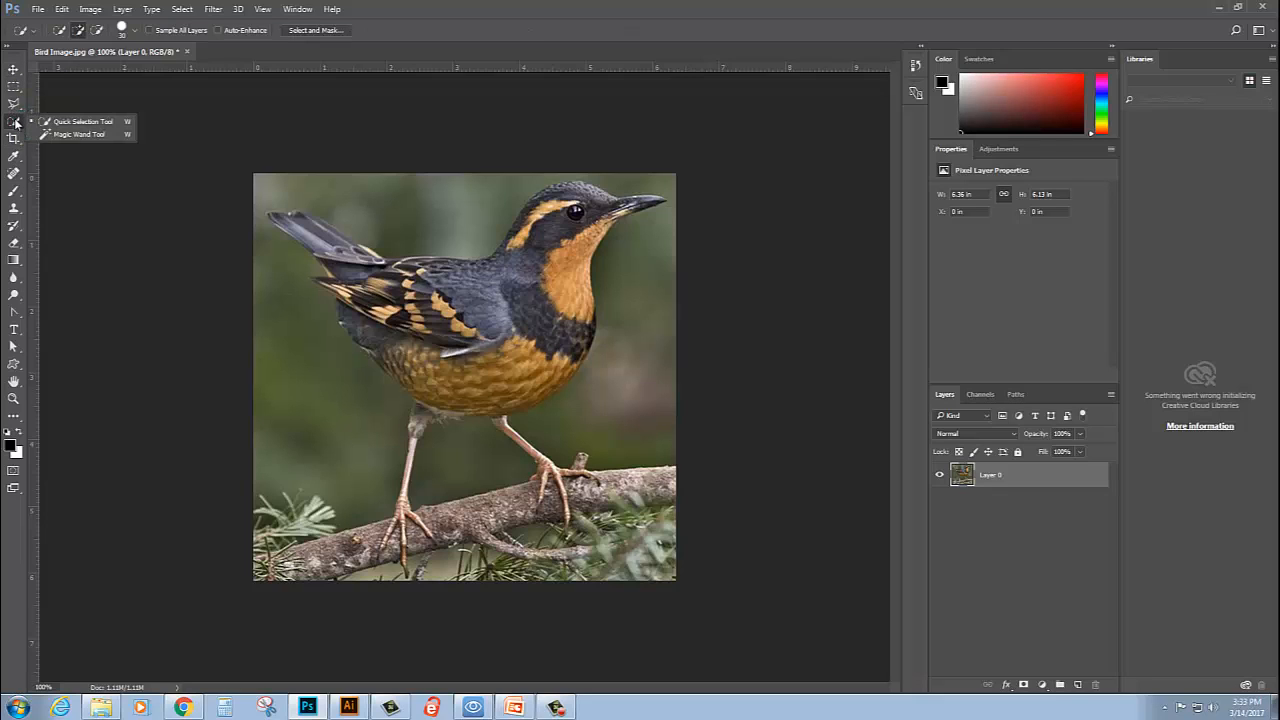
pyautogui.click(80, 134)
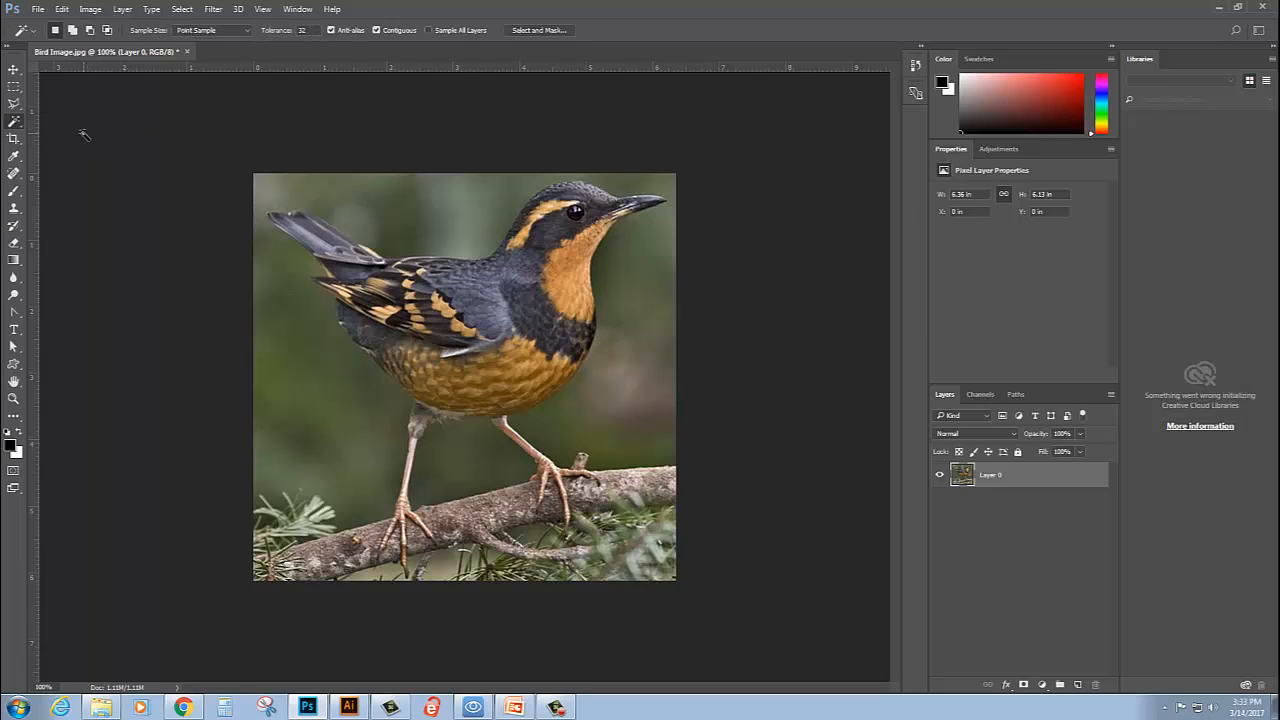
pyautogui.click(455, 198)
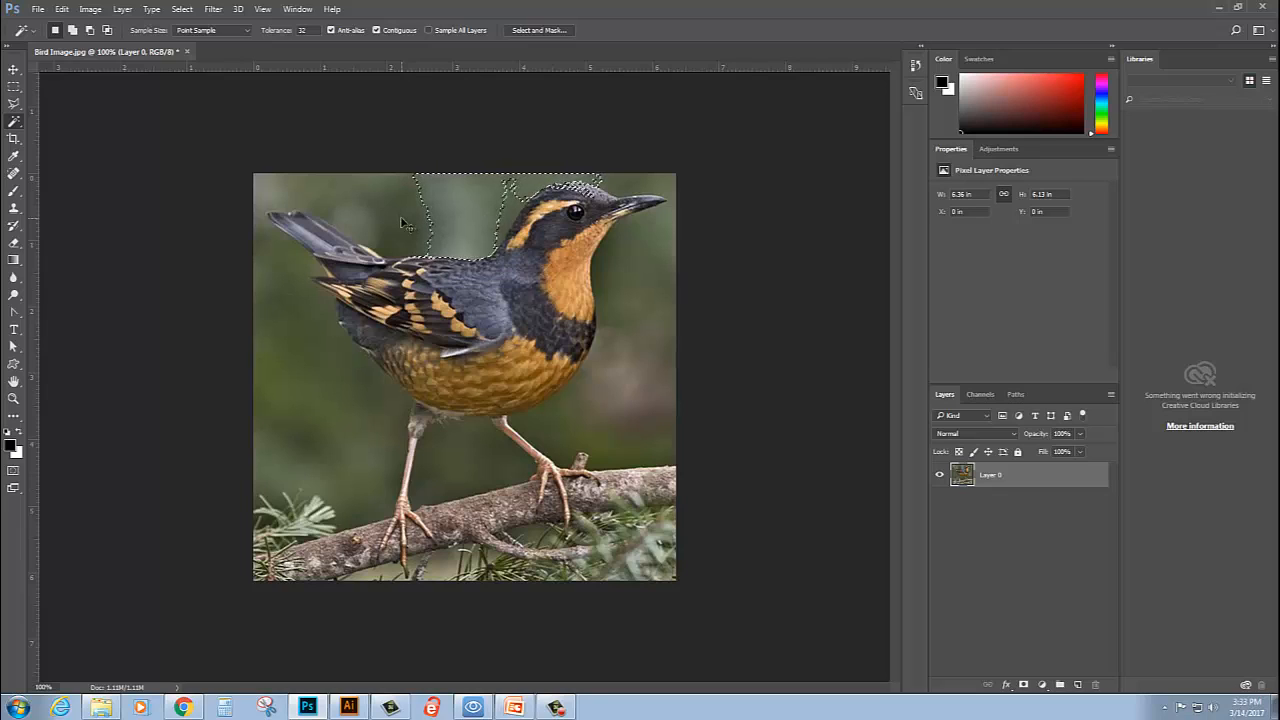
pyautogui.hotkey('ctrl', 'd')
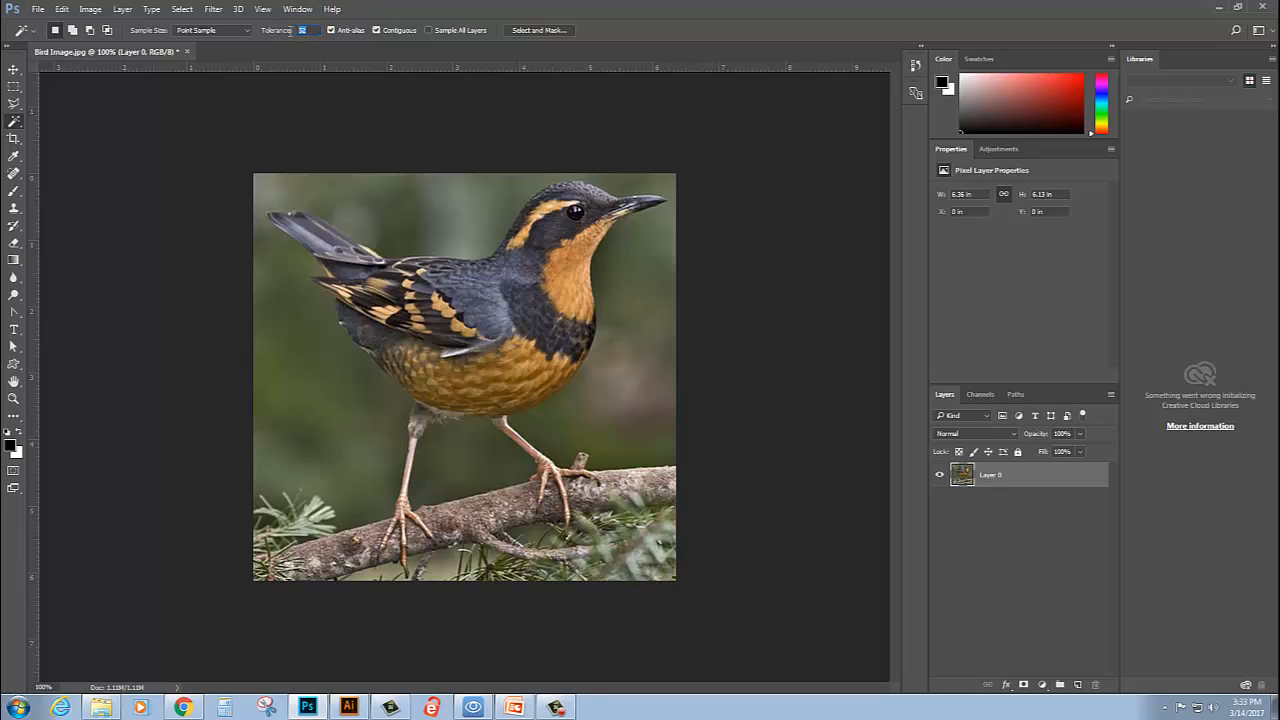
# - Set the Magic Wand tolerance to 15 and delete the background patches above the bird's back
pyautogui.write('15')
pyautogui.click(460, 204)
pyautogui.press('Delete')
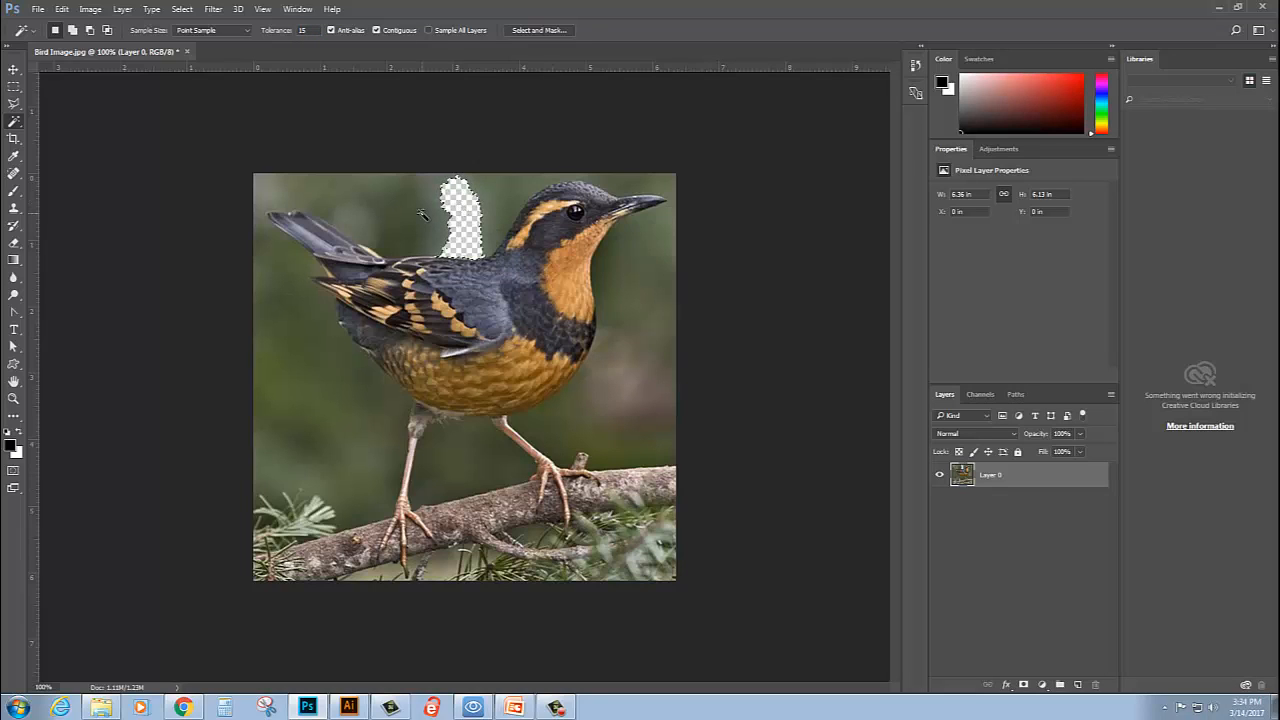
pyautogui.keyDown('shift'); pyautogui.click(424, 216); pyautogui.keyUp('shift')
pyautogui.press('Delete')
pyautogui.click(401, 239)
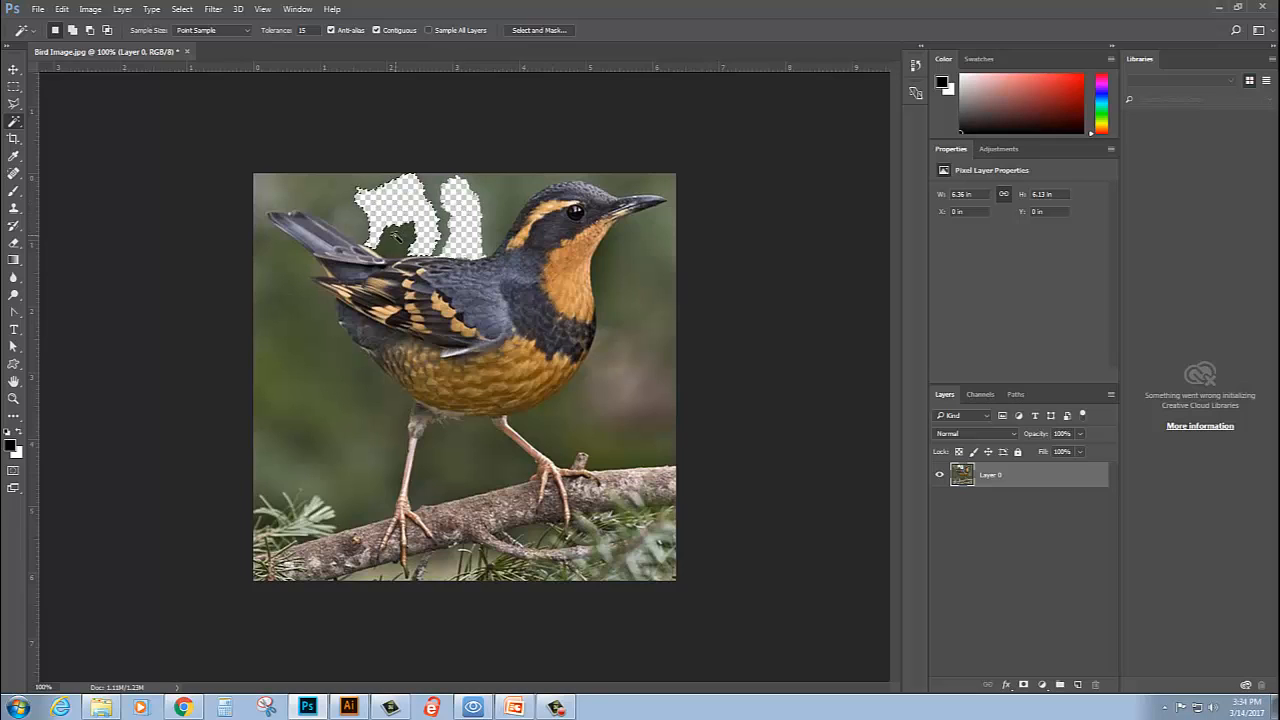
pyautogui.press('Delete')
pyautogui.click(436, 195)
pyautogui.press('Delete')
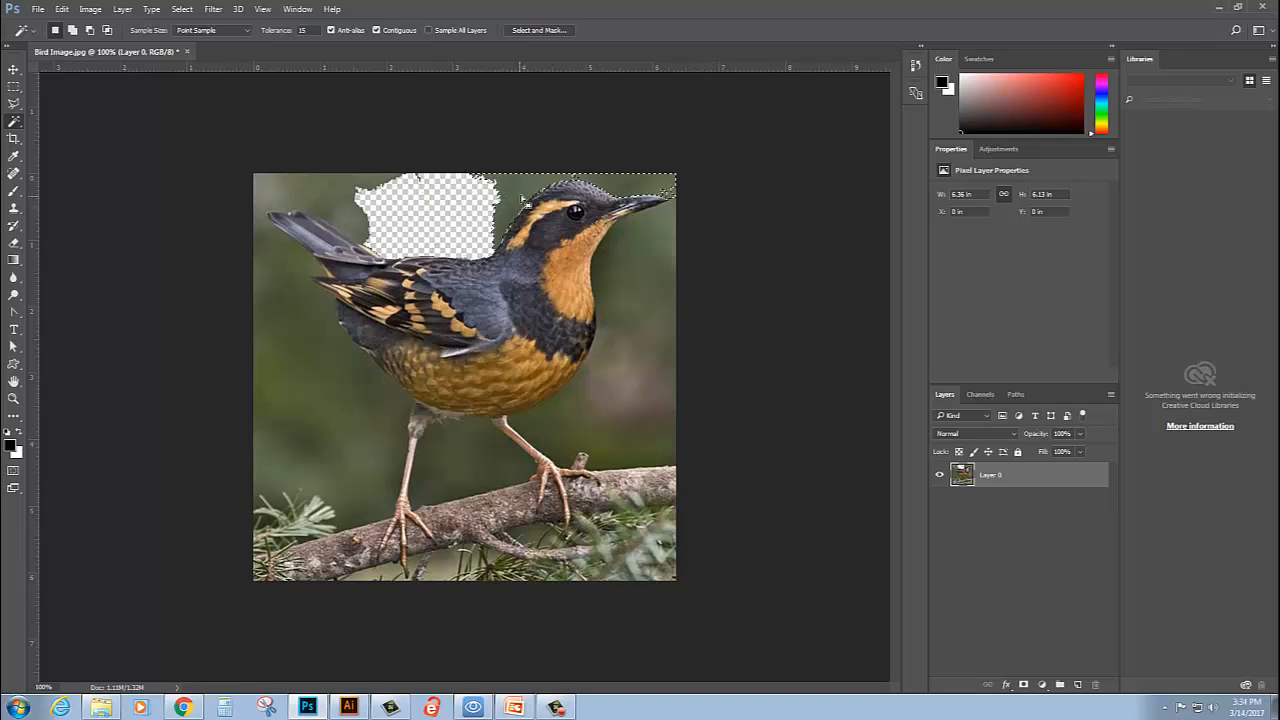
# - Select and delete the remaining background areas above the bird's head and above its tail
pyautogui.click(508, 188)
pyautogui.press('Delete')
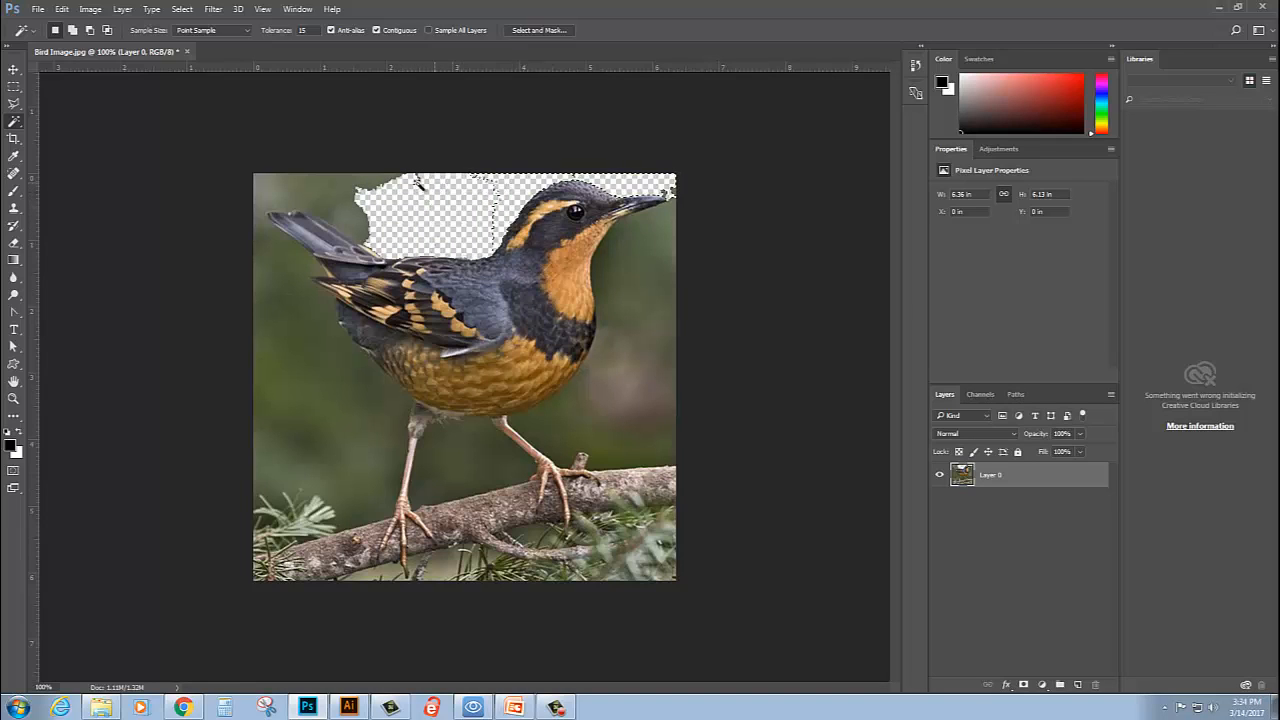
pyautogui.click(348, 207)
pyautogui.press('Delete')
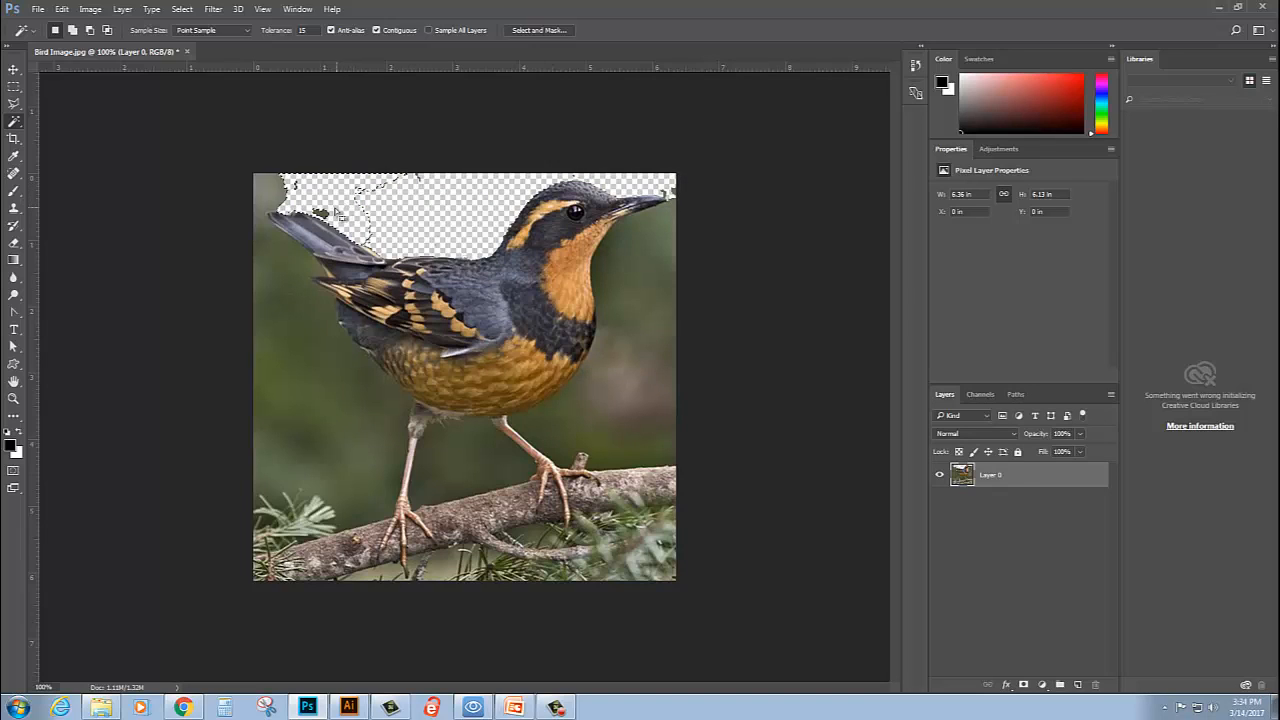
pyautogui.click(278, 194)
pyautogui.press('Delete')
# - Select and delete the background below the bird's tail, including the leftover patches beside the tail tip and along the photo's left edge
pyautogui.click(287, 258)
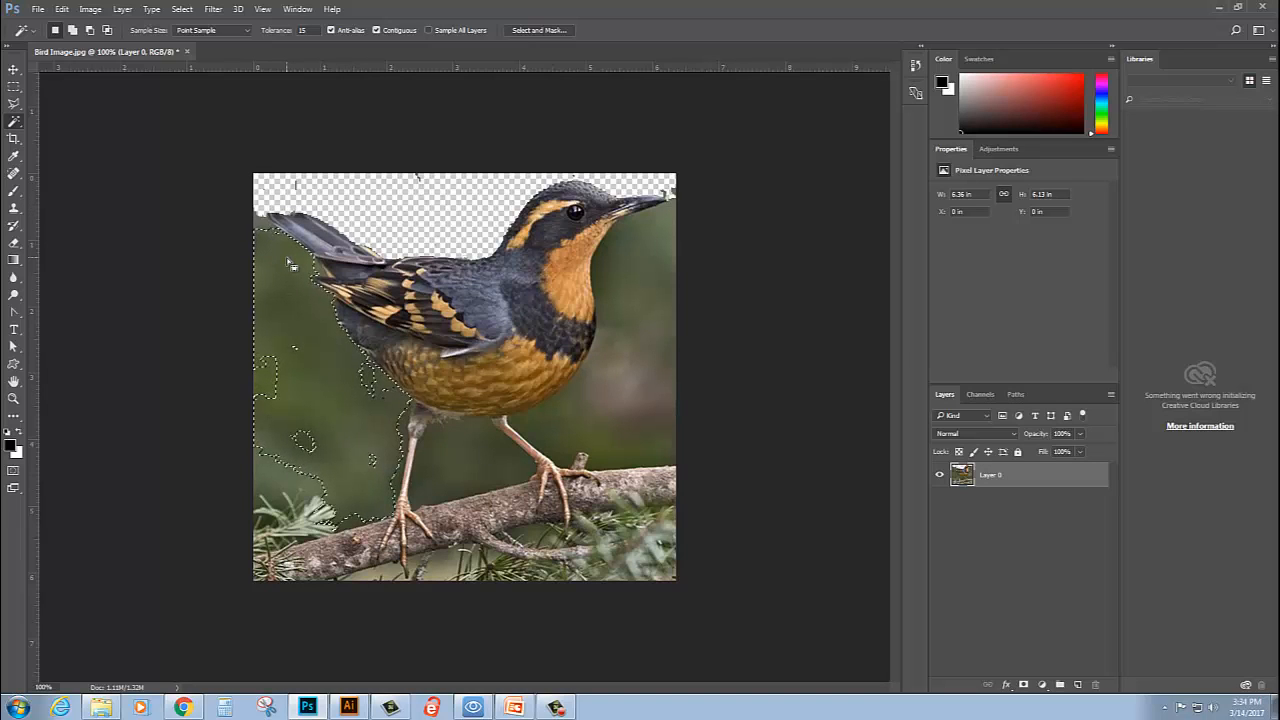
pyautogui.press('Delete')
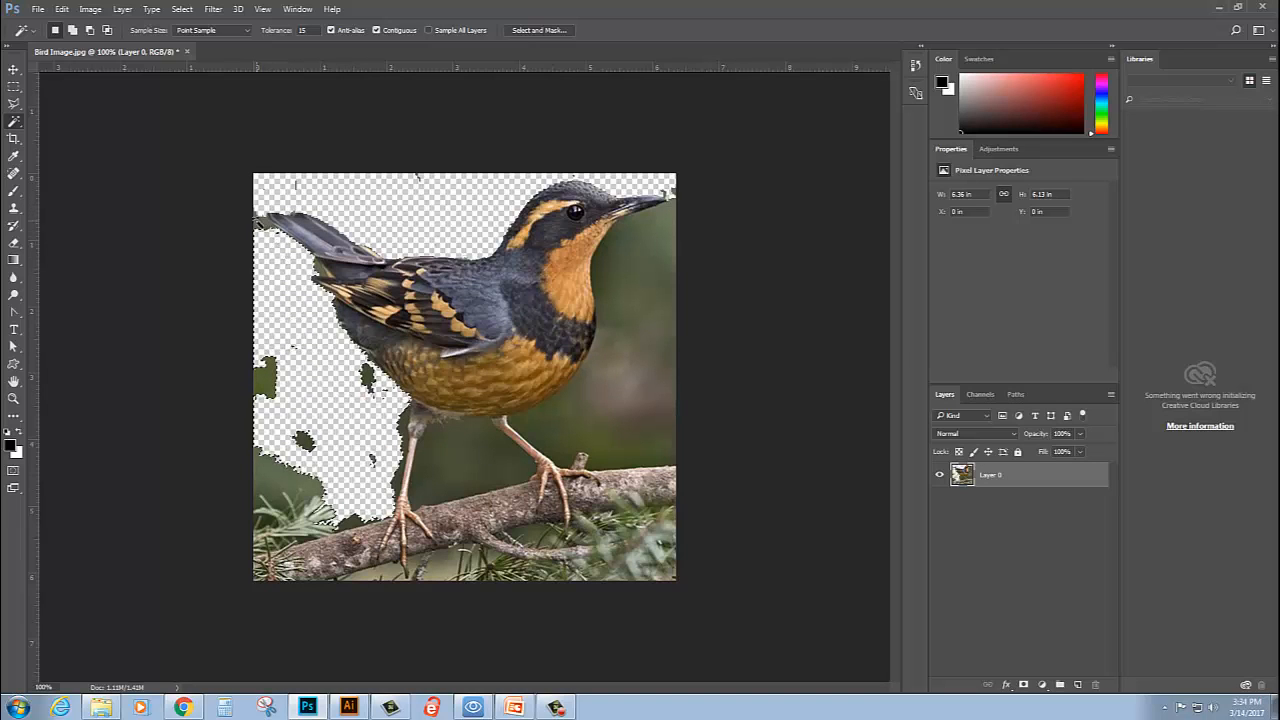
pyautogui.click(262, 224)
pyautogui.press('Delete')
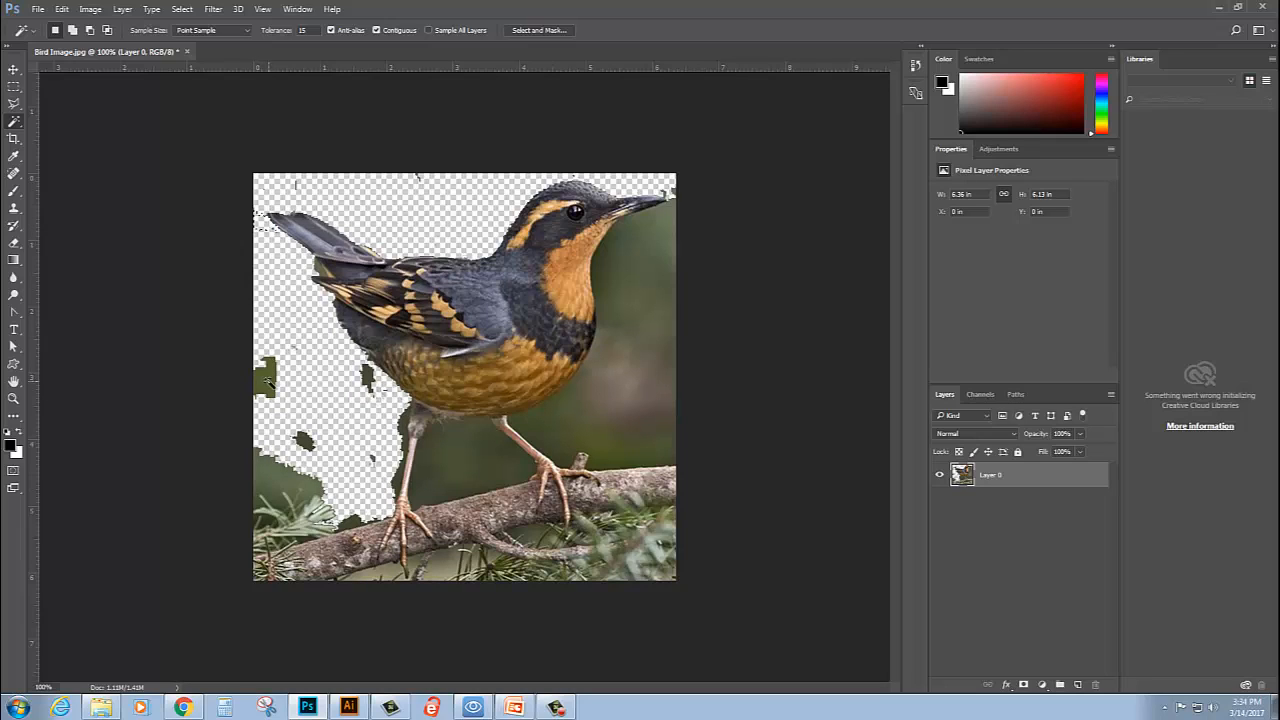
pyautogui.click(268, 380)
pyautogui.press('Delete')
pyautogui.click(282, 478)
pyautogui.press('Delete')
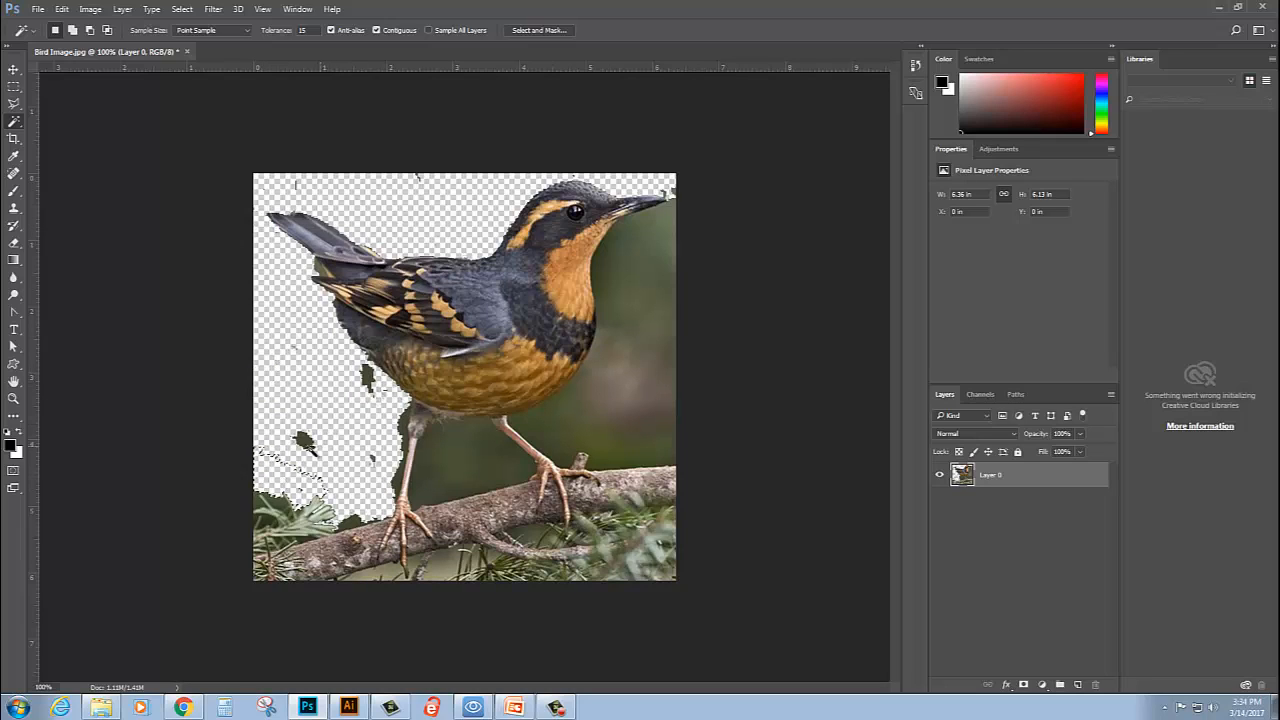
# - Delete the leftover background patches above the pine needles, behind the belly, and beside the top of the rear leg
pyautogui.click(303, 442)
pyautogui.press('Delete')
pyautogui.click(369, 379)
pyautogui.press('Delete')
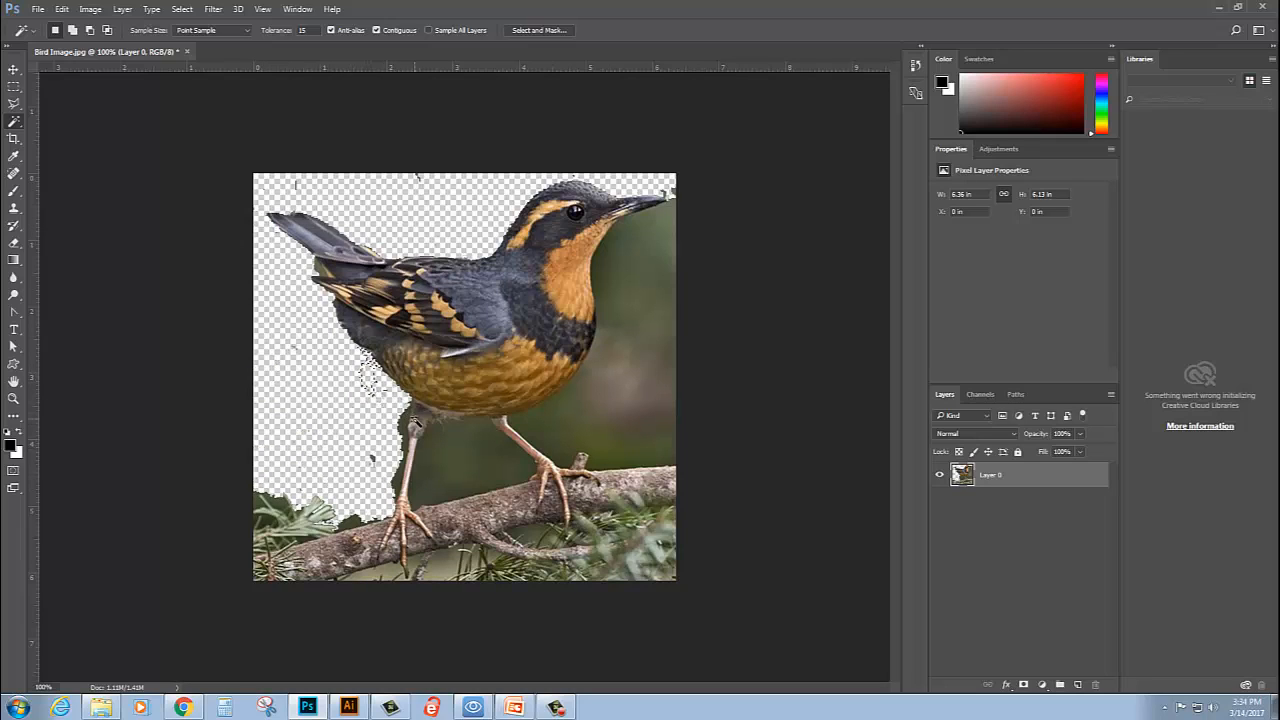
pyautogui.click(405, 433)
pyautogui.press('Delete')
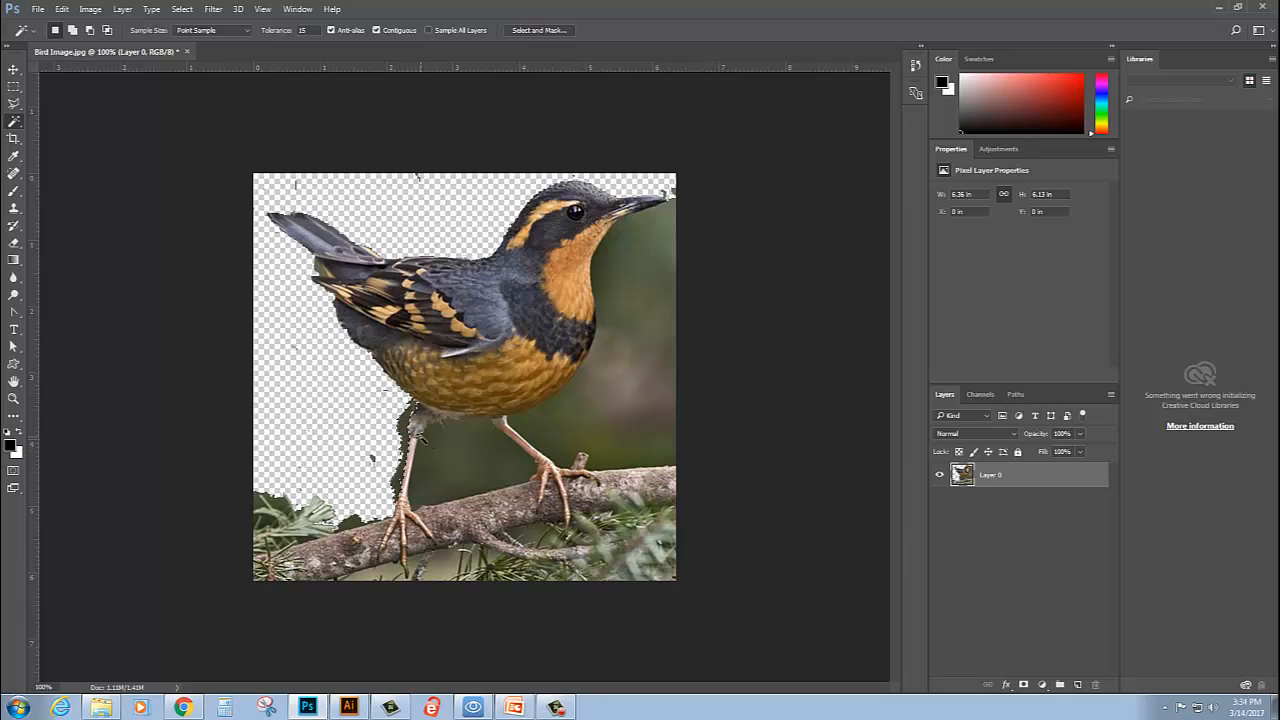
# - Delete the background in front of the bird's breast and under its beak
pyautogui.click(639, 287)
pyautogui.press('Delete')
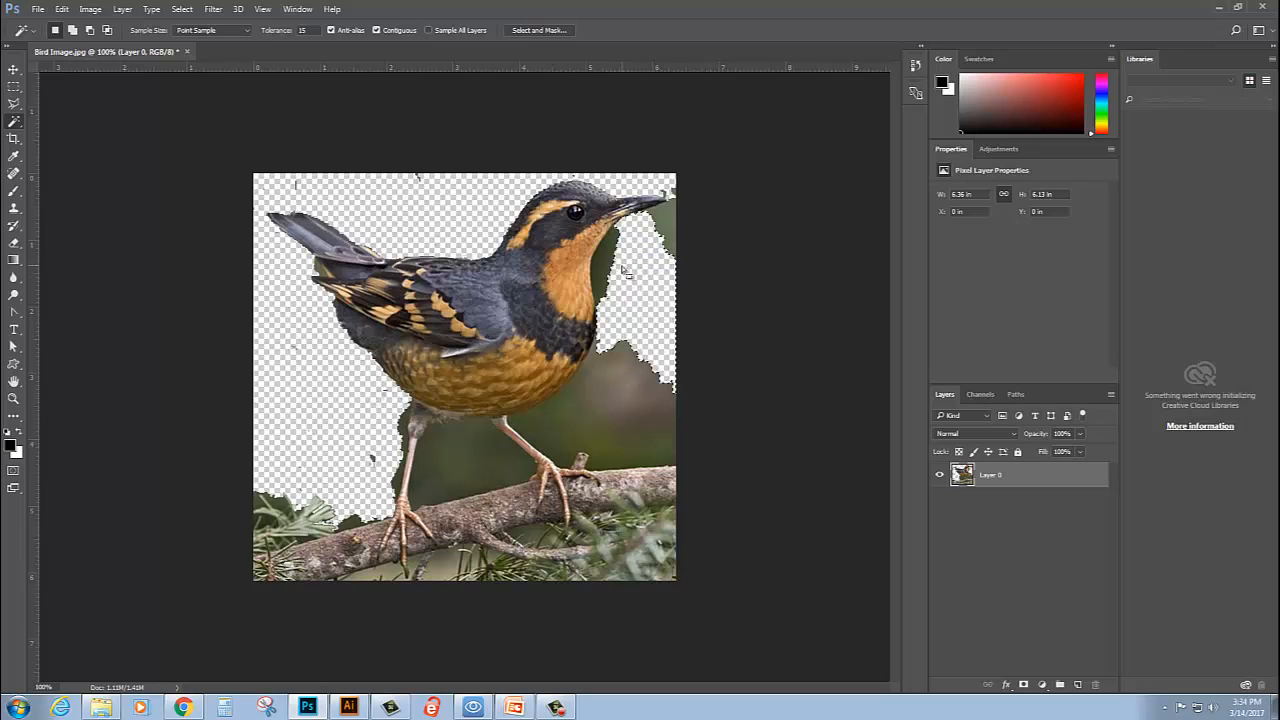
pyautogui.click(672, 220)
pyautogui.press('Delete')
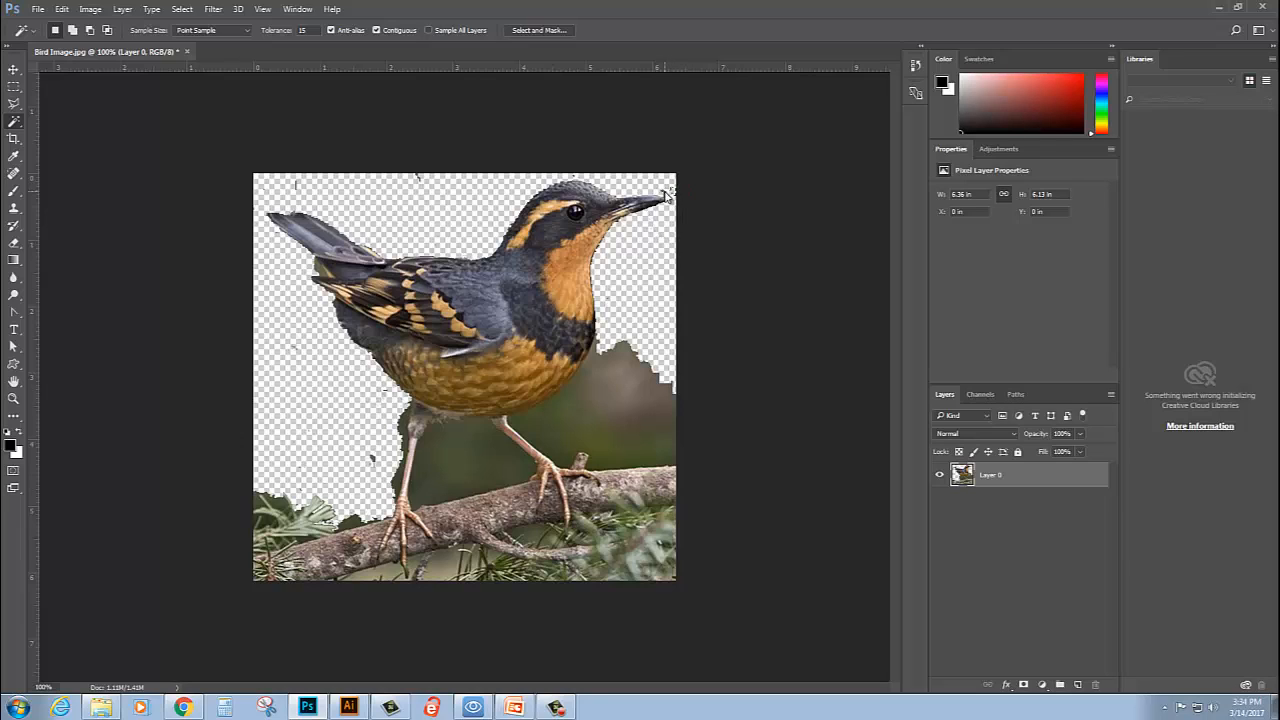
# - Delete the remaining background areas between the bird's lower breast and the right part of the branch
pyautogui.click(630, 392)
pyautogui.press('Delete')
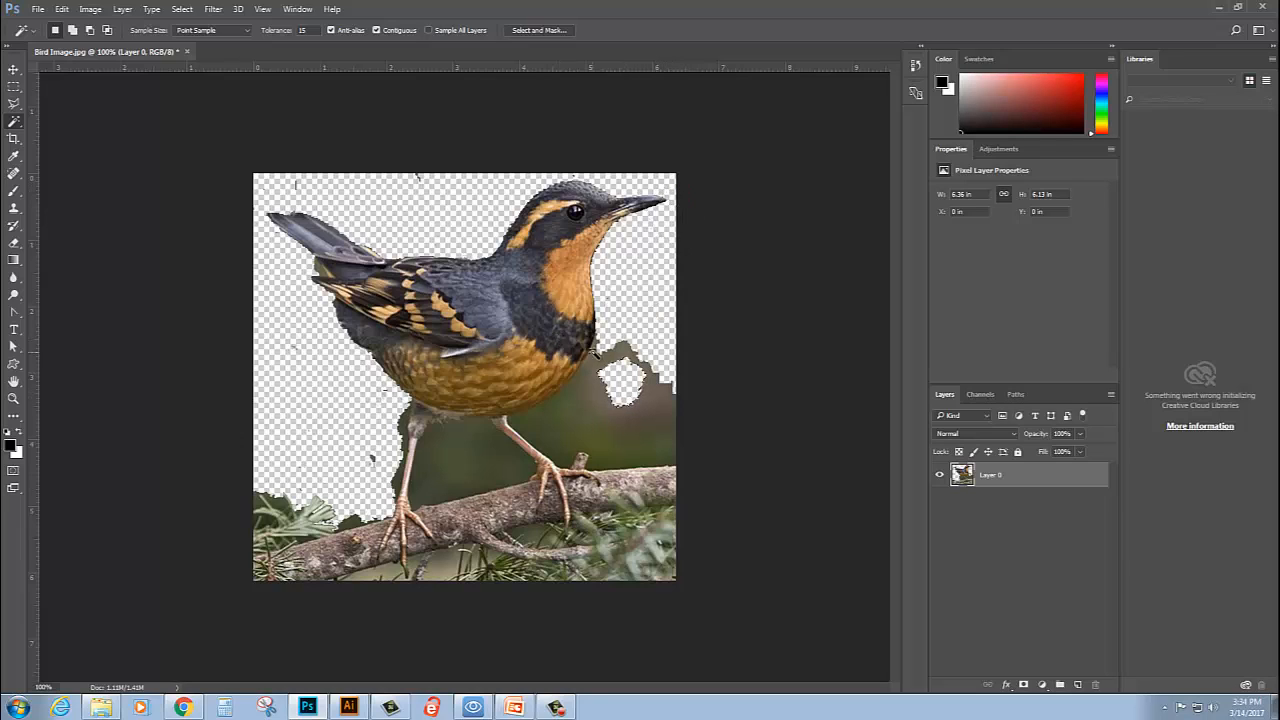
pyautogui.click(591, 363)
pyautogui.press('Delete')
pyautogui.click(670, 438)
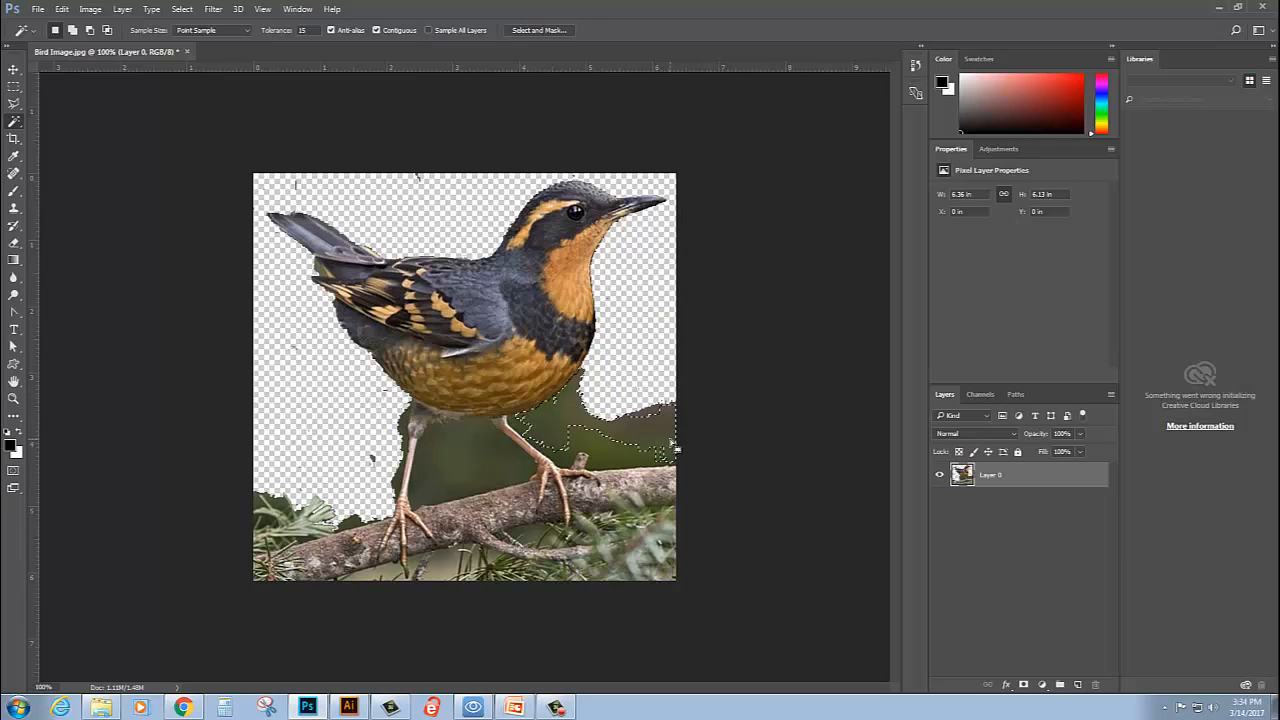
pyautogui.press('Delete')
pyautogui.click(660, 454)
pyautogui.press('Delete')
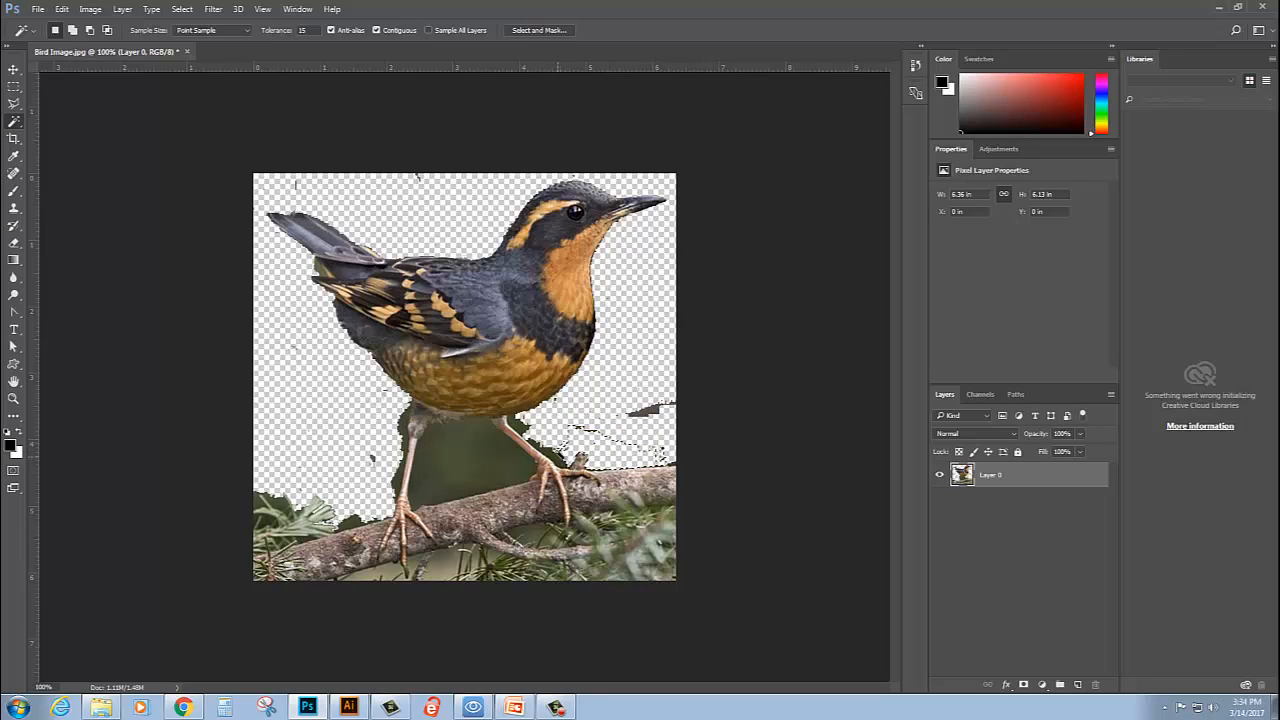
# - Clear the selection and delete the background between the bird's legs and along the outside of the rear leg
pyautogui.hotkey('ctrl', 'd')
pyautogui.click(488, 464)
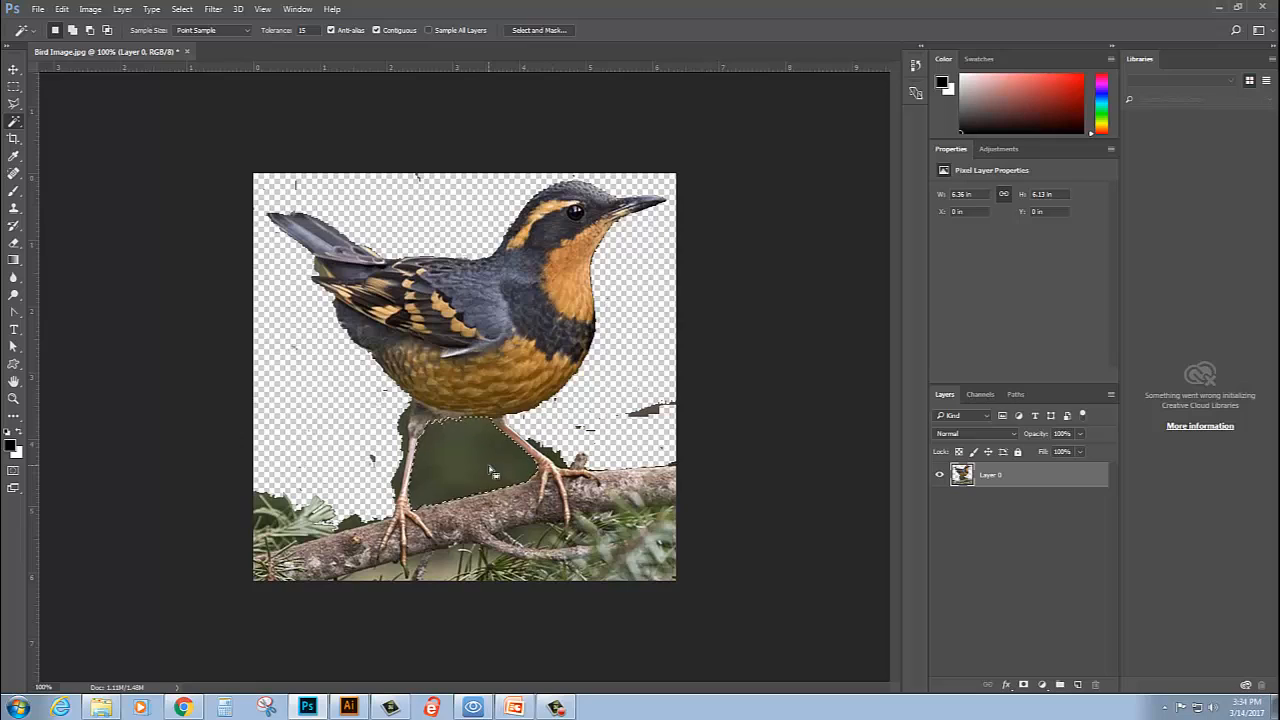
pyautogui.press('Delete')
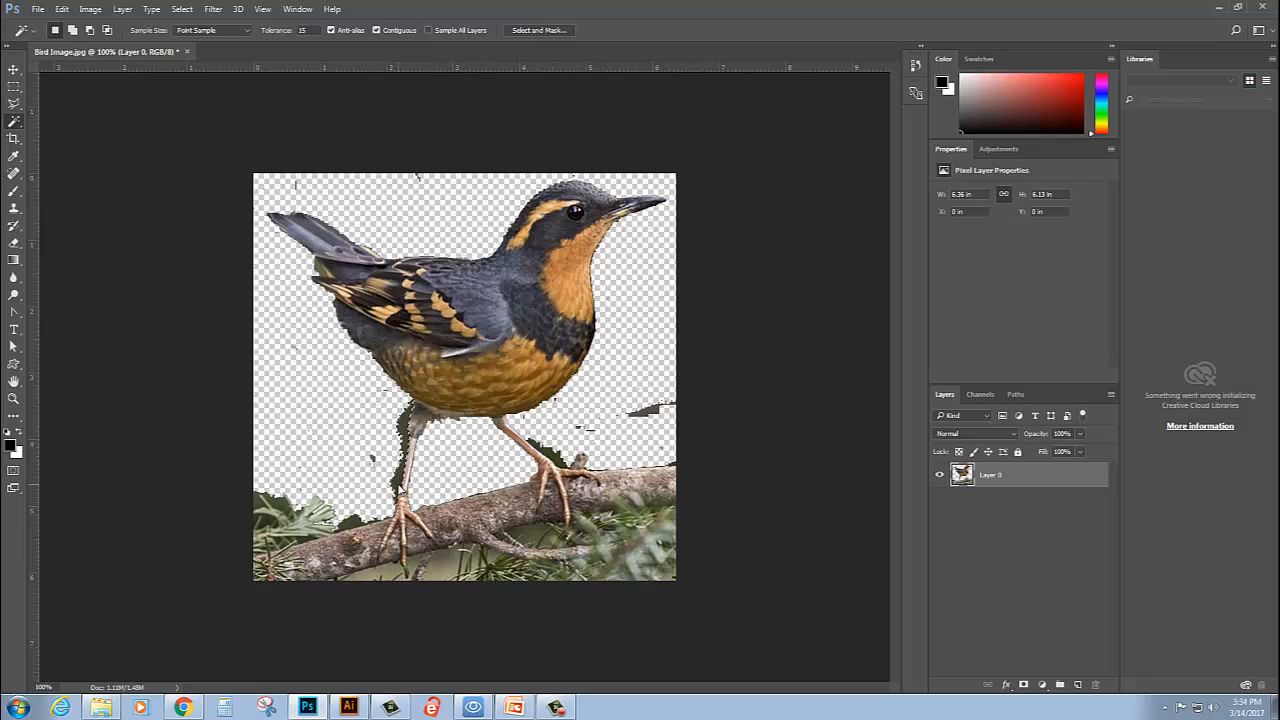
pyautogui.click(406, 412)
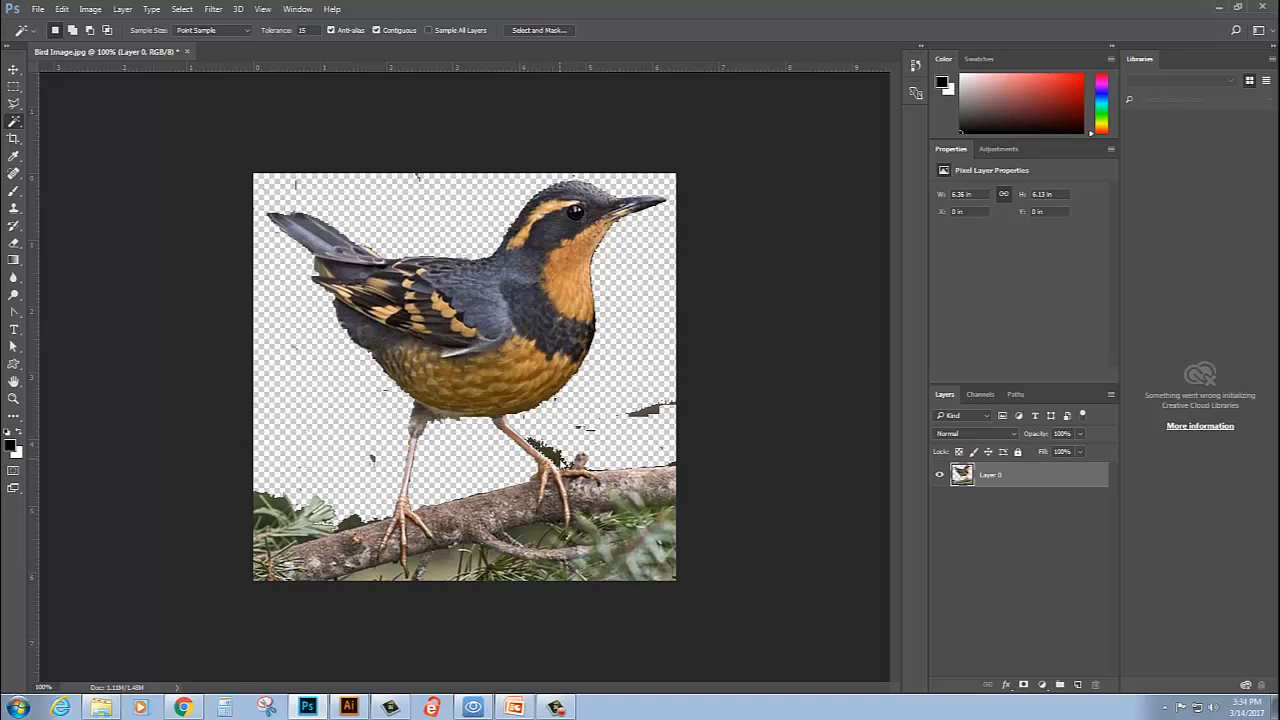
# - Delete the last background patches beside the front leg and above the right end of the branch
pyautogui.click(560, 405)
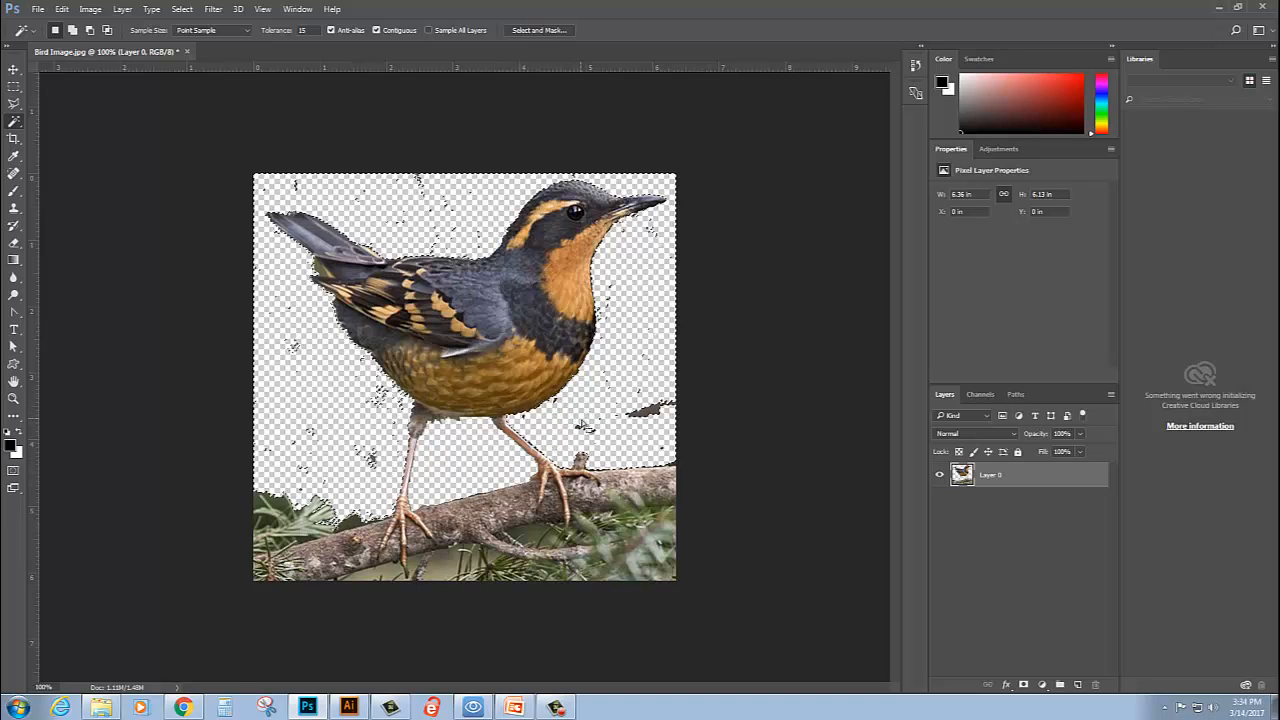
pyautogui.press('Delete')
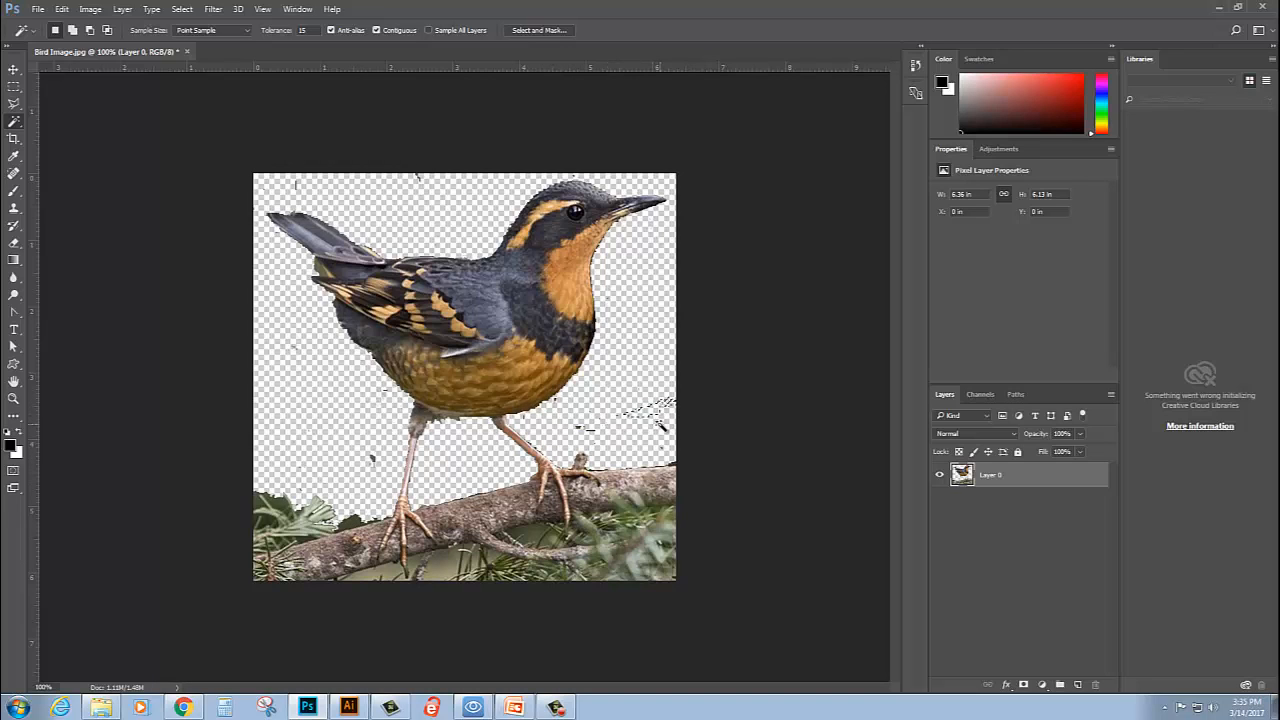
pyautogui.press('Delete')
# - Erase the stray specks around the bird with the Eraser tool, above its back, near the tail and above the branch
pyautogui.click(13, 243)
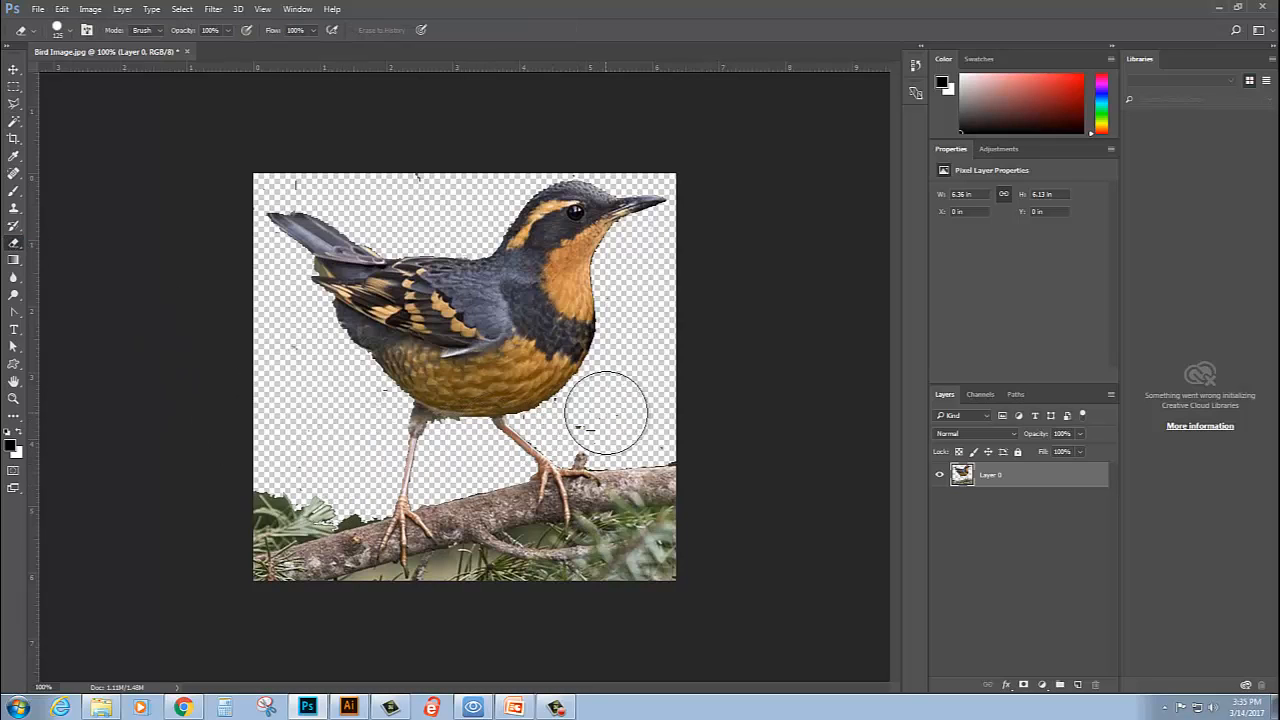
pyautogui.click(600, 414)
pyautogui.click(670, 432)
pyautogui.click(424, 166)
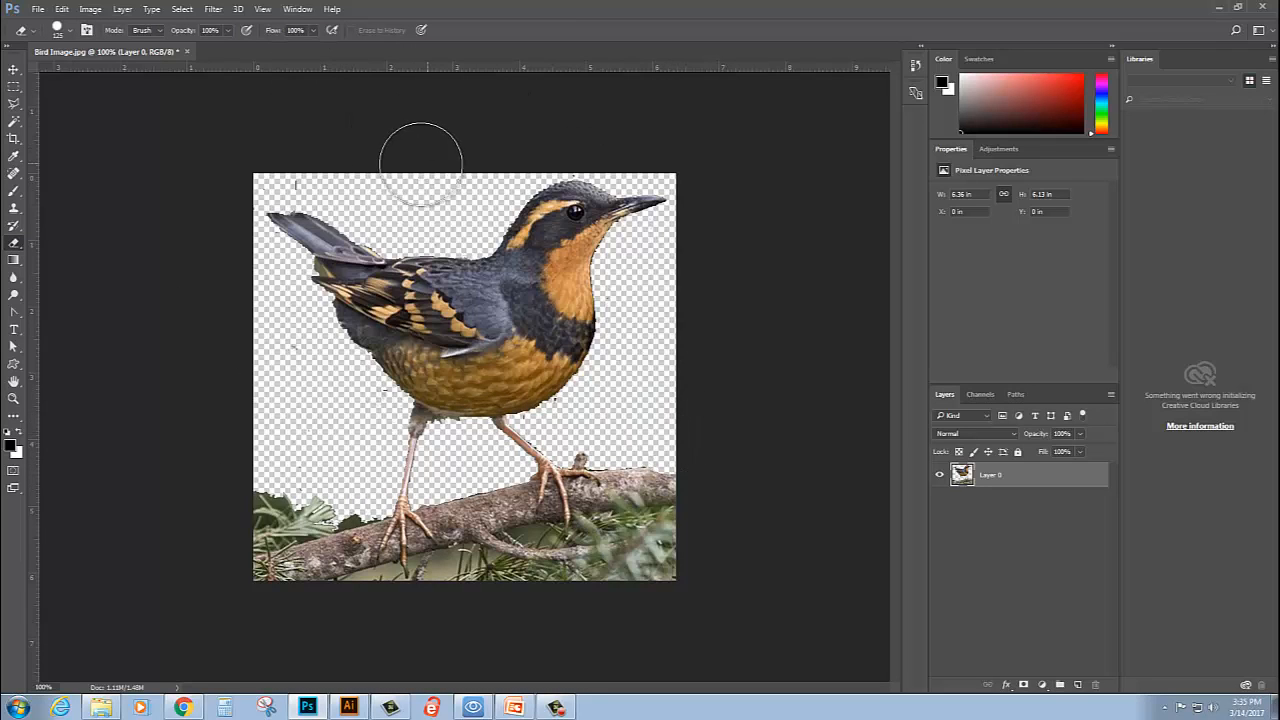
pyautogui.click(305, 160)
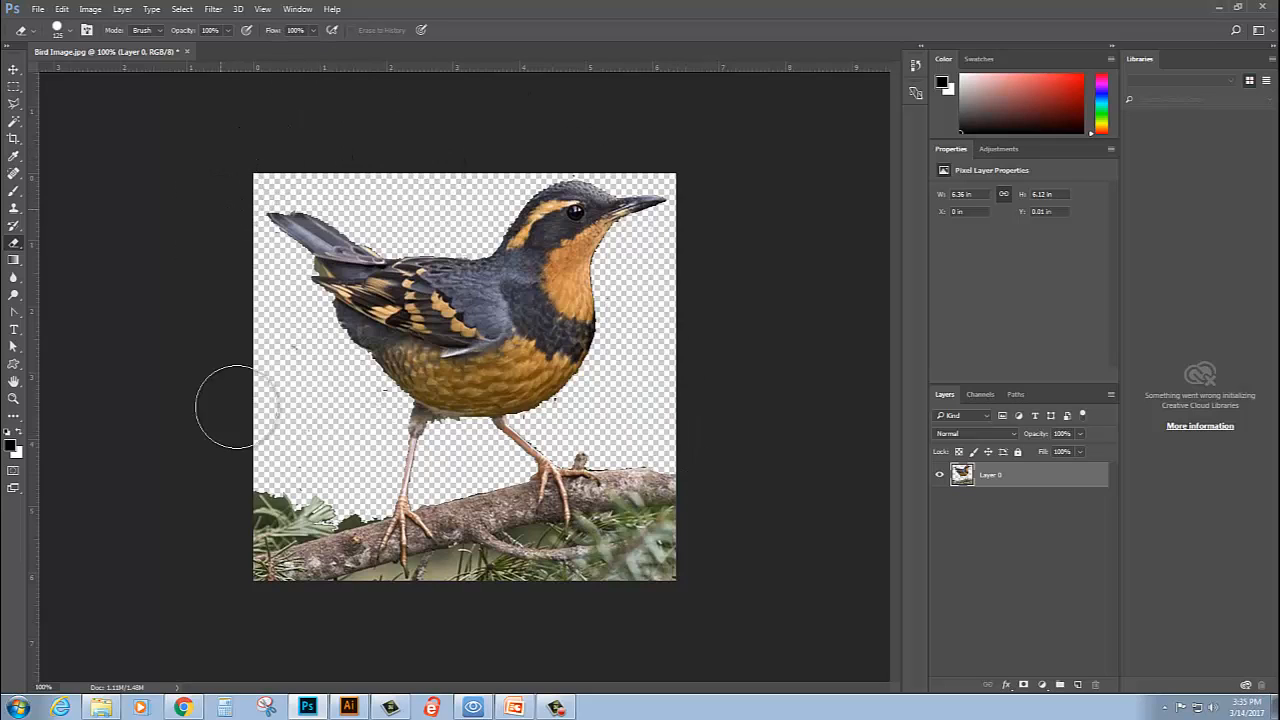
pyautogui.click(363, 417)
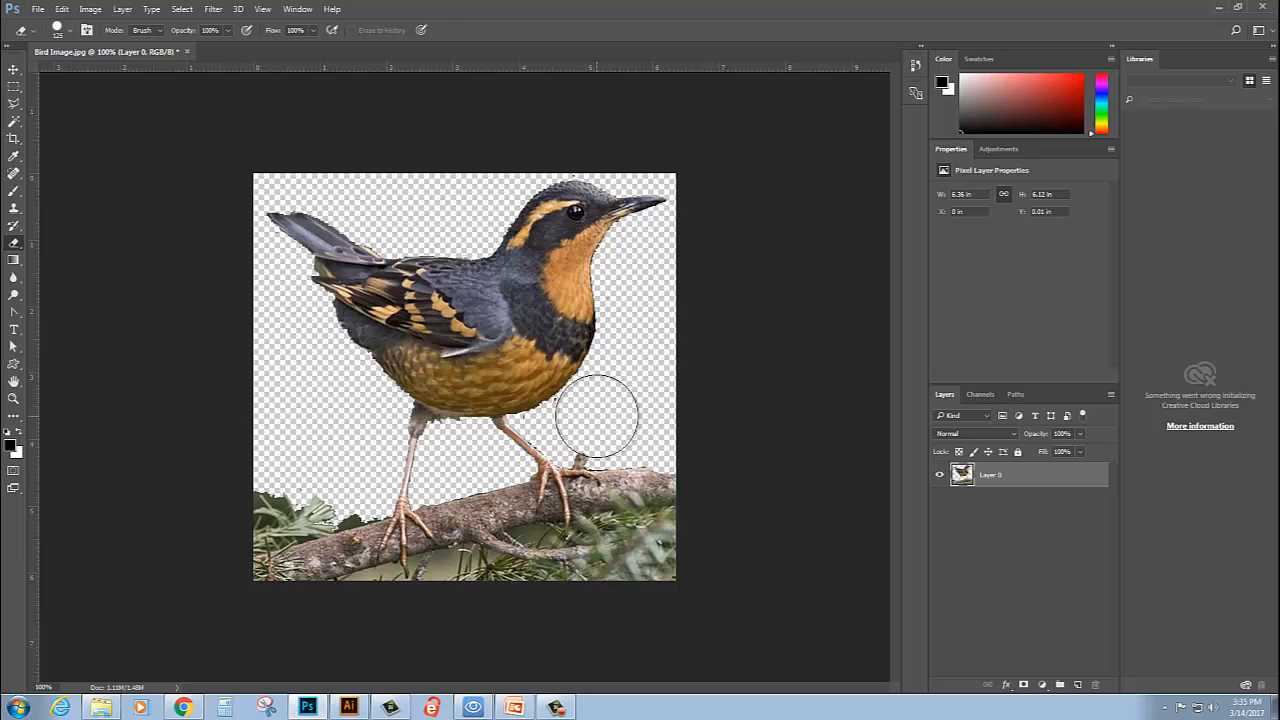
# - Reduce the eraser size to 40 and erase the stray specks close to the bird's belly
pyautogui.press('[')
pyautogui.press('[')
pyautogui.press('[')
pyautogui.press('[')
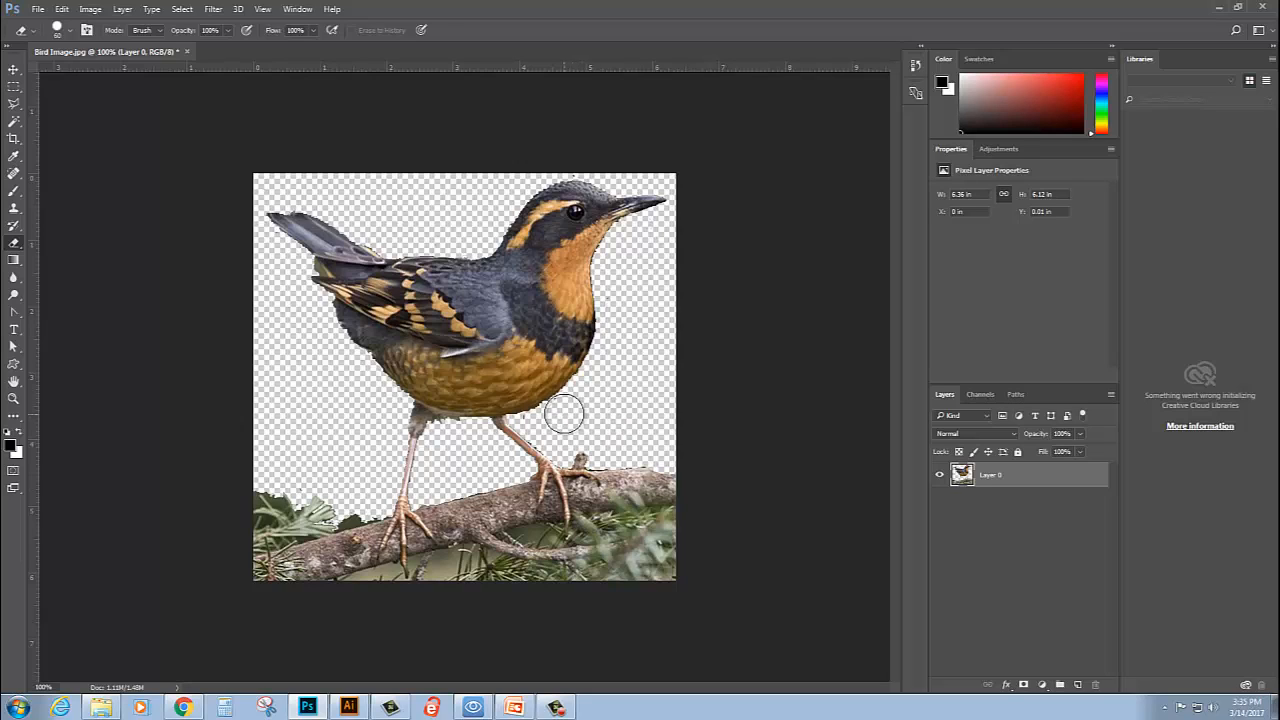
pyautogui.press('[')
pyautogui.press('[')
pyautogui.press('[')
pyautogui.press('[')
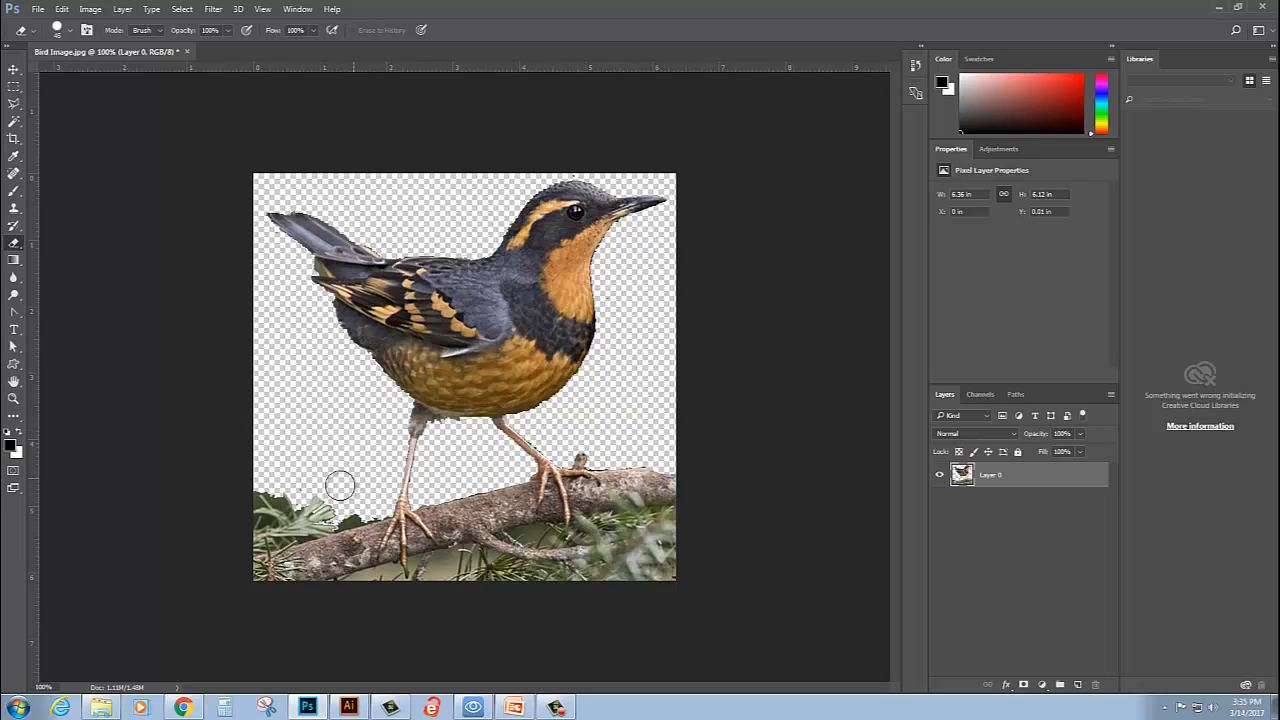
# - Enlarge the eraser to 250 and erase both outer ends of the branch and the foliage beneath it
pyautogui.press(']')
pyautogui.press(']')
pyautogui.press(']')
pyautogui.press(']')
pyautogui.press(']')
pyautogui.press(']')
pyautogui.press(']')
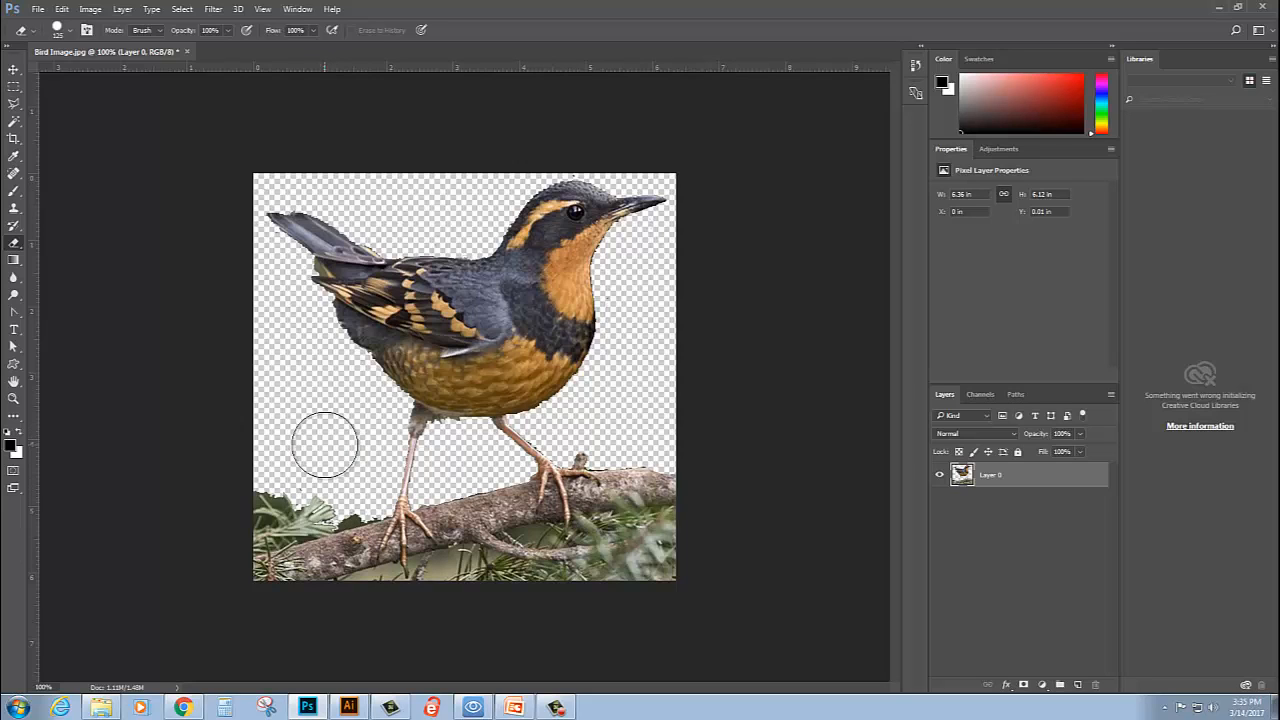
pyautogui.press(']')
pyautogui.press(']')
pyautogui.press(']')
pyautogui.press(']')
pyautogui.moveTo(278, 523); pyautogui.dragTo(294, 530)
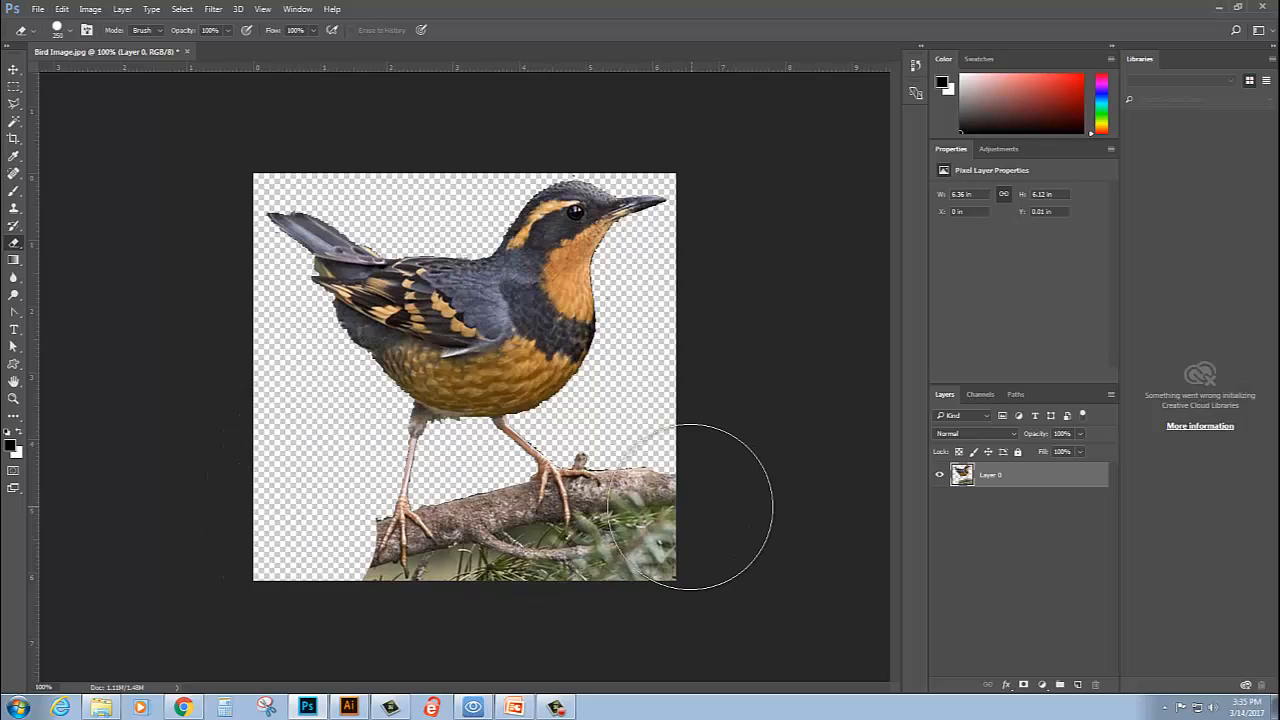
pyautogui.moveTo(677, 491)
pyautogui.mouseDown()
pyautogui.moveTo(676, 553)
pyautogui.moveTo(636, 586)
pyautogui.moveTo(629, 620)
pyautogui.mouseUp()
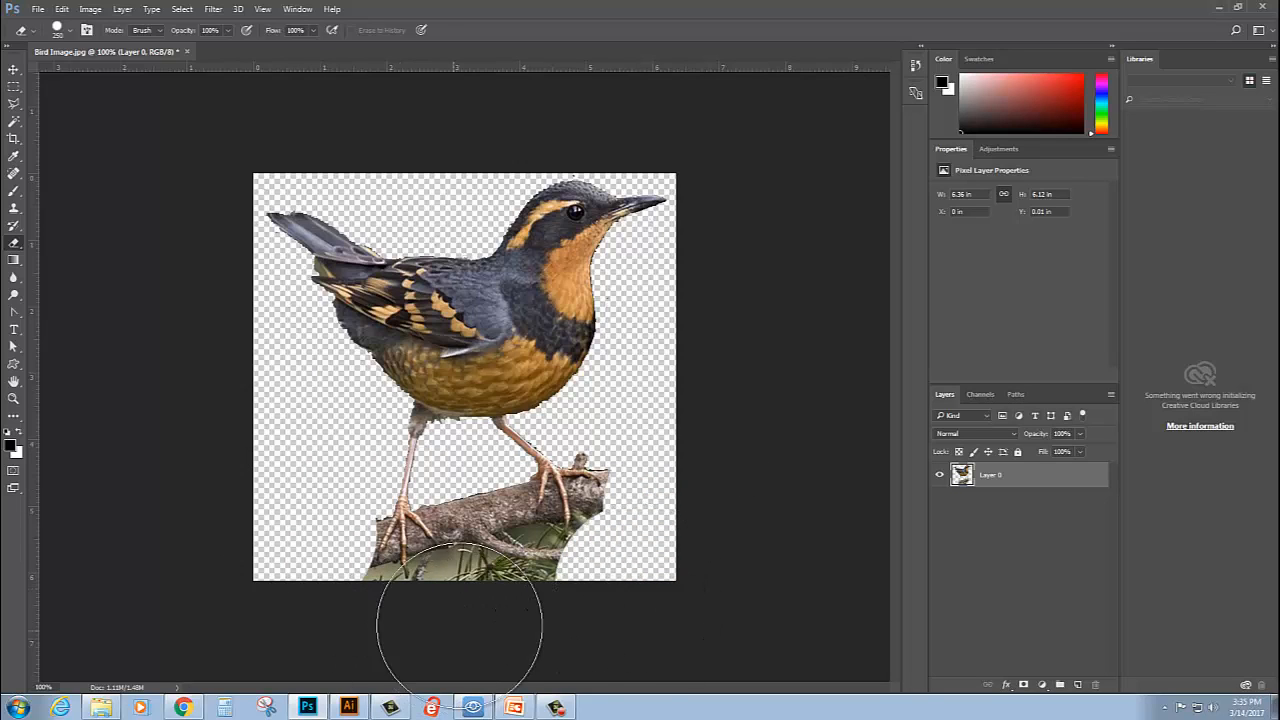
pyautogui.moveTo(494, 614); pyautogui.dragTo(531, 613)
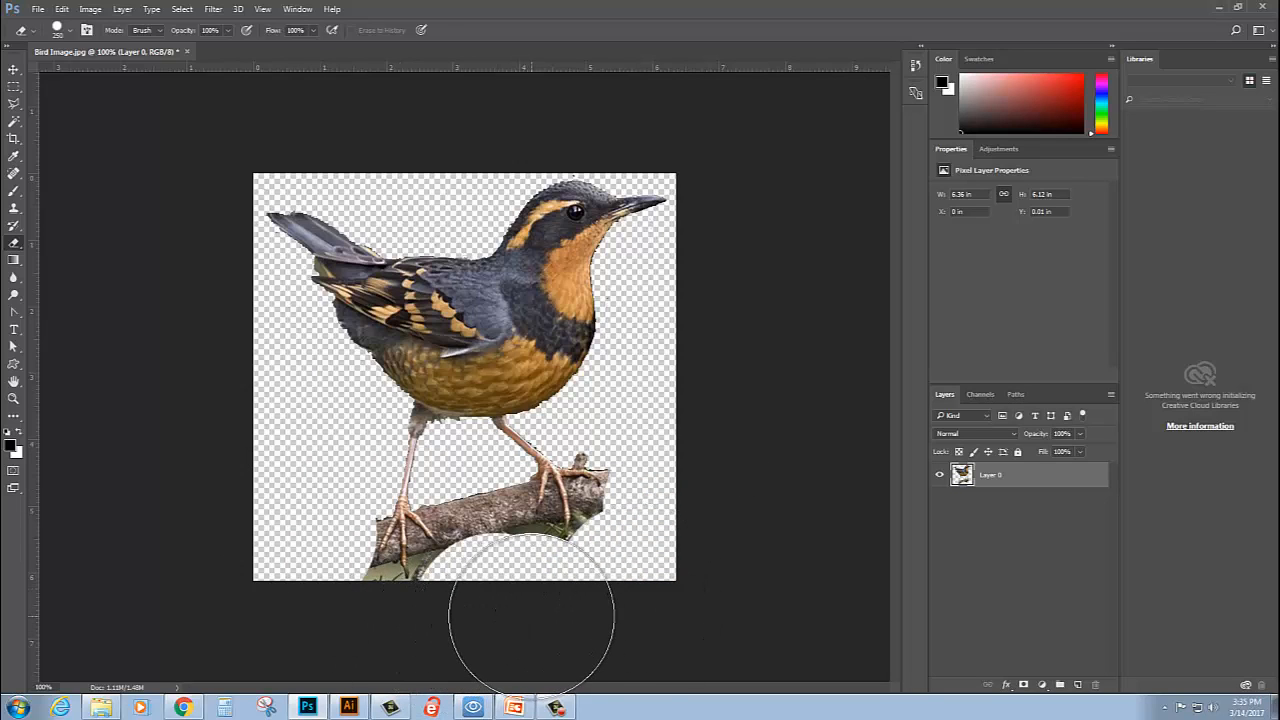
# - Shrink the eraser and erase the section of branch between the bird's two feet
pyautogui.press('[')
pyautogui.press('[')
pyautogui.press('[')
pyautogui.press('[')
pyautogui.press('[')
pyautogui.press('[')
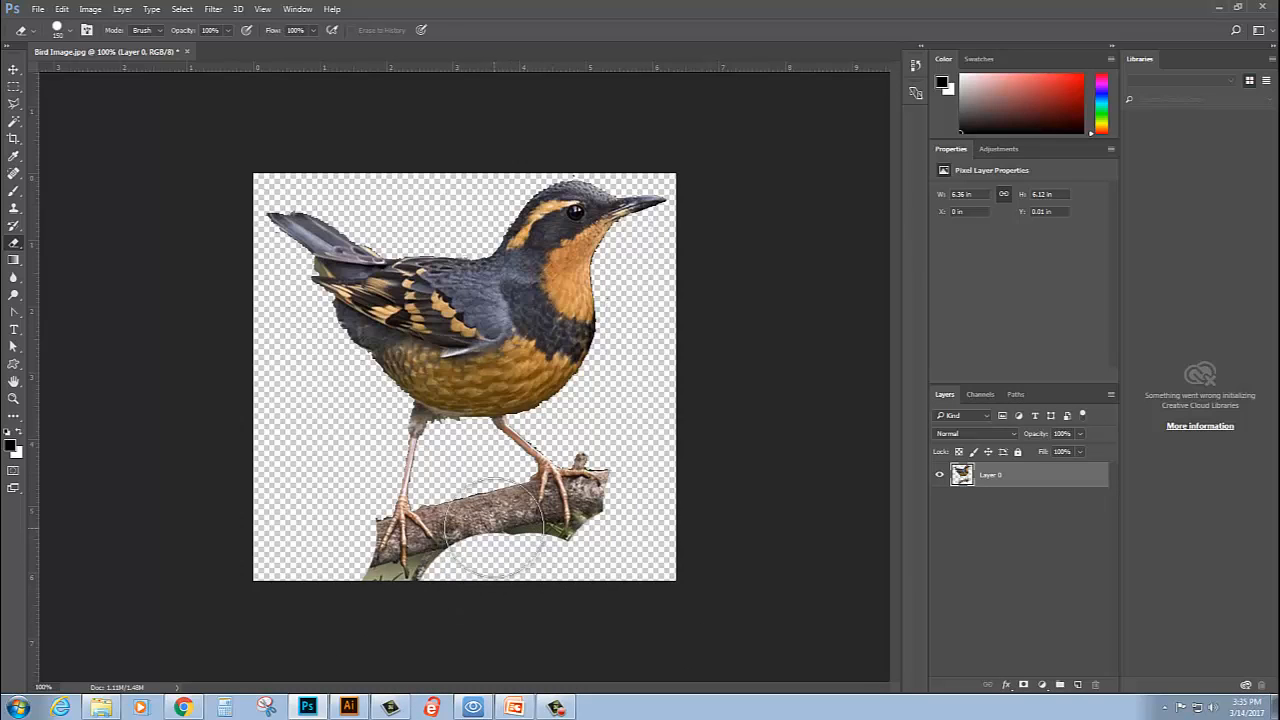
pyautogui.click(482, 511)
pyautogui.moveTo(470, 506)
pyautogui.mouseDown()
pyautogui.moveTo(509, 503)
pyautogui.moveTo(498, 529)
pyautogui.moveTo(454, 508)
pyautogui.mouseUp()
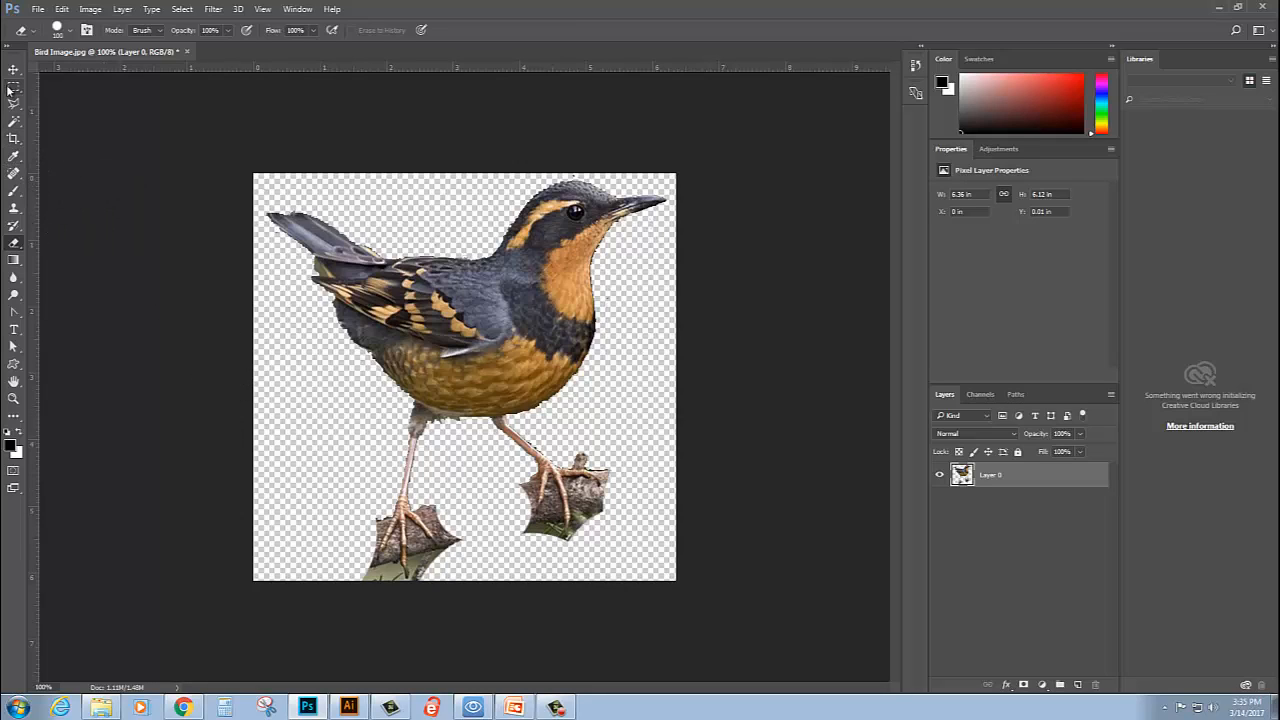
# - Remove the leftover green background patch under the base of the tail with the Magic Wand tool
pyautogui.click(14, 120)
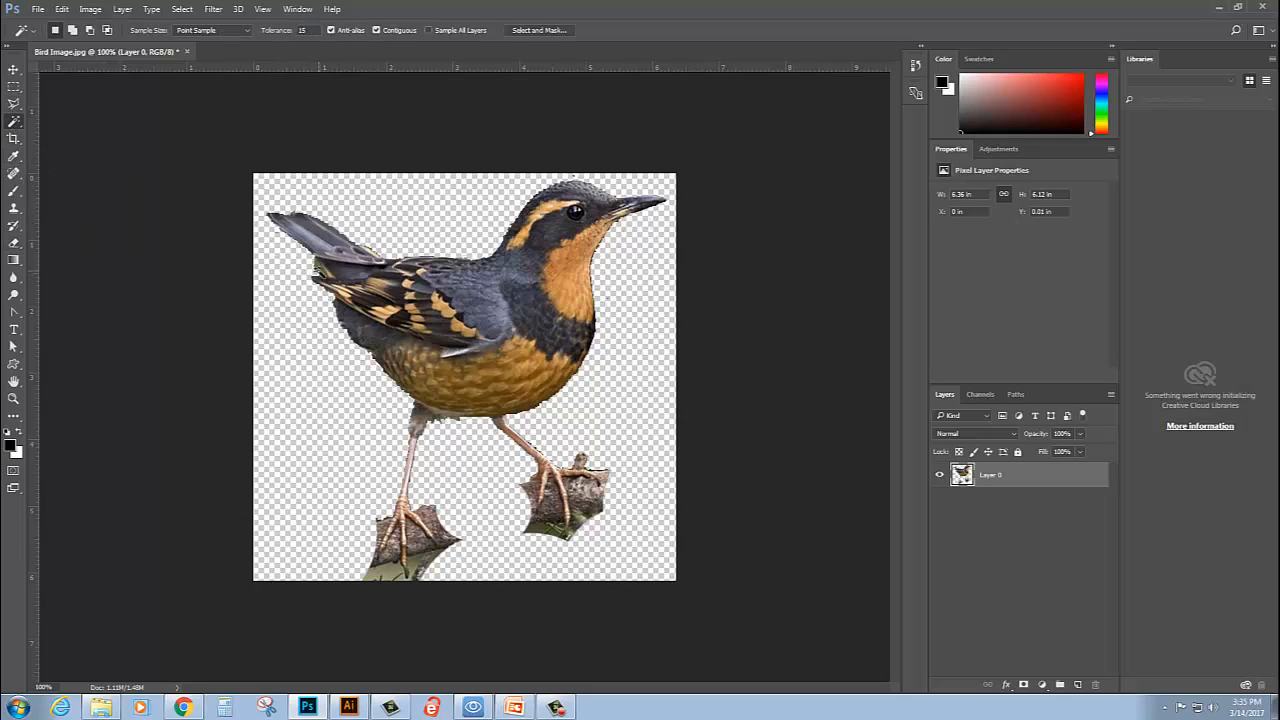
pyautogui.click(566, 318)
# - Outline the piece of branch left of the front foot with the Polygonal Lasso, delete it, and clear the selection
pyautogui.click(14, 104)
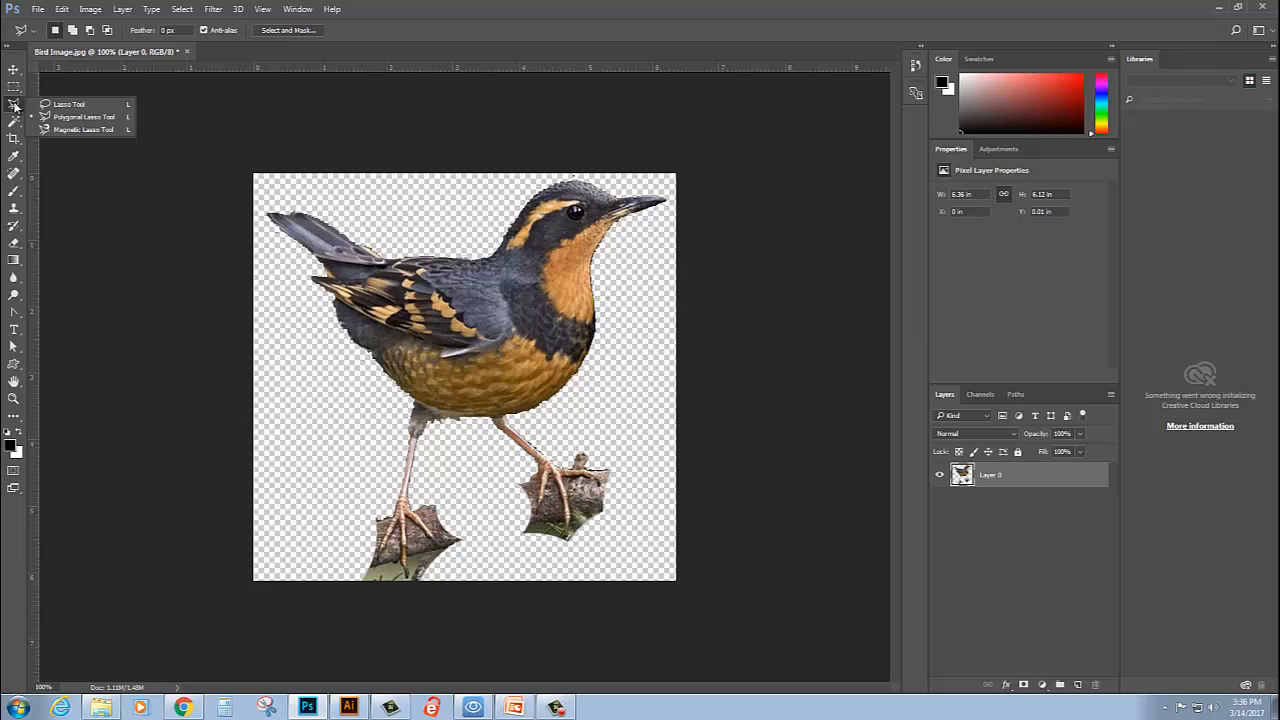
pyautogui.click(100, 119)
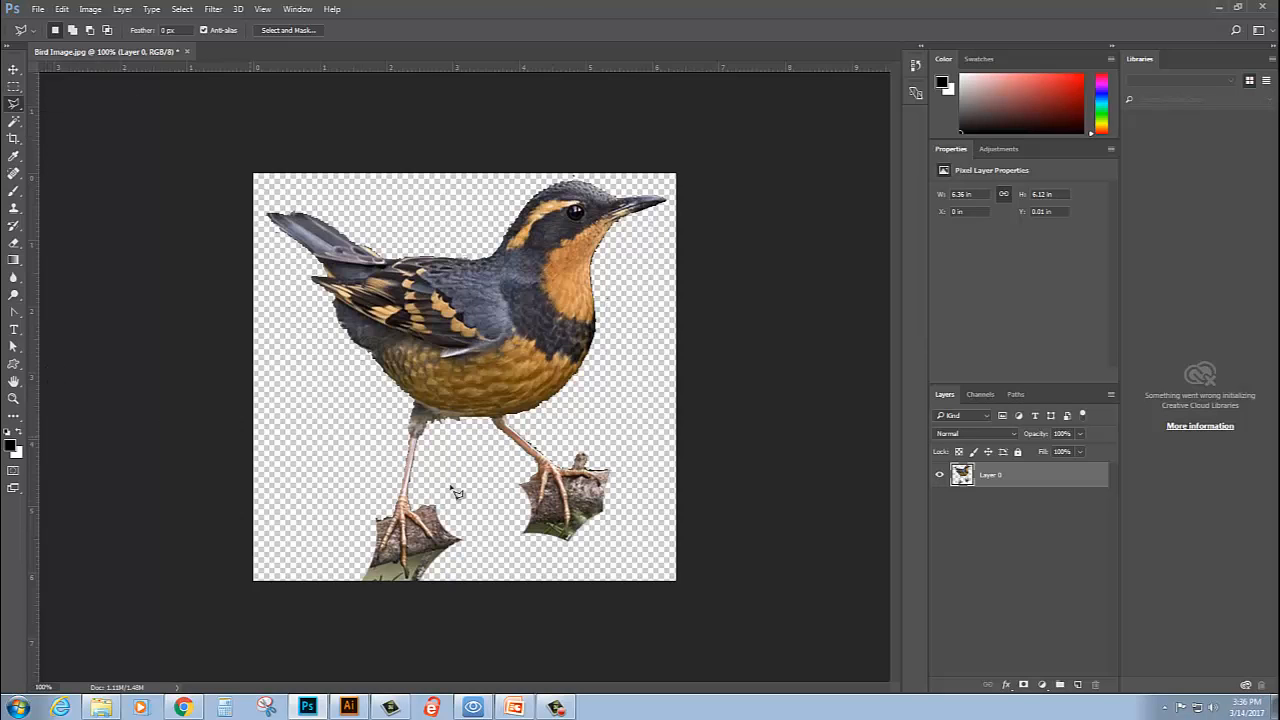
pyautogui.click(12, 397)
pyautogui.moveTo(589, 517); pyautogui.dragTo(538, 478)
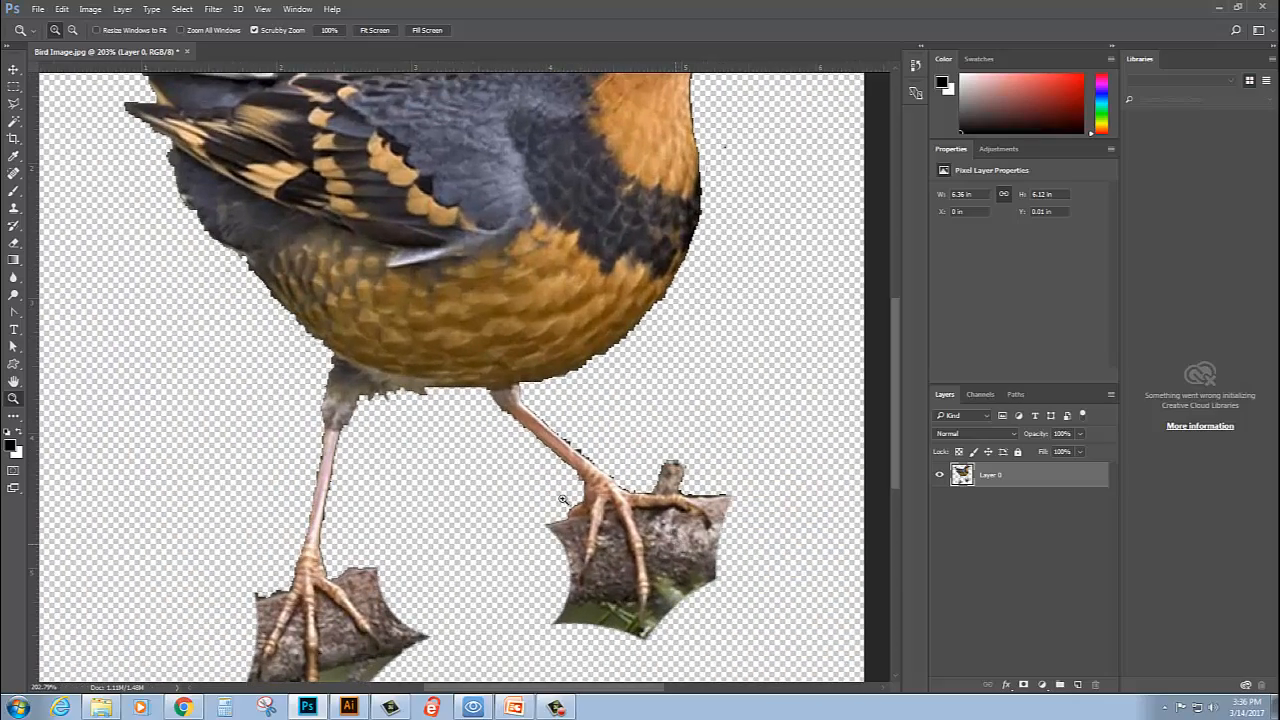
pyautogui.click(14, 103)
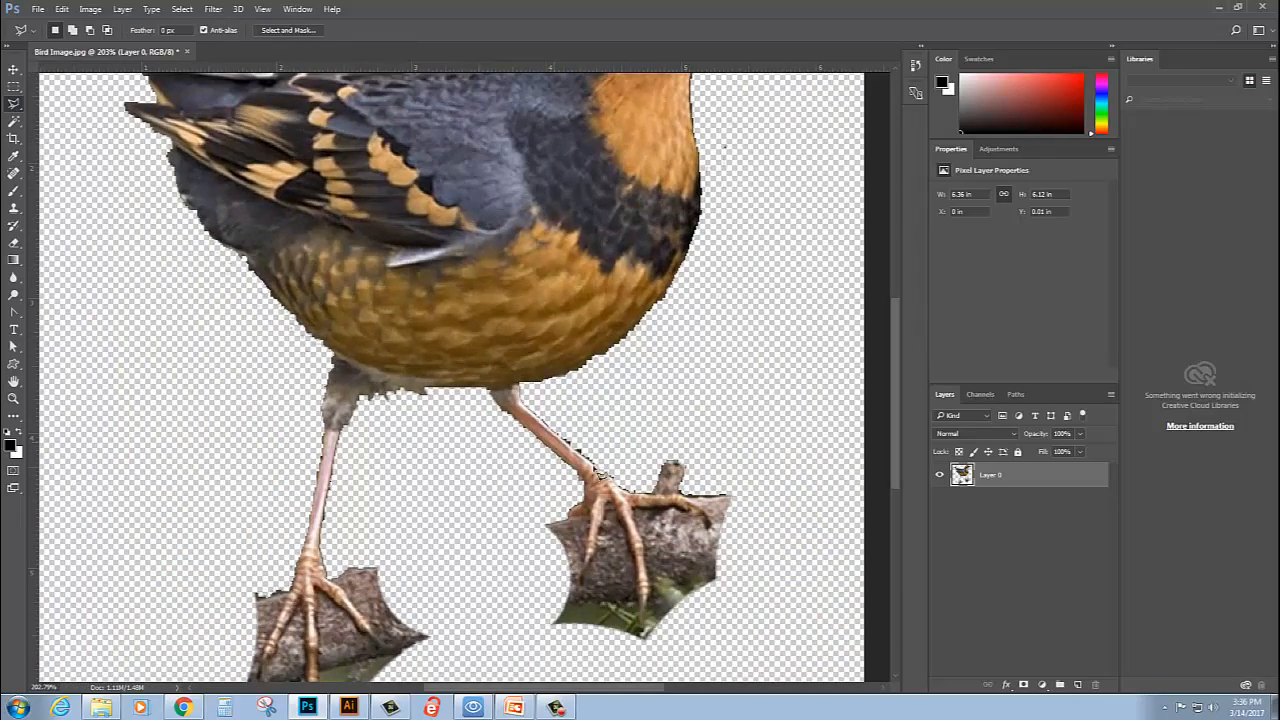
pyautogui.click(569, 519)
pyautogui.click(512, 523)
pyautogui.click(538, 647)
pyautogui.click(565, 646)
pyautogui.doubleClick(565, 570)
pyautogui.press('Delete')
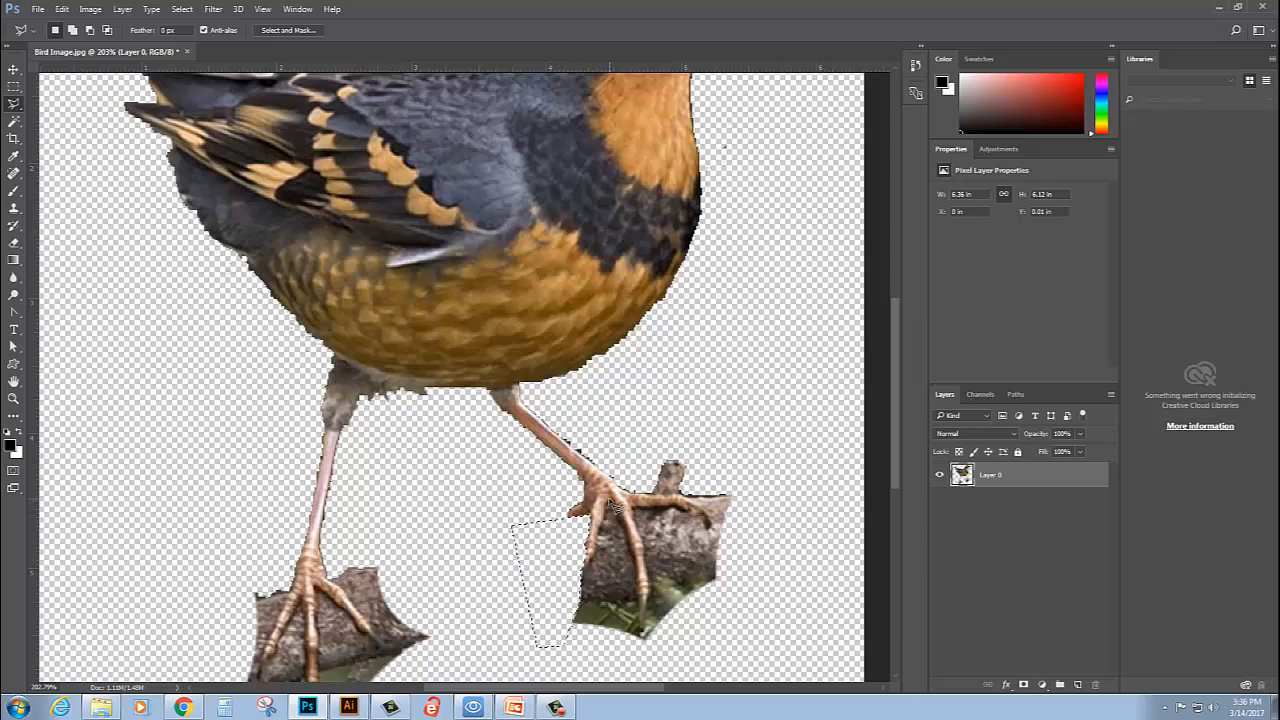
pyautogui.hotkey('ctrl', 'd')
# - Outline and delete the branch area between the left and middle toes of the front foot
pyautogui.click(548, 664)
pyautogui.click(638, 657)
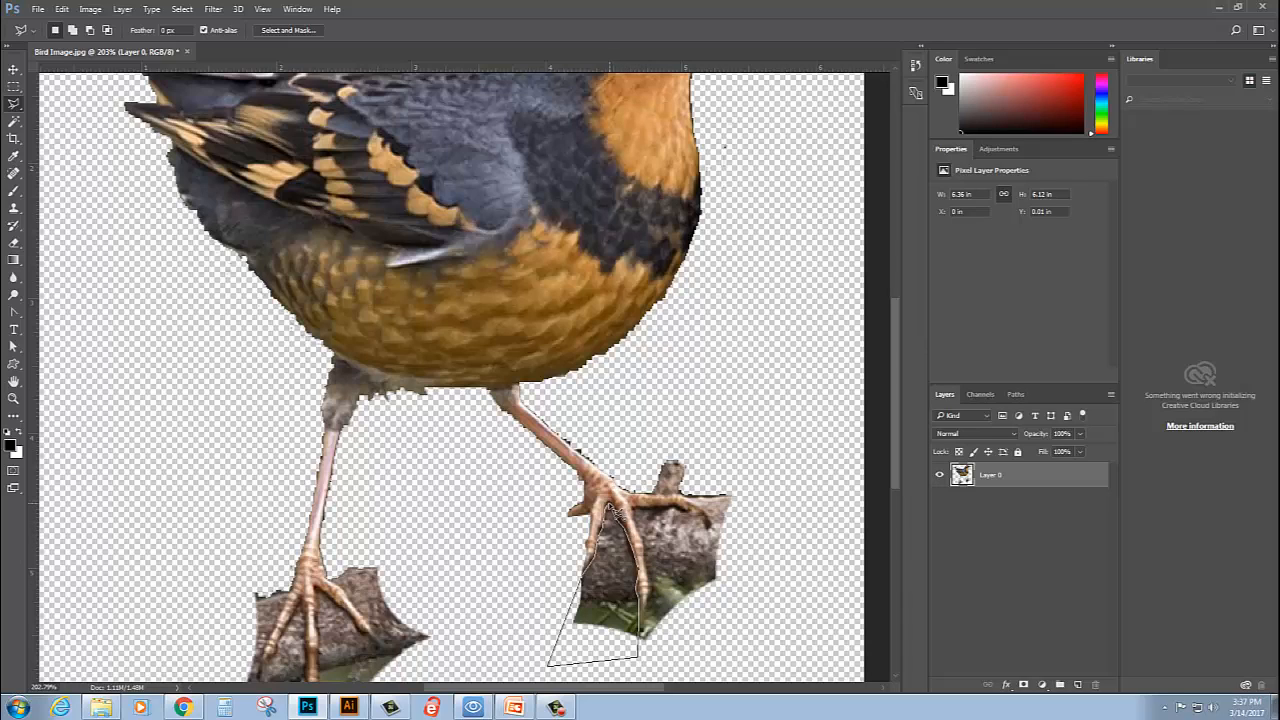
pyautogui.click(608, 510)
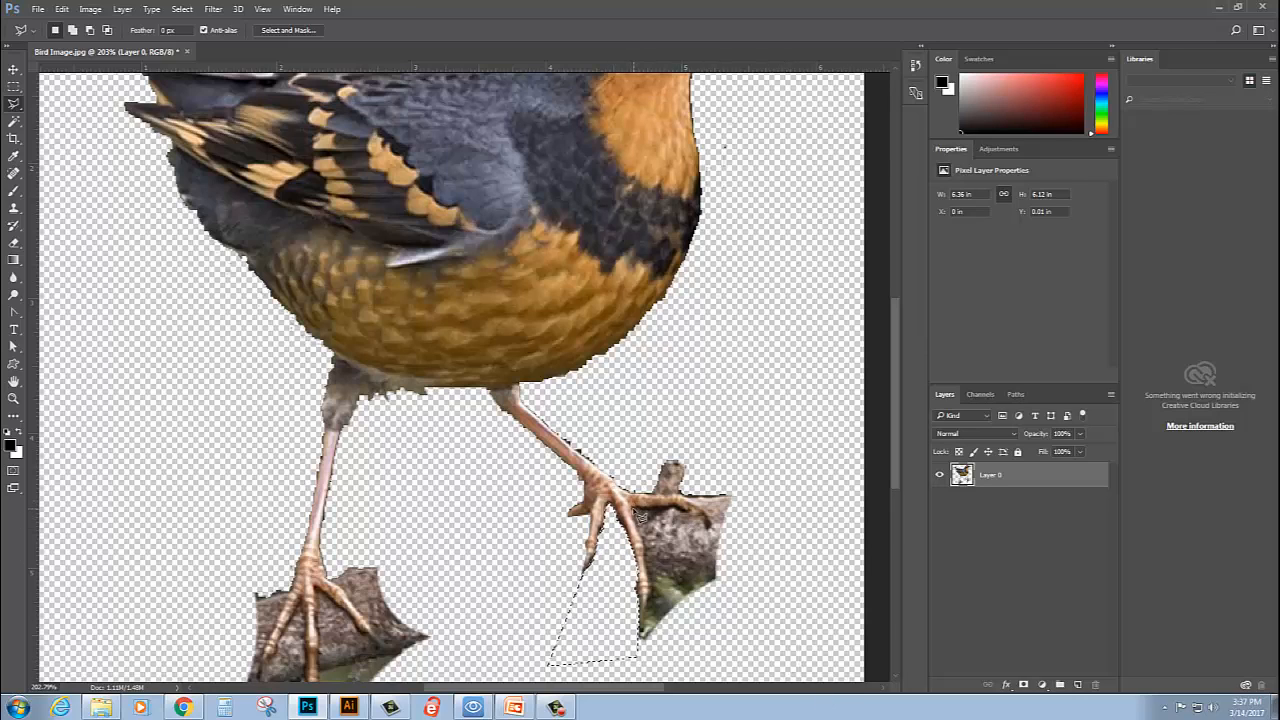
# - Outline the branch area between the middle and right toes of the front foot, delete it, and clear the selection
pyautogui.hotkey('ctrl', 'd')
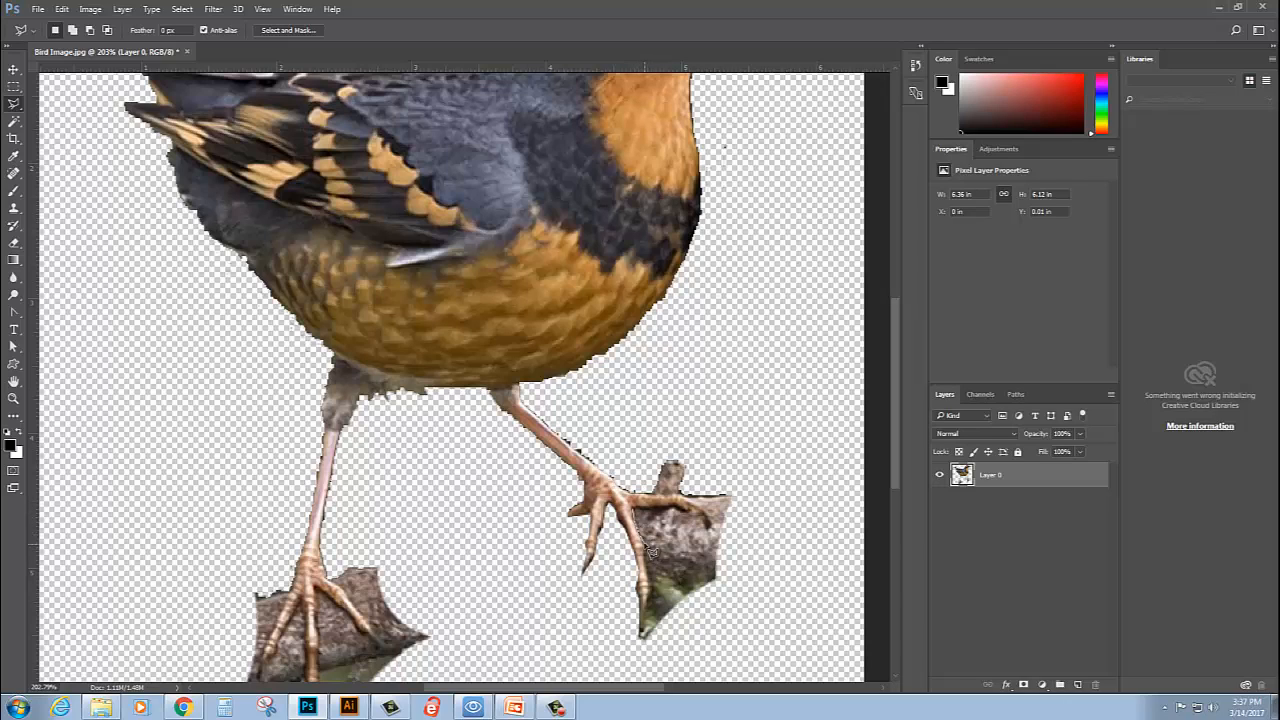
pyautogui.click(618, 610)
pyautogui.click(630, 645)
pyautogui.click(722, 641)
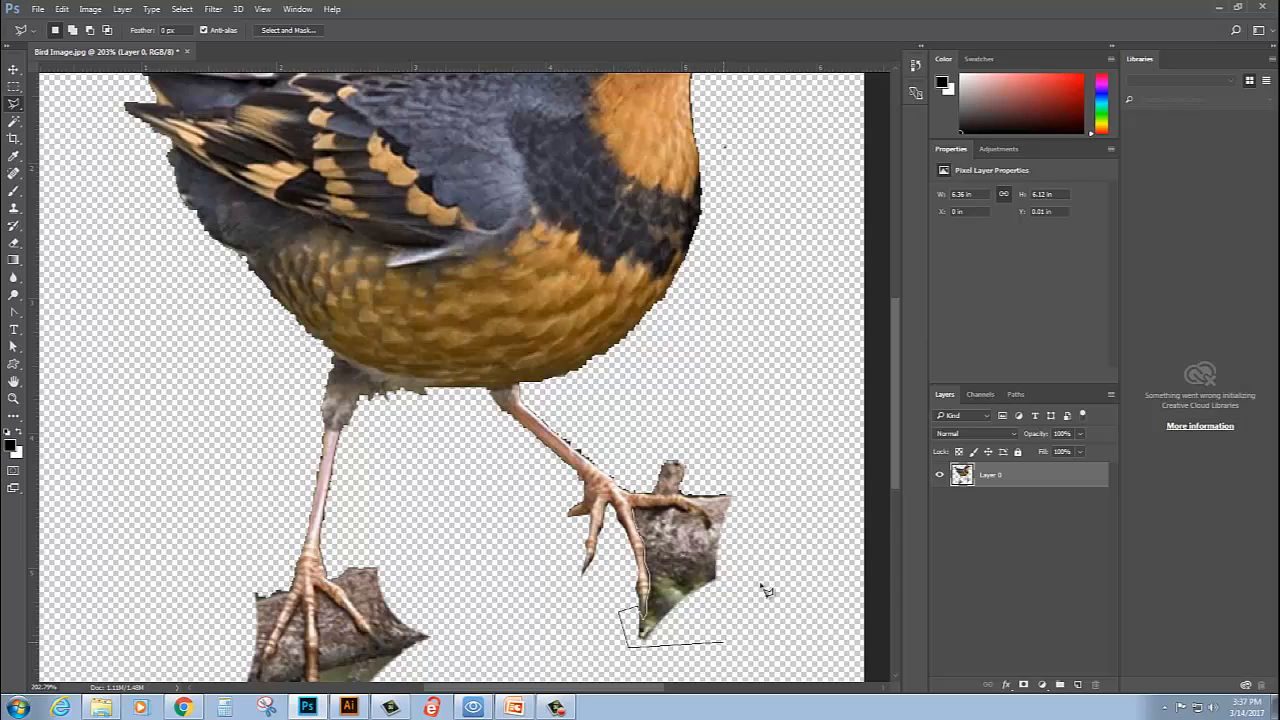
pyautogui.click(737, 516)
pyautogui.click(641, 515)
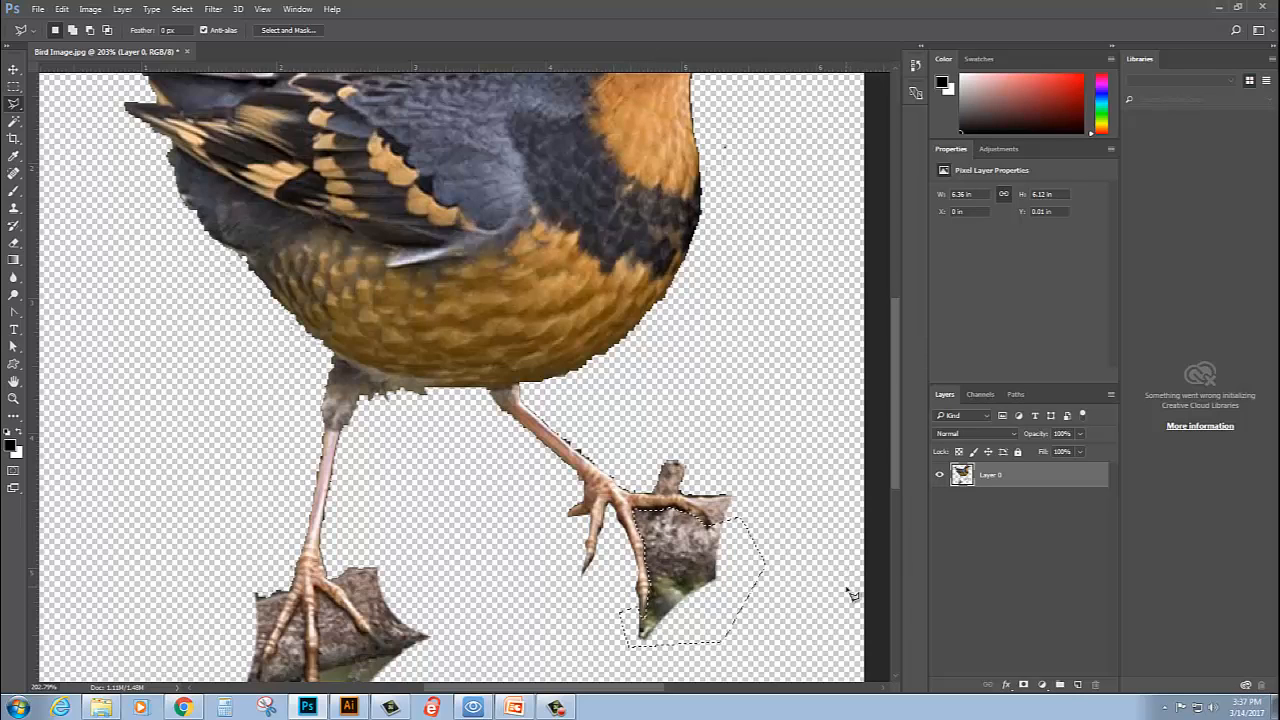
pyautogui.press('Delete')
pyautogui.hotkey('ctrl', 'd')
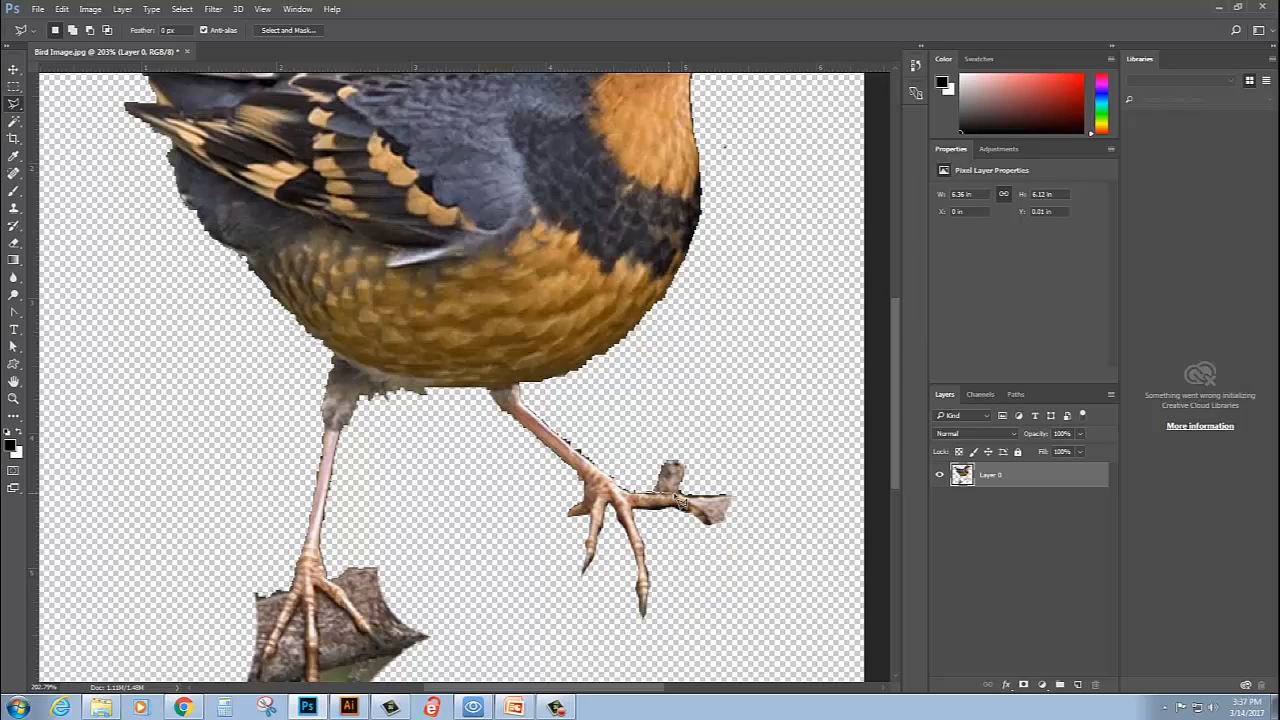
# - Outline the leftover branch stub above and beyond the front foot's right toe, delete it, and clear the selection
pyautogui.click(705, 512)
pyautogui.click(716, 535)
pyautogui.click(750, 535)
pyautogui.click(758, 451)
pyautogui.click(713, 430)
pyautogui.click(653, 456)
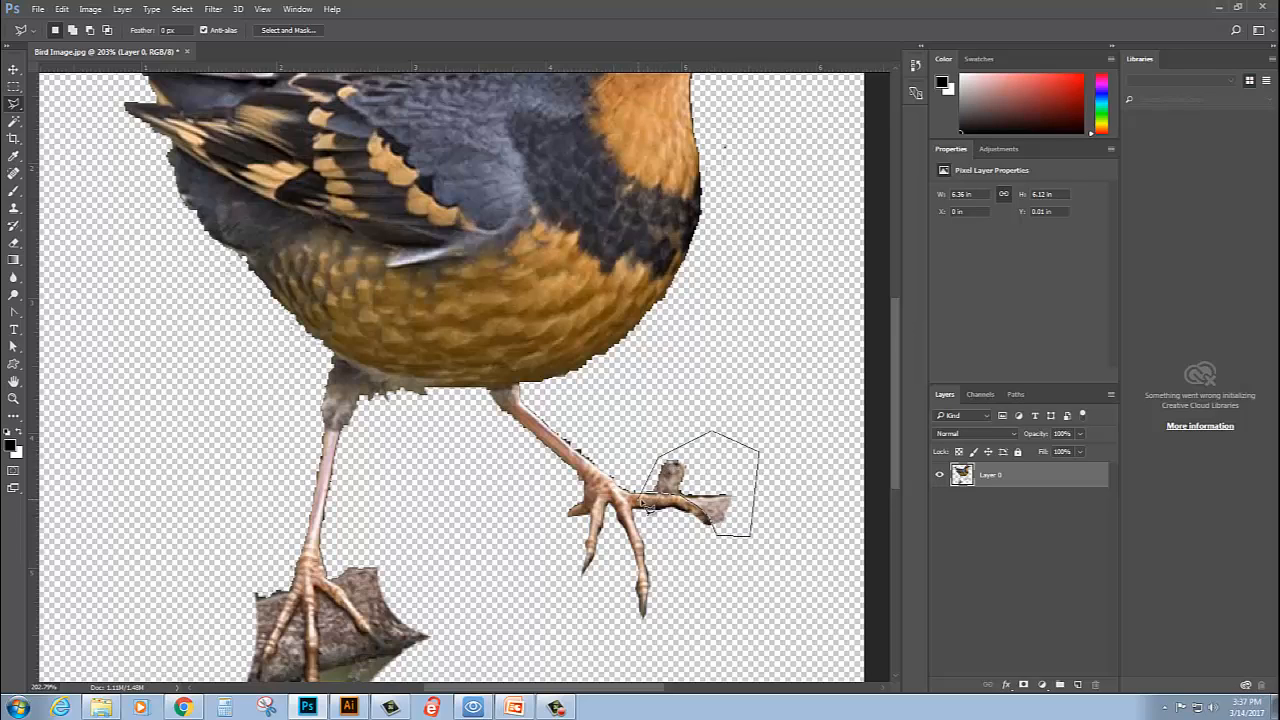
pyautogui.doubleClick(656, 500)
pyautogui.press('Delete')
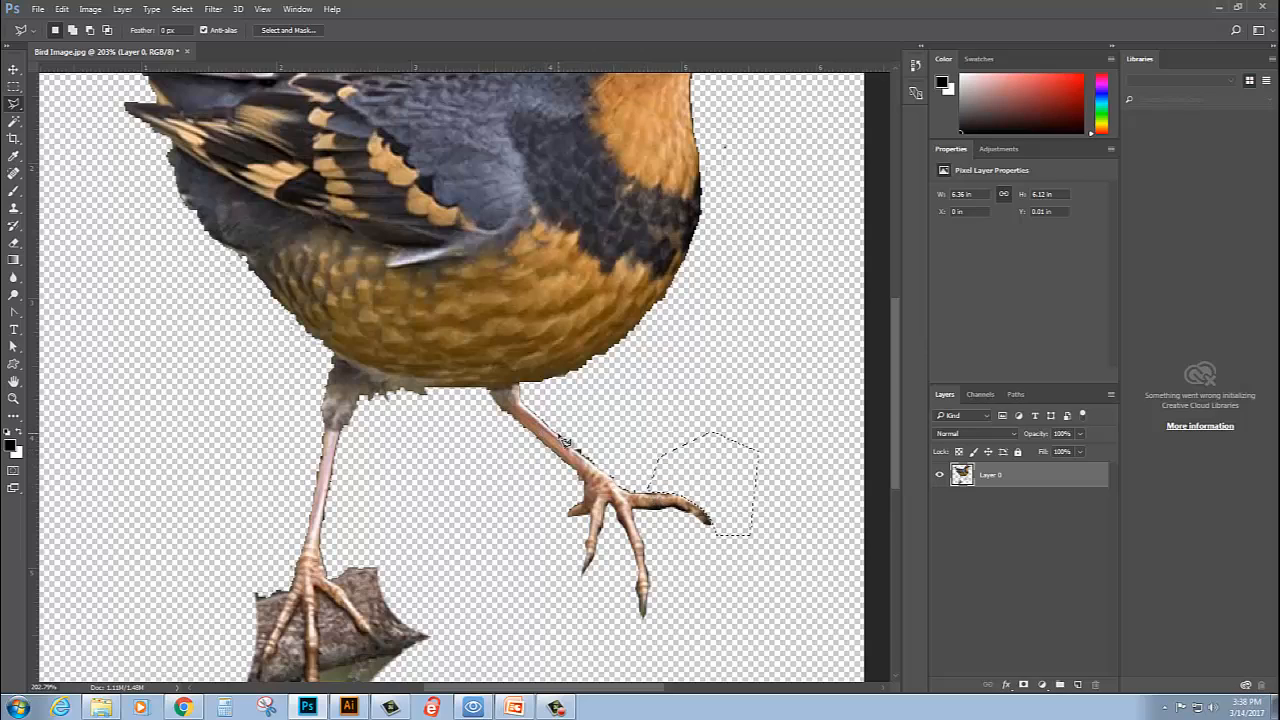
pyautogui.hotkey('ctrl', 'd')
# - Outline and remove the leftover background fringe along the upper edge of the front leg, just above the foot
pyautogui.click(599, 467)
pyautogui.click(634, 435)
pyautogui.click(576, 401)
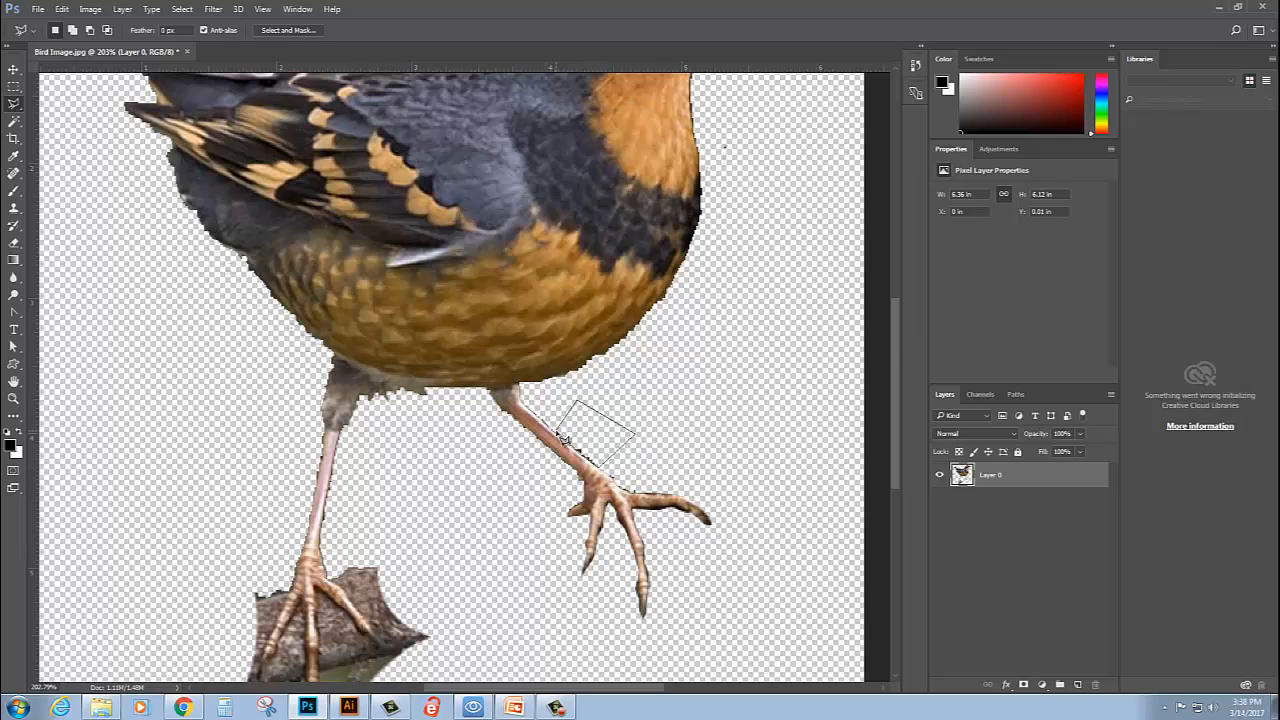
pyautogui.doubleClick(562, 439)
# - Outline the branch piece to the right of the rear foot's right toe, delete it, and clear the selection
pyautogui.moveTo(353, 572); pyautogui.dragTo(376, 466)
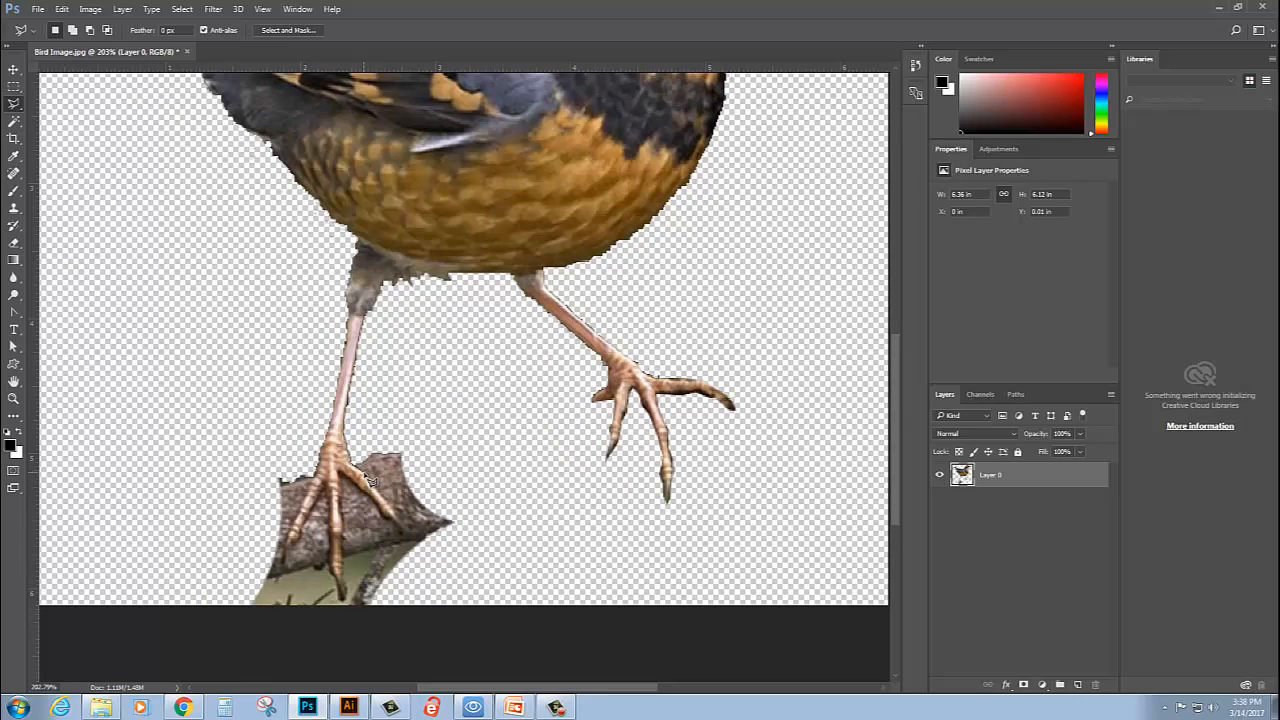
pyautogui.click(401, 516)
pyautogui.click(409, 578)
pyautogui.click(525, 484)
pyautogui.click(415, 412)
pyautogui.click(377, 425)
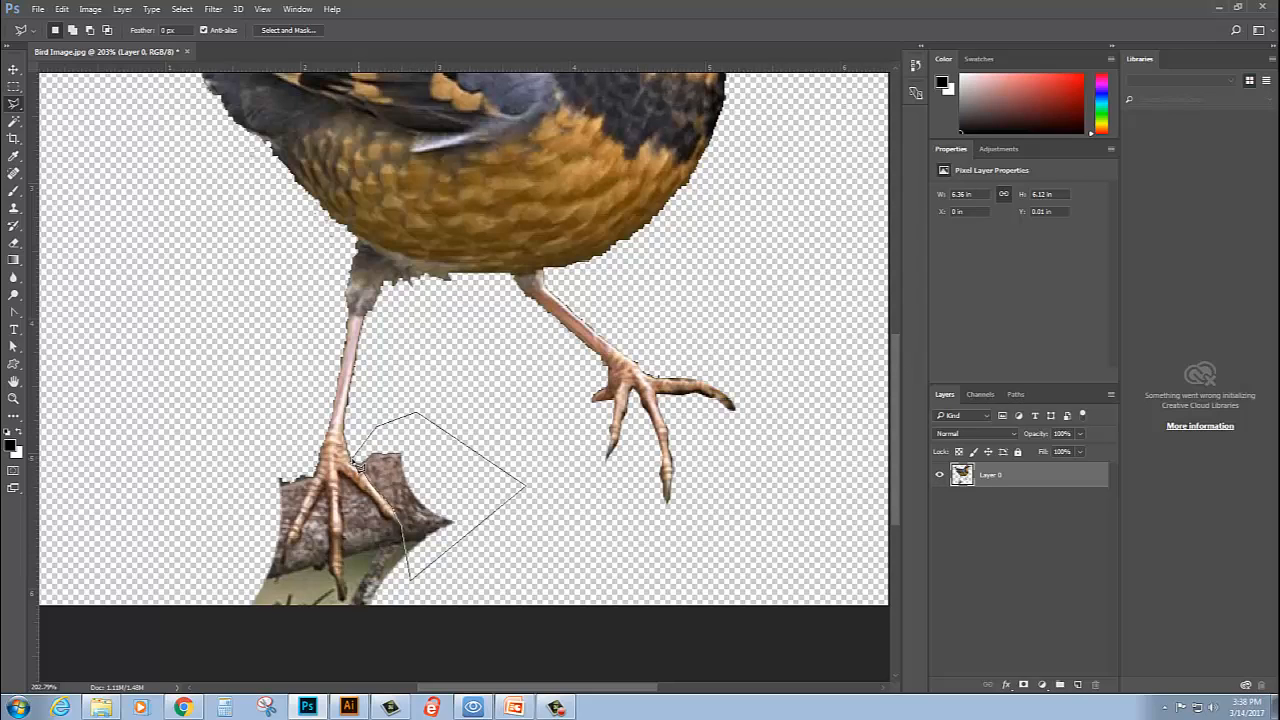
pyautogui.doubleClick(356, 467)
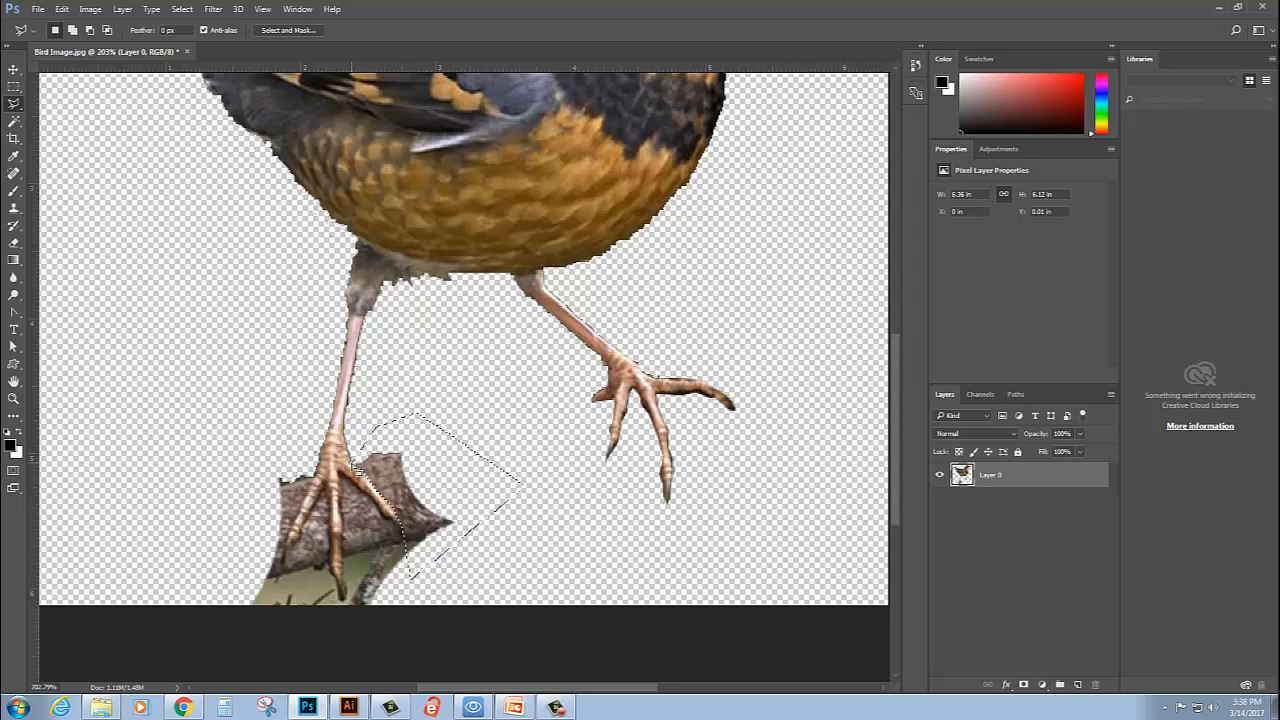
pyautogui.press('Delete')
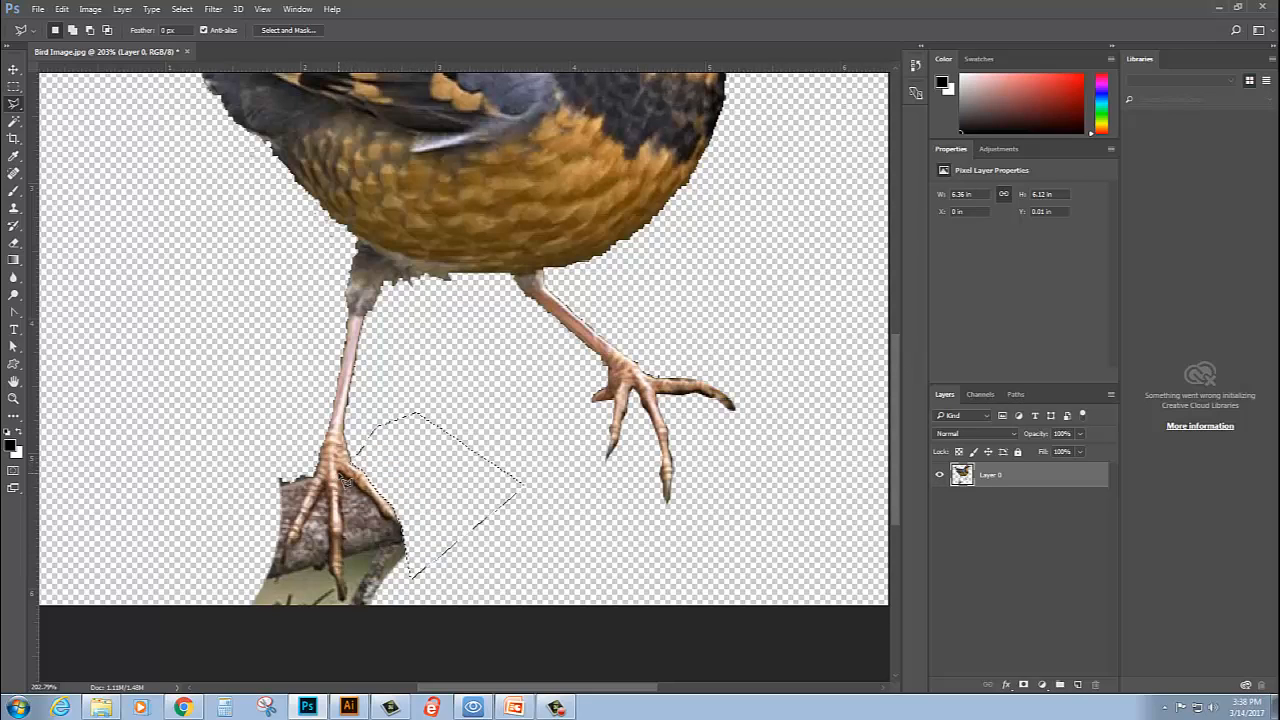
pyautogui.hotkey('ctrl', 'd')
# - Outline and delete the branch area between the right and middle toes of the rear foot, clearing the selection
pyautogui.click(413, 629)
pyautogui.click(320, 637)
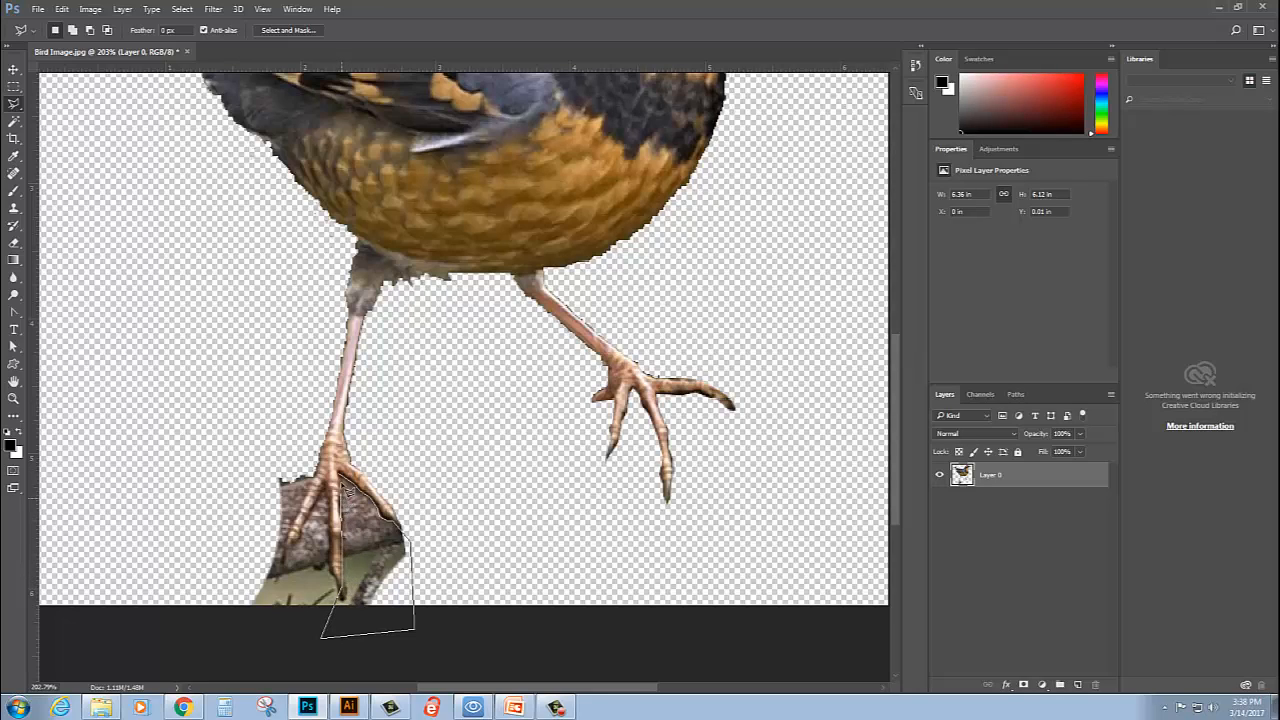
pyautogui.doubleClick(343, 480)
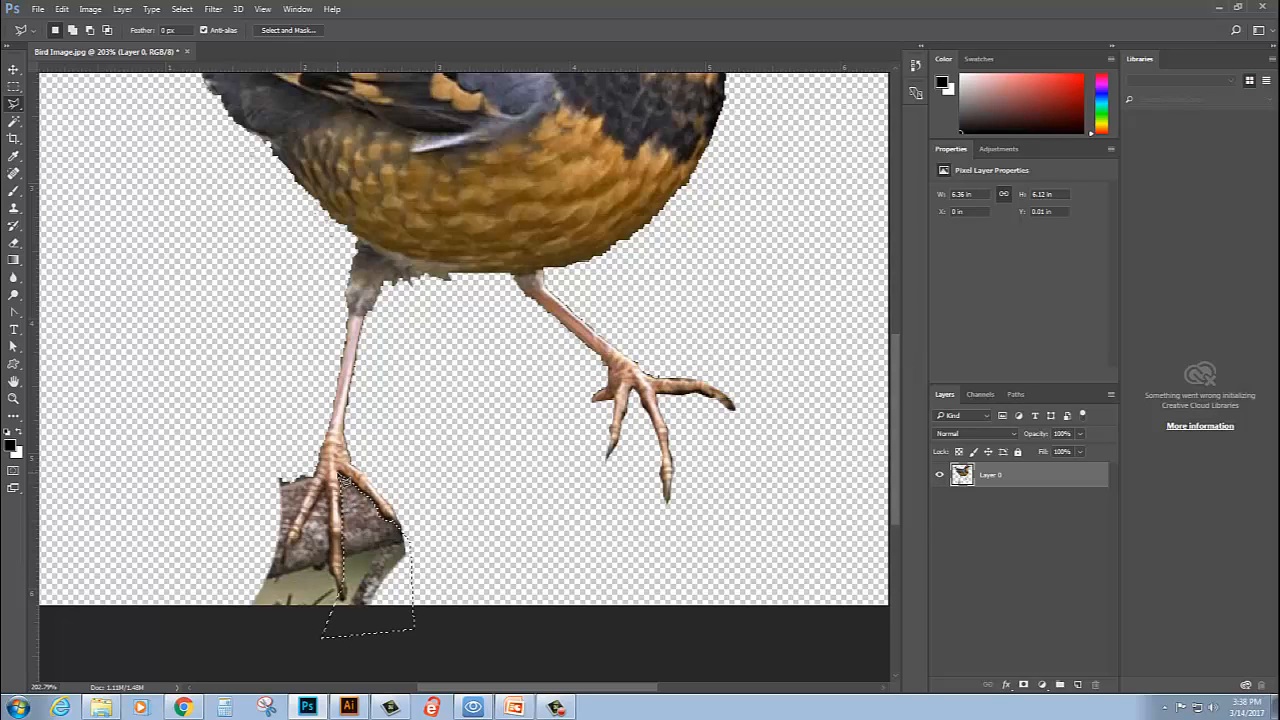
pyautogui.hotkey('ctrl', 'd')
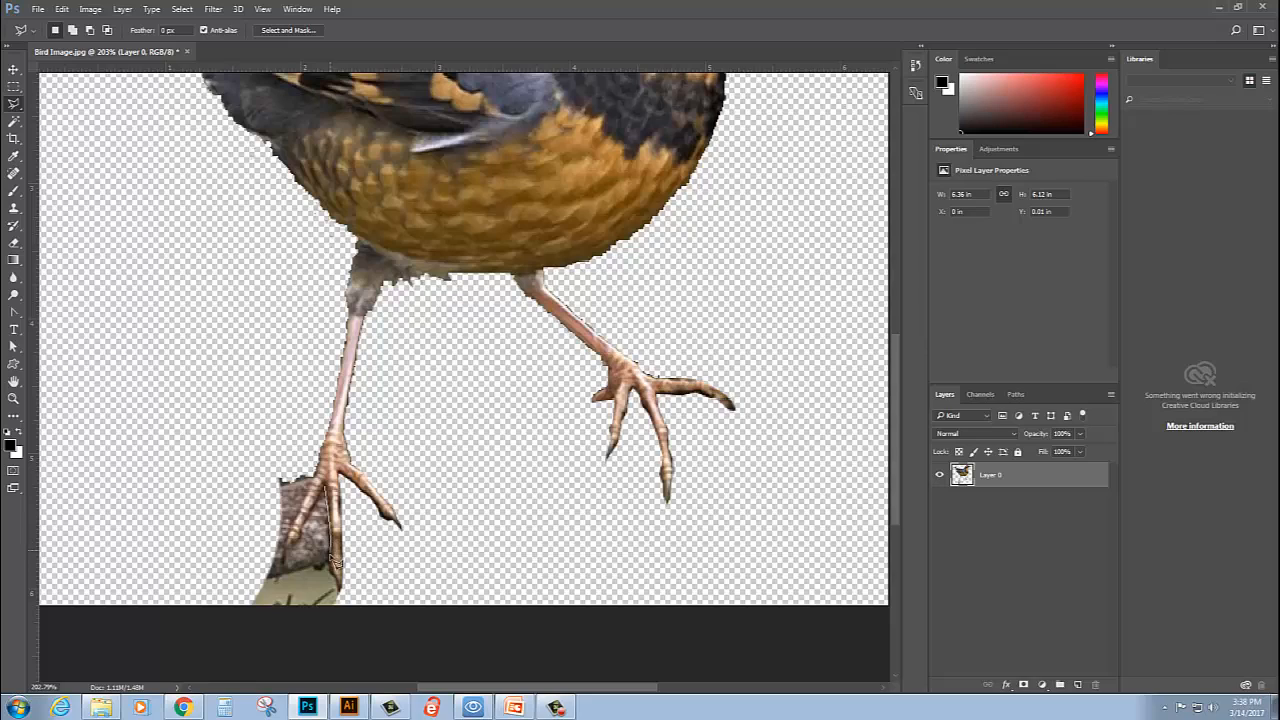
# - Remove the branch and background between and below the rear foot's middle and left toes, then clear the selection
pyautogui.click(341, 589)
pyautogui.click(334, 641)
pyautogui.click(182, 633)
pyautogui.click(219, 573)
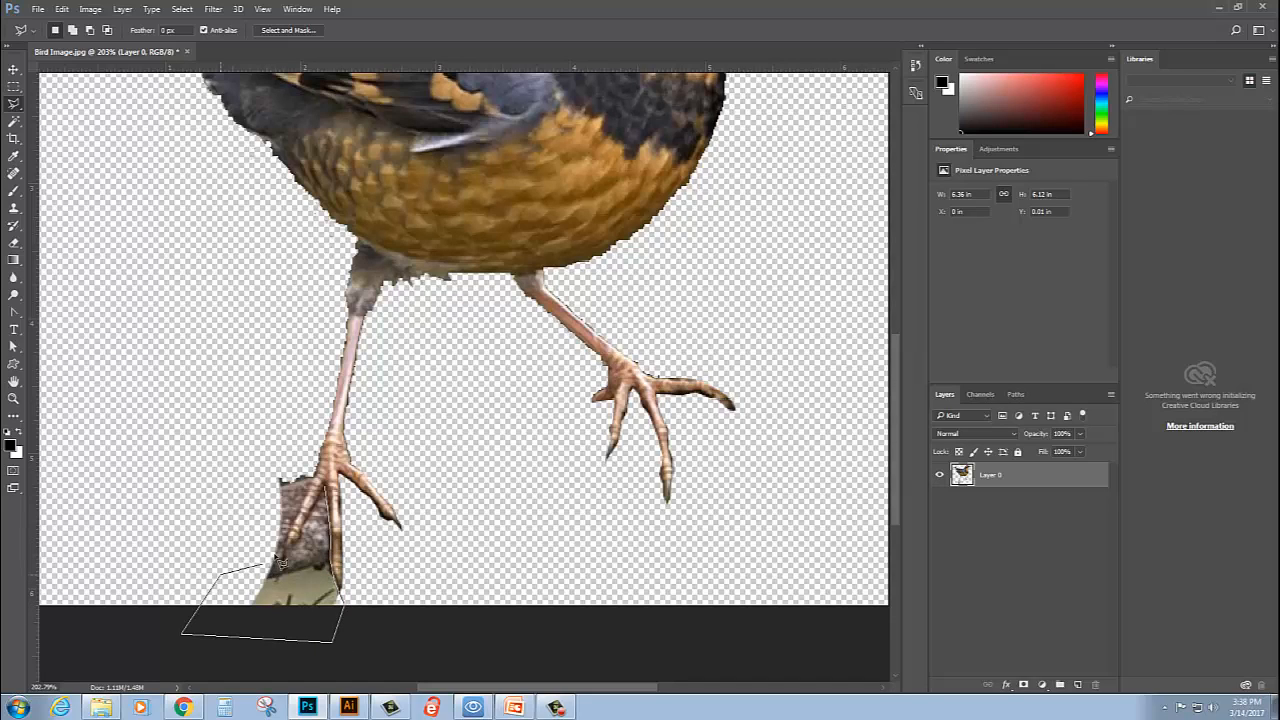
pyautogui.click(293, 547)
pyautogui.doubleClick(331, 490)
pyautogui.press('Delete')
pyautogui.hotkey('ctrl', 'd')
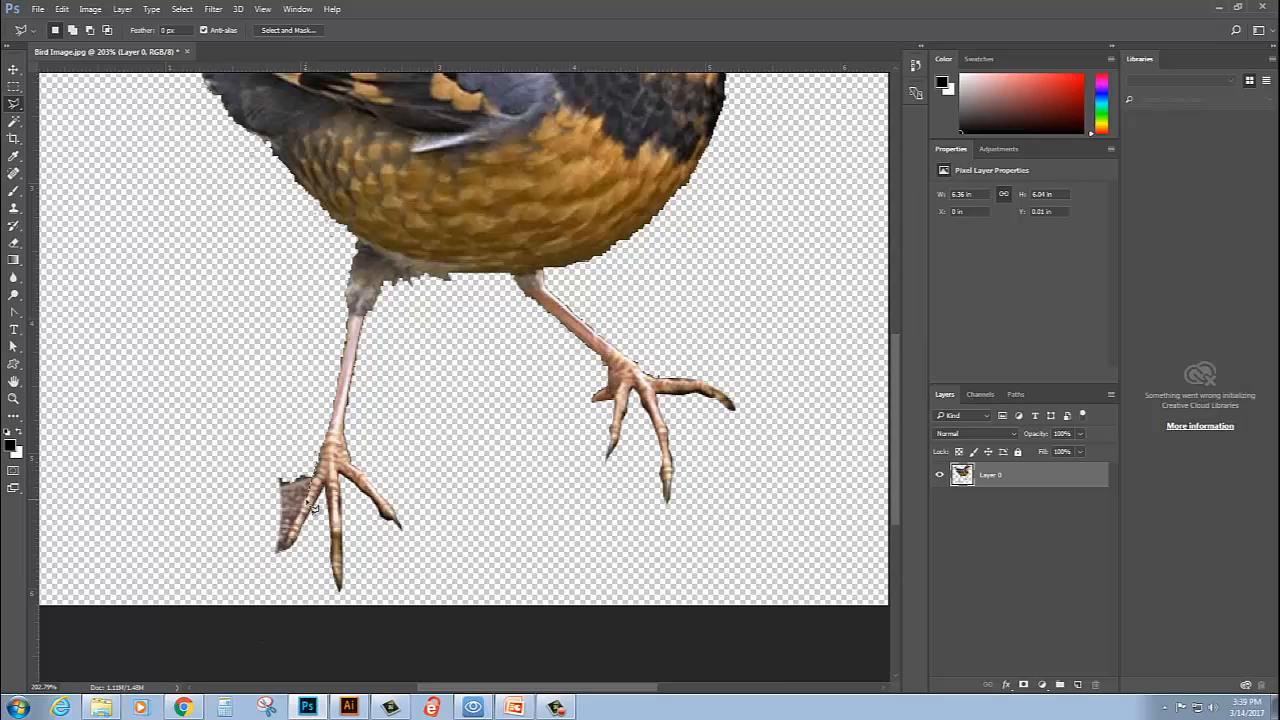
# - Outline and delete the last branch fragment left of the rear foot's left toe, then clear the selection
pyautogui.click(285, 556)
pyautogui.click(268, 561)
pyautogui.click(263, 416)
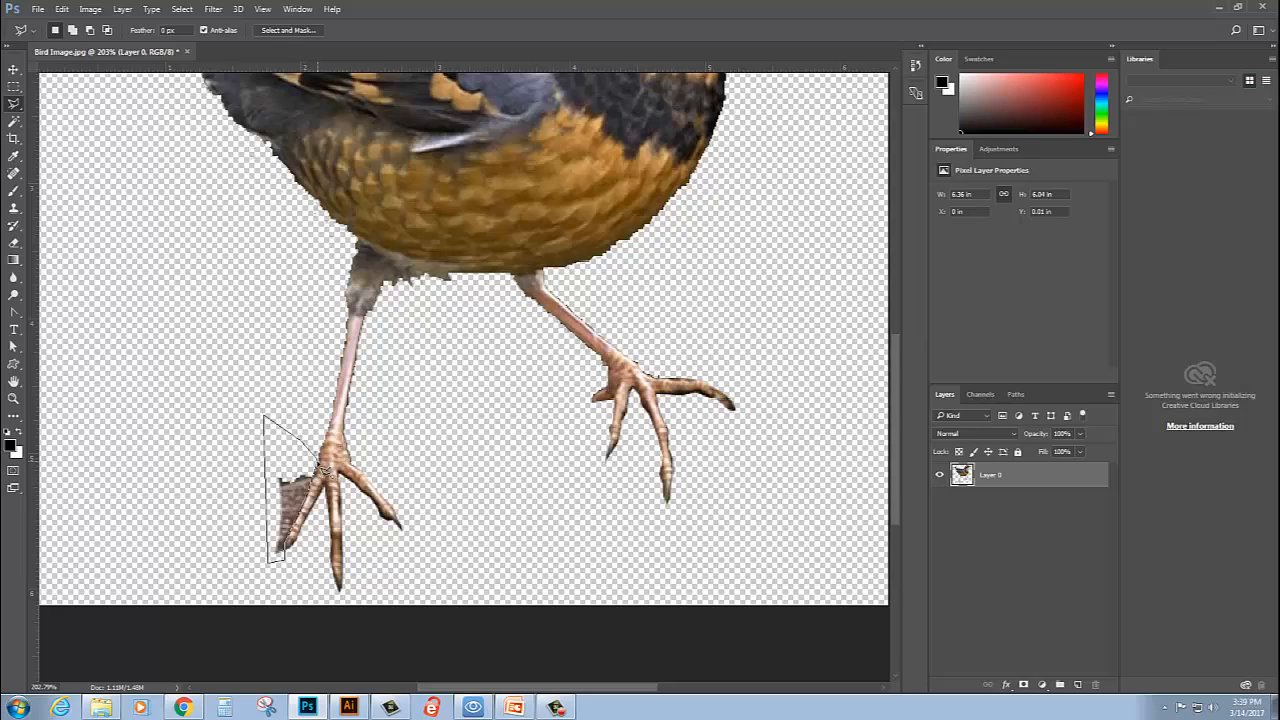
pyautogui.doubleClick(320, 468)
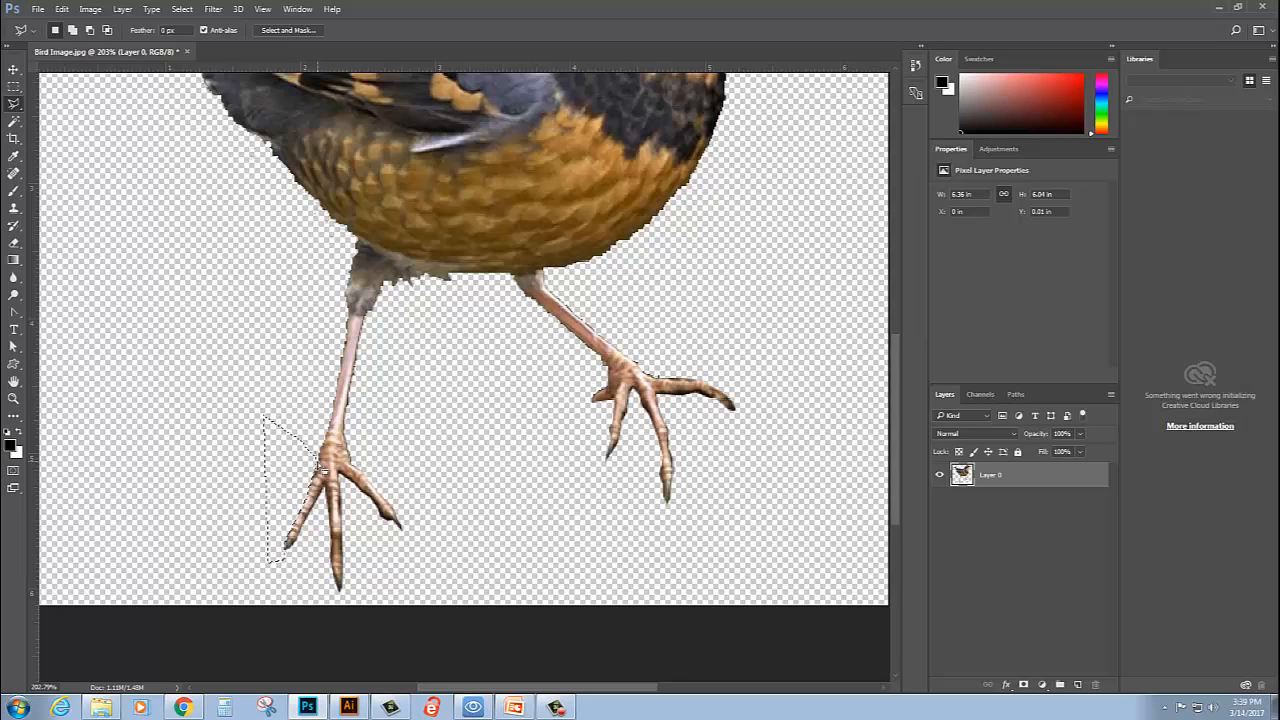
pyautogui.hotkey('ctrl', 'd')
# - Save the cutout as the Photoshop file "Bird Image cut out.psd" in the Blue Bird Industries Logo folder with Maximize Compatibility on
pyautogui.hotkey('ctrl', '0')
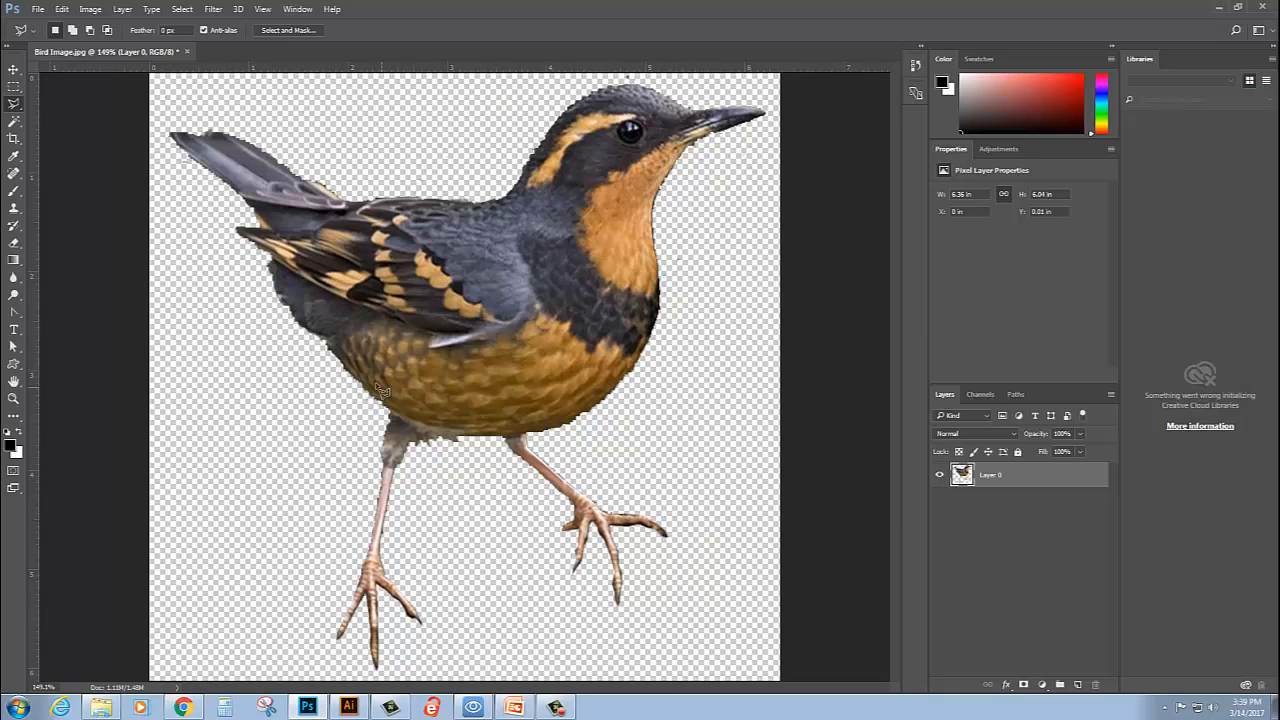
pyautogui.click(38, 10)
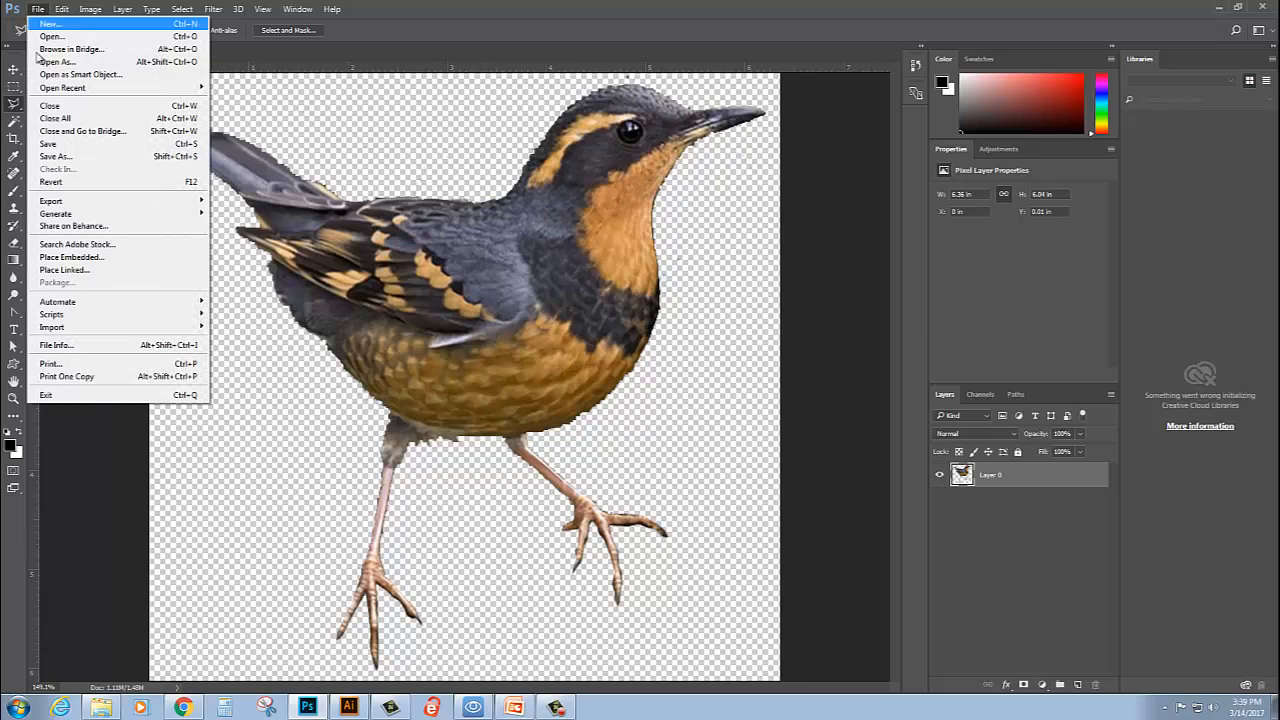
pyautogui.click(59, 158)
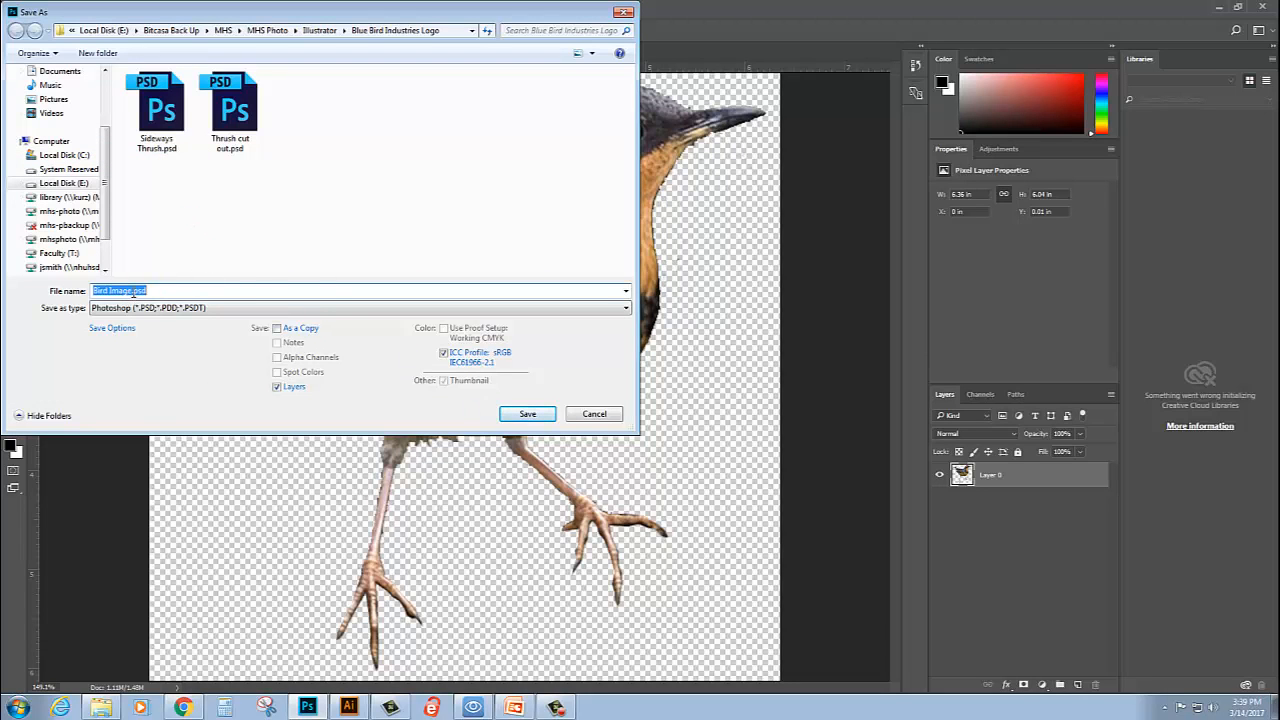
pyautogui.click(128, 290)
pyautogui.write('cut')
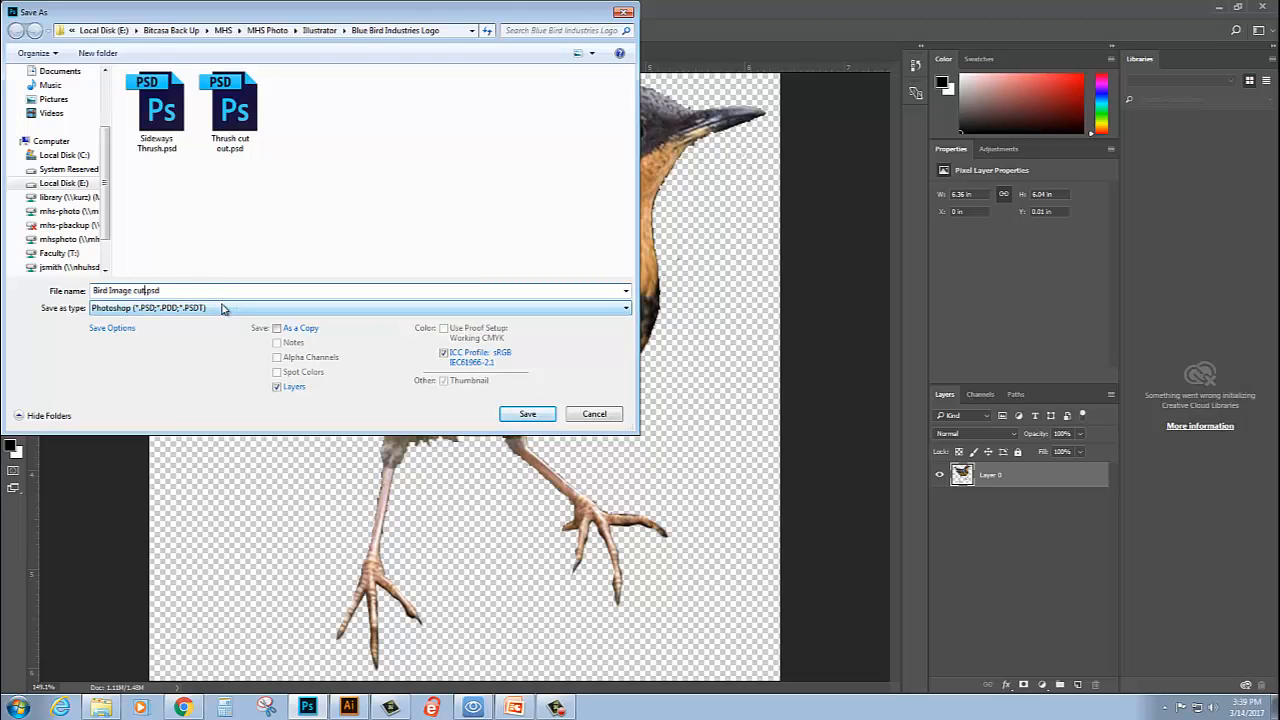
pyautogui.write(' out')
pyautogui.click(527, 414)
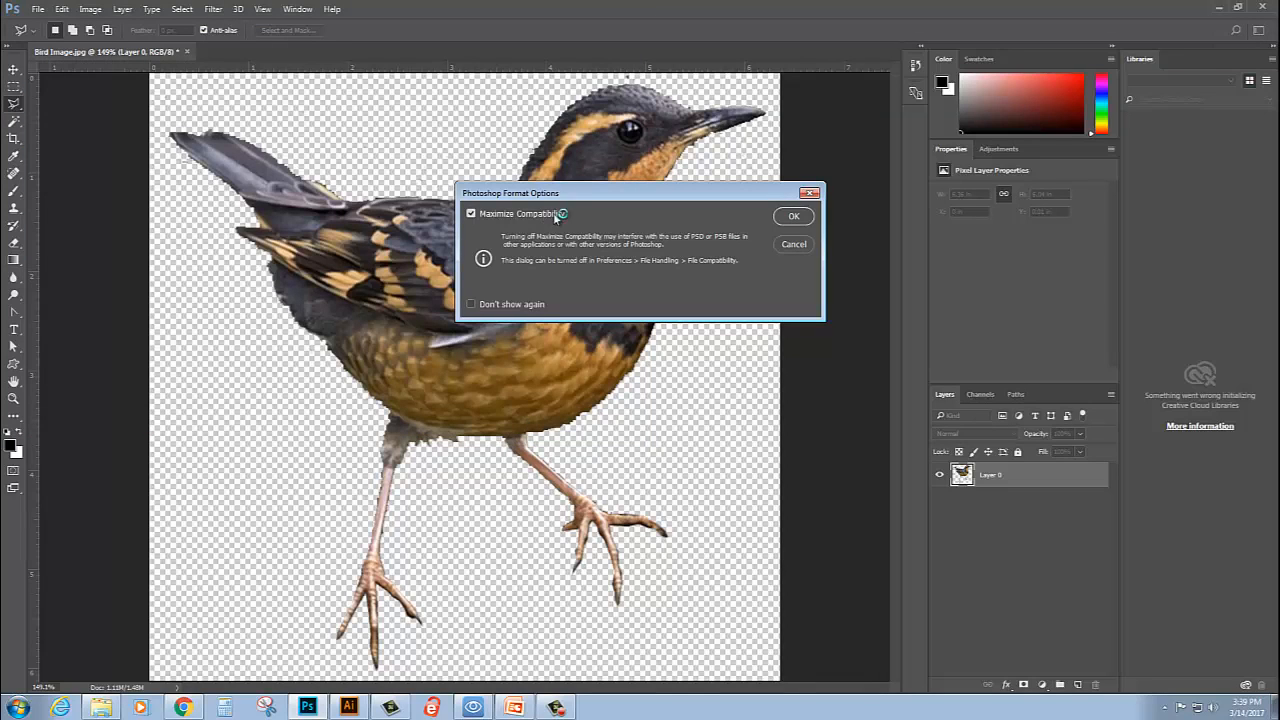
pyautogui.click(792, 215)
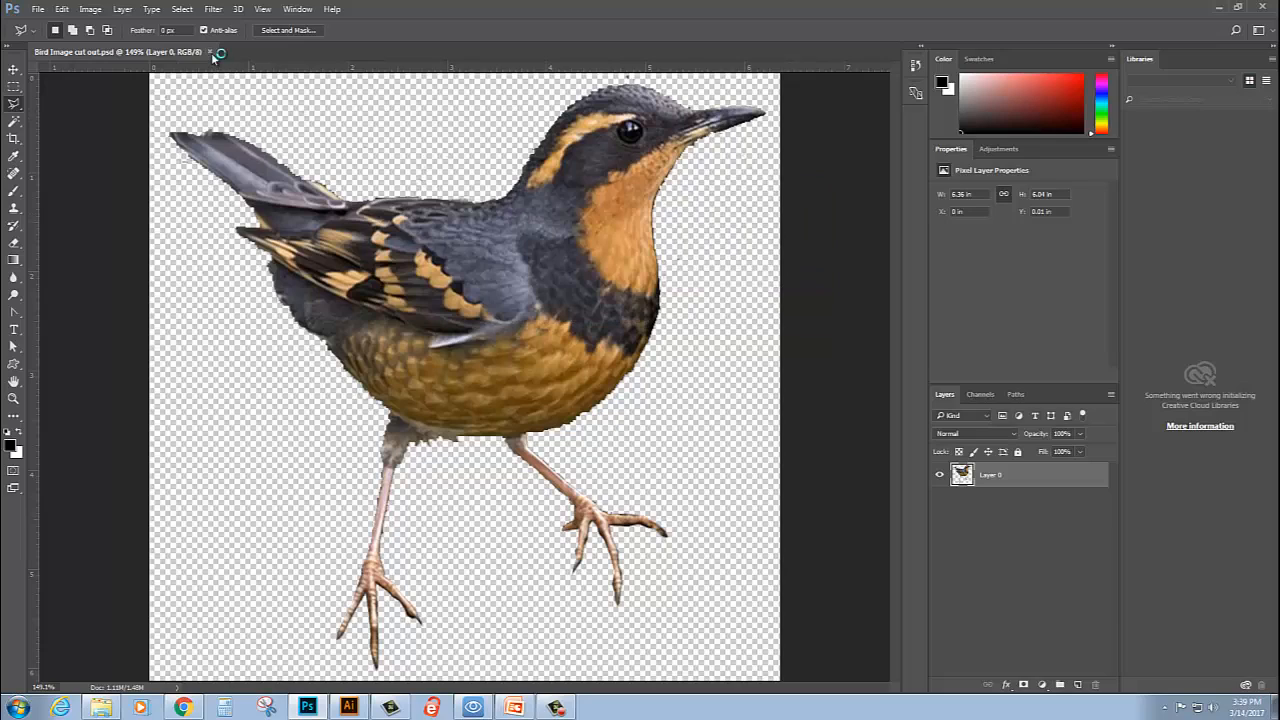
# - Close the saved document, exit Photoshop, and switch to Illustrator
pyautogui.click(210, 51)
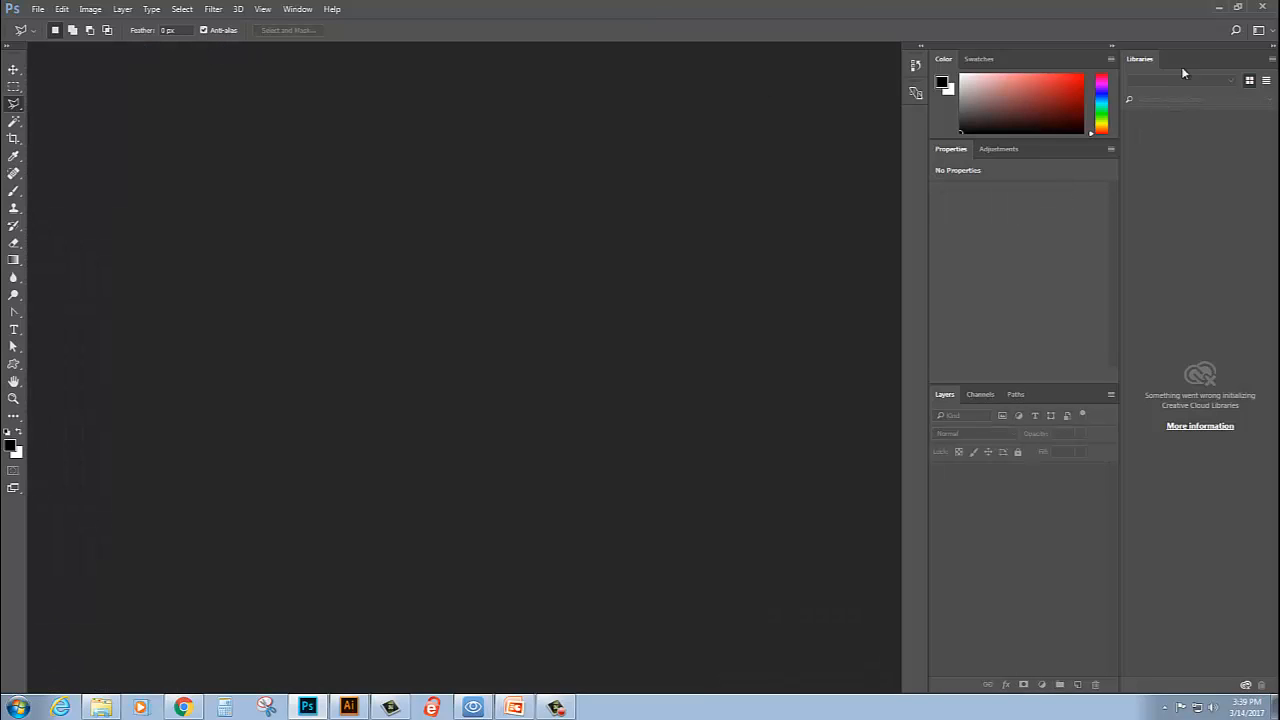
pyautogui.click(1262, 8)
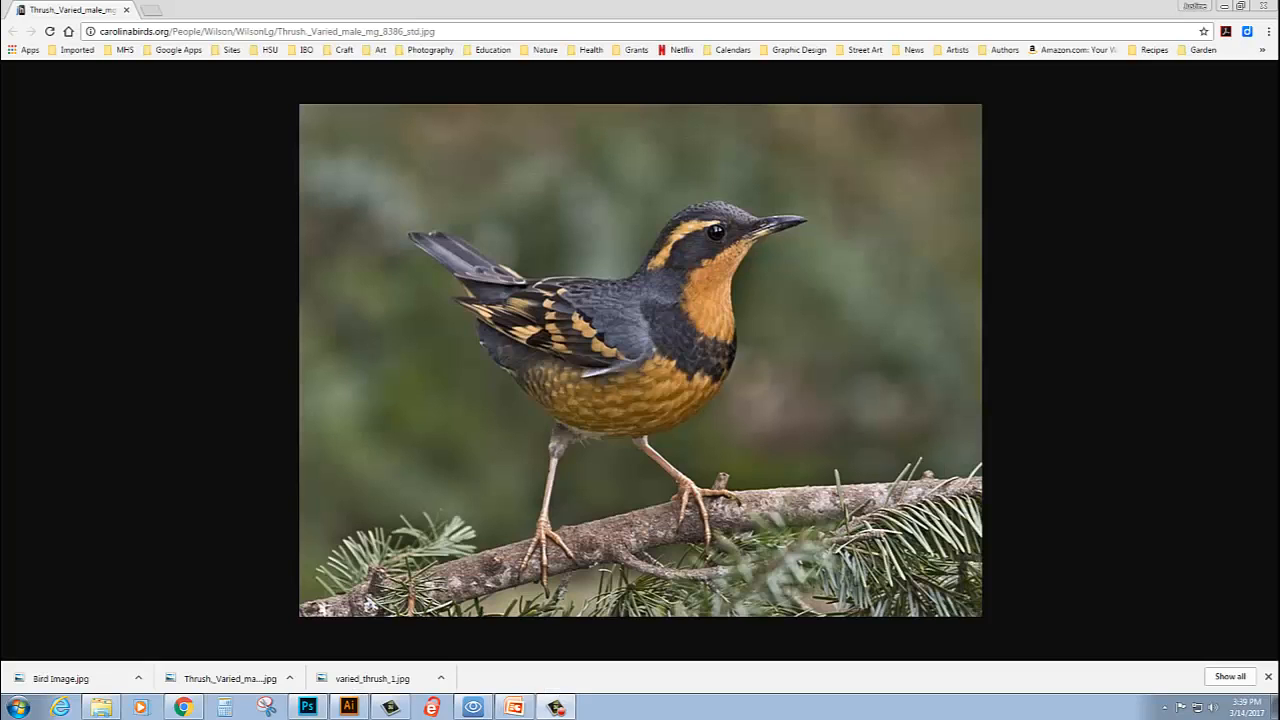
pyautogui.click(347, 707)
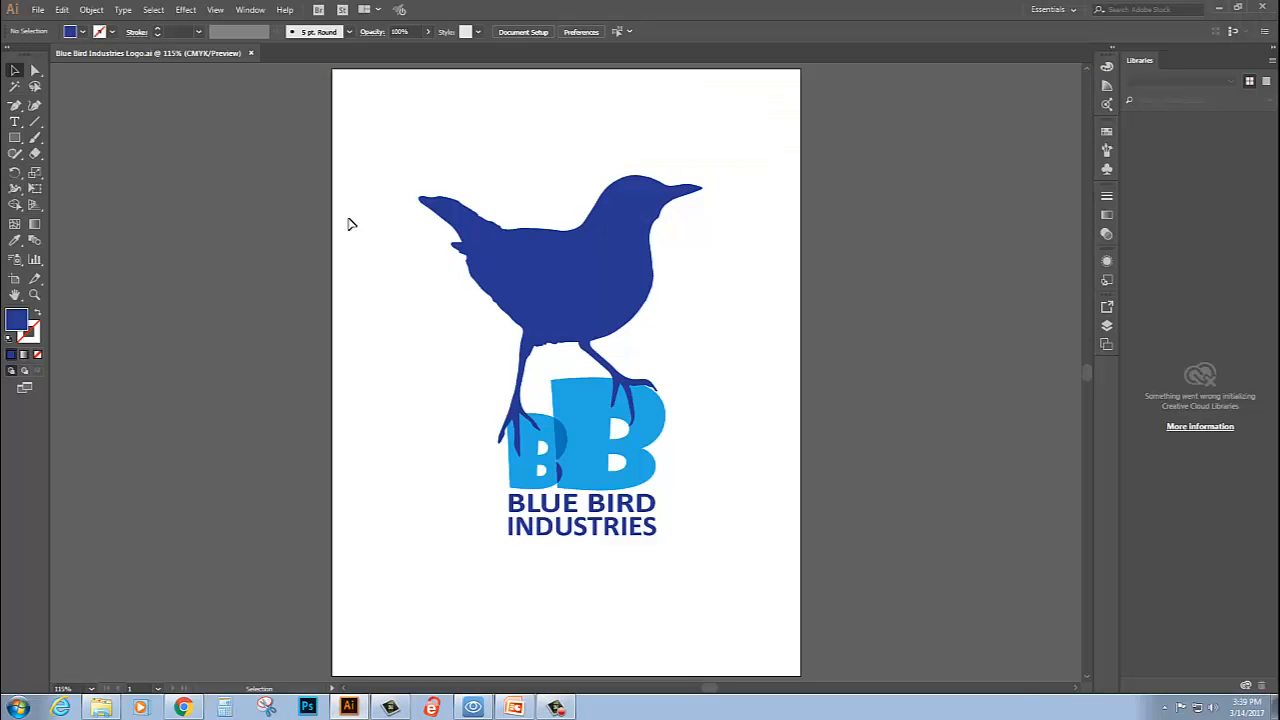
# - Open "Bird Image cut out.psd" from the Blue Bird Industries Logo folder, converting its layers to objects
pyautogui.click(37, 11)
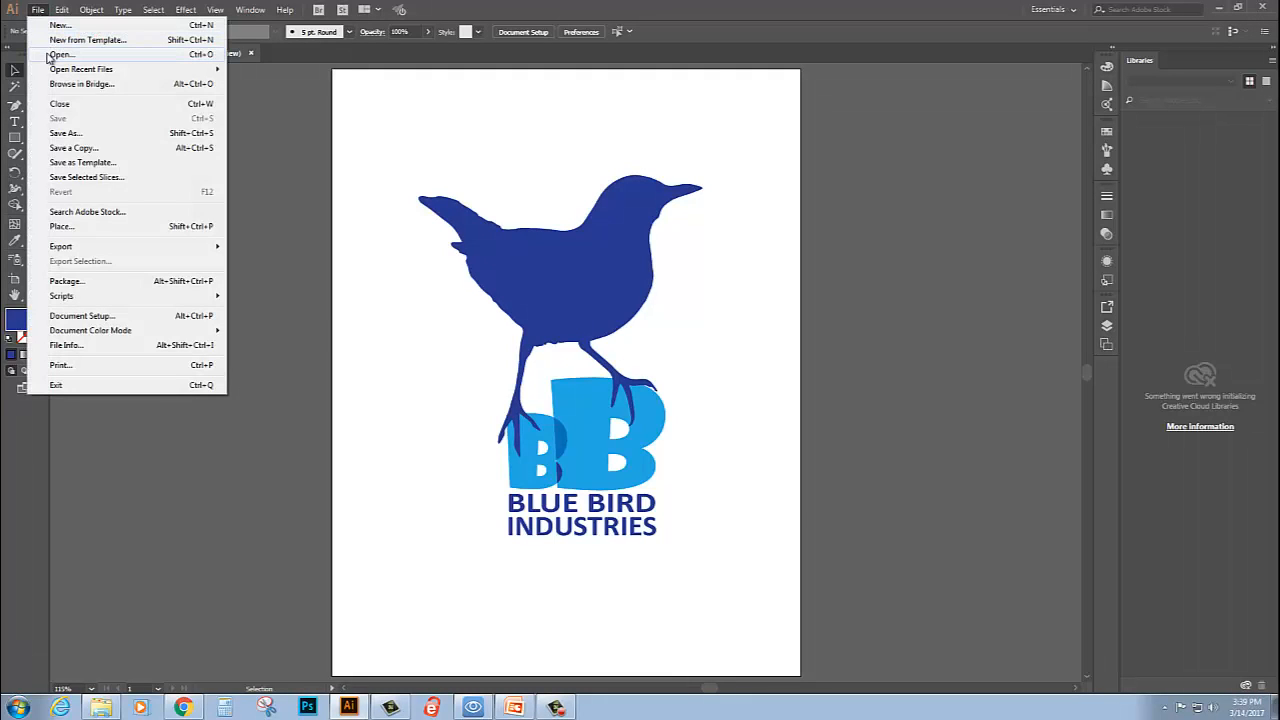
pyautogui.click(48, 56)
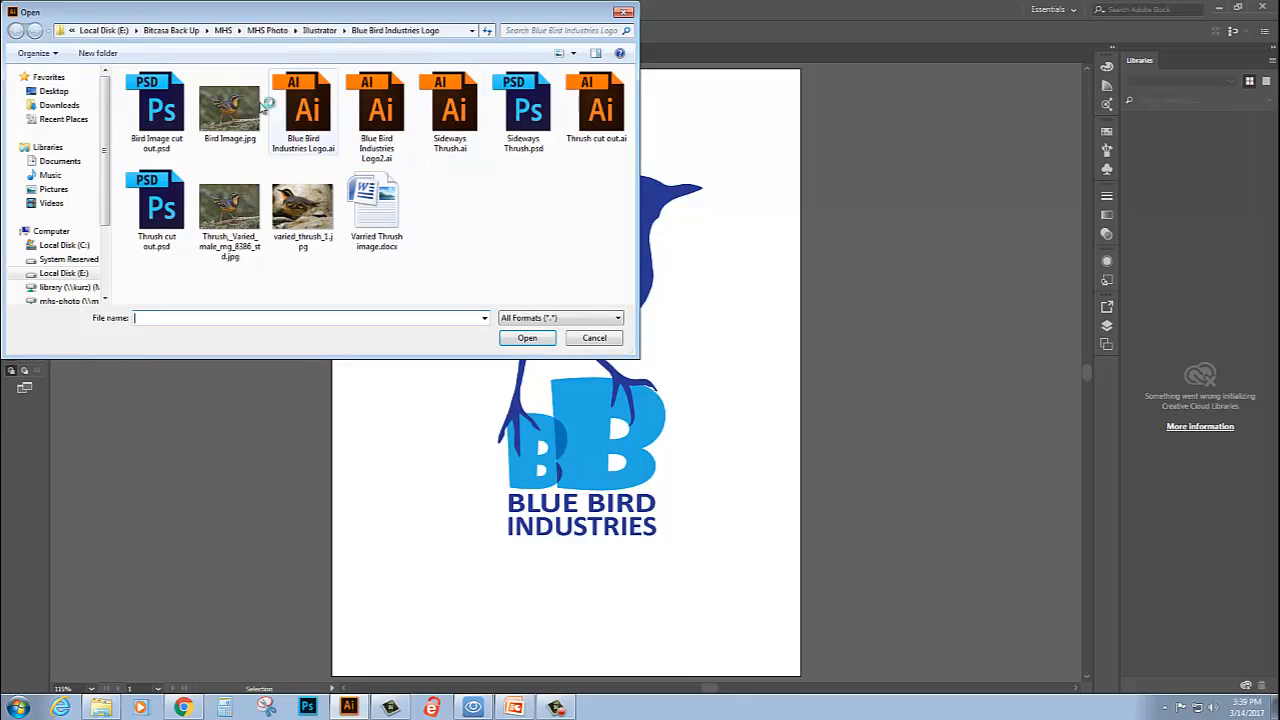
pyautogui.click(150, 115)
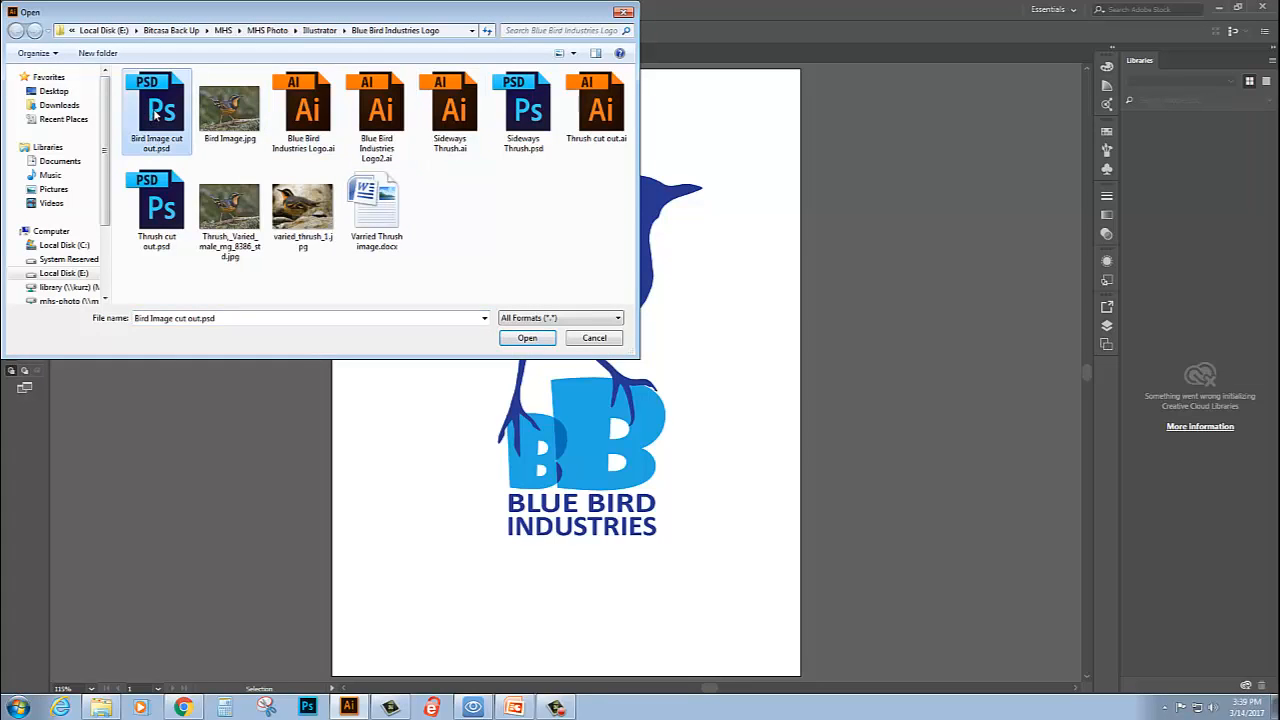
pyautogui.click(527, 338)
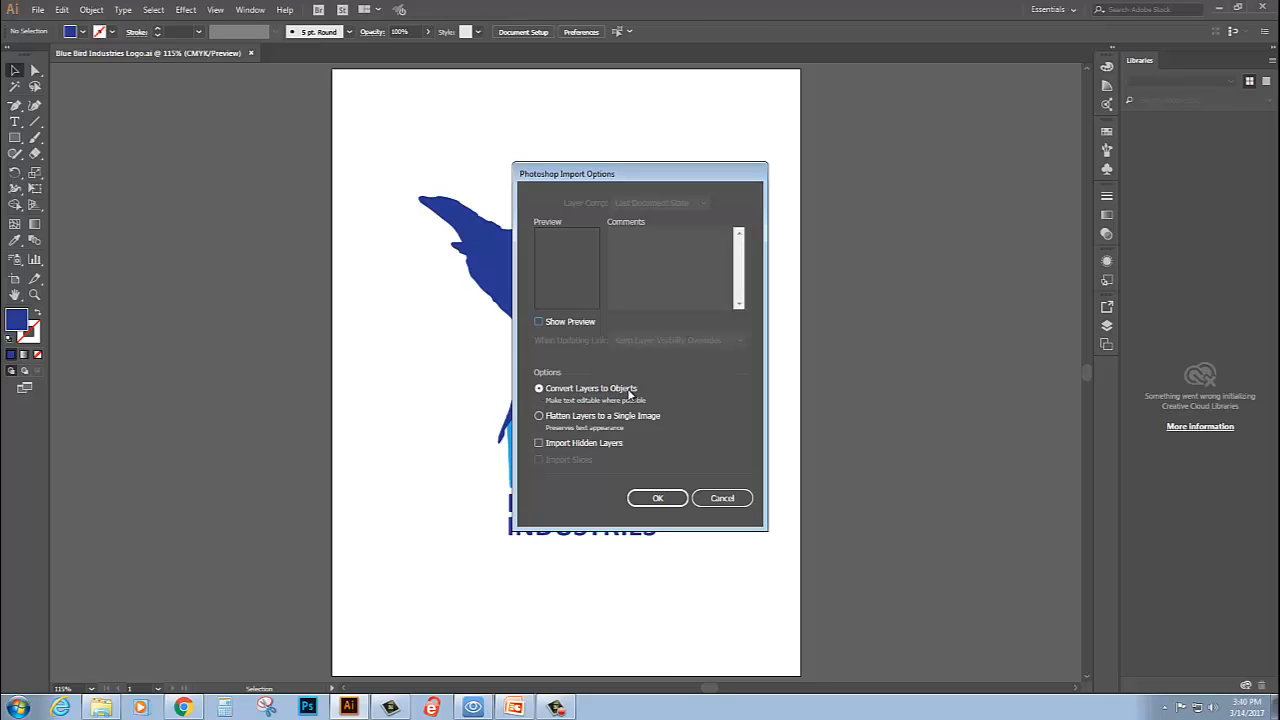
pyautogui.click(668, 497)
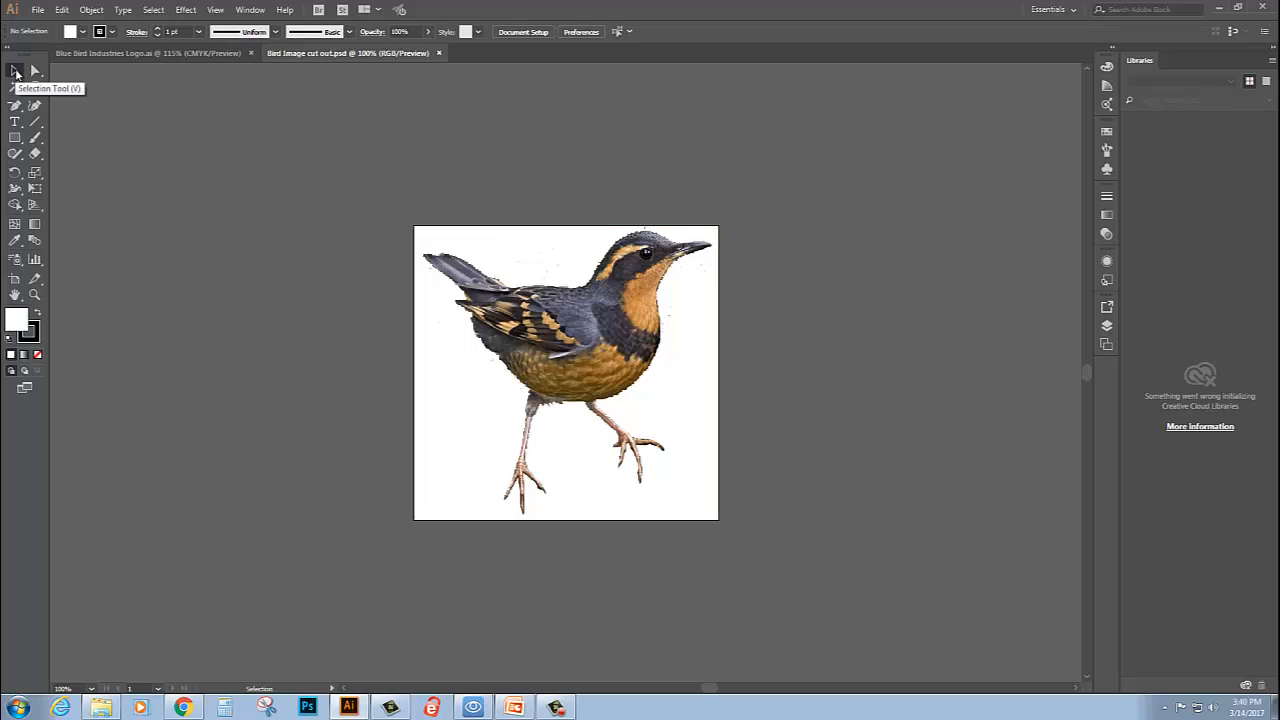
# - Apply Image Trace to the bird image and set its black and white threshold to 189
pyautogui.click(547, 356)
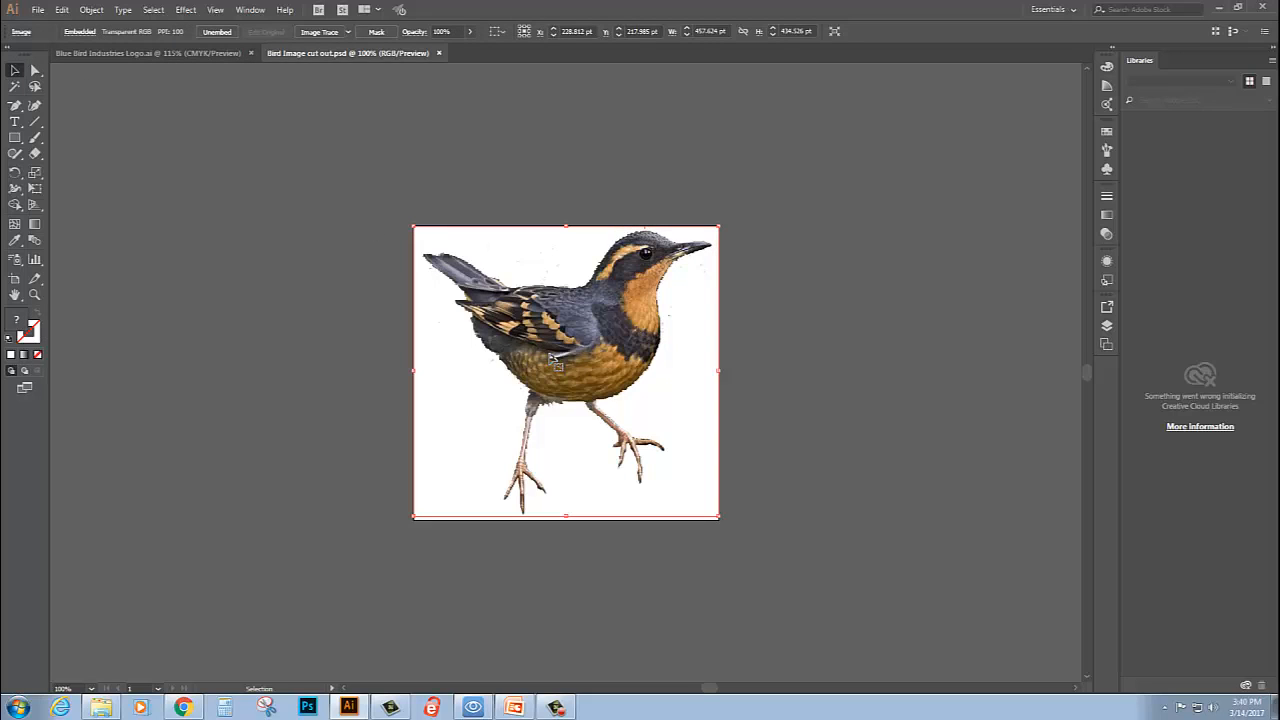
pyautogui.click(317, 33)
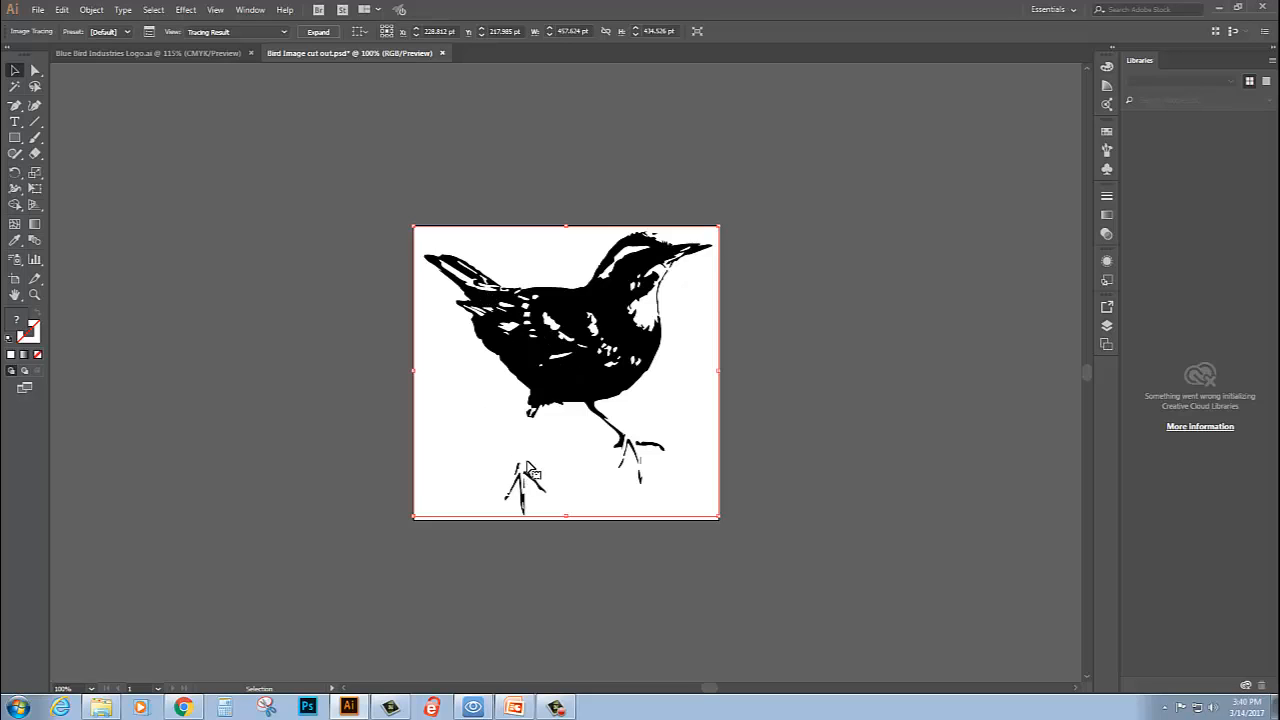
pyautogui.click(148, 32)
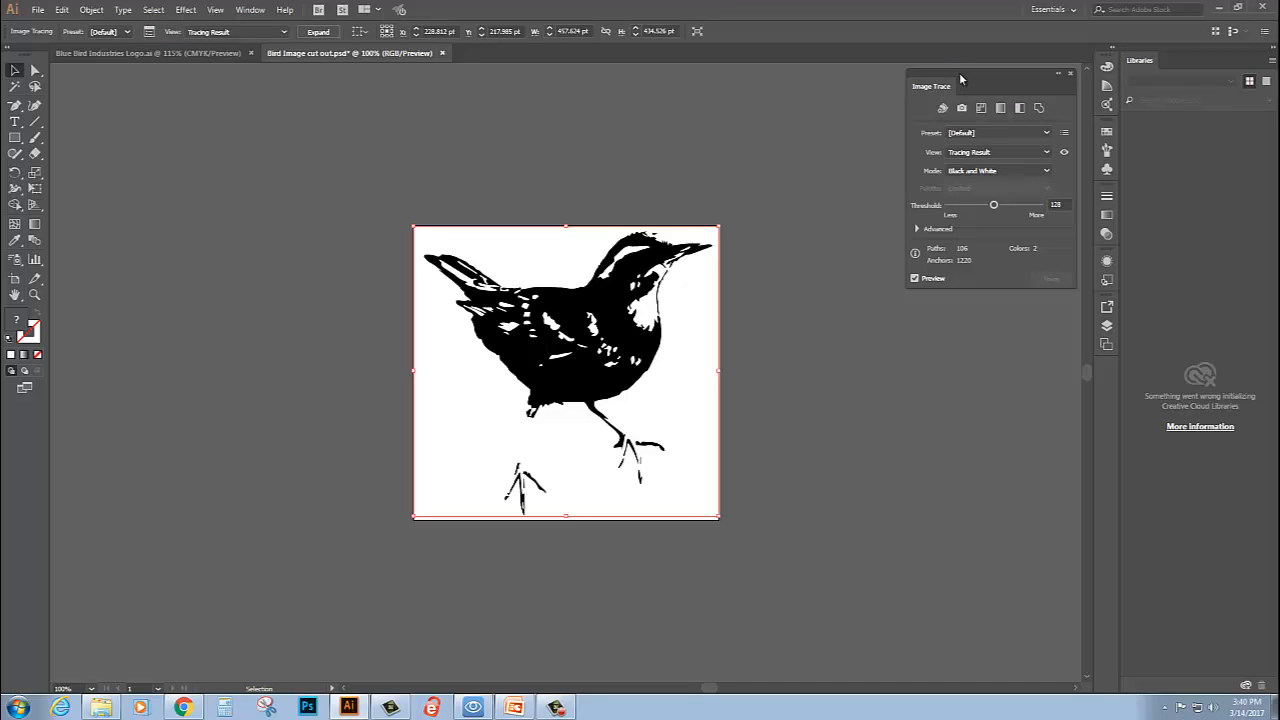
pyautogui.moveTo(960, 77); pyautogui.dragTo(890, 163)
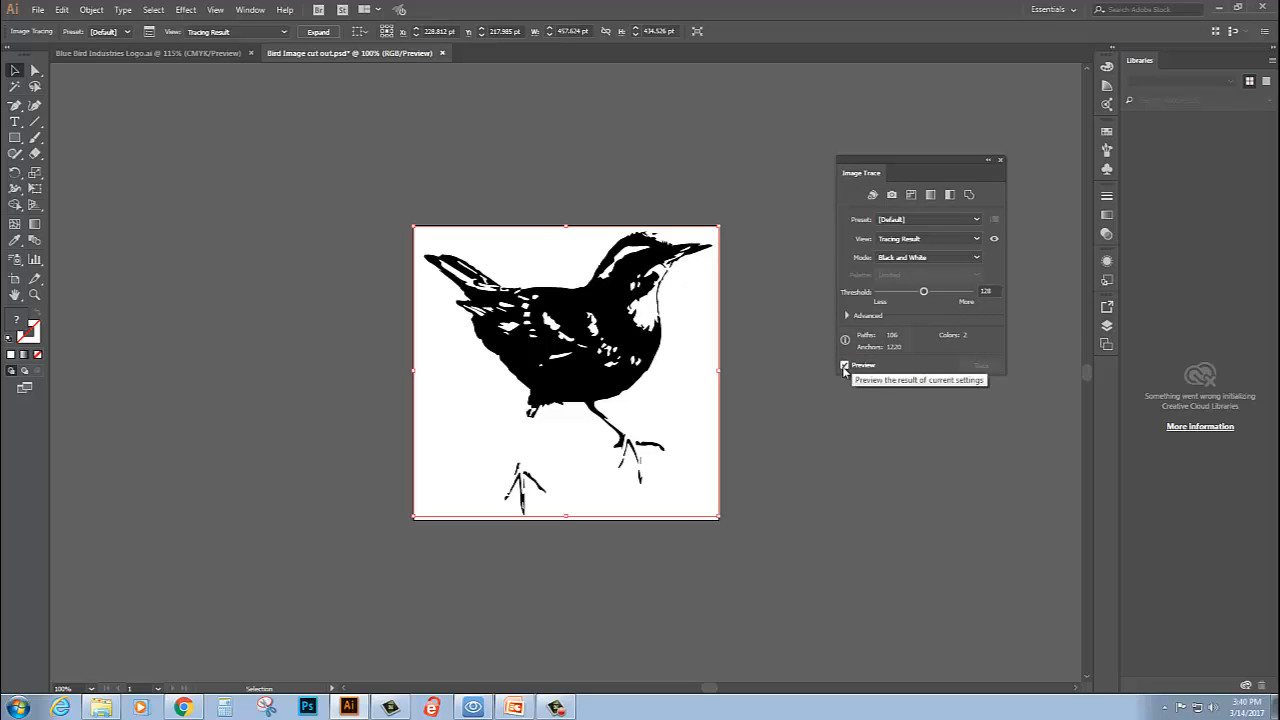
pyautogui.moveTo(925, 291); pyautogui.dragTo(951, 295)
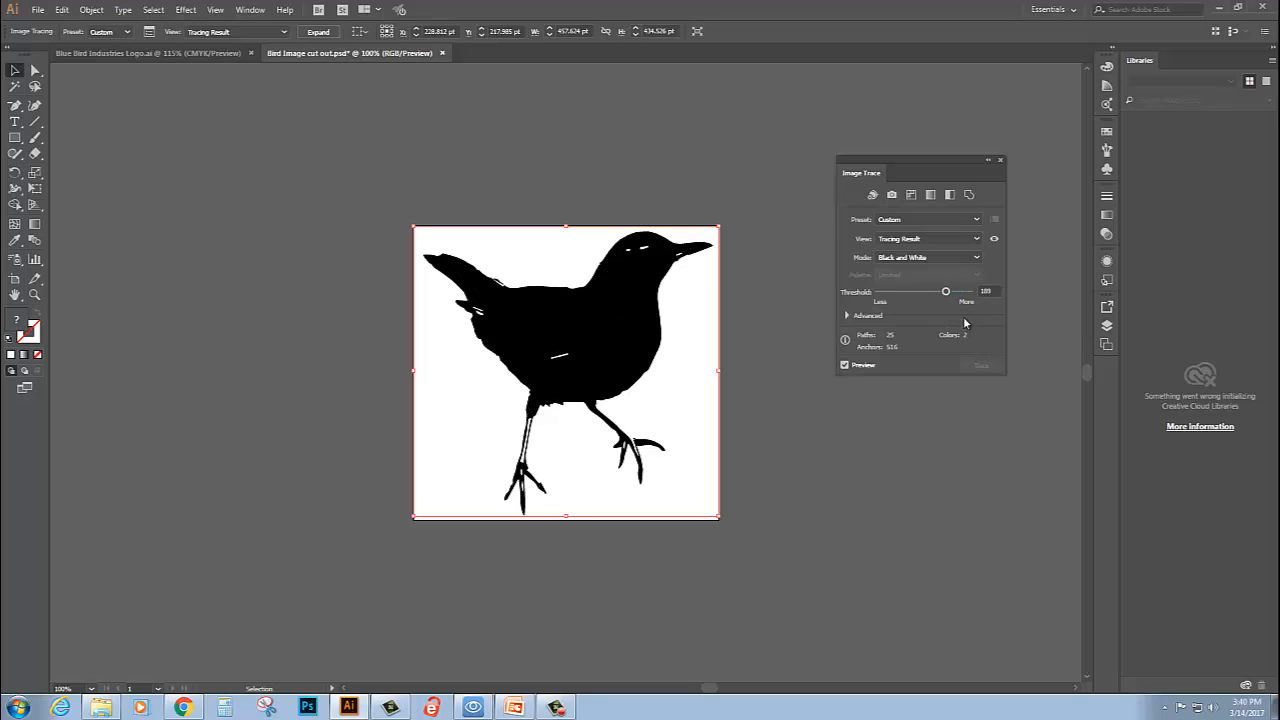
# - Set the bird trace's black and white threshold to 235 and dismiss the unintended move of the tracing
pyautogui.moveTo(947, 295); pyautogui.dragTo(964, 297)
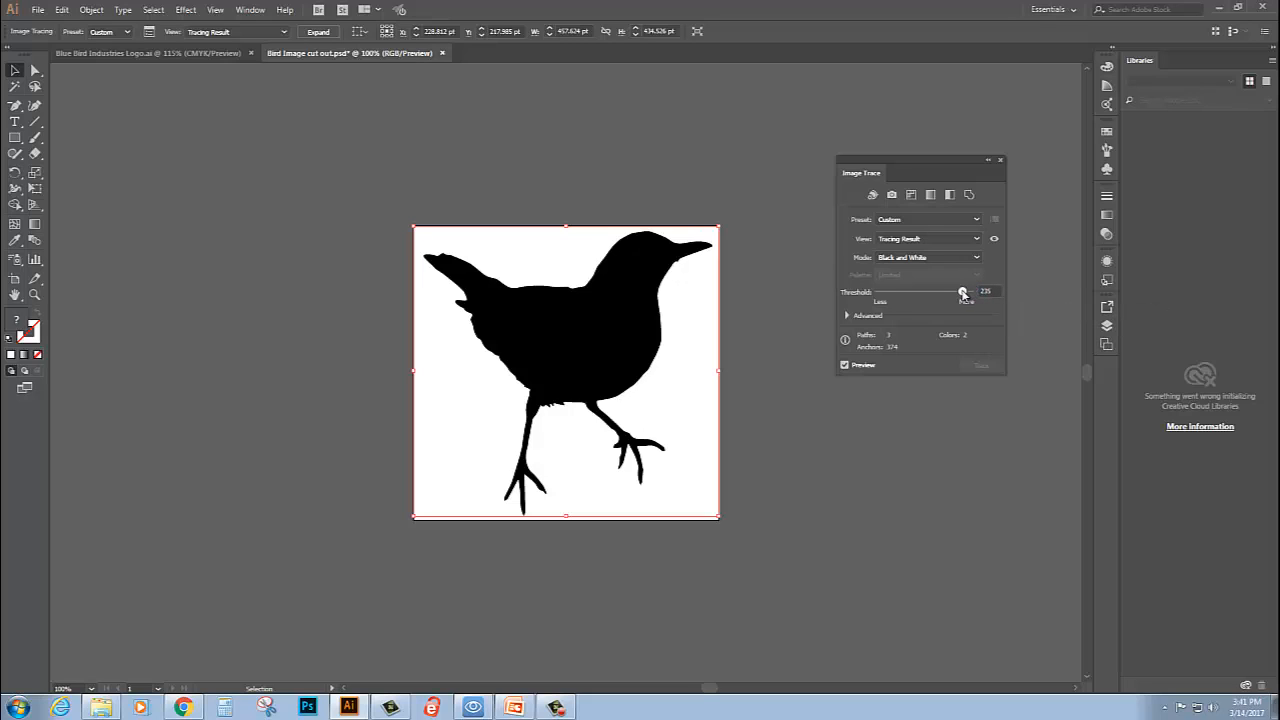
pyautogui.moveTo(963, 293); pyautogui.dragTo(953, 294)
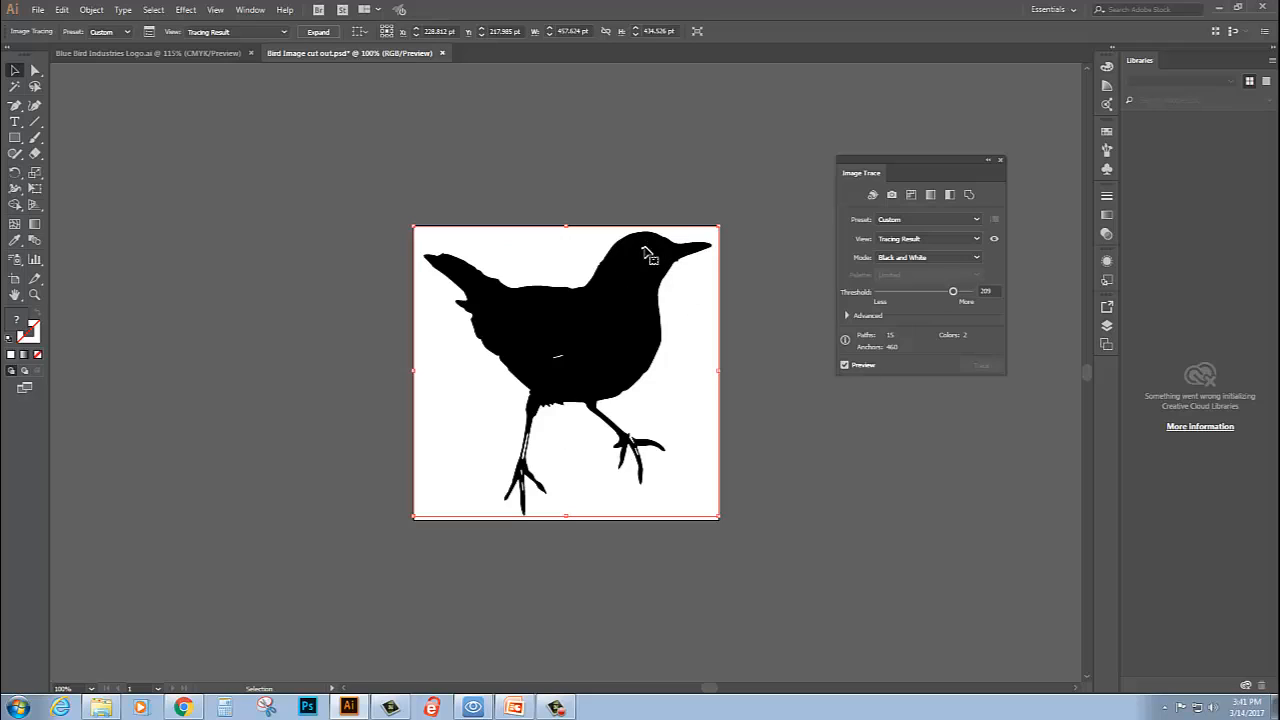
pyautogui.click(952, 291)
pyautogui.write('235')
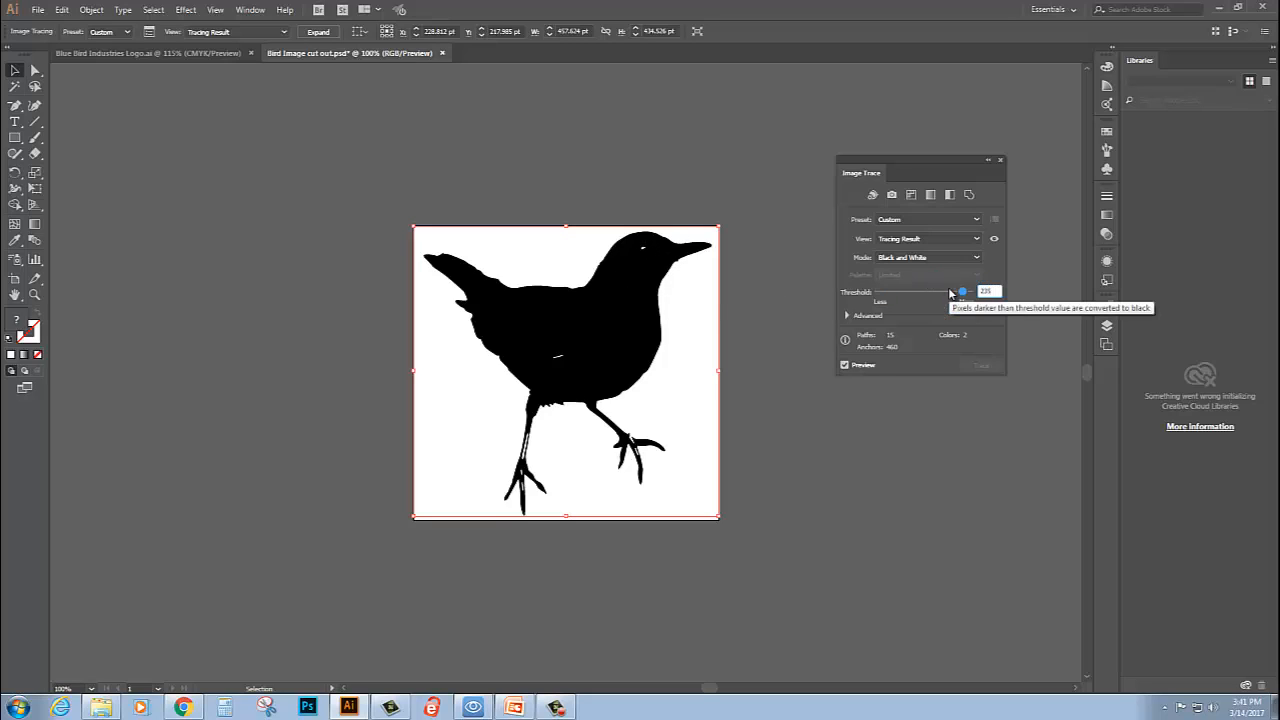
pyautogui.press('Return')
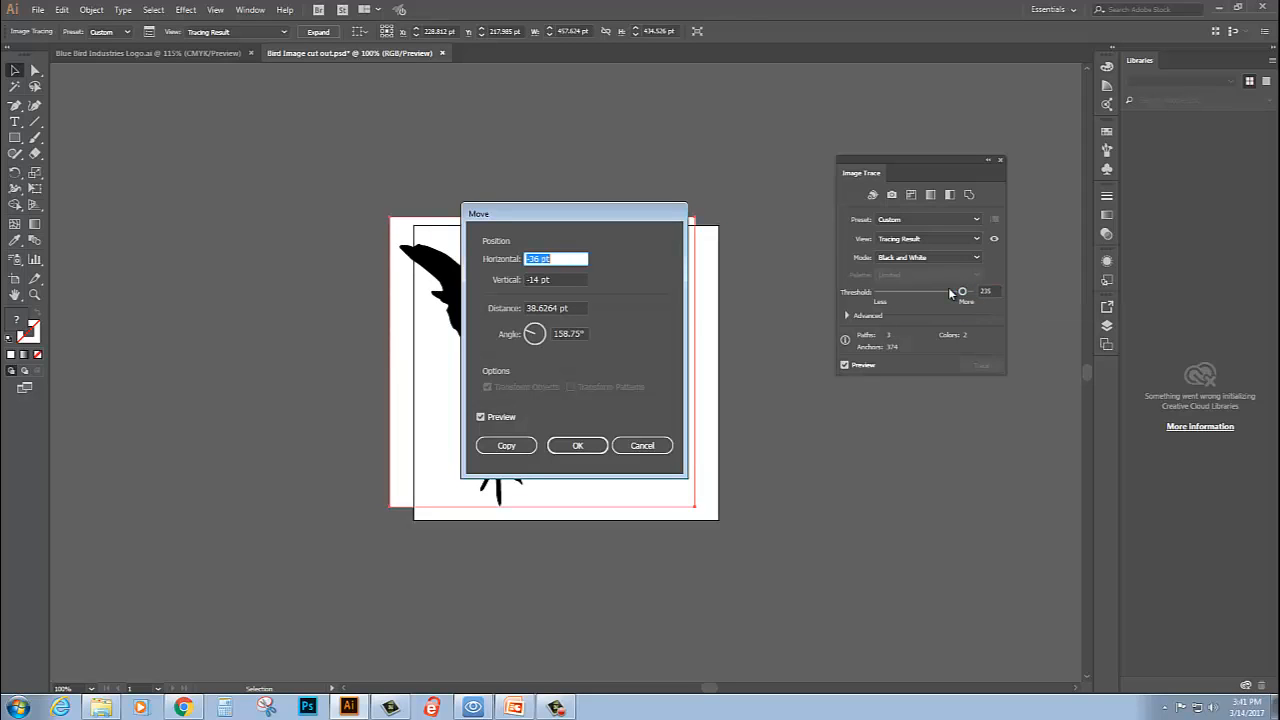
pyautogui.click(643, 446)
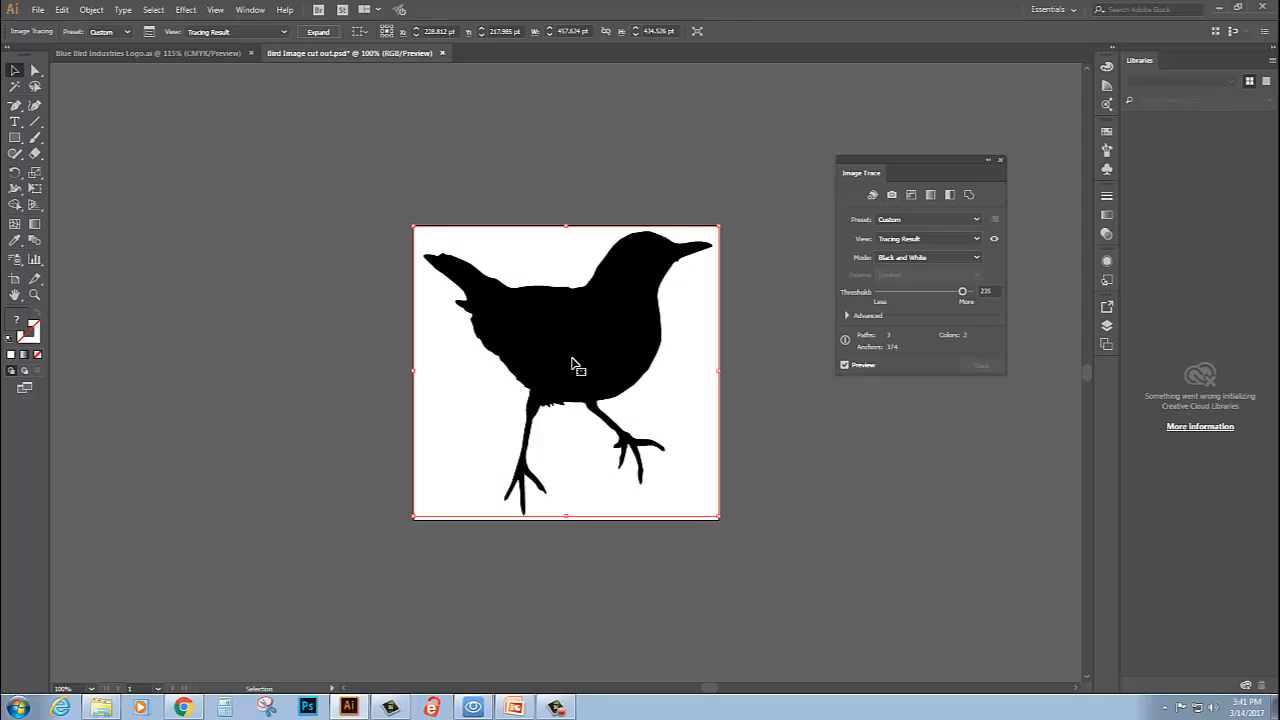
# - Expand the traced bird into editable paths with the Object and Fill options on
pyautogui.click(92, 10)
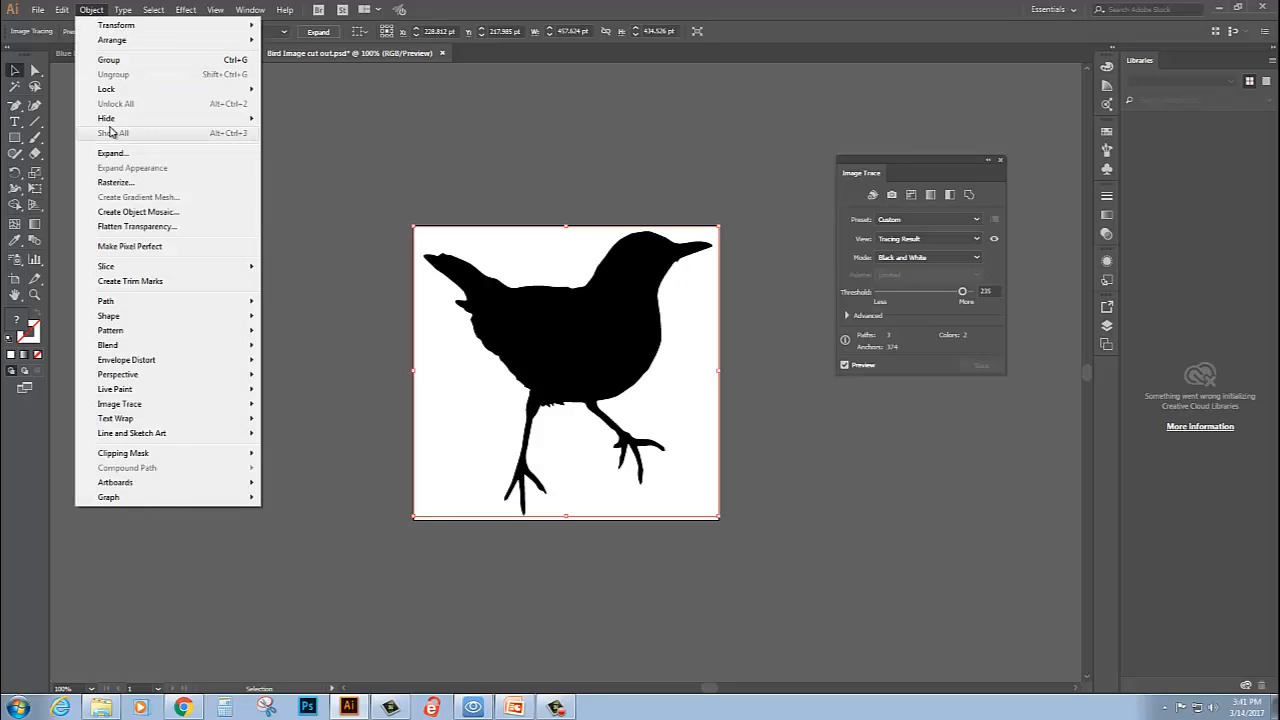
pyautogui.click(117, 160)
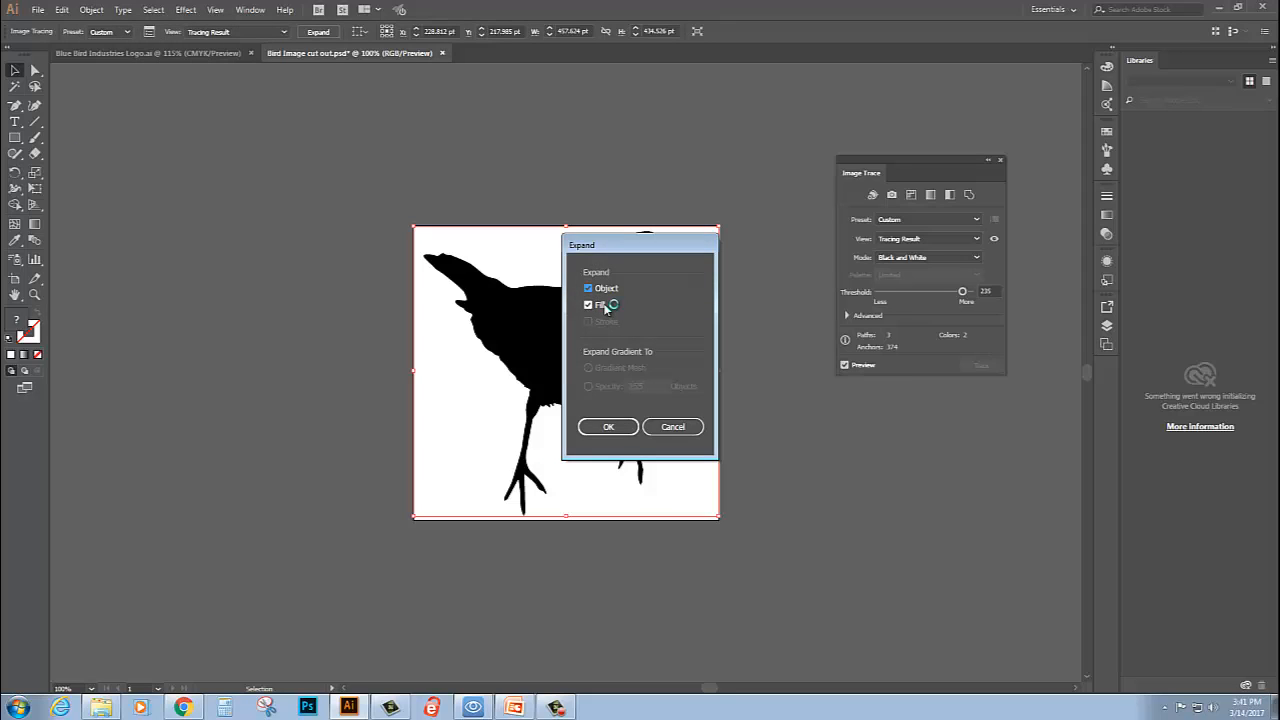
pyautogui.click(620, 428)
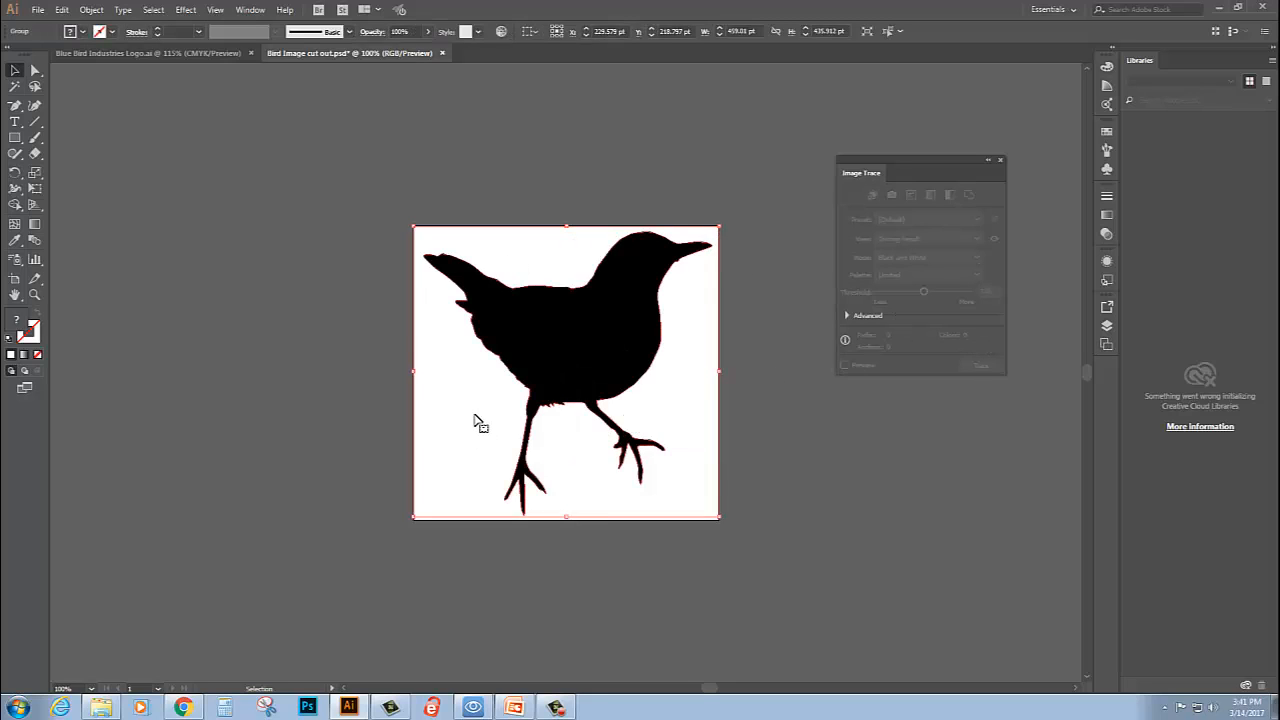
# - Drill down through the expanded tracing's nested groups and delete the white background path behind the bird
pyautogui.click(1107, 326)
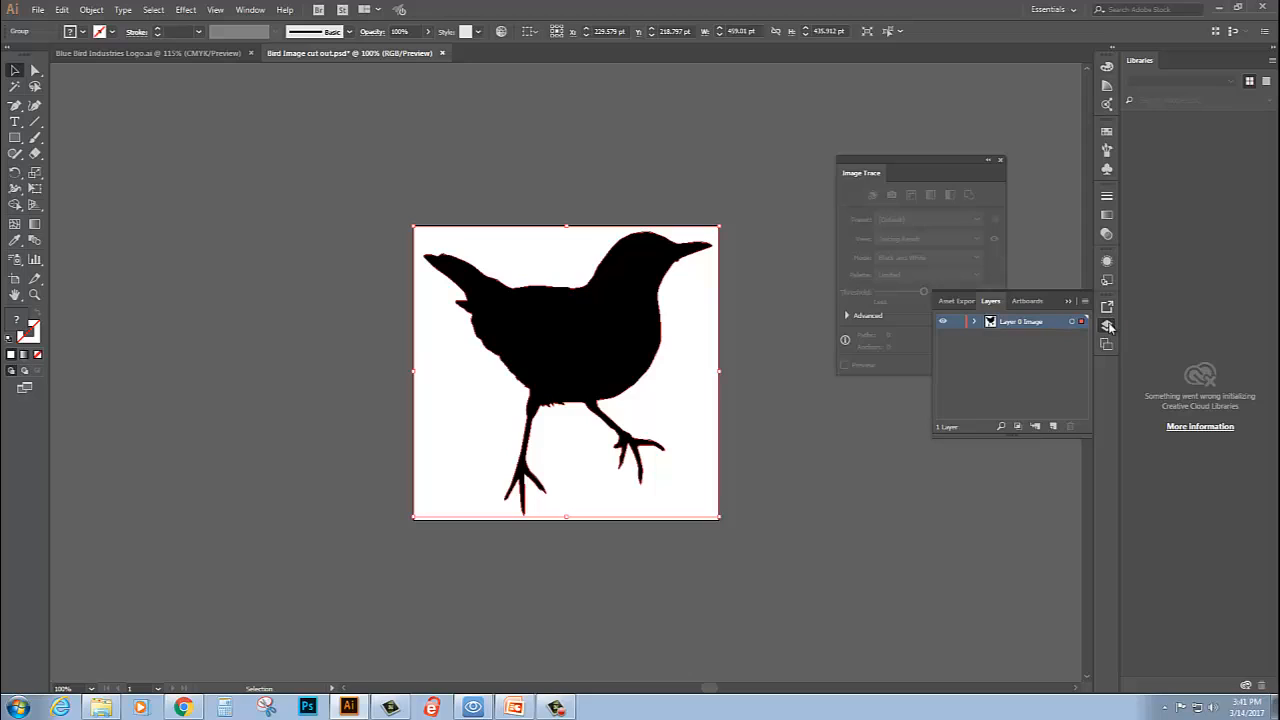
pyautogui.click(975, 322)
pyautogui.click(991, 338)
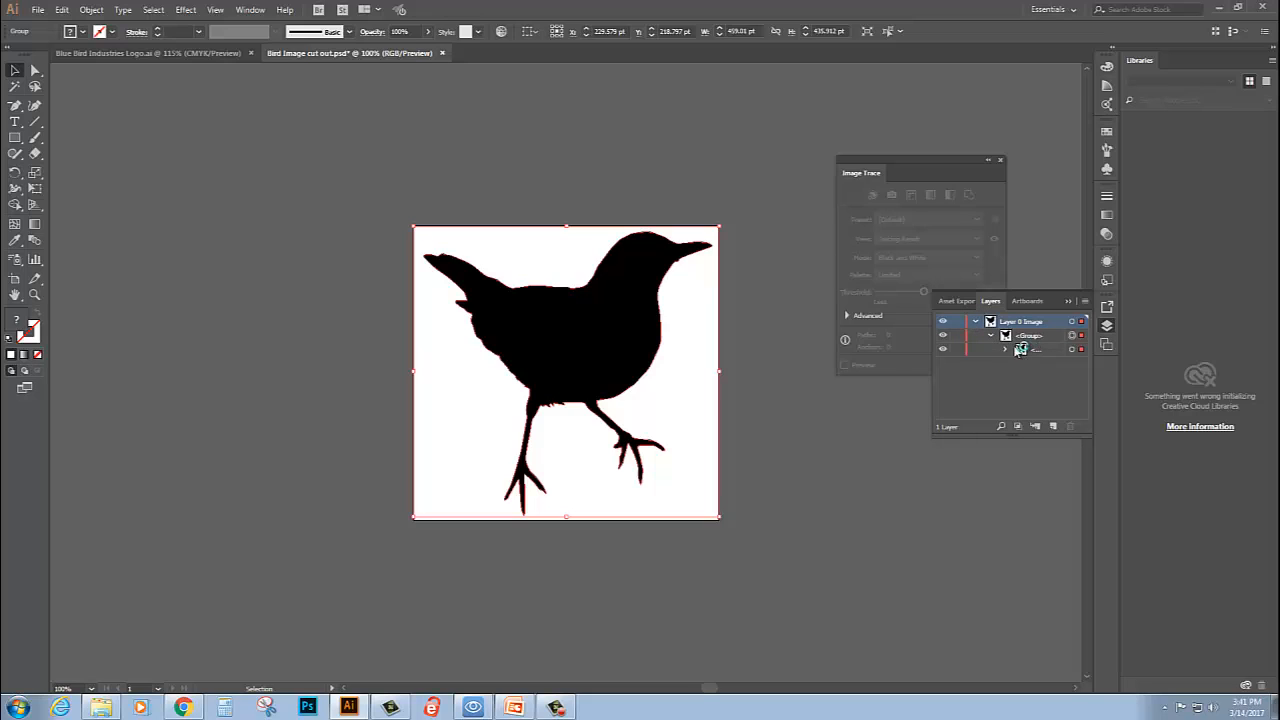
pyautogui.click(1005, 349)
pyautogui.click(1055, 378)
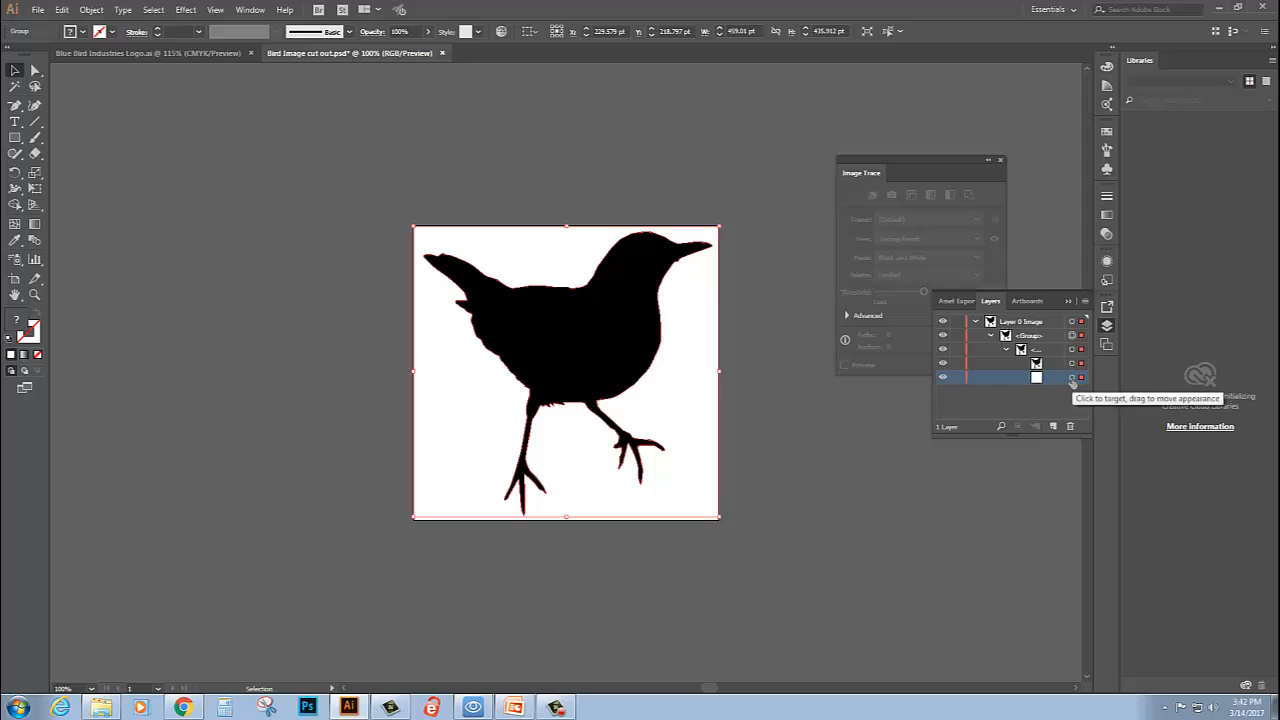
pyautogui.click(1071, 378)
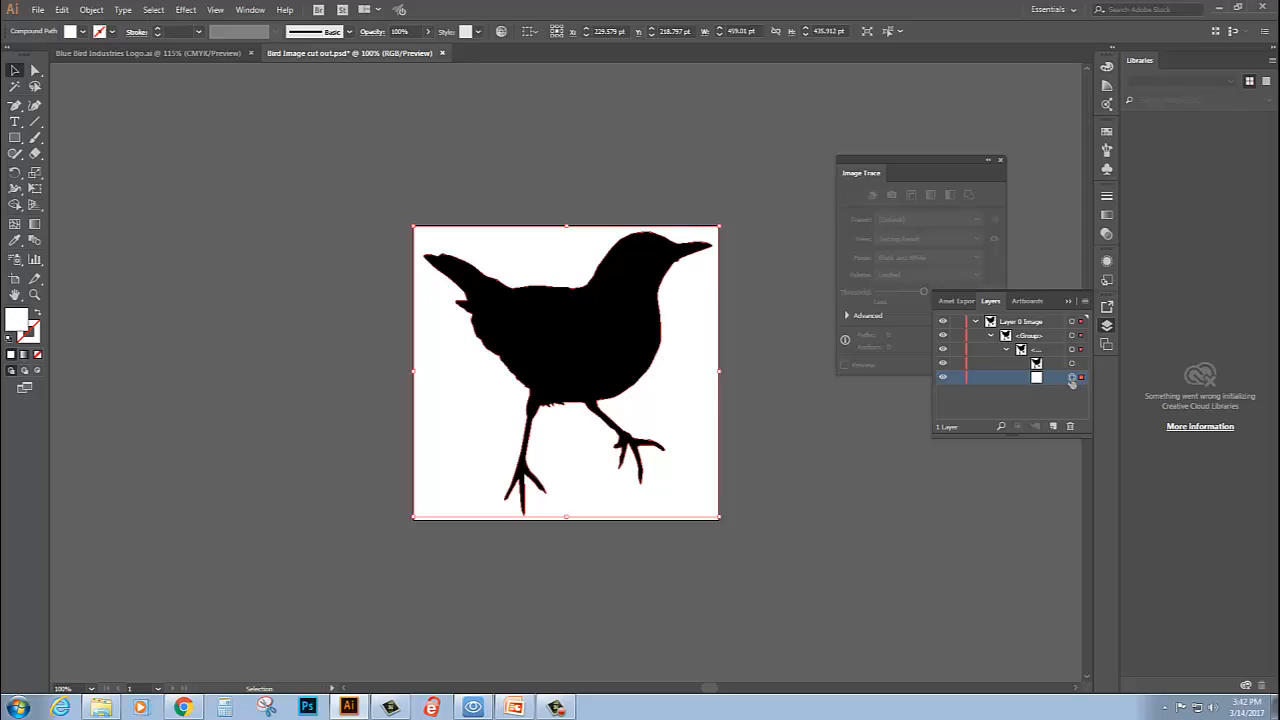
pyautogui.click(1070, 426)
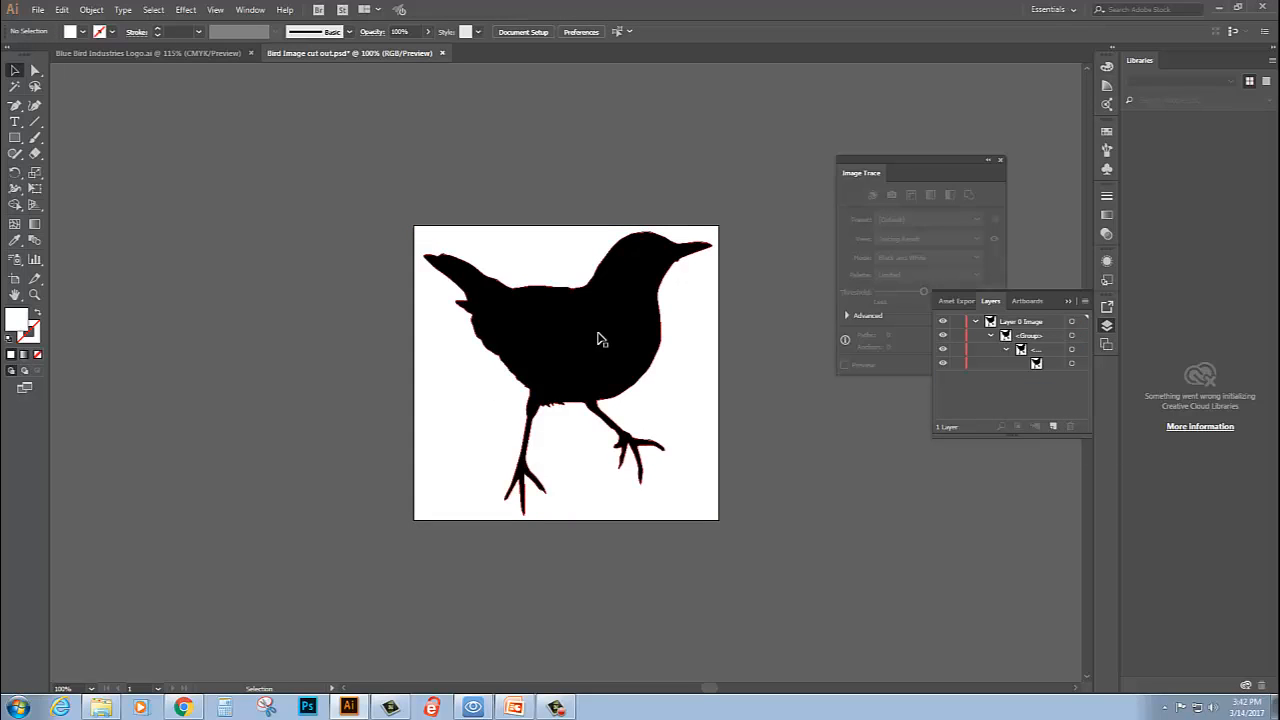
# - Create a new portrait Letter print document, 612 x 792 pt in CMYK Color, named "Blue Bird Logo"
pyautogui.click(38, 9)
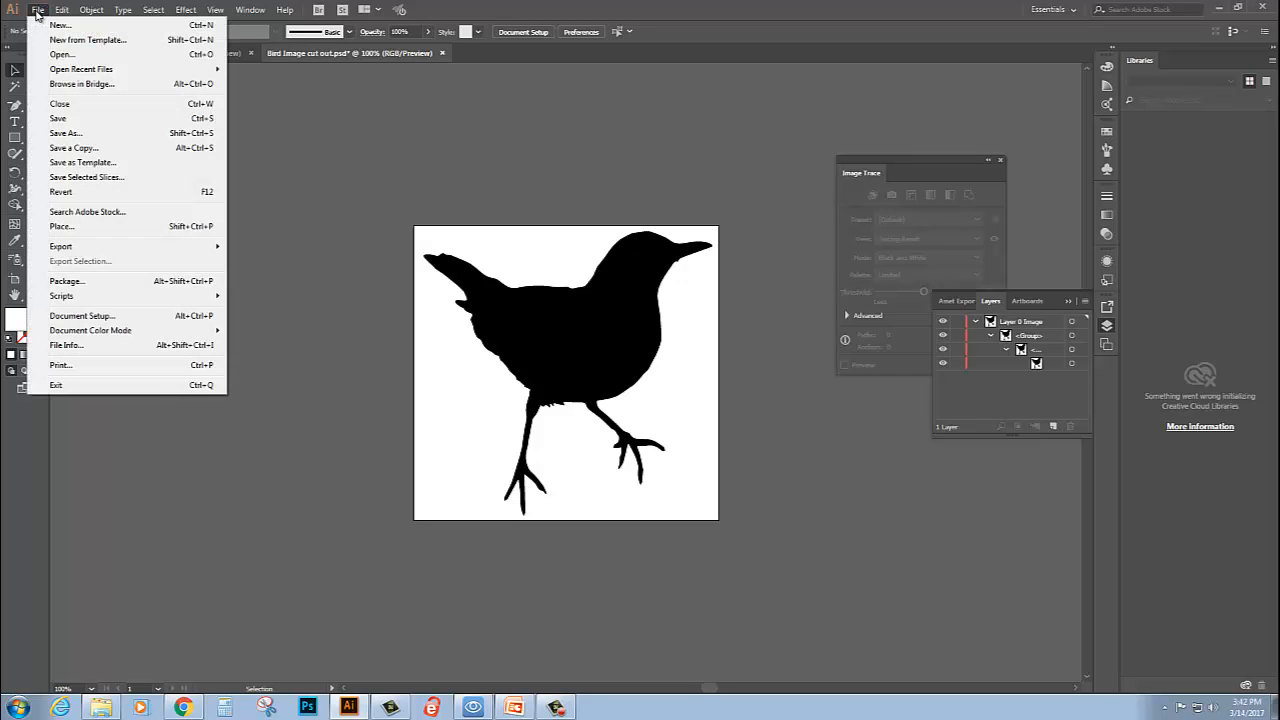
pyautogui.click(58, 25)
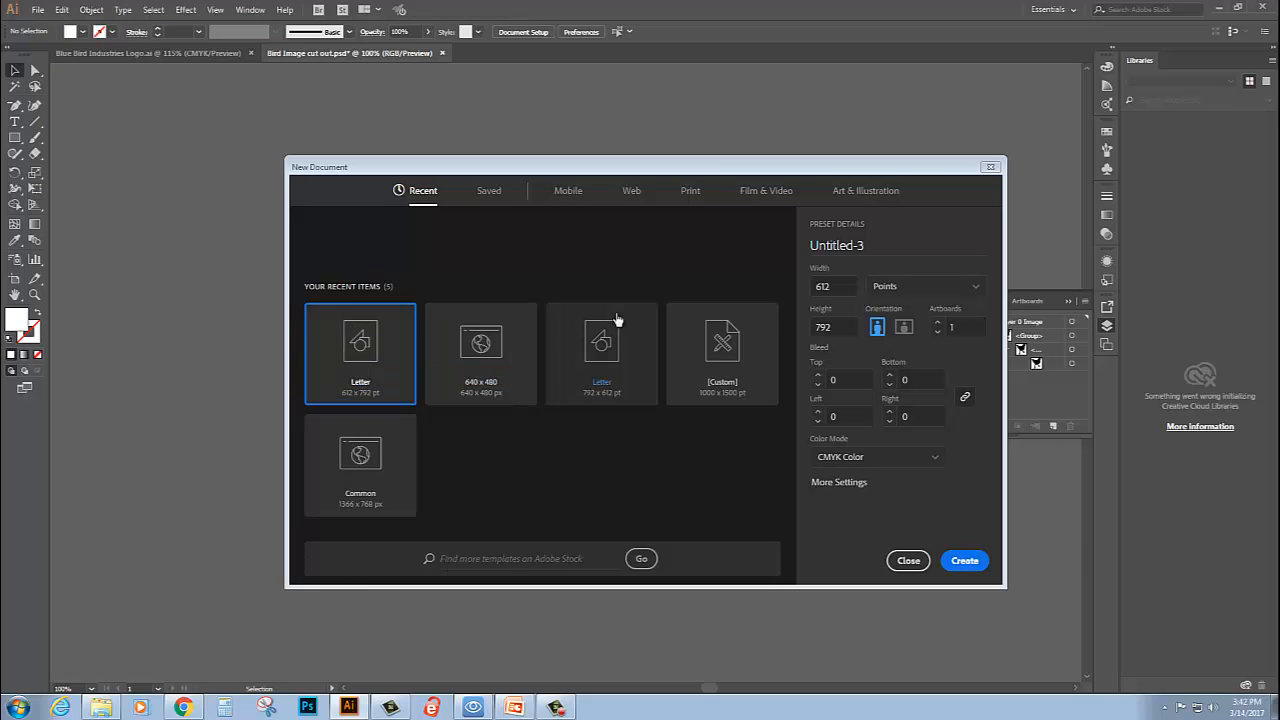
pyautogui.click(691, 192)
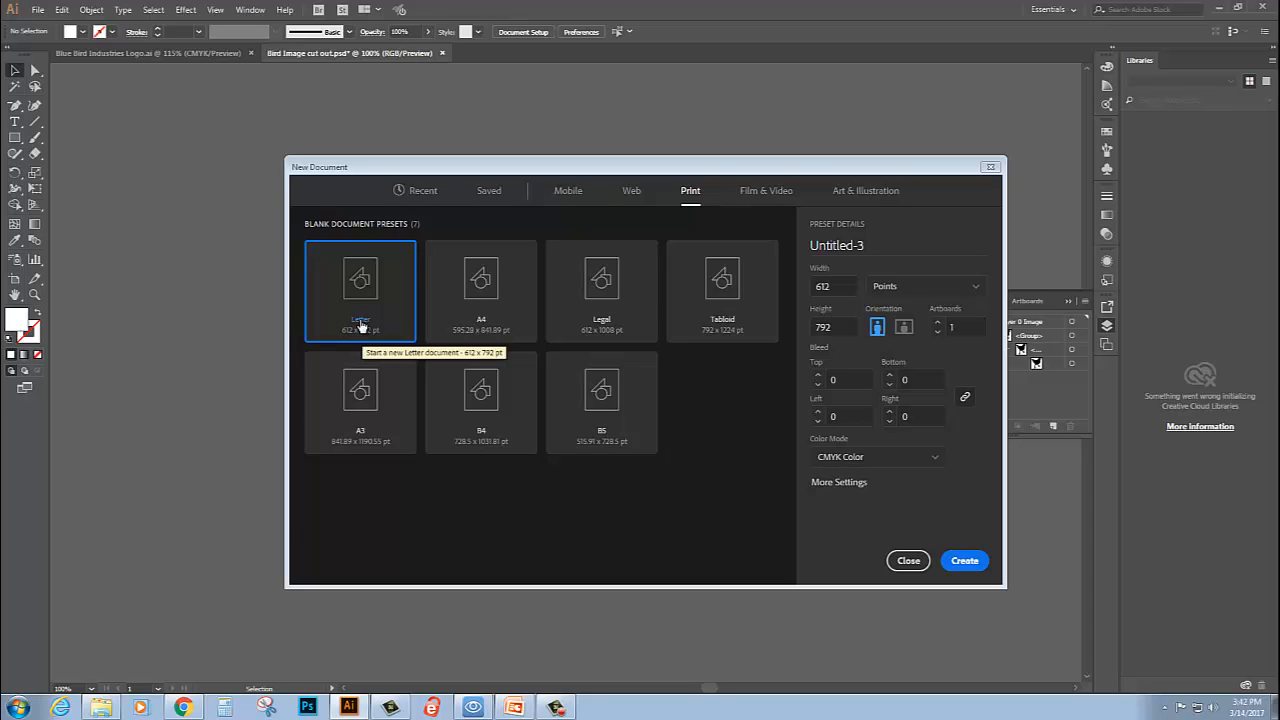
pyautogui.moveTo(812, 248); pyautogui.dragTo(985, 268)
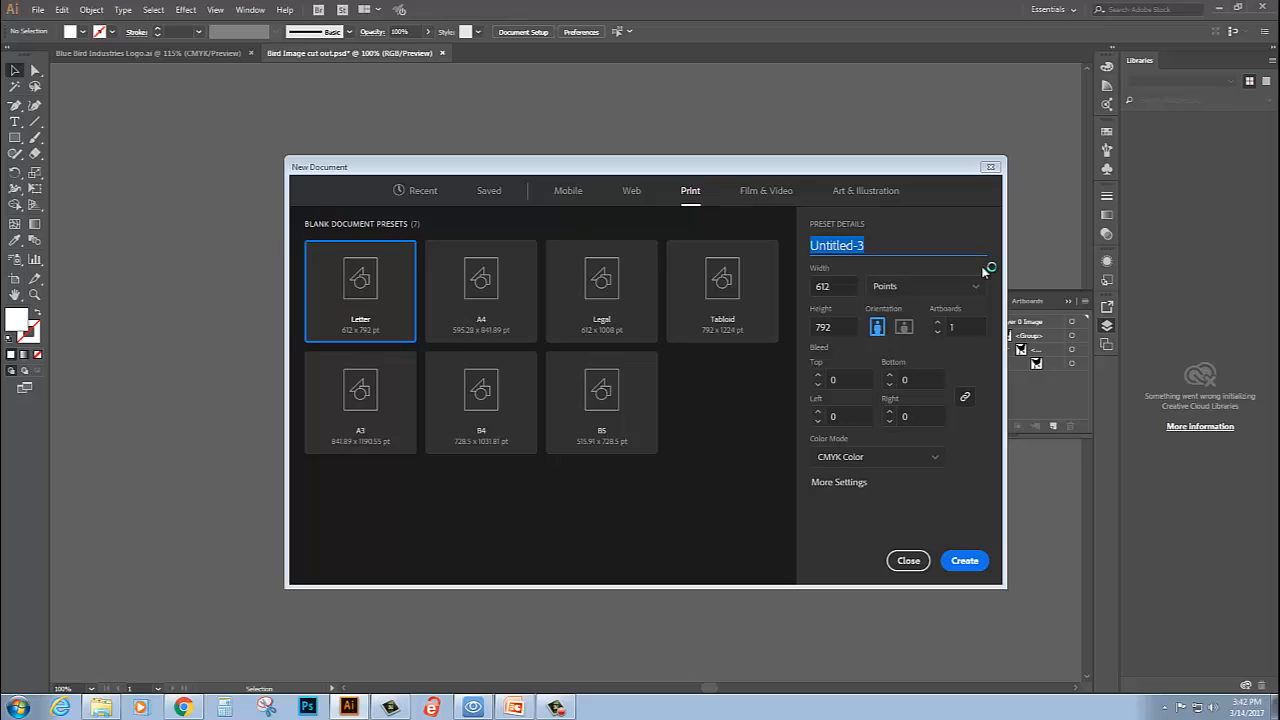
pyautogui.write('B')
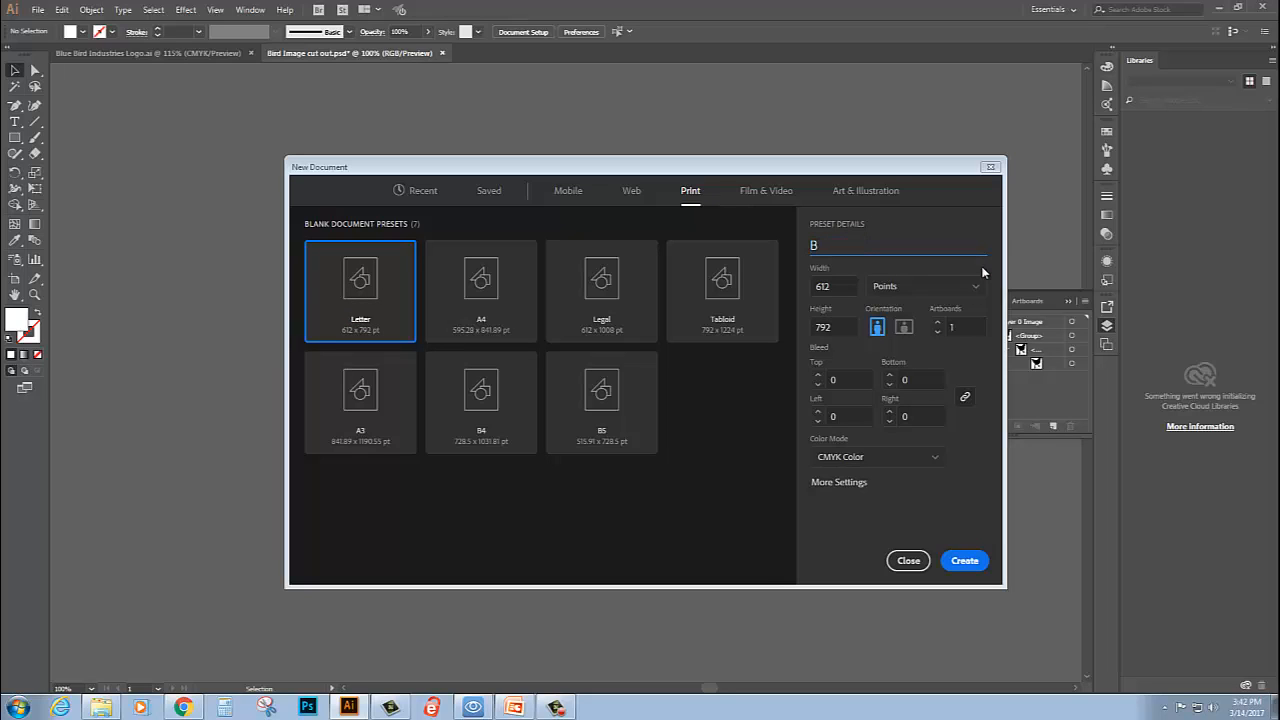
pyautogui.write('lui')
pyautogui.press('BackSpace')
pyautogui.press('BackSpace')
pyautogui.write('ue Bird Logo')
pyautogui.click(962, 563)
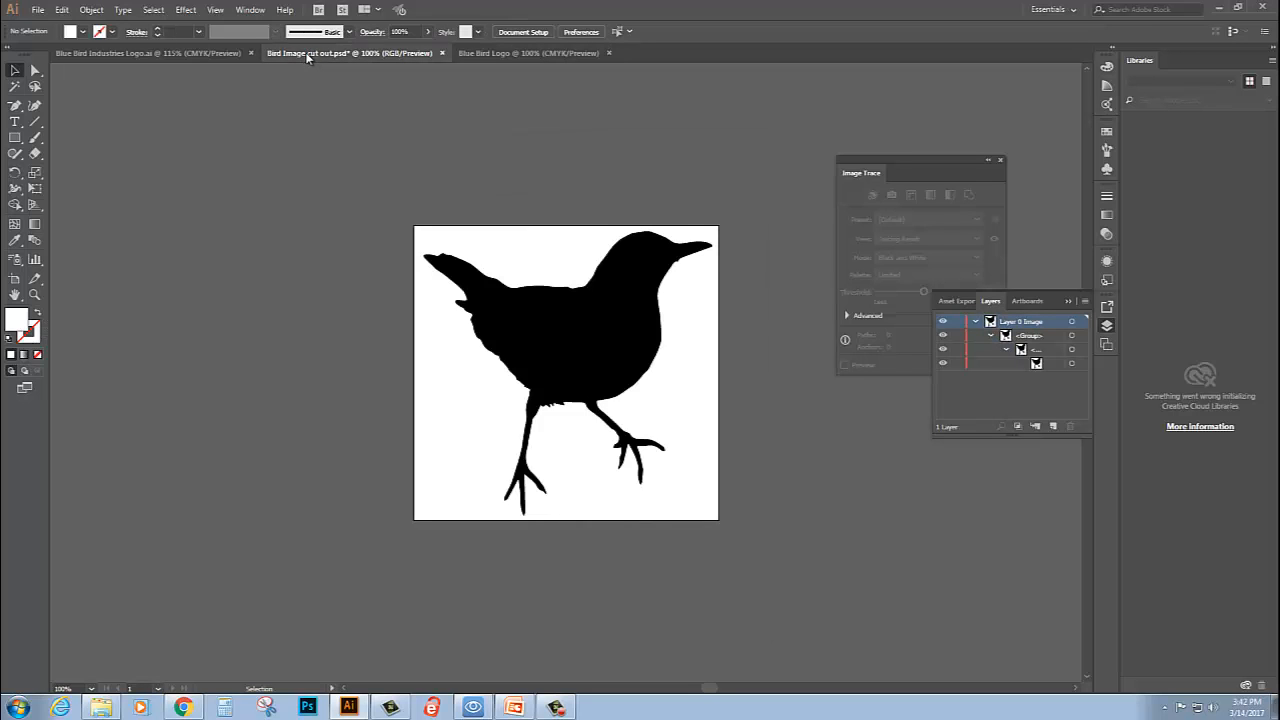
# - Float the bird cutout document, copy its silhouette onto the upper part of the Blue Bird Logo page, and dock the cutout document again
pyautogui.moveTo(307, 57); pyautogui.dragTo(558, 265)
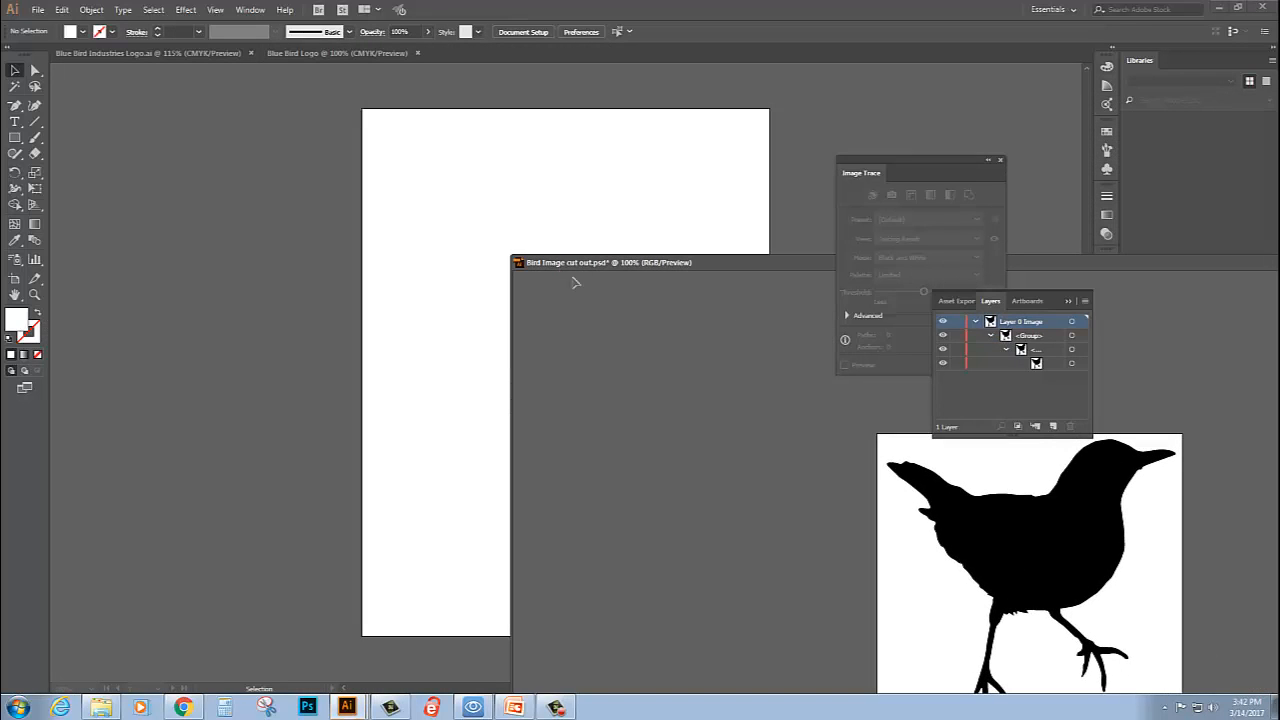
pyautogui.click(13, 71)
pyautogui.click(1051, 558)
pyautogui.moveTo(1051, 558); pyautogui.dragTo(465, 280)
pyautogui.moveTo(509, 229); pyautogui.dragTo(619, 229)
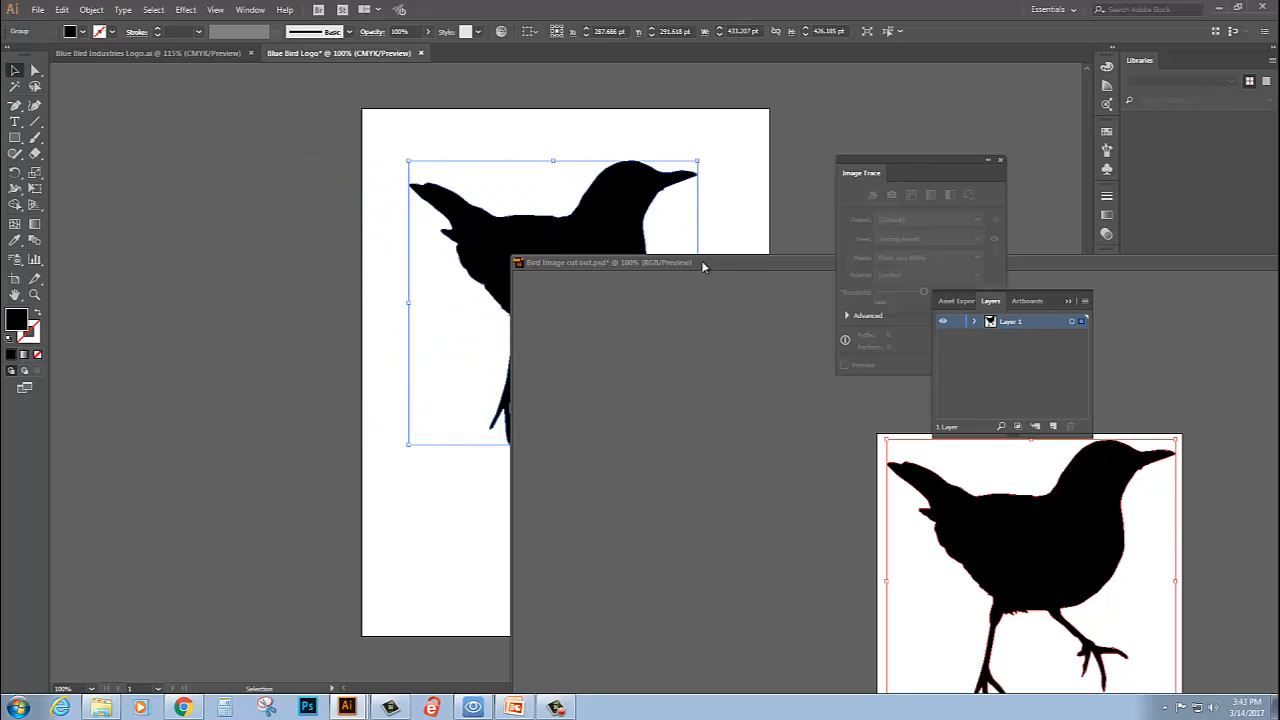
pyautogui.moveTo(707, 265); pyautogui.dragTo(274, 58)
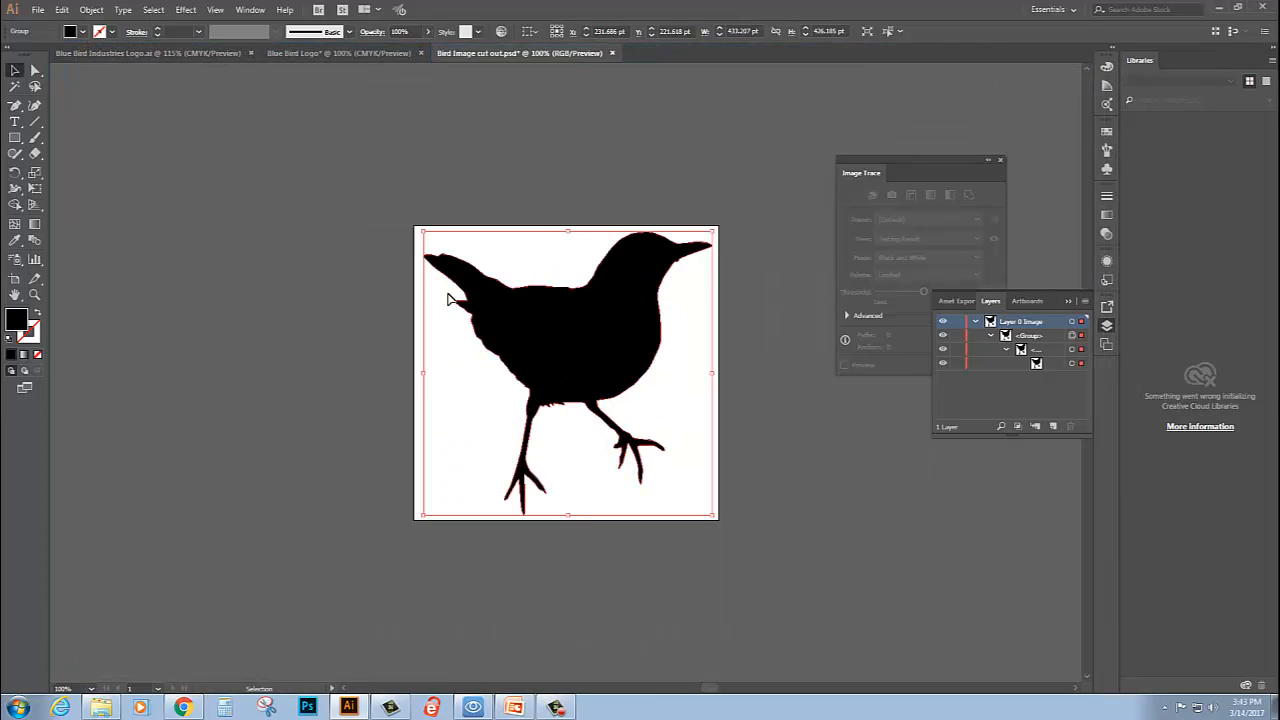
# - Save the traced bird as the Illustrator CC file "Bird Image cut out.ai" in the Blue Bird Industries Logo folder
pyautogui.click(40, 12)
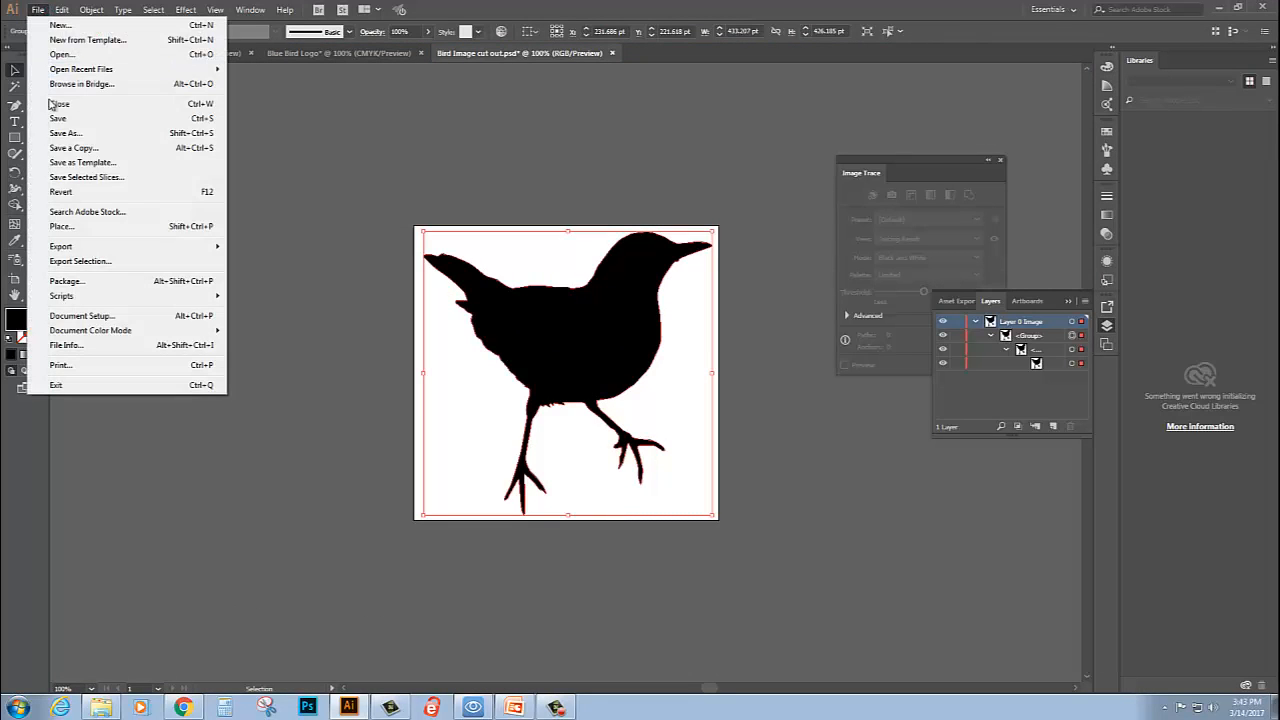
pyautogui.click(60, 128)
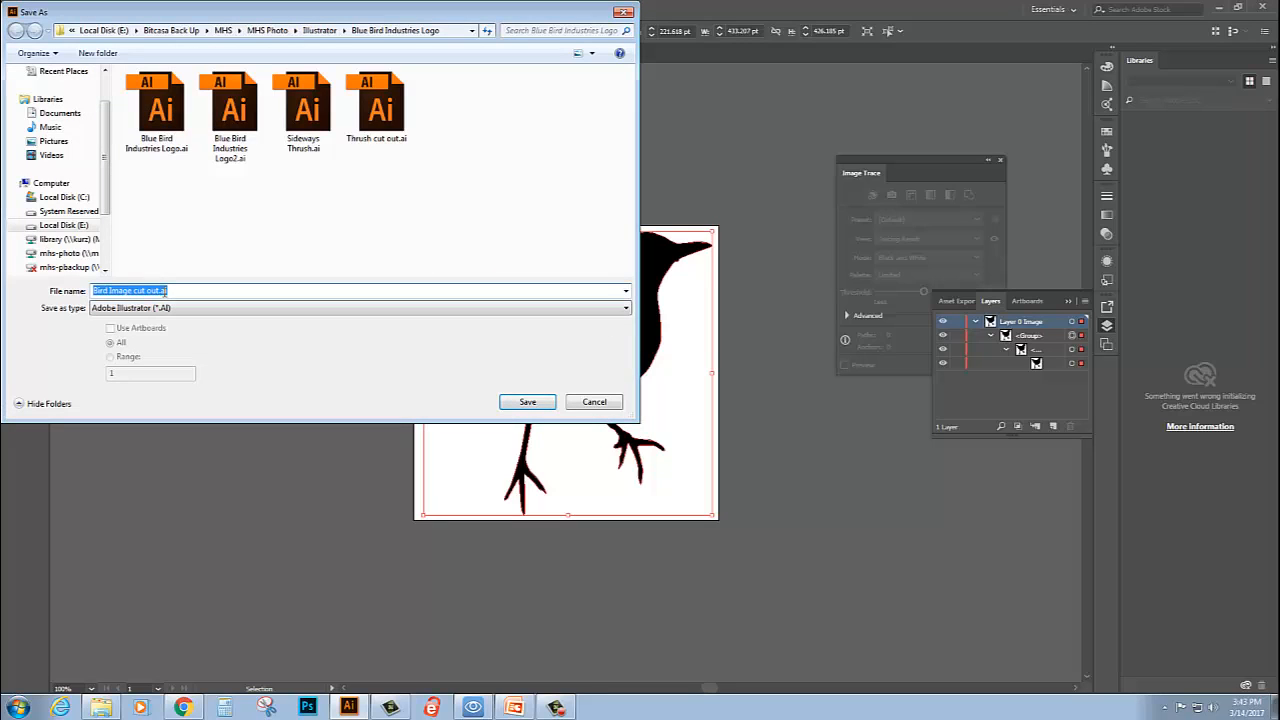
pyautogui.click(528, 402)
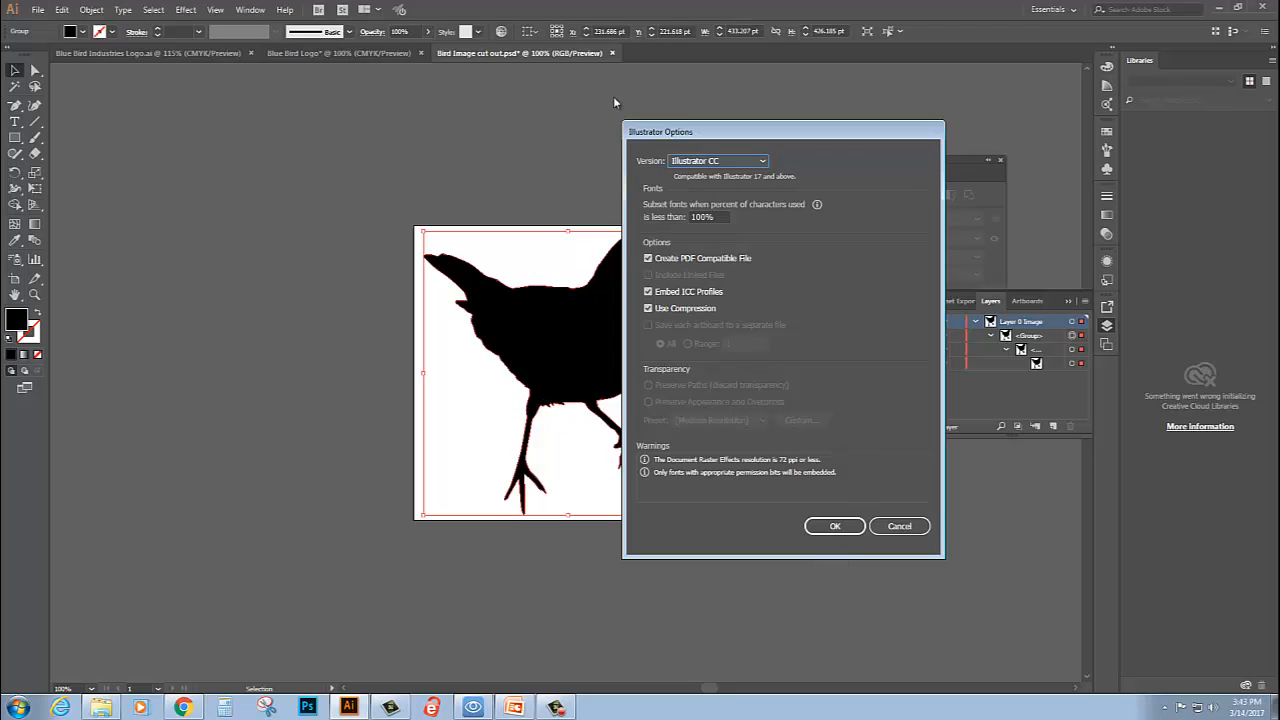
pyautogui.click(838, 530)
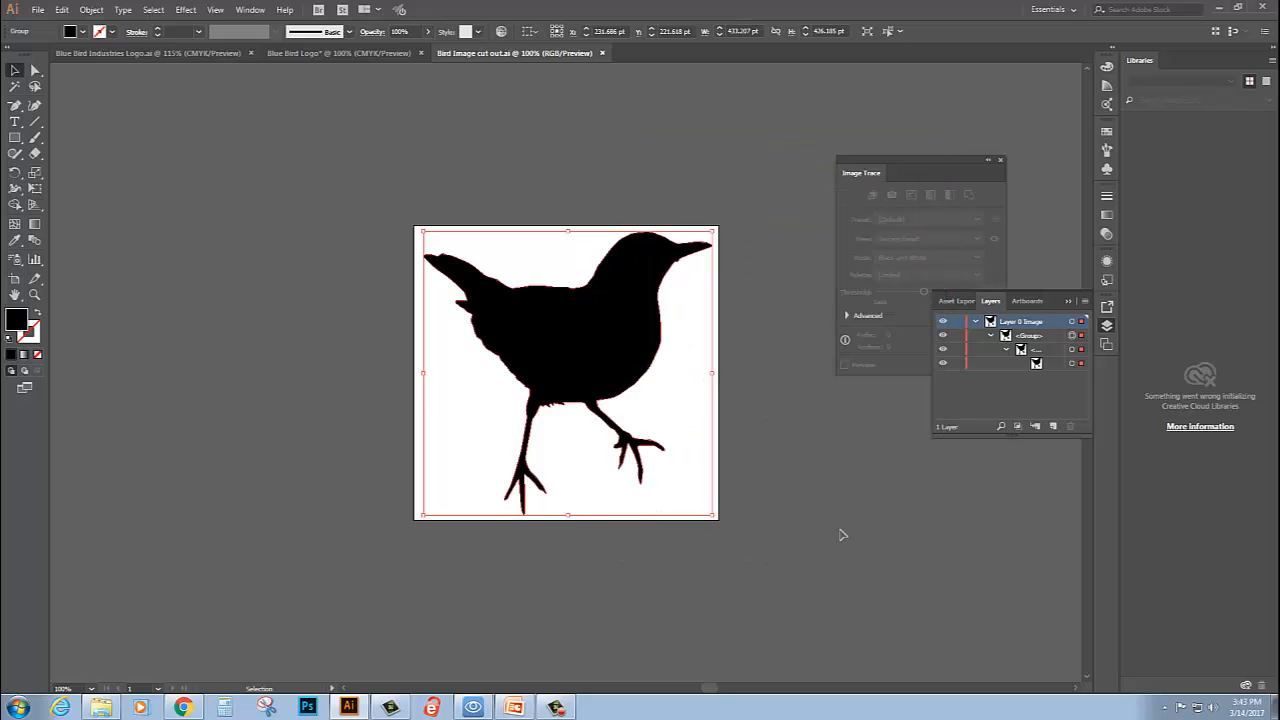
# - Close the bird cutout document and move the silhouette slightly up on the Blue Bird Logo page, leaving it deselected
pyautogui.click(601, 55)
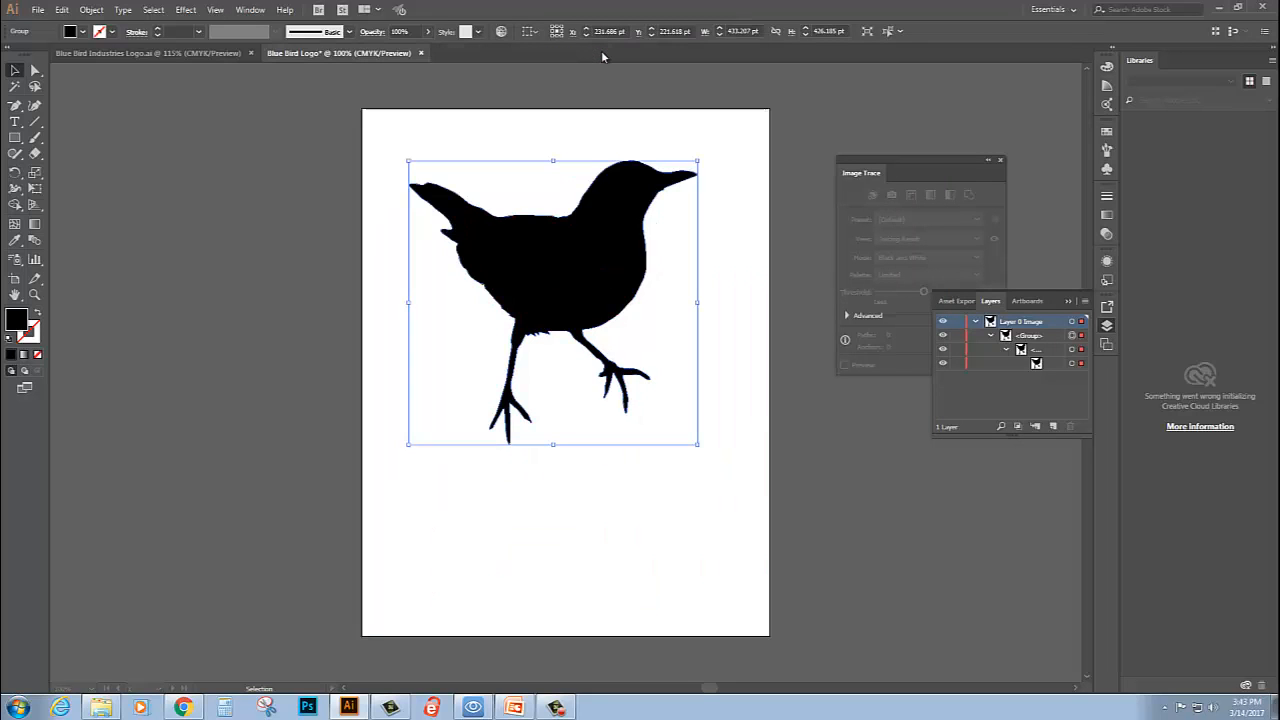
pyautogui.moveTo(594, 294); pyautogui.dragTo(594, 283)
pyautogui.click(737, 328)
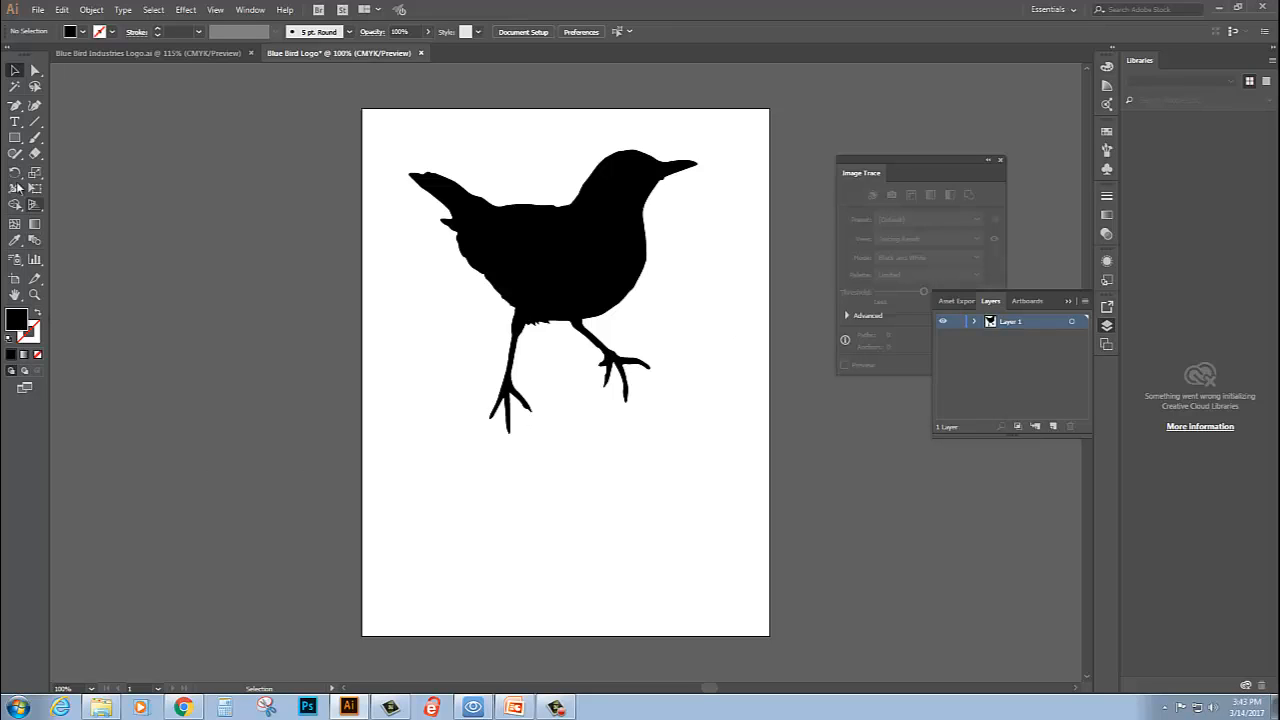
# - Add the text "BB" below the bird's feet and set its font size to 72 pt
pyautogui.click(14, 121)
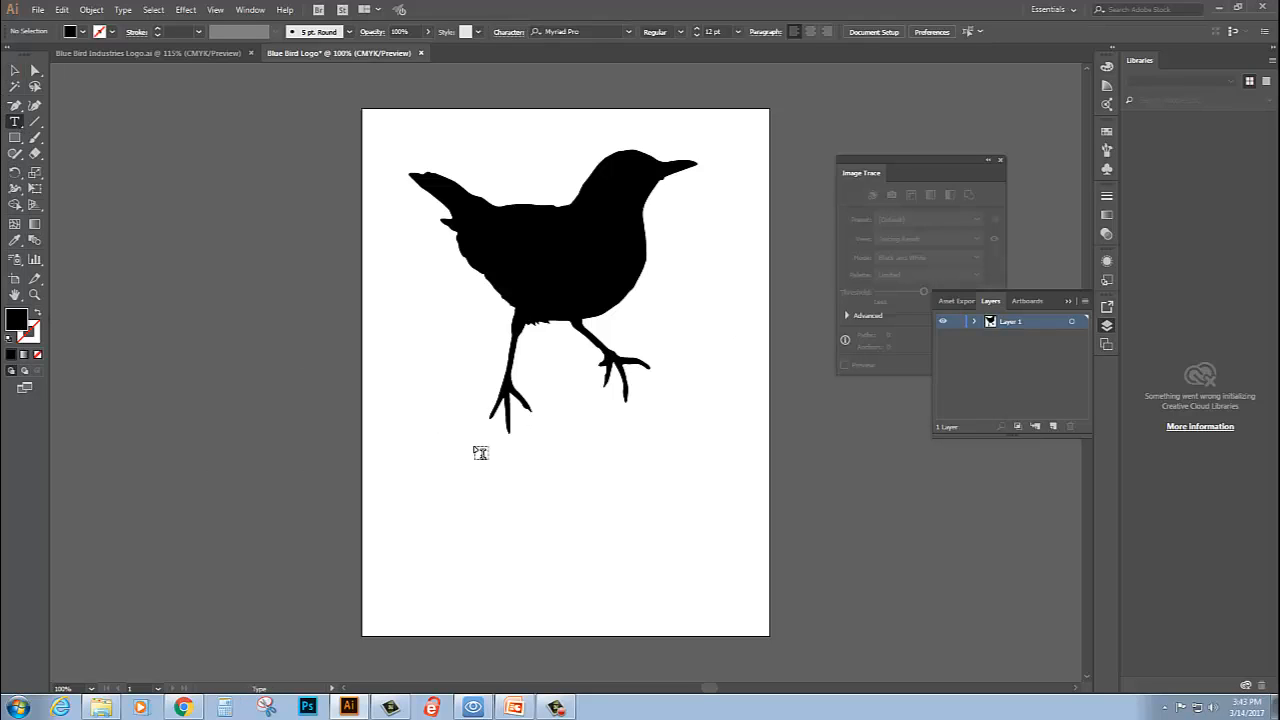
pyautogui.click(469, 524)
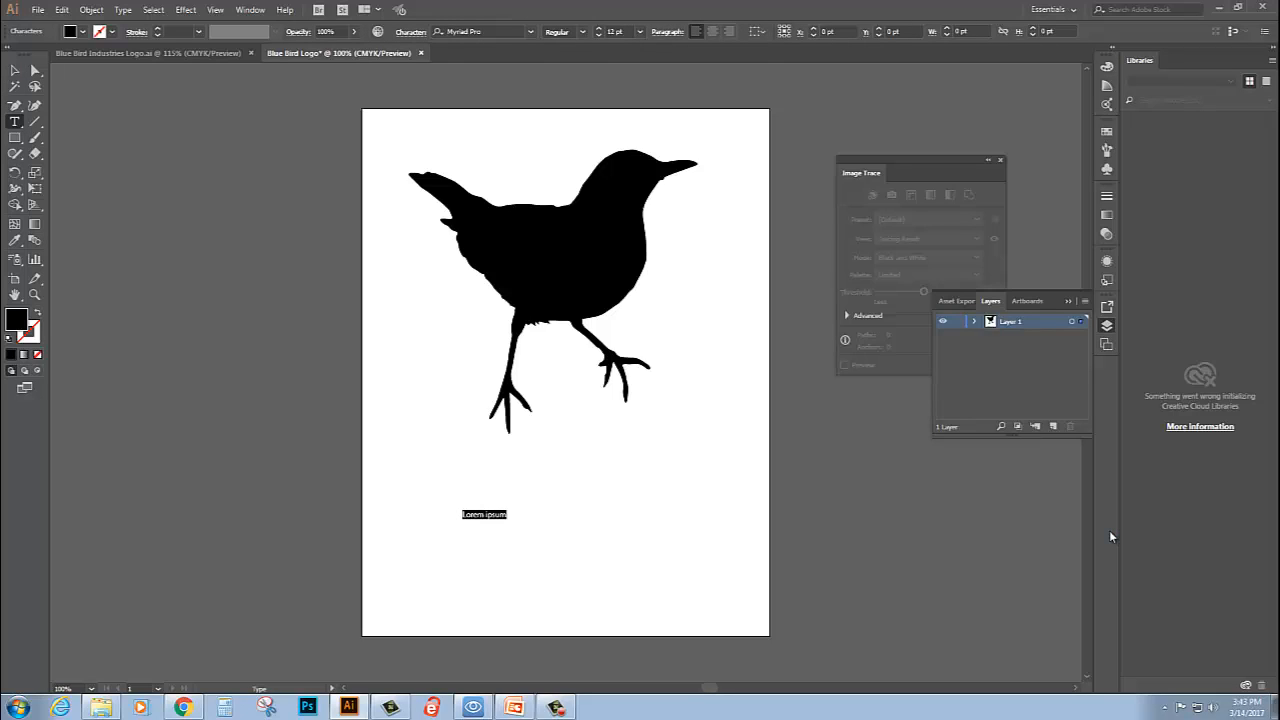
pyautogui.write('BB')
pyautogui.moveTo(472, 515); pyautogui.dragTo(455, 515)
pyautogui.click(641, 32)
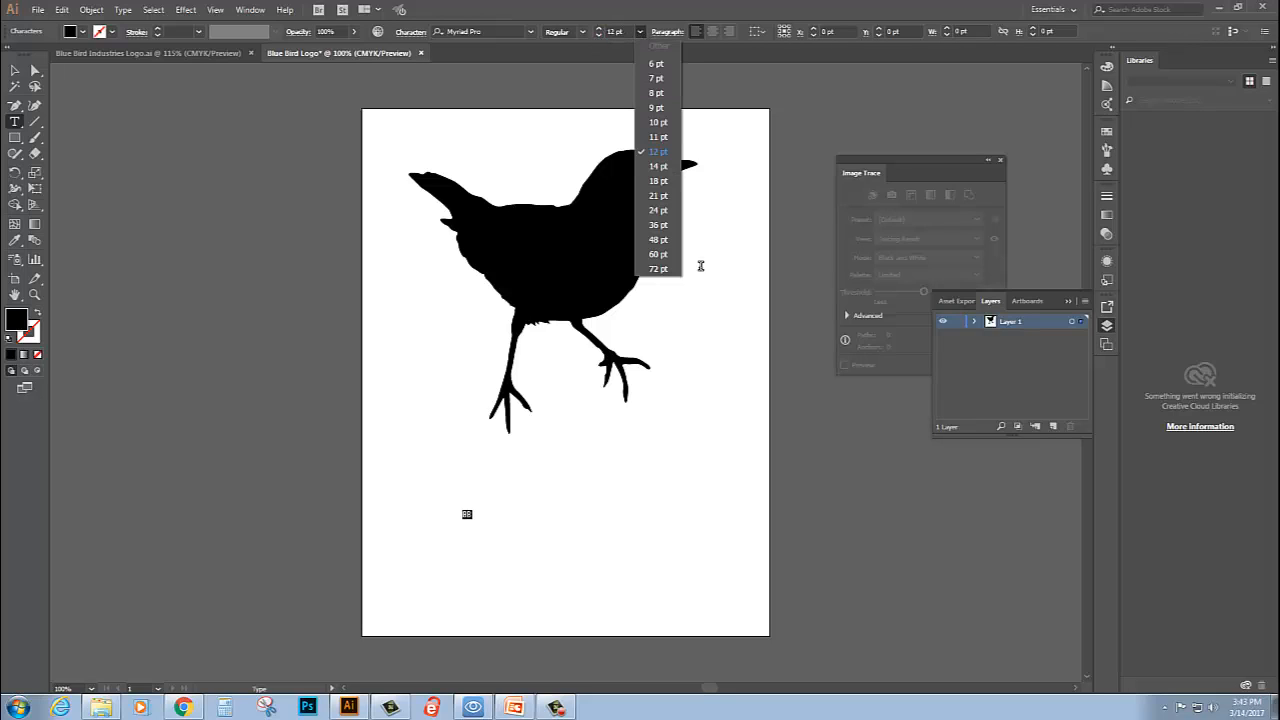
pyautogui.click(657, 270)
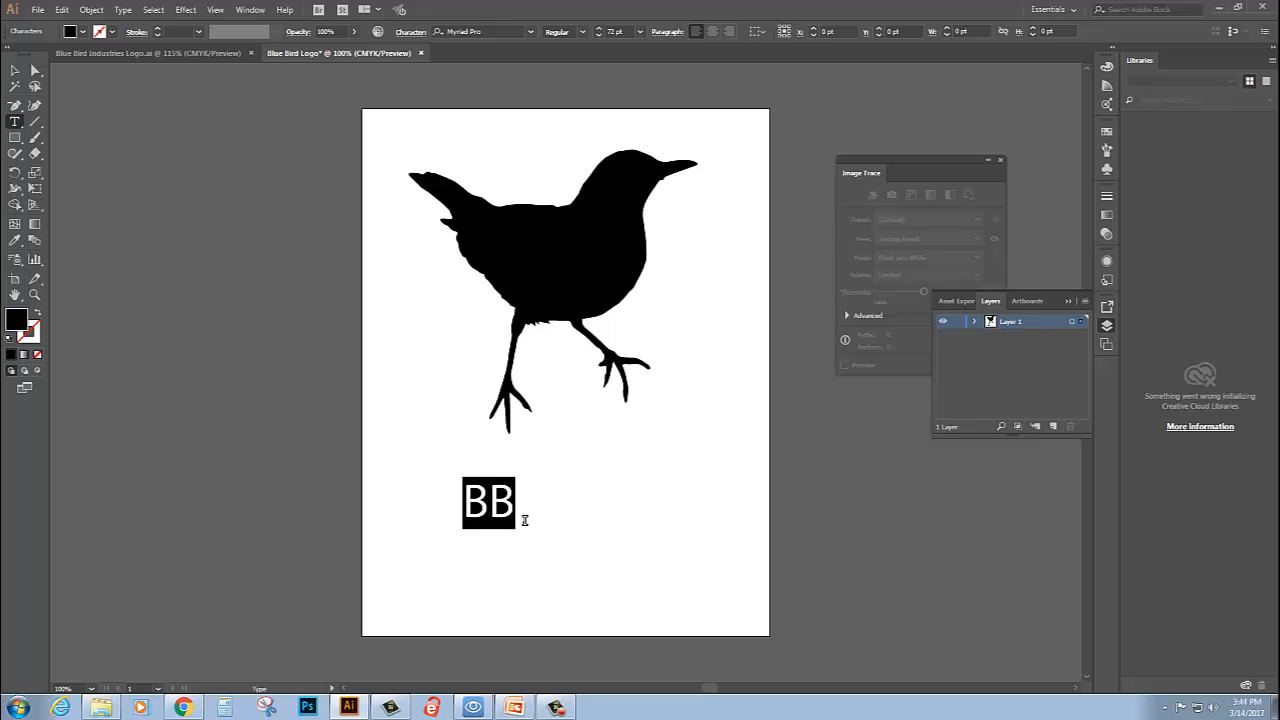
# - Change the font of the "BB" text to Showcard Gothic
pyautogui.click(532, 34)
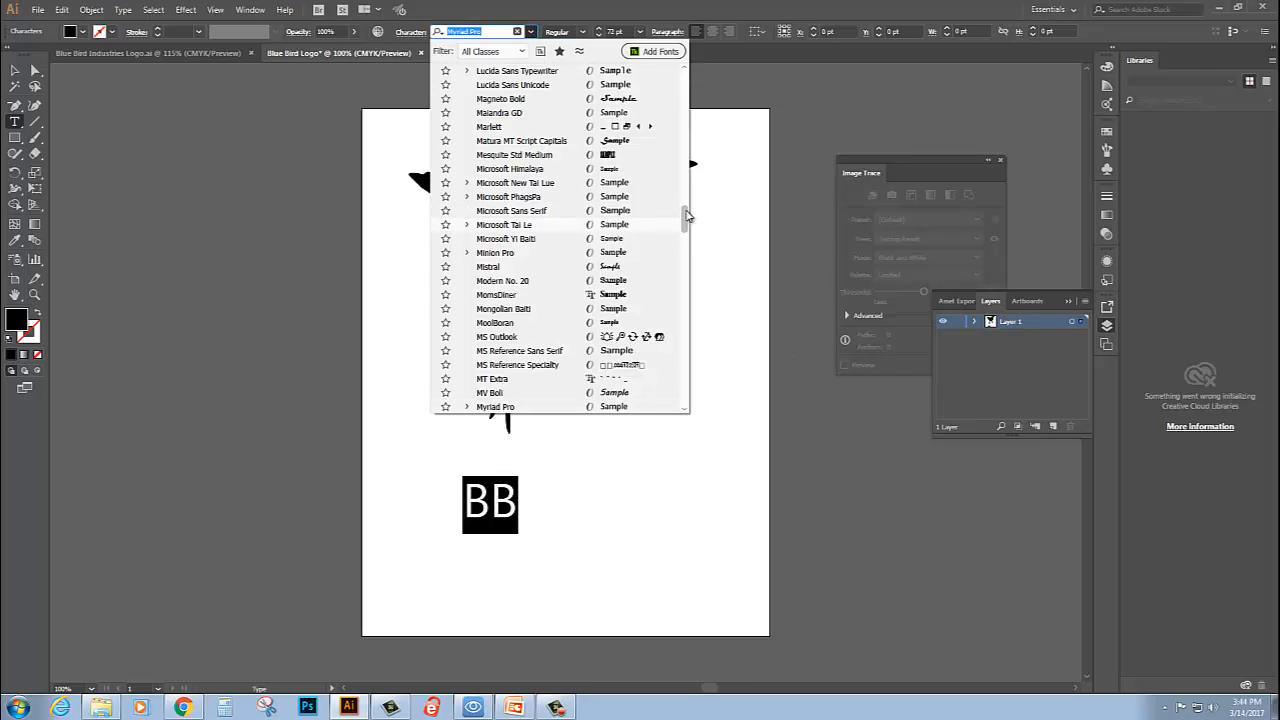
pyautogui.moveTo(687, 215); pyautogui.dragTo(690, 264)
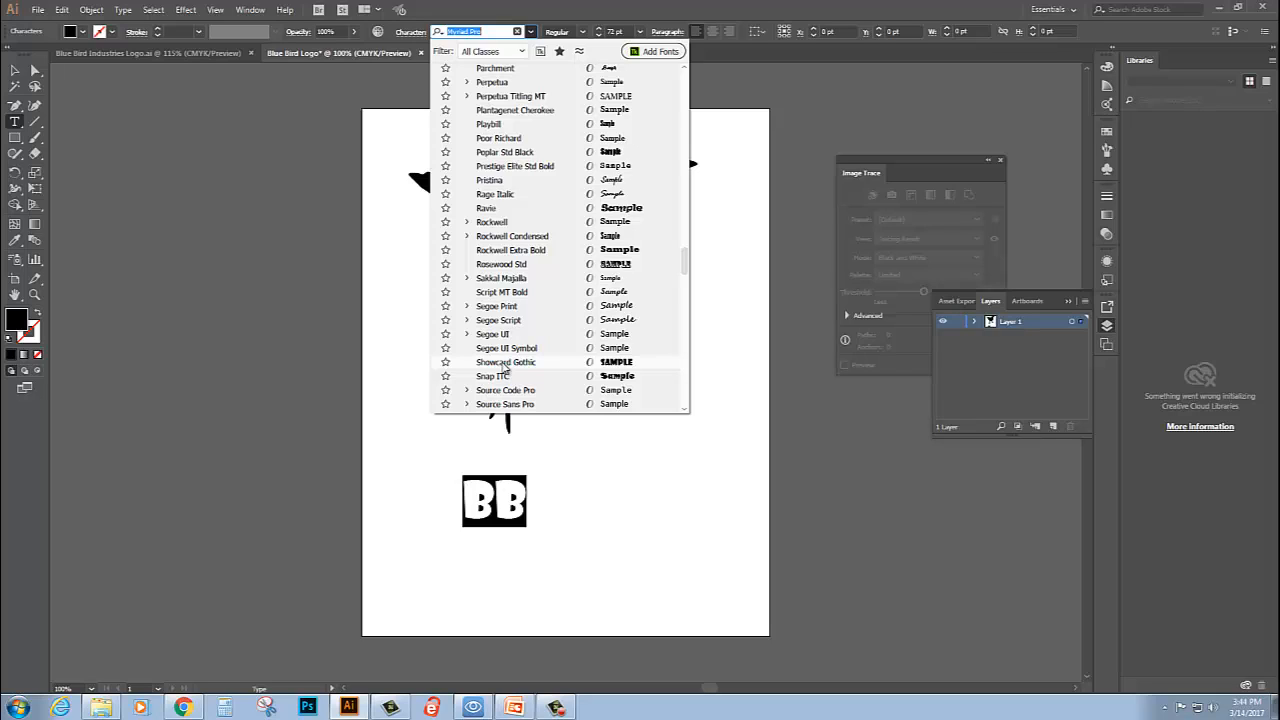
pyautogui.click(505, 362)
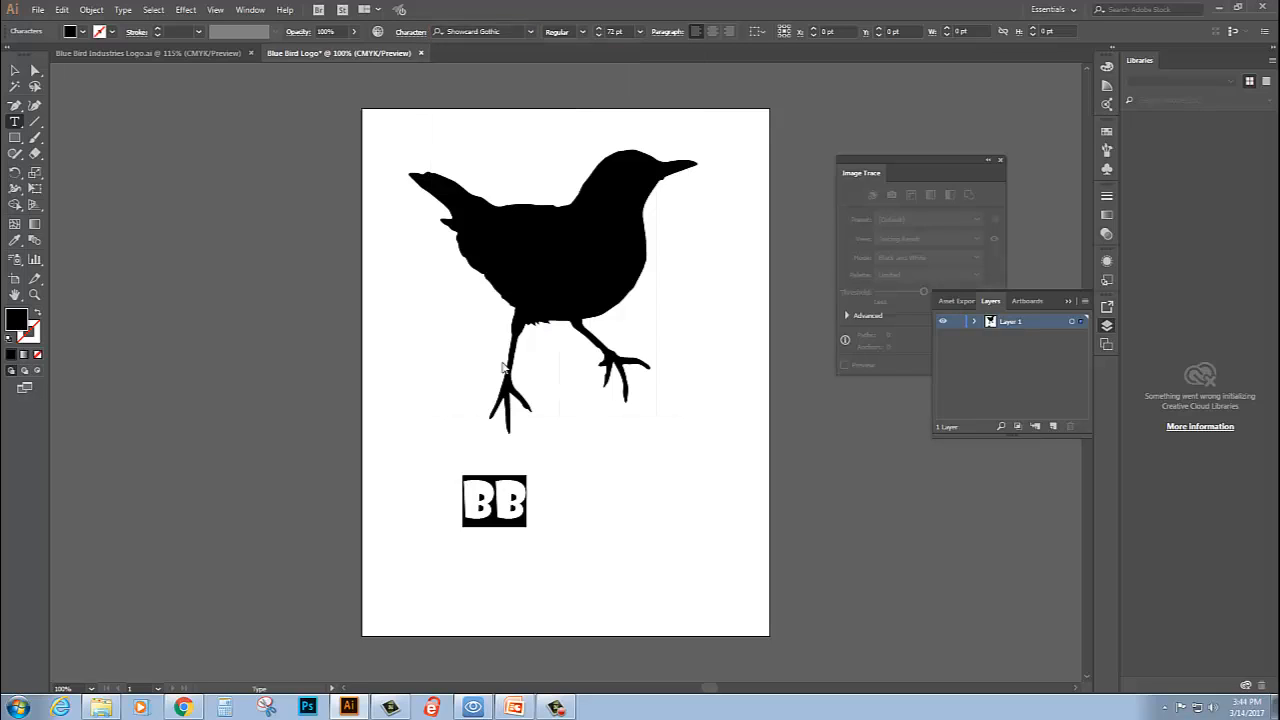
# - Convert the "BB" text below the bird to outlines
pyautogui.click(14, 72)
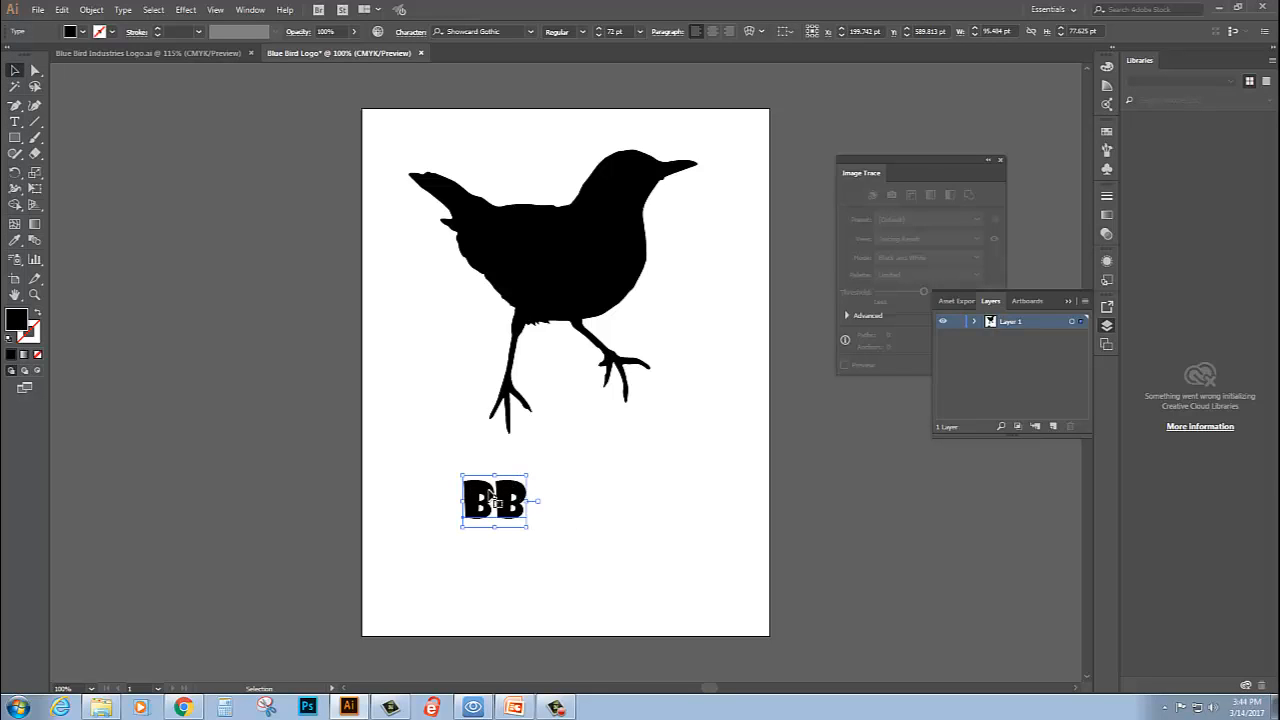
pyautogui.click(123, 10)
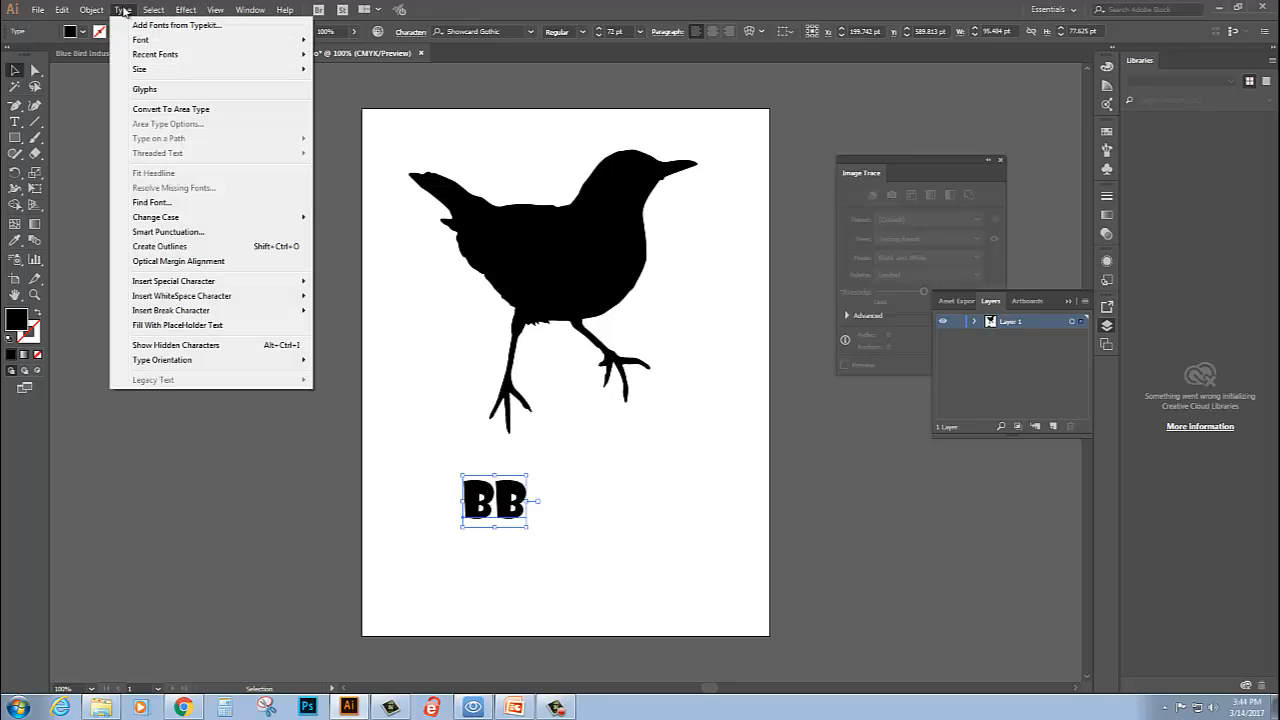
pyautogui.click(178, 246)
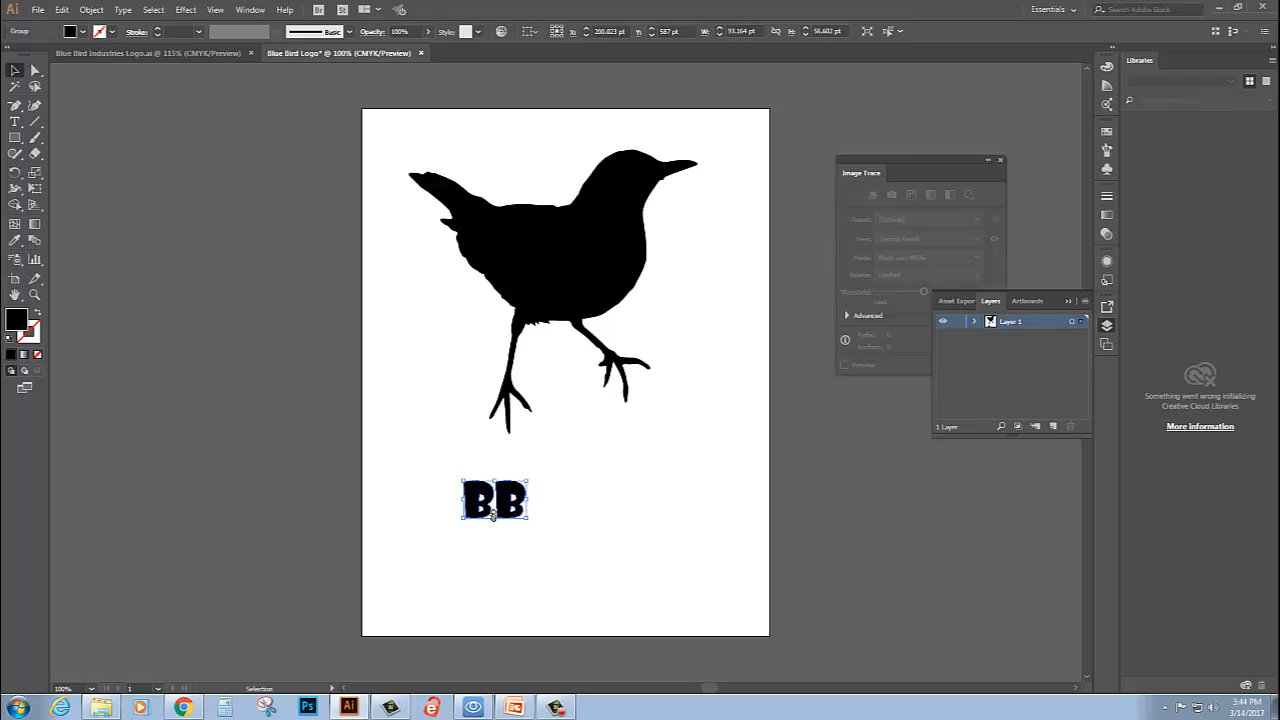
# - Ungroup the outlined "BB" lettering into separate letter shapes
pyautogui.moveTo(494, 507); pyautogui.dragTo(479, 494)
pyautogui.click(92, 10)
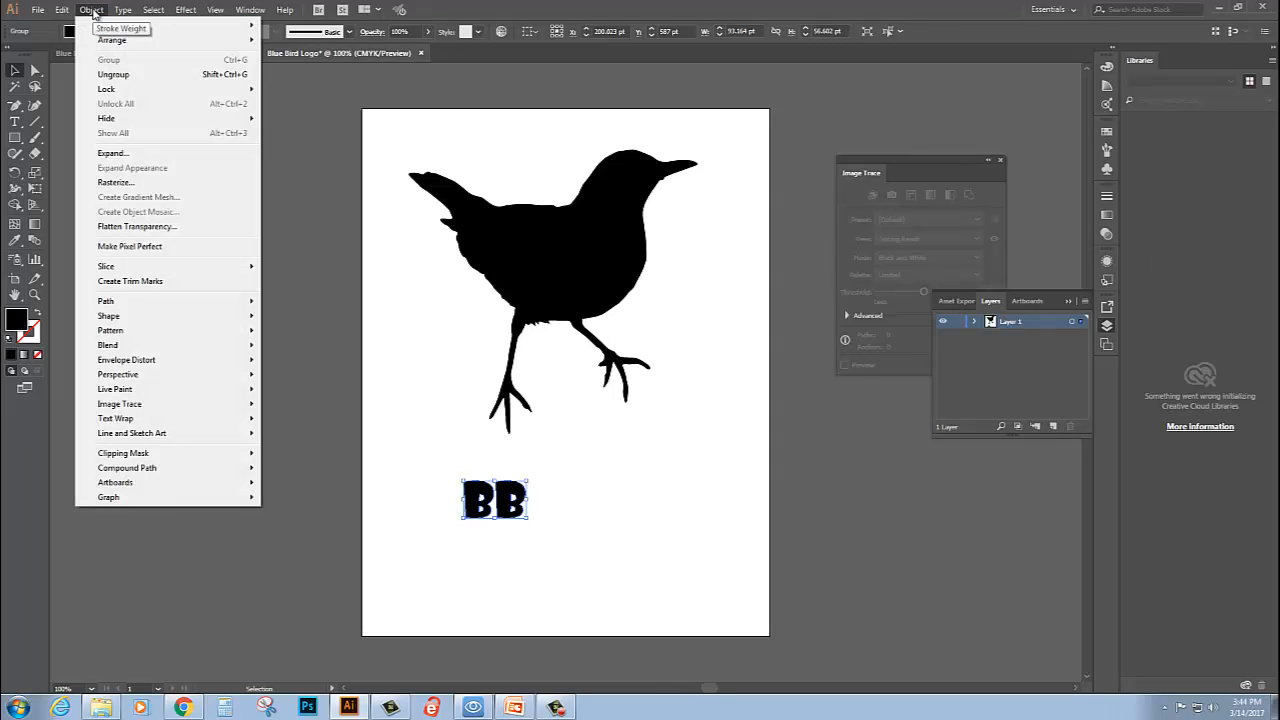
pyautogui.click(124, 158)
pyautogui.click(97, 12)
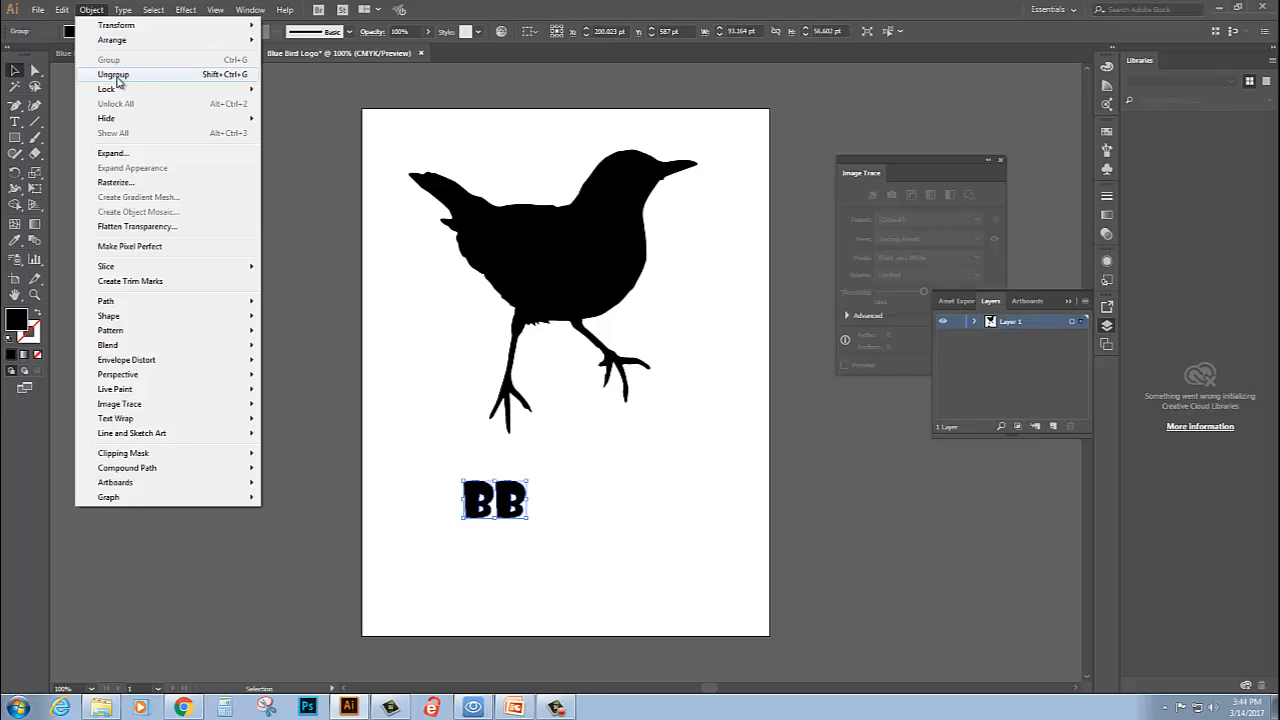
pyautogui.click(114, 75)
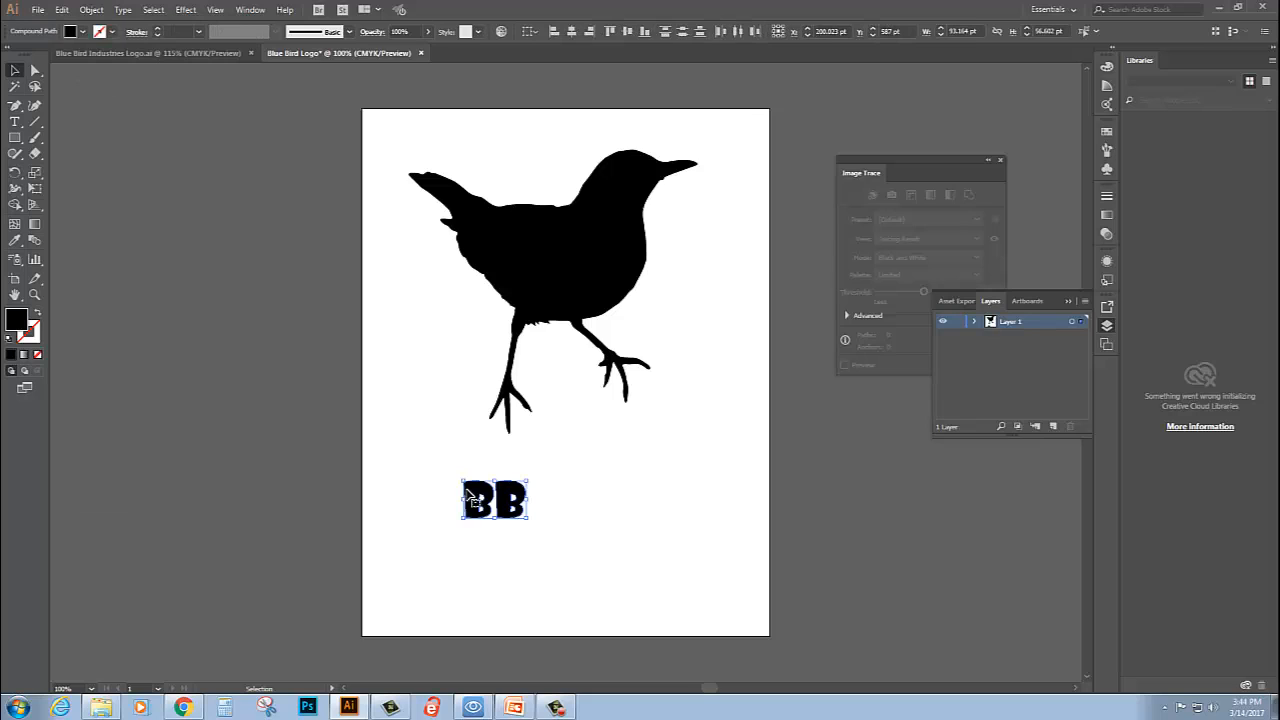
# - Enlarge both B letters to about 335 by 203 pt and position them over the bird's feet
pyautogui.moveTo(472, 498); pyautogui.dragTo(530, 500)
pyautogui.moveTo(525, 482); pyautogui.dragTo(687, 366)
pyautogui.moveTo(655, 423); pyautogui.dragTo(632, 397)
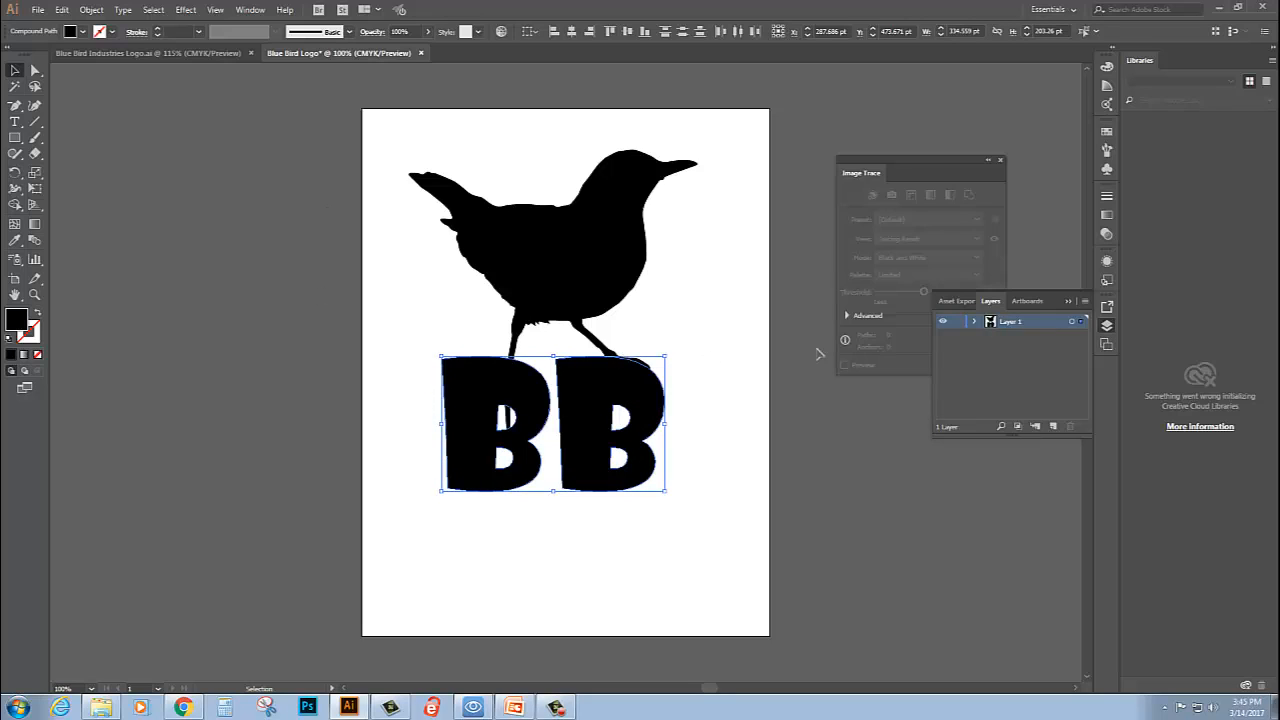
# - Fill both B letters with the light blue swatch
pyautogui.click(1107, 132)
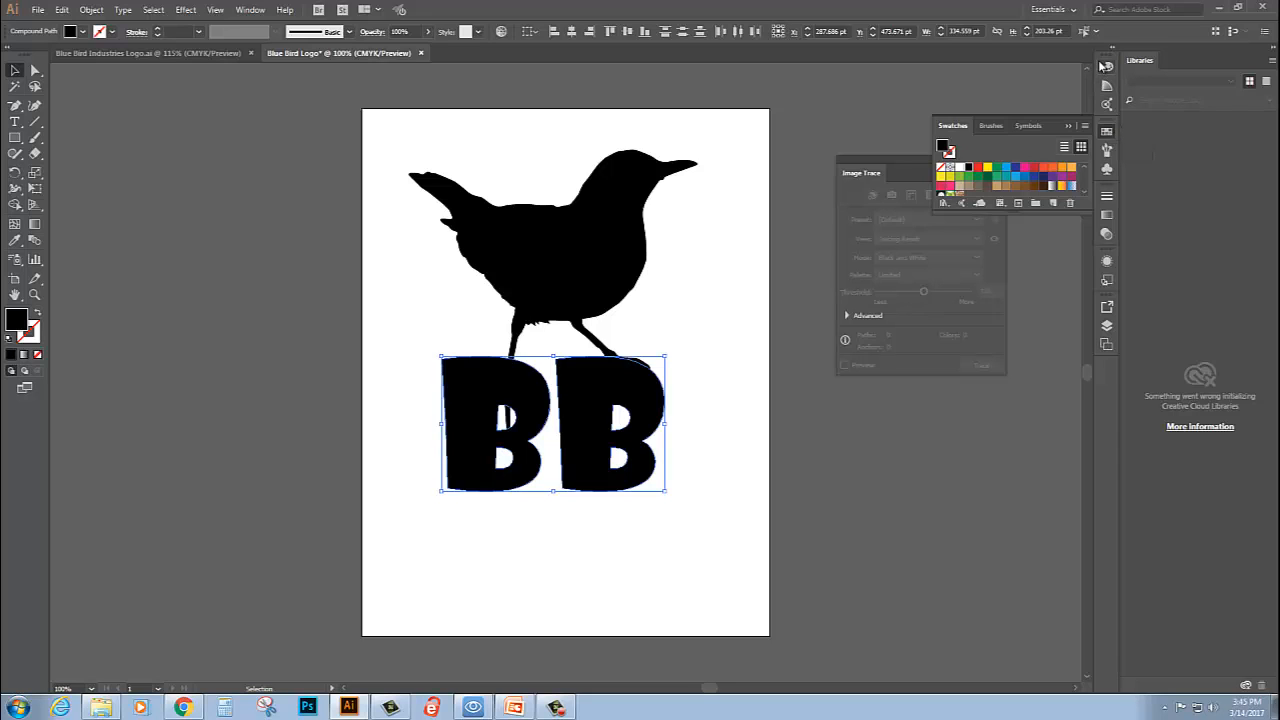
pyautogui.click(250, 10)
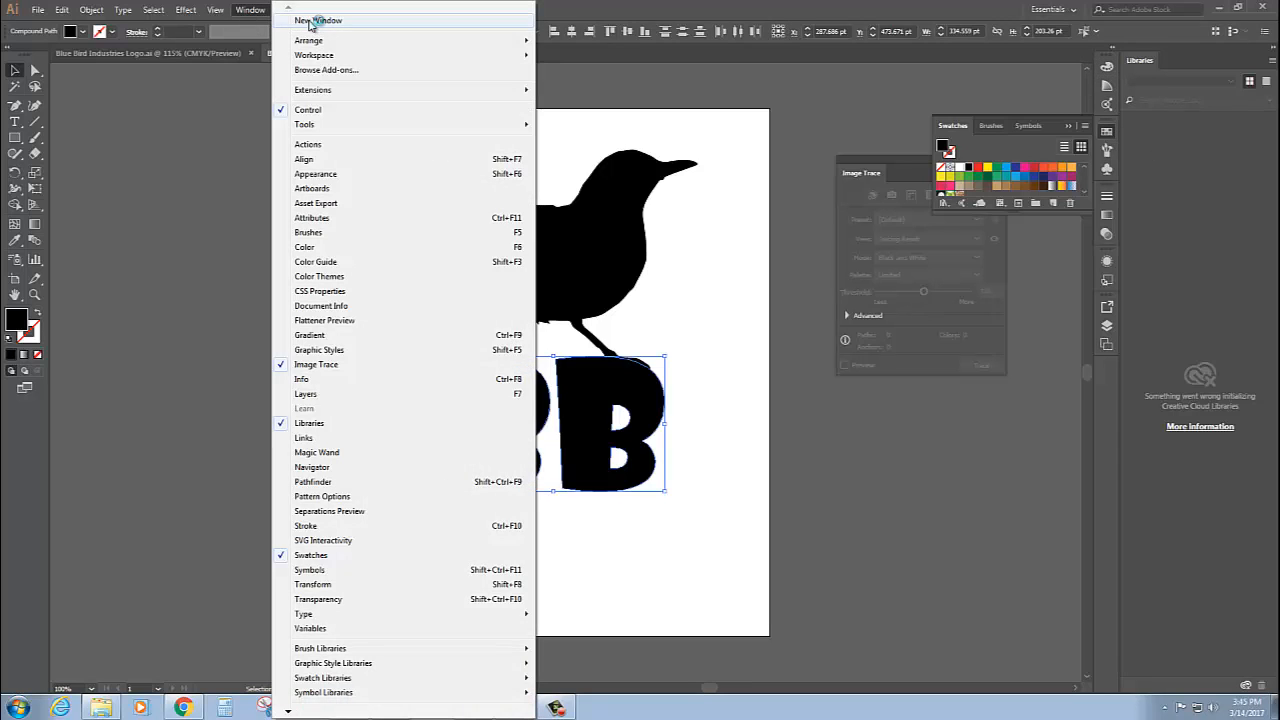
pyautogui.click(1016, 180)
pyautogui.click(1016, 178)
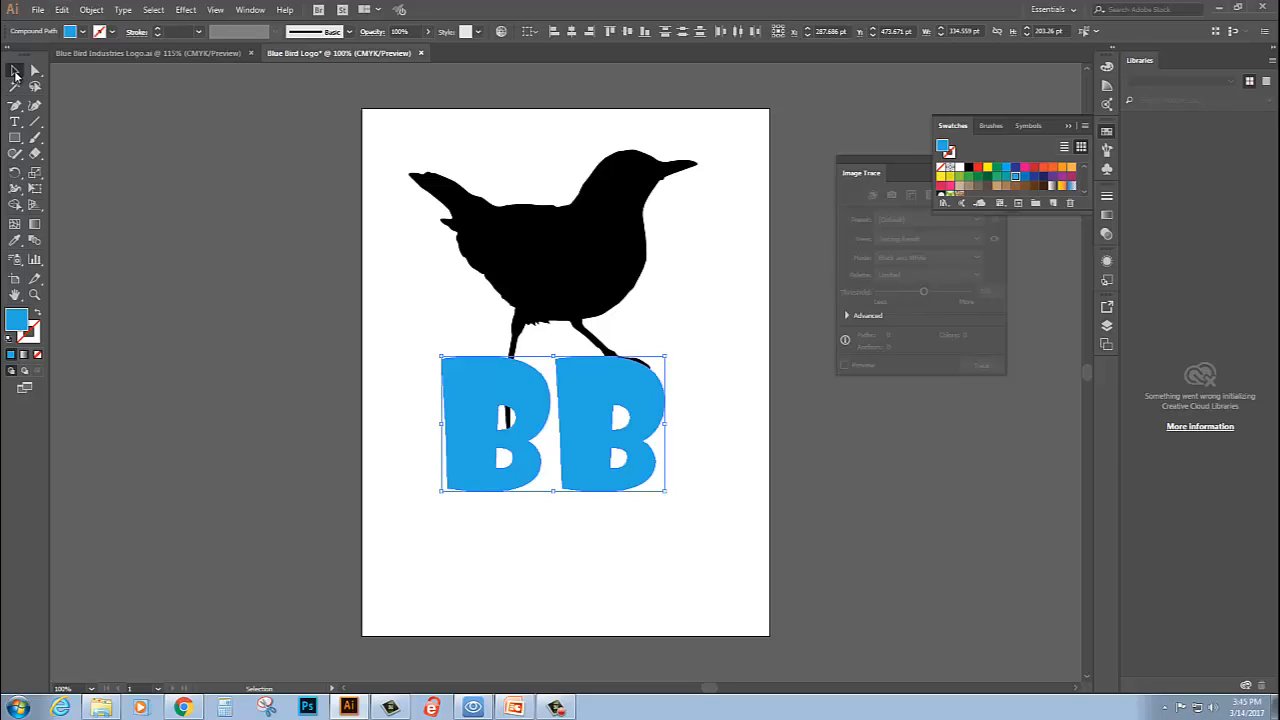
# - Select only the left B with Direct Selection and move it down, away from the bird's feet
pyautogui.click(33, 71)
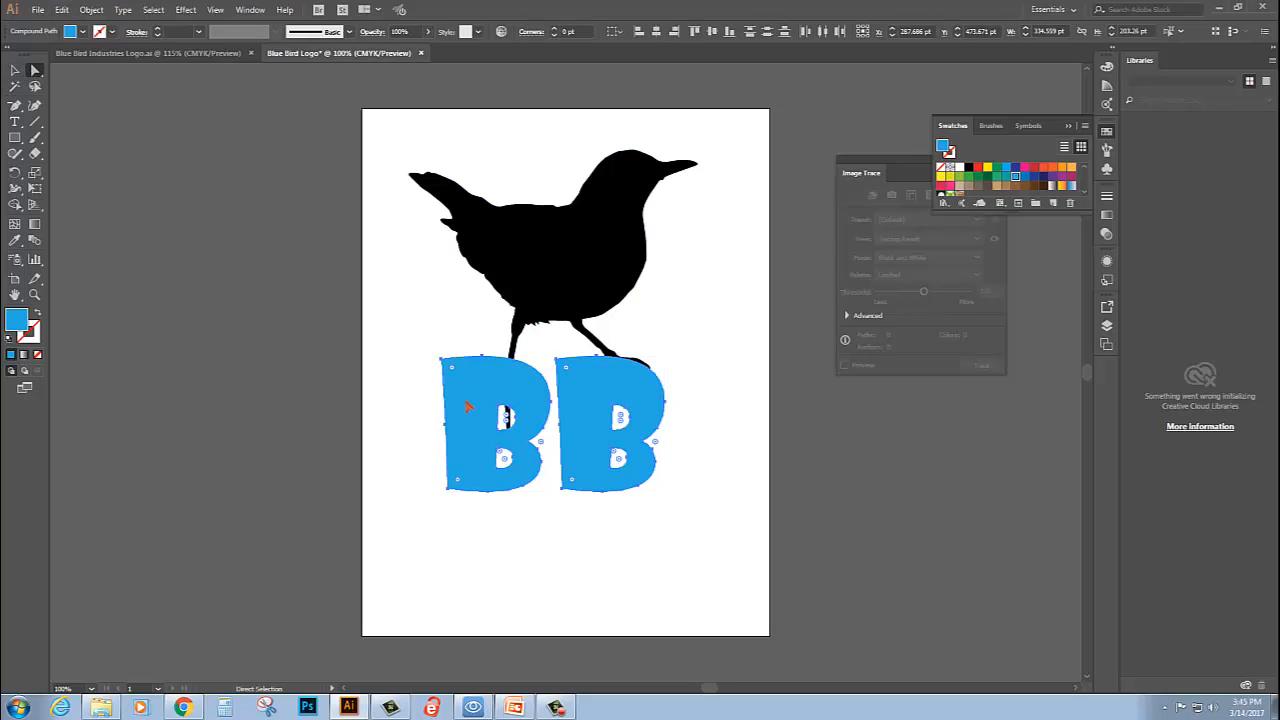
pyautogui.click(417, 305)
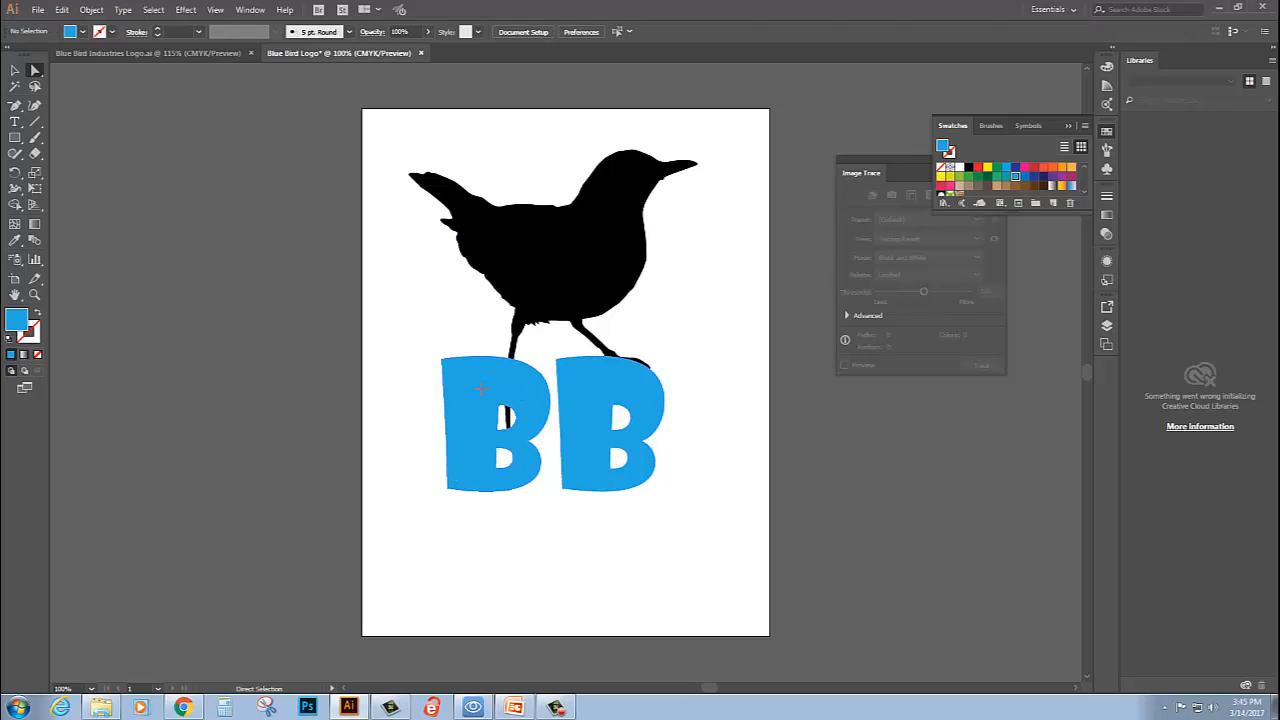
pyautogui.click(482, 388)
pyautogui.moveTo(480, 381); pyautogui.dragTo(487, 497)
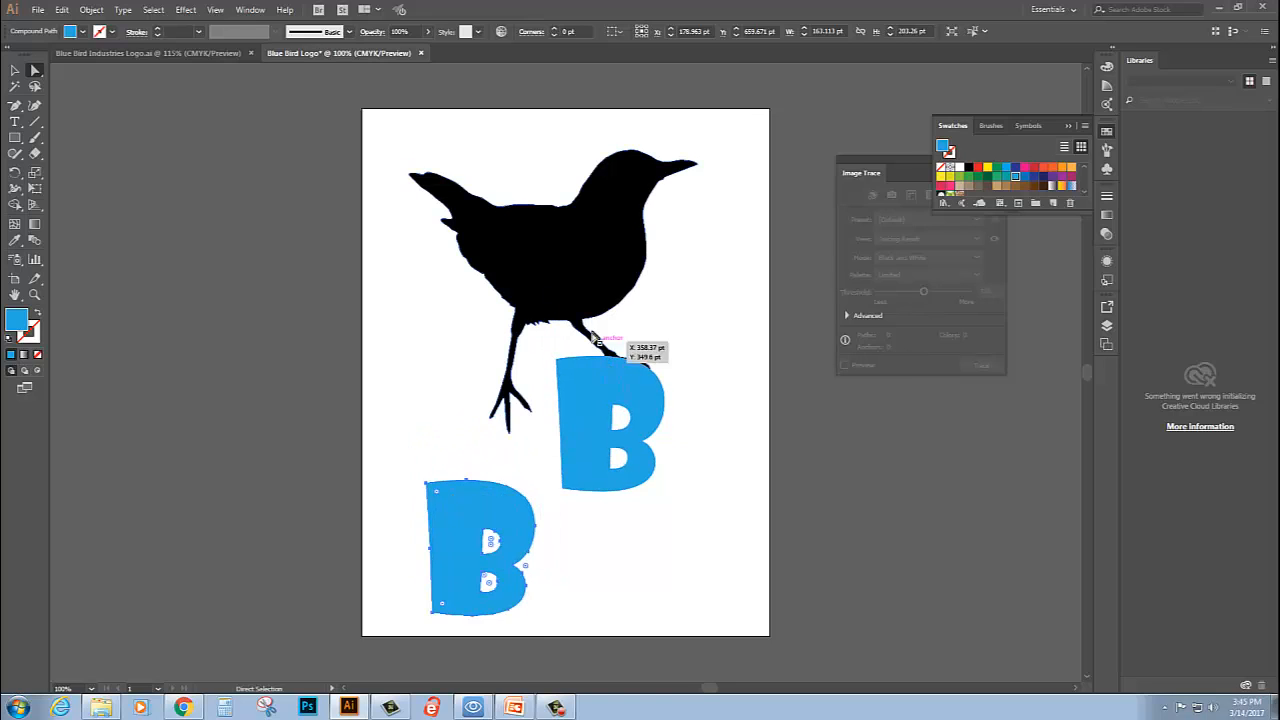
# - Expand Layer 1 and move both B compound paths beneath the bird shape in the stacking order
pyautogui.click(1107, 326)
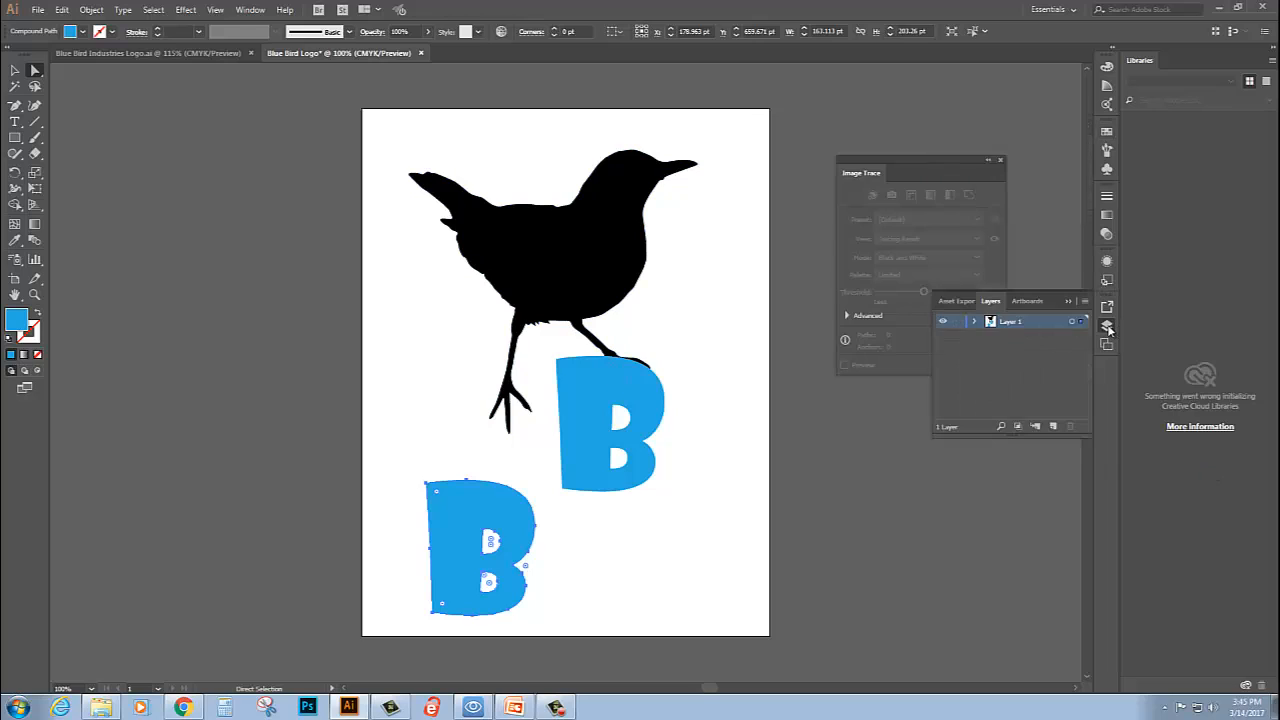
pyautogui.click(975, 322)
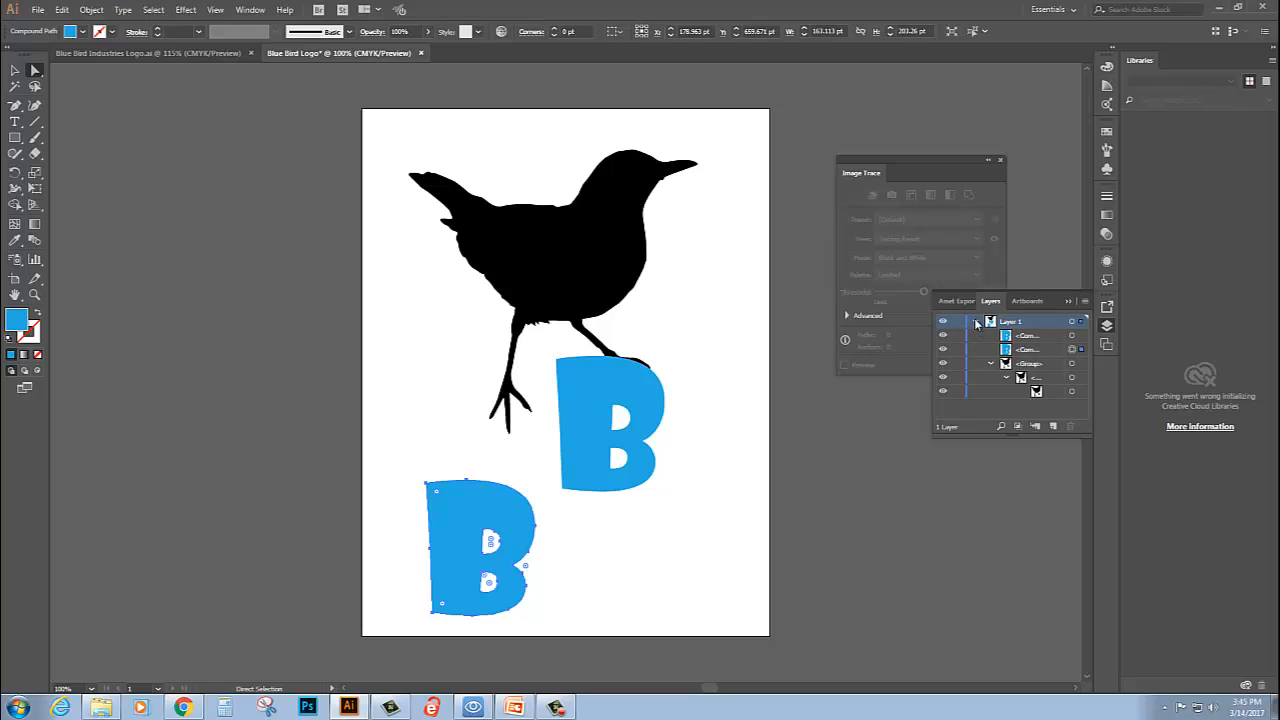
pyautogui.click(1031, 350)
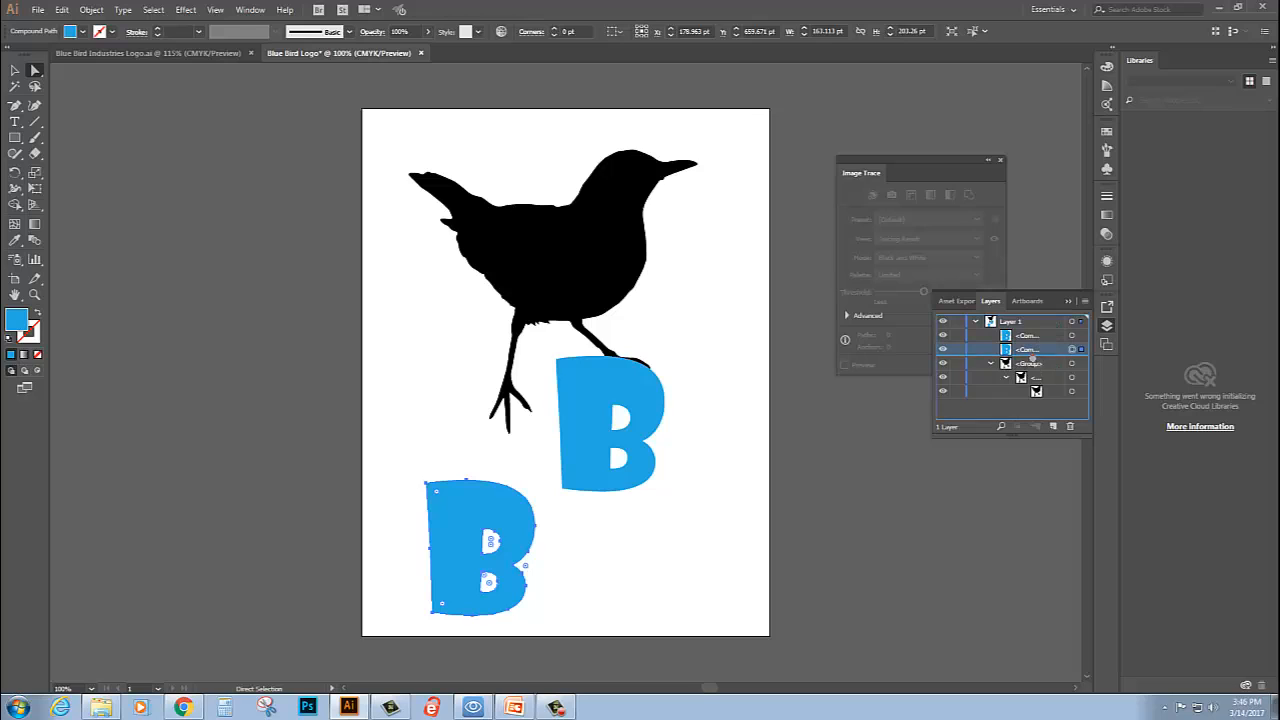
pyautogui.moveTo(1033, 358); pyautogui.dragTo(1038, 396)
pyautogui.moveTo(1031, 340); pyautogui.dragTo(1032, 390)
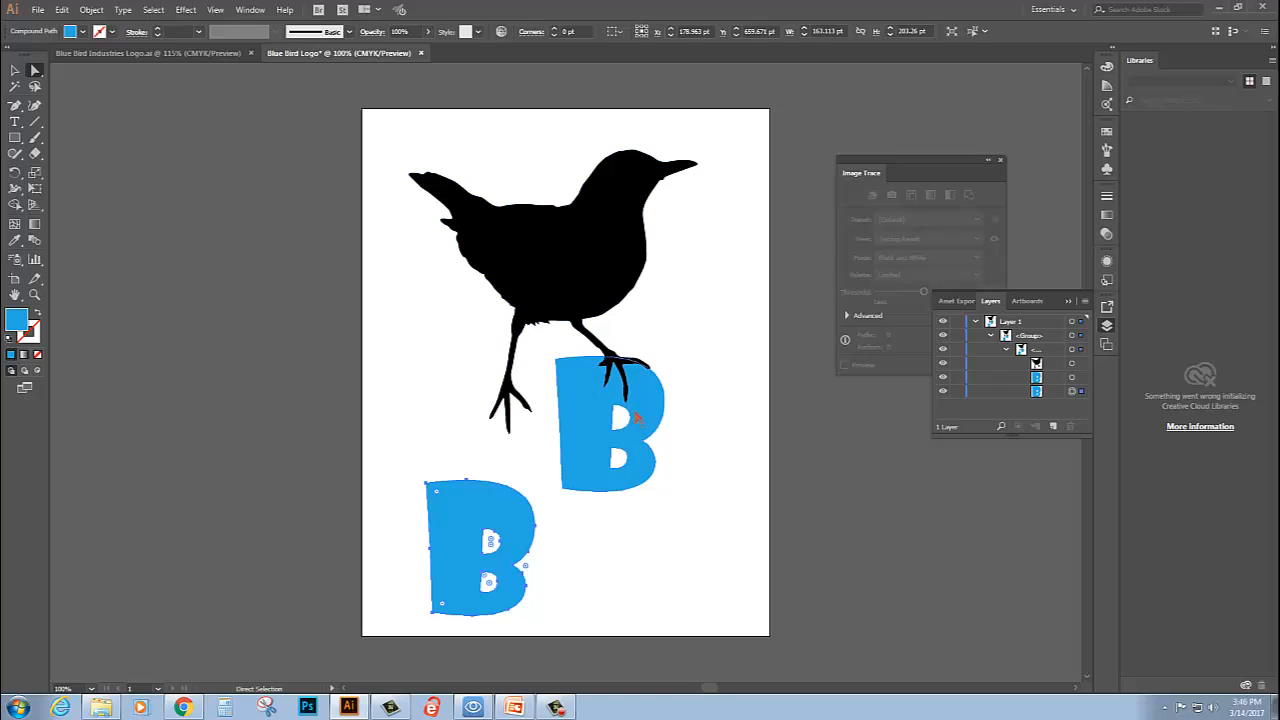
# - Move the lower B back up behind the bird's left foot so it overlaps the other B
pyautogui.click(590, 408)
pyautogui.click(676, 344)
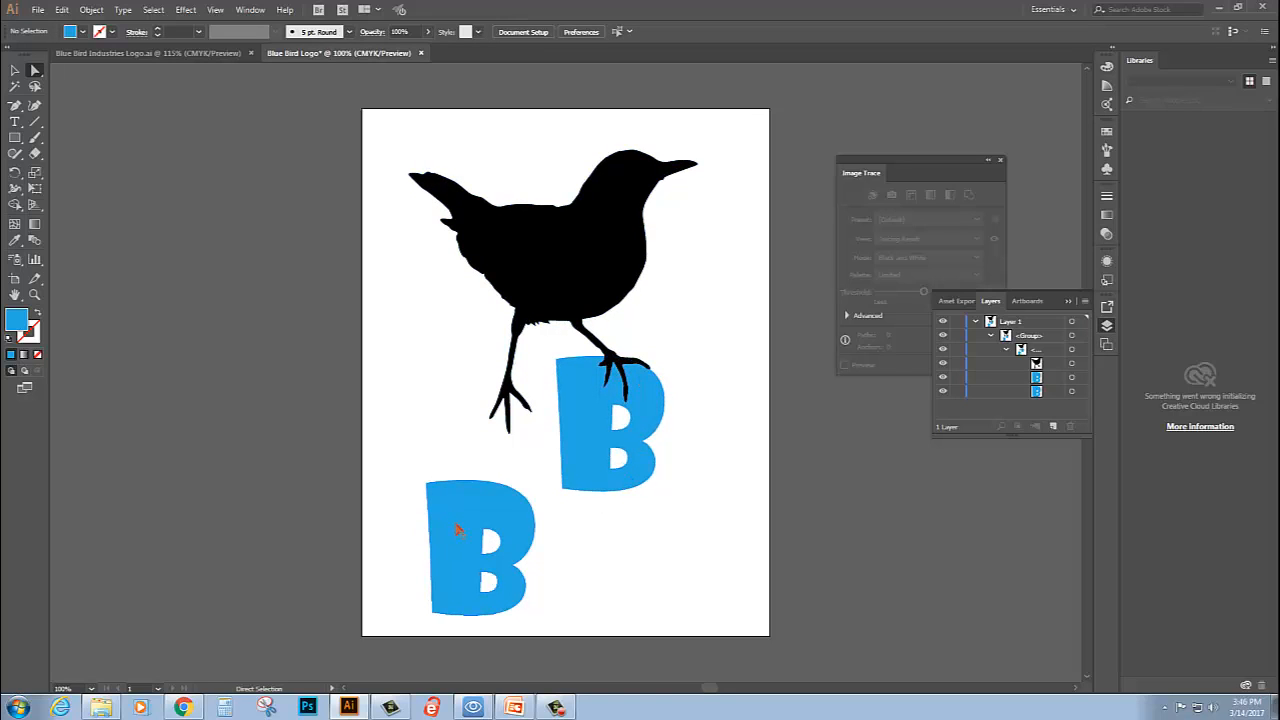
pyautogui.moveTo(456, 530); pyautogui.dragTo(509, 404)
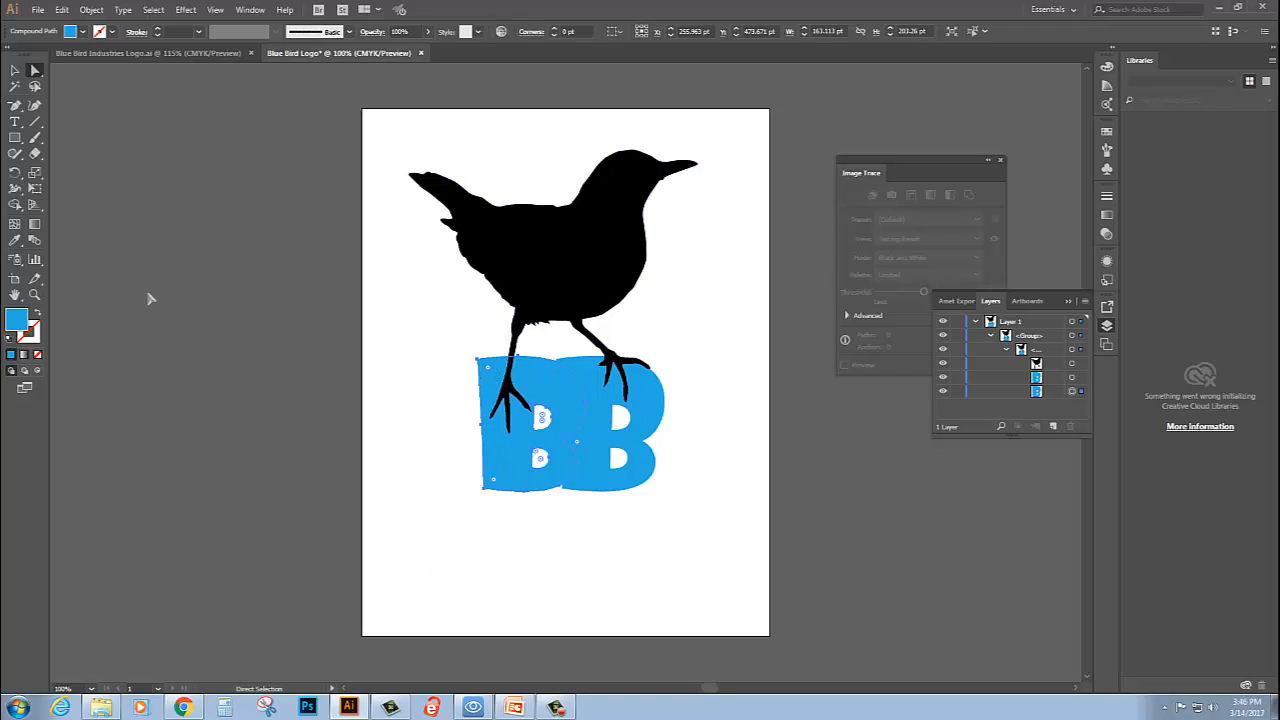
# - Shrink the left B to about 128 by 159 pt, keeping its base aligned, and nudge it slightly right
pyautogui.click(15, 70)
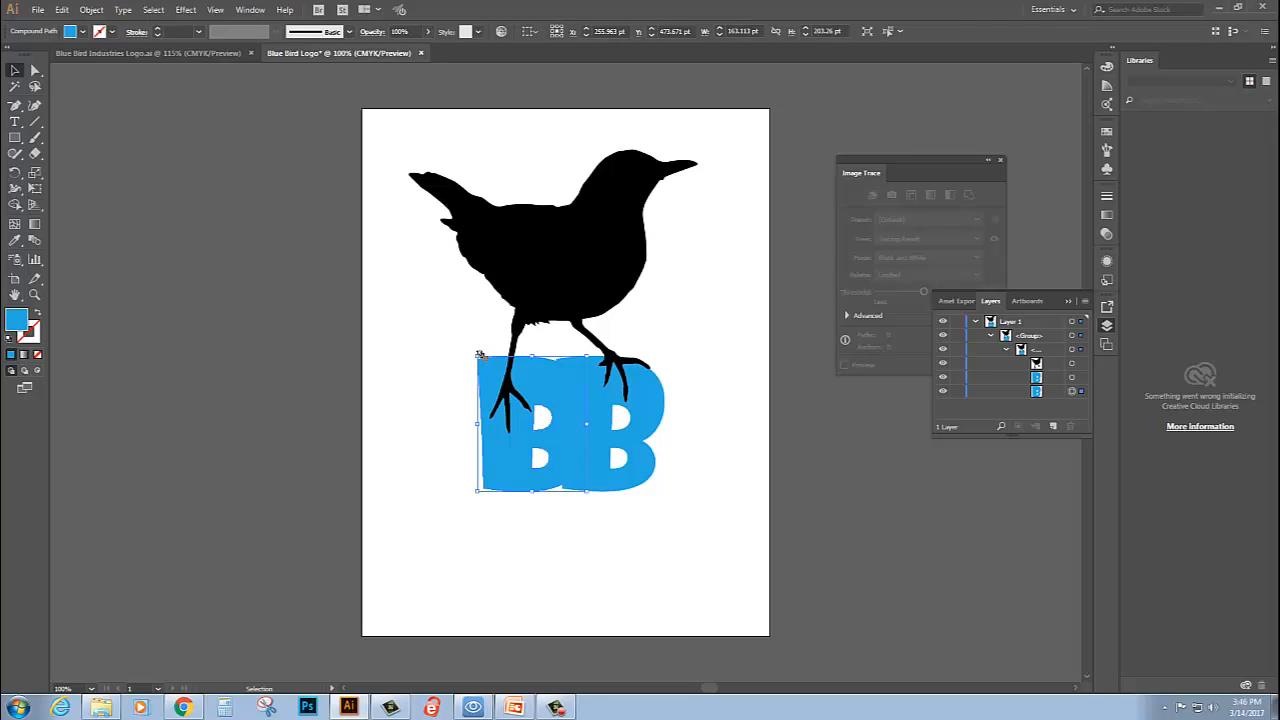
pyautogui.moveTo(481, 354); pyautogui.dragTo(547, 410)
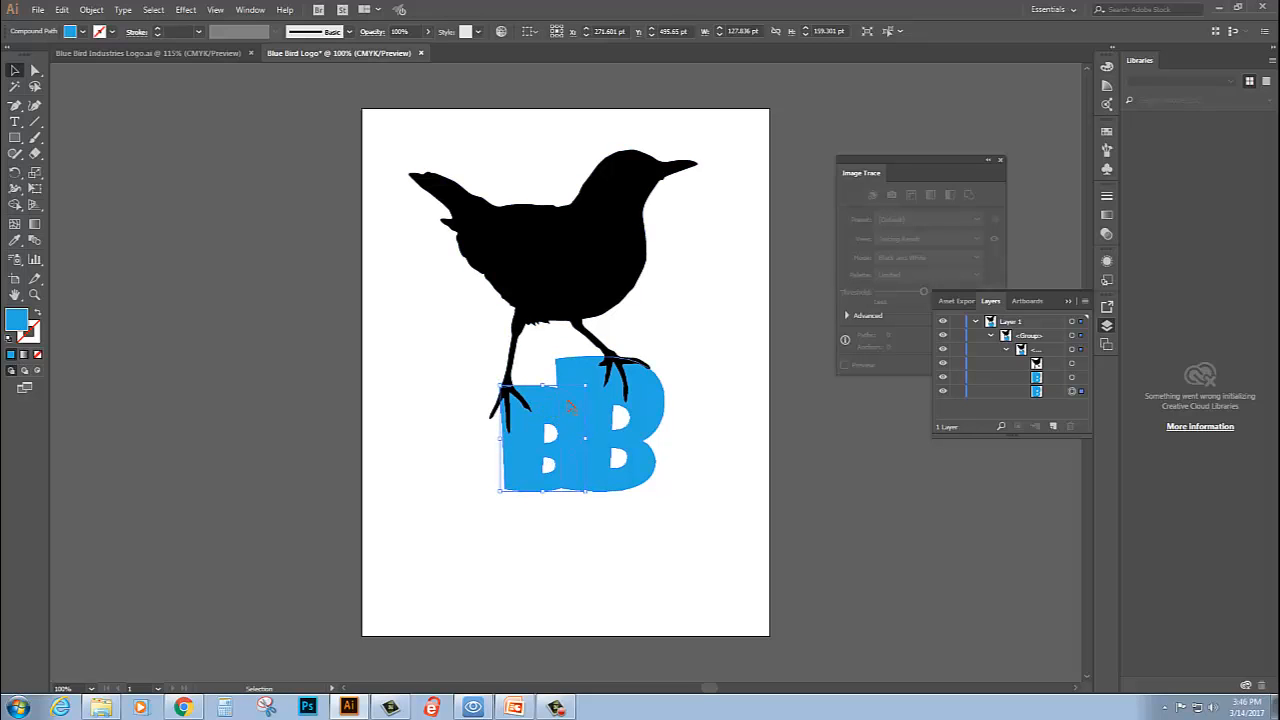
pyautogui.press('Right')
pyautogui.press('Right')
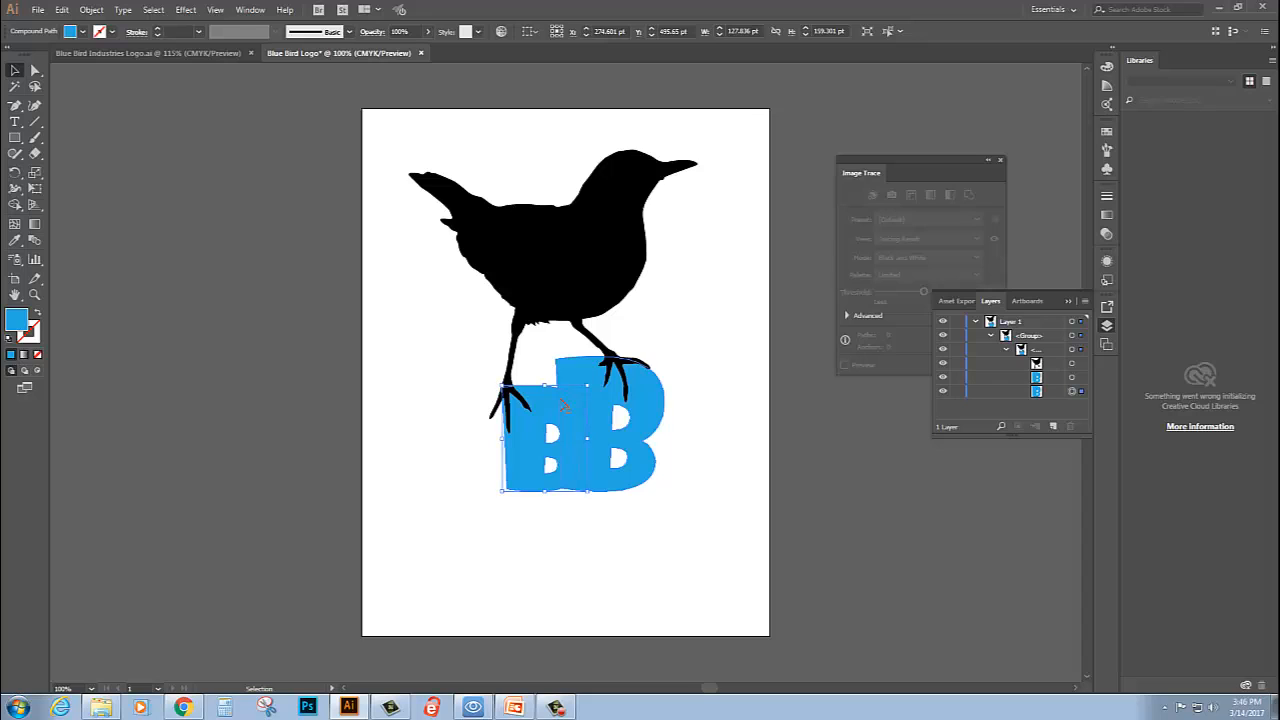
pyautogui.click(446, 343)
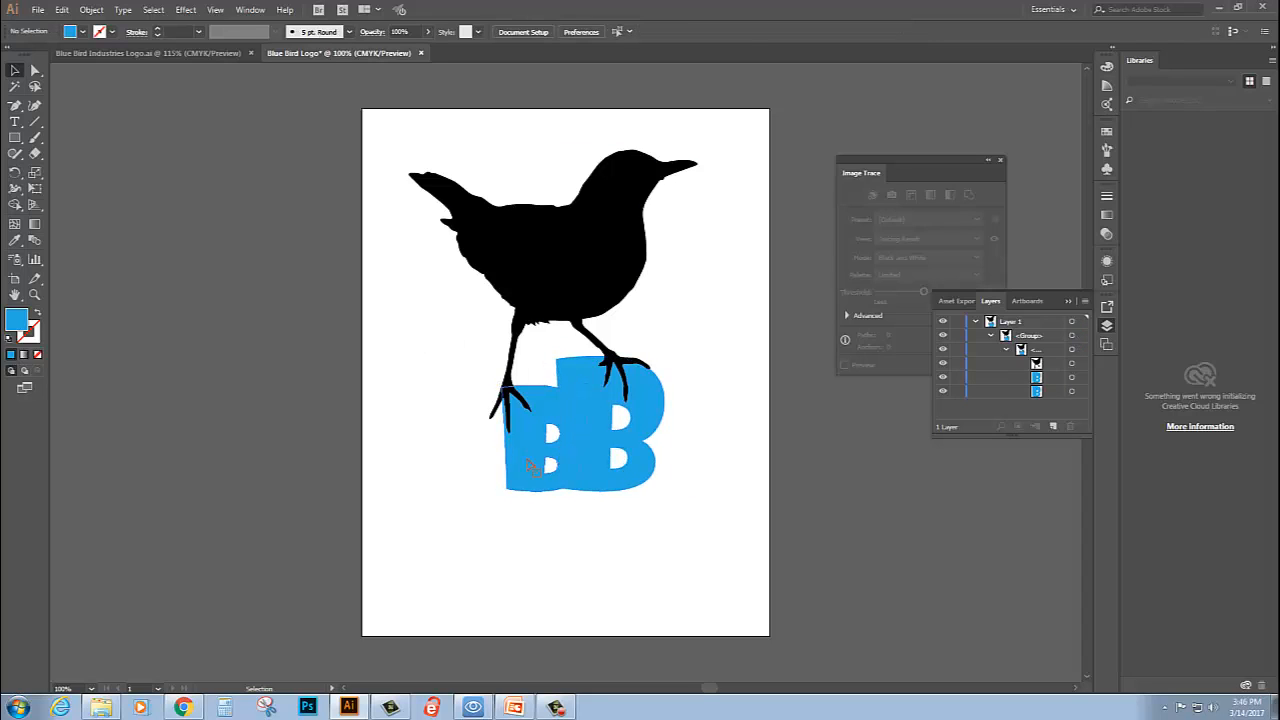
pyautogui.click(530, 465)
pyautogui.click(462, 394)
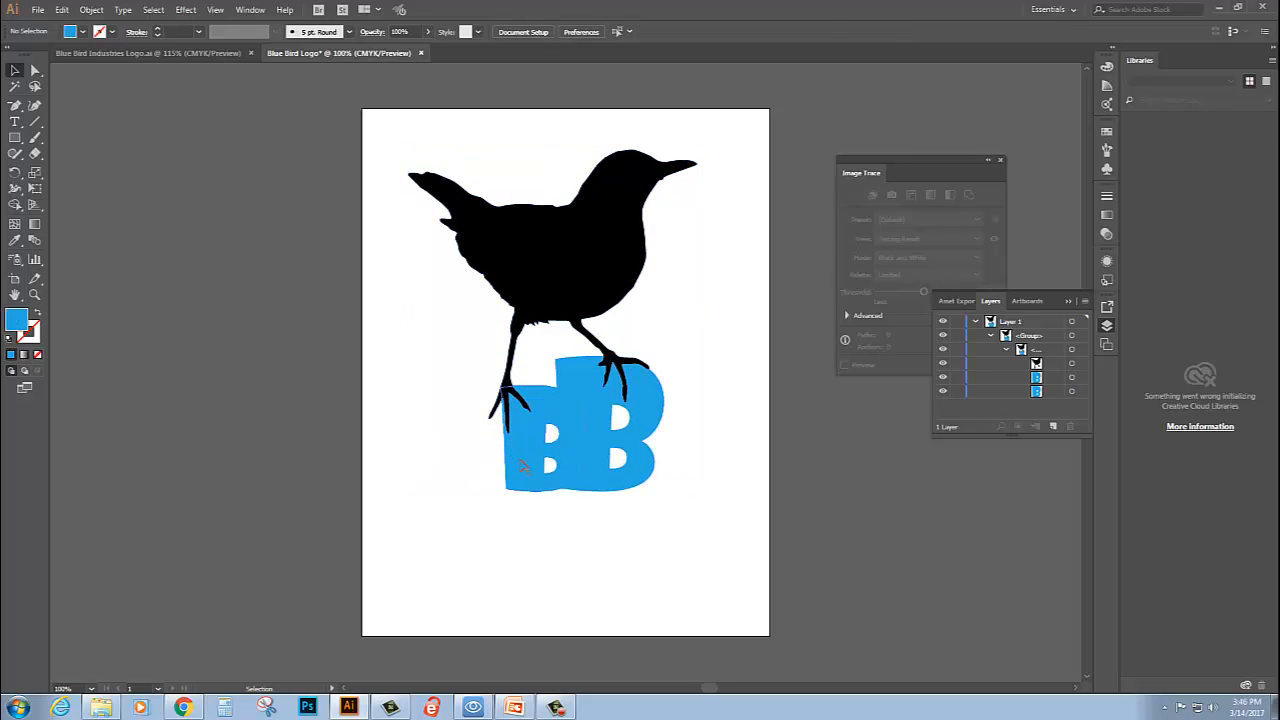
pyautogui.click(523, 467)
pyautogui.click(480, 535)
pyautogui.click(530, 465)
pyautogui.click(529, 523)
pyautogui.click(530, 453)
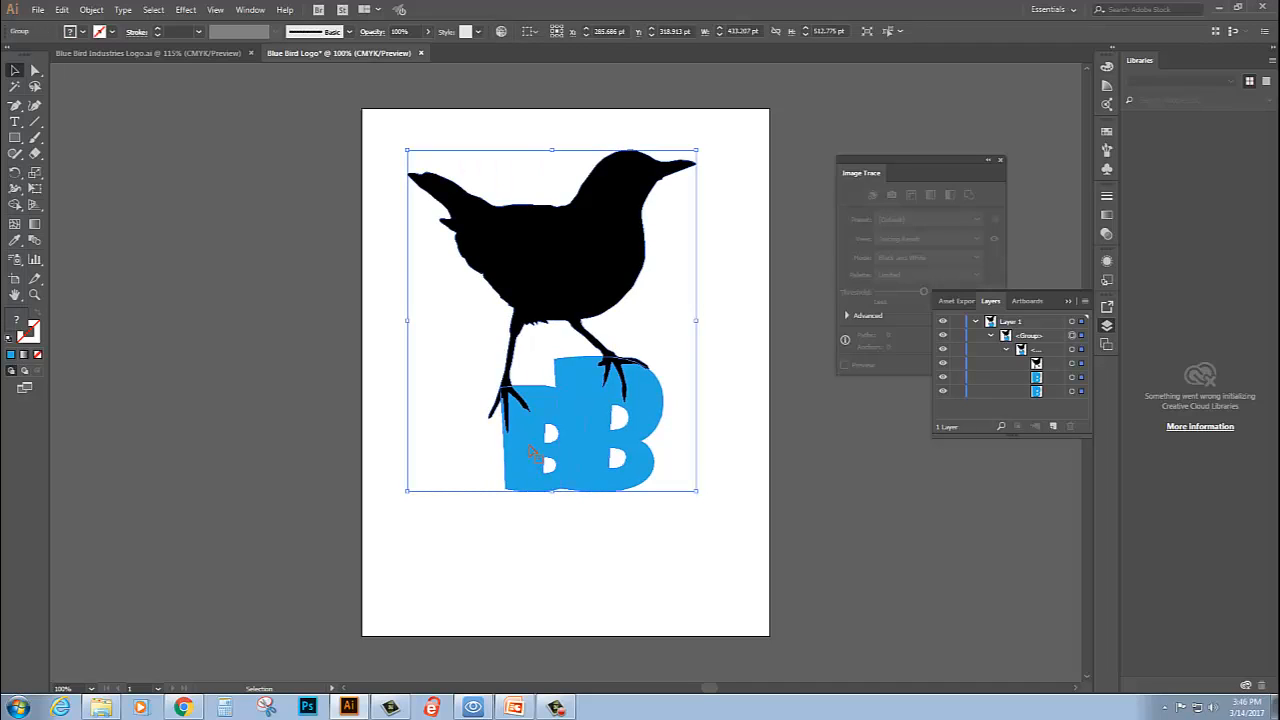
# - Target the smaller B by its entry in the layer list and nudge it slightly left, leaving it deselected
pyautogui.click(1050, 377)
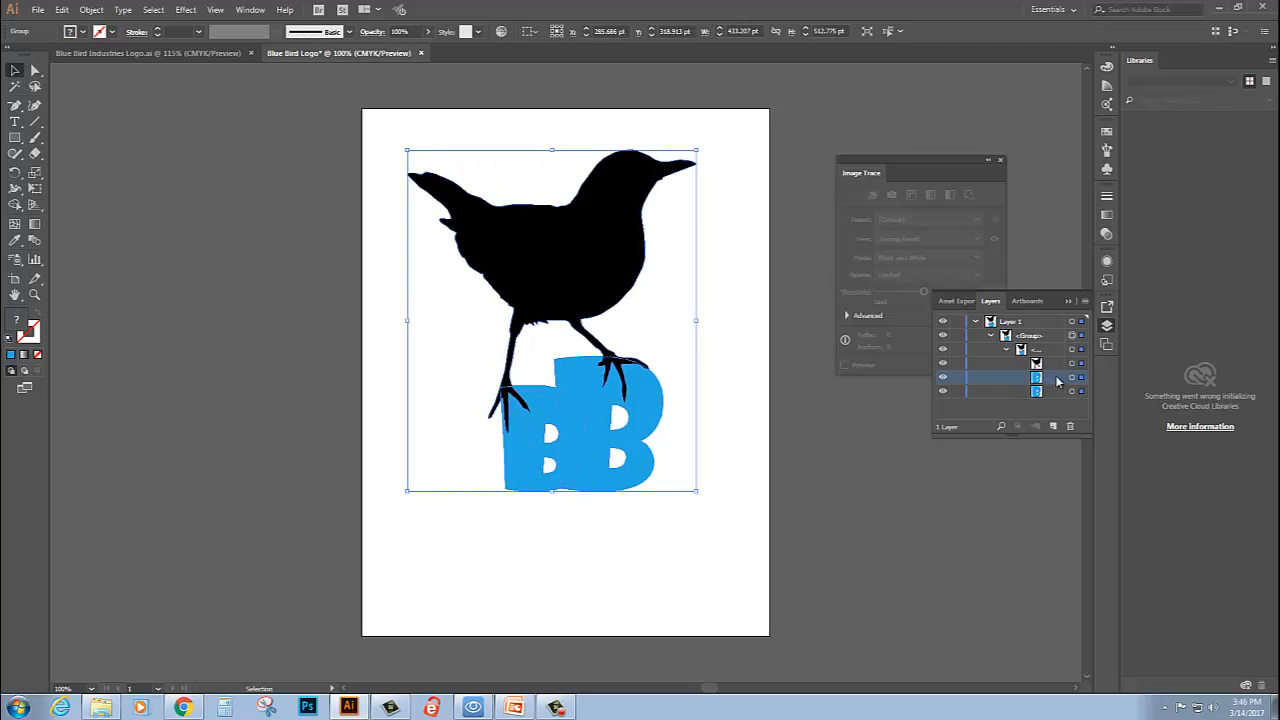
pyautogui.click(1073, 377)
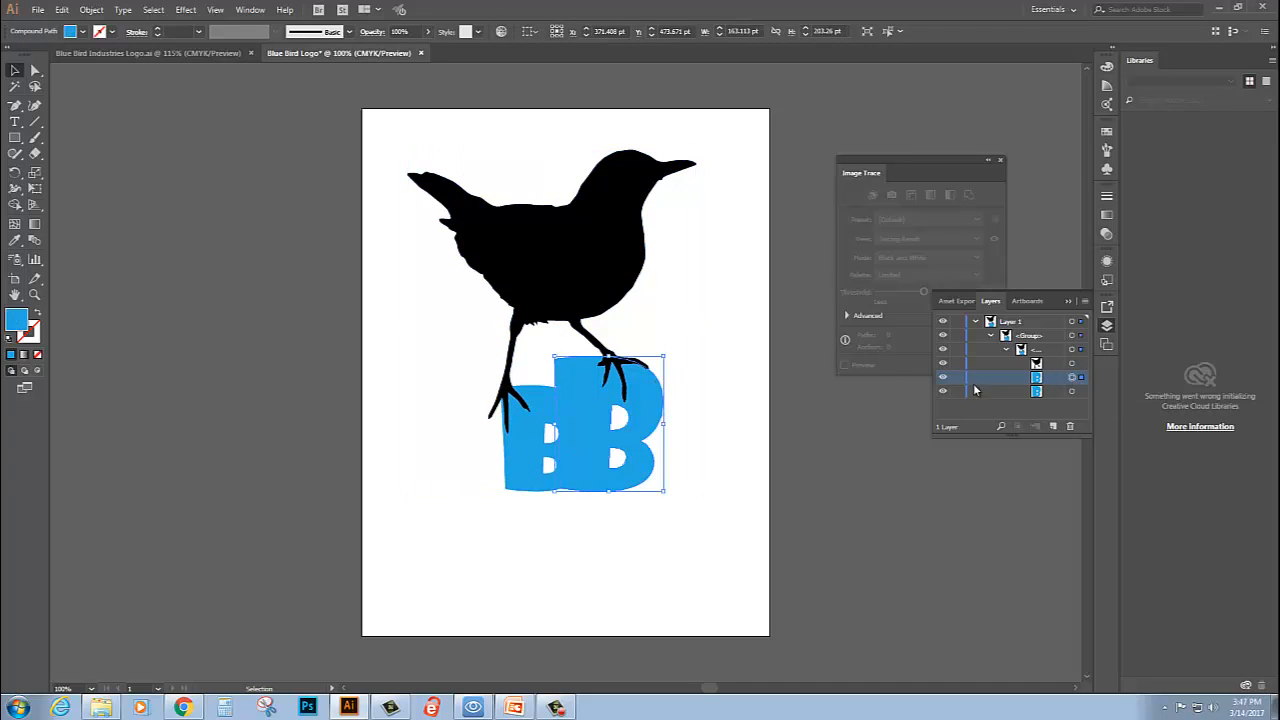
pyautogui.click(1072, 391)
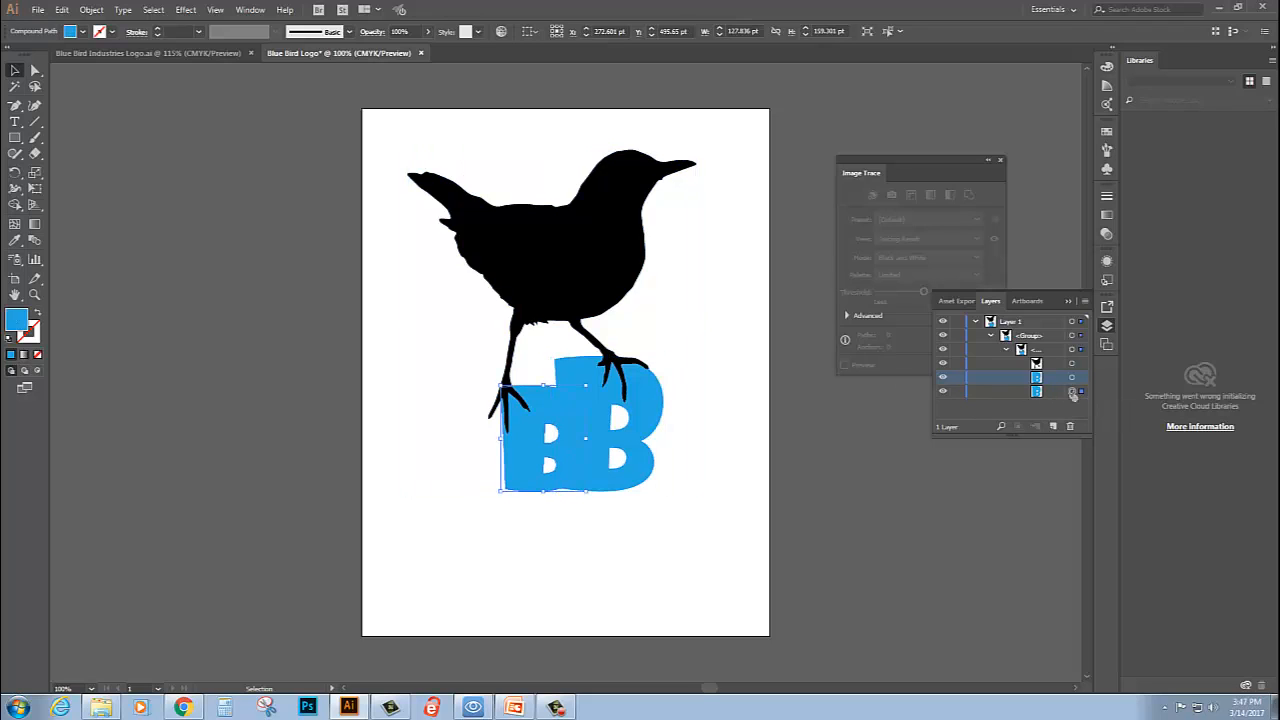
pyautogui.press('Left')
pyautogui.press('Left')
pyautogui.press('Left')
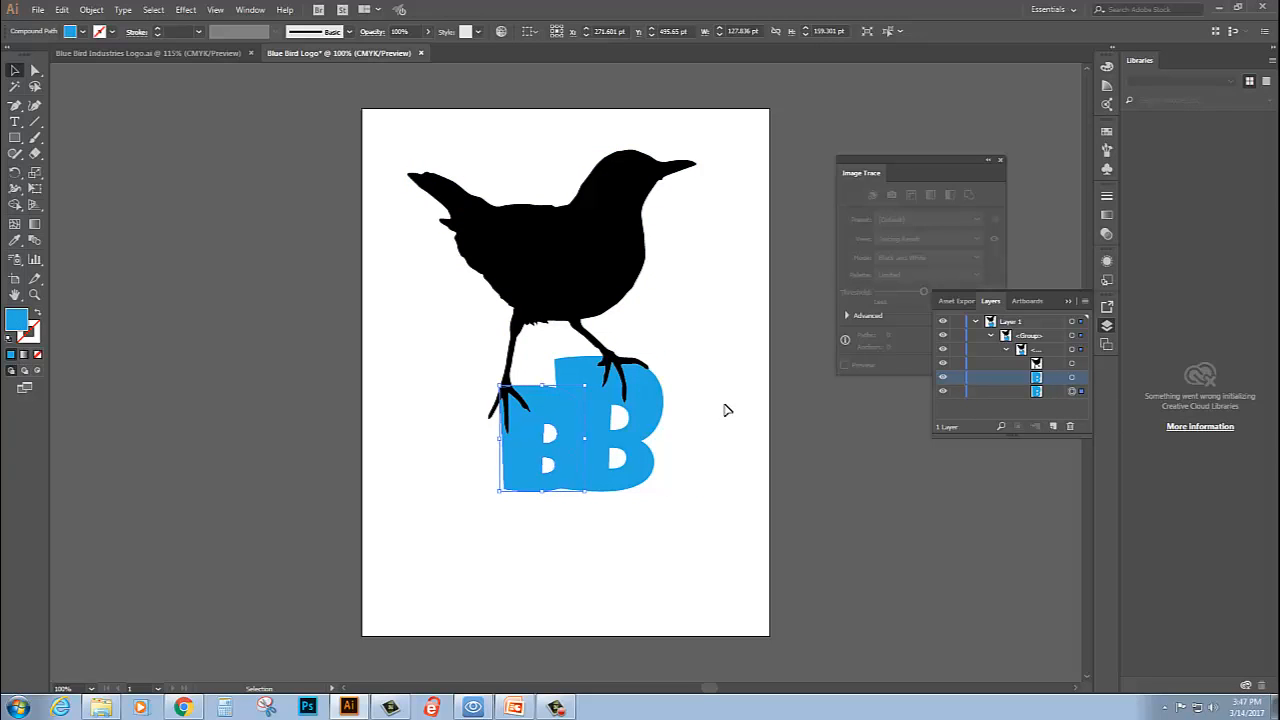
pyautogui.click(732, 350)
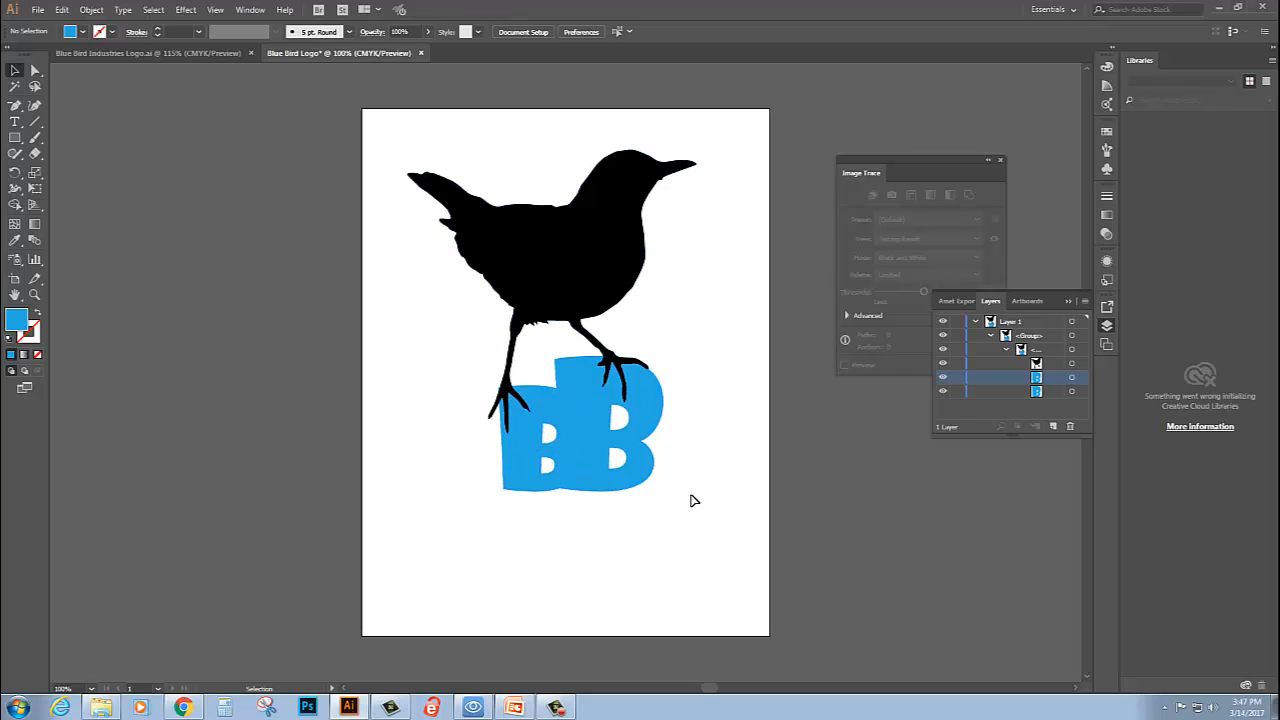
# - Select only the smaller B with Direct Selection and nudge it slightly back to the right
pyautogui.click(541, 466)
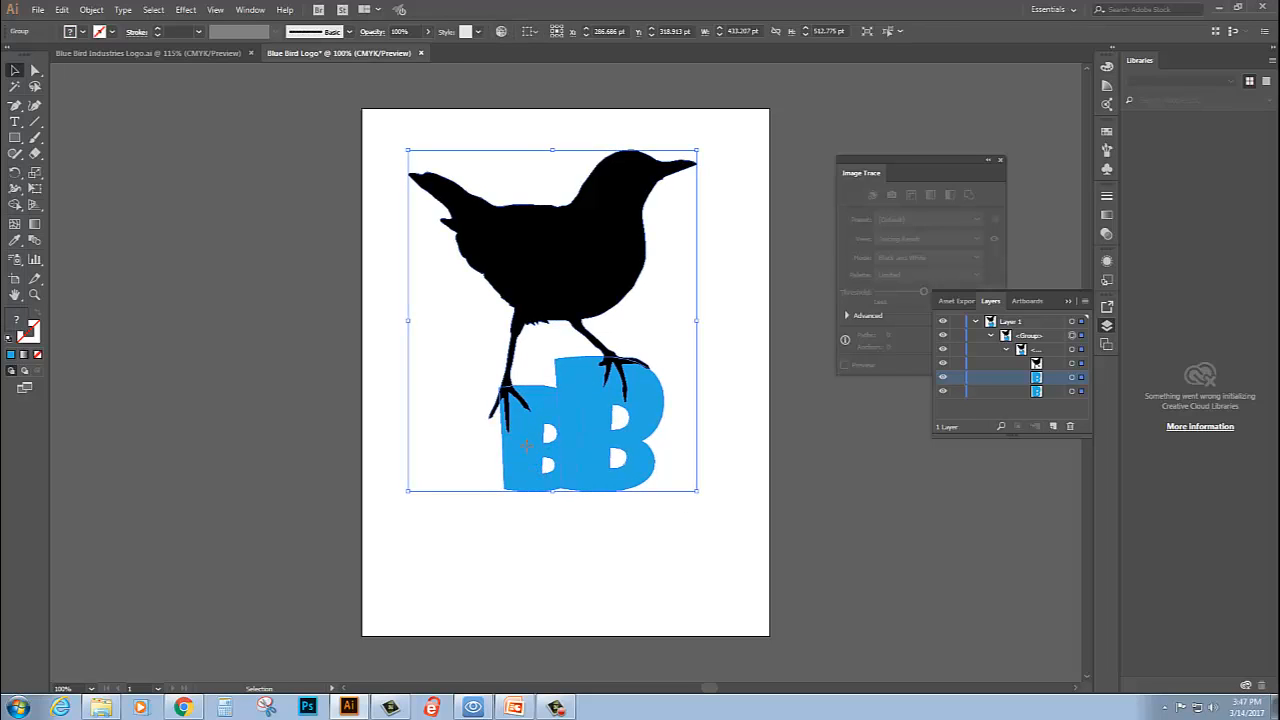
pyautogui.click(540, 563)
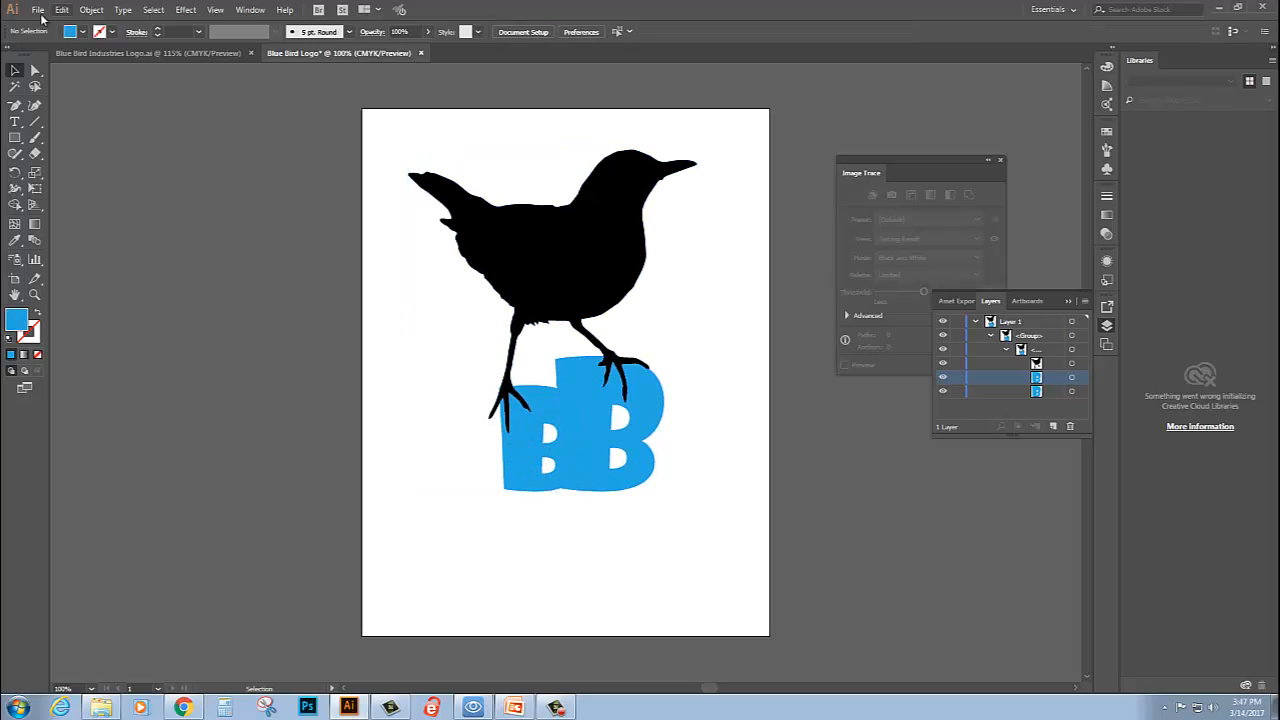
pyautogui.press('a')
pyautogui.click(519, 452)
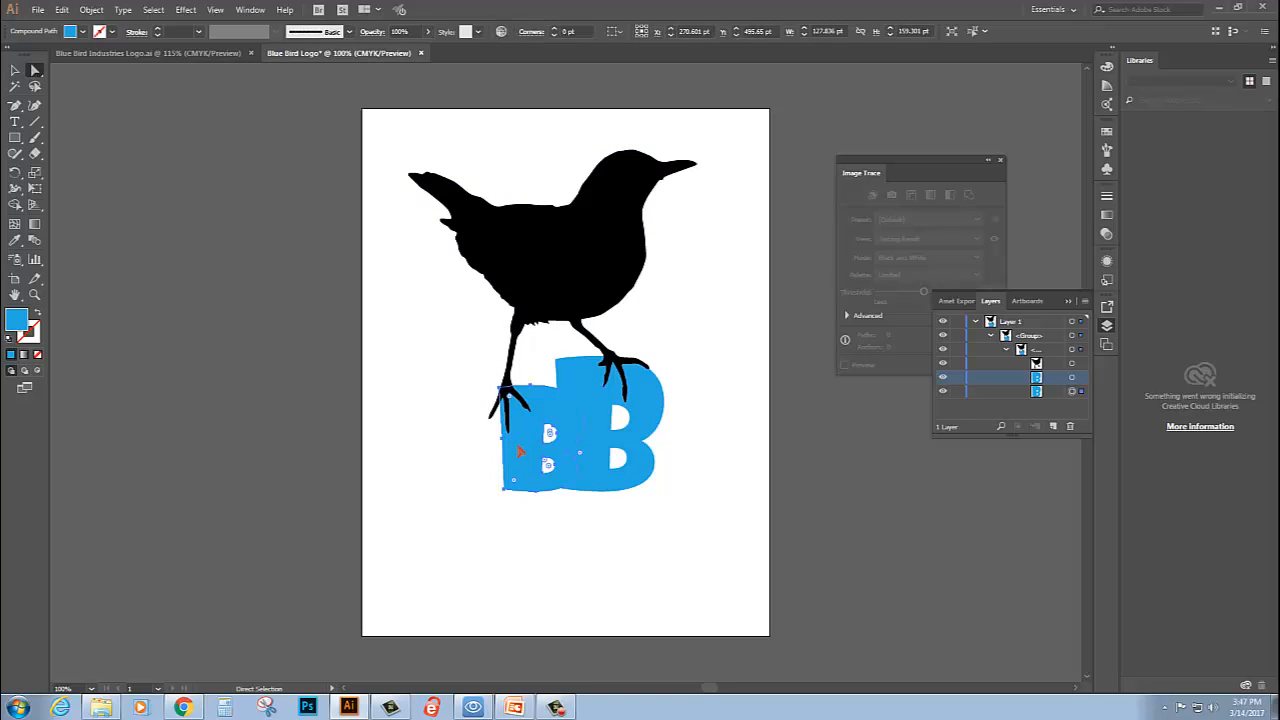
pyautogui.press('Right')
pyautogui.press('Right')
pyautogui.click(470, 366)
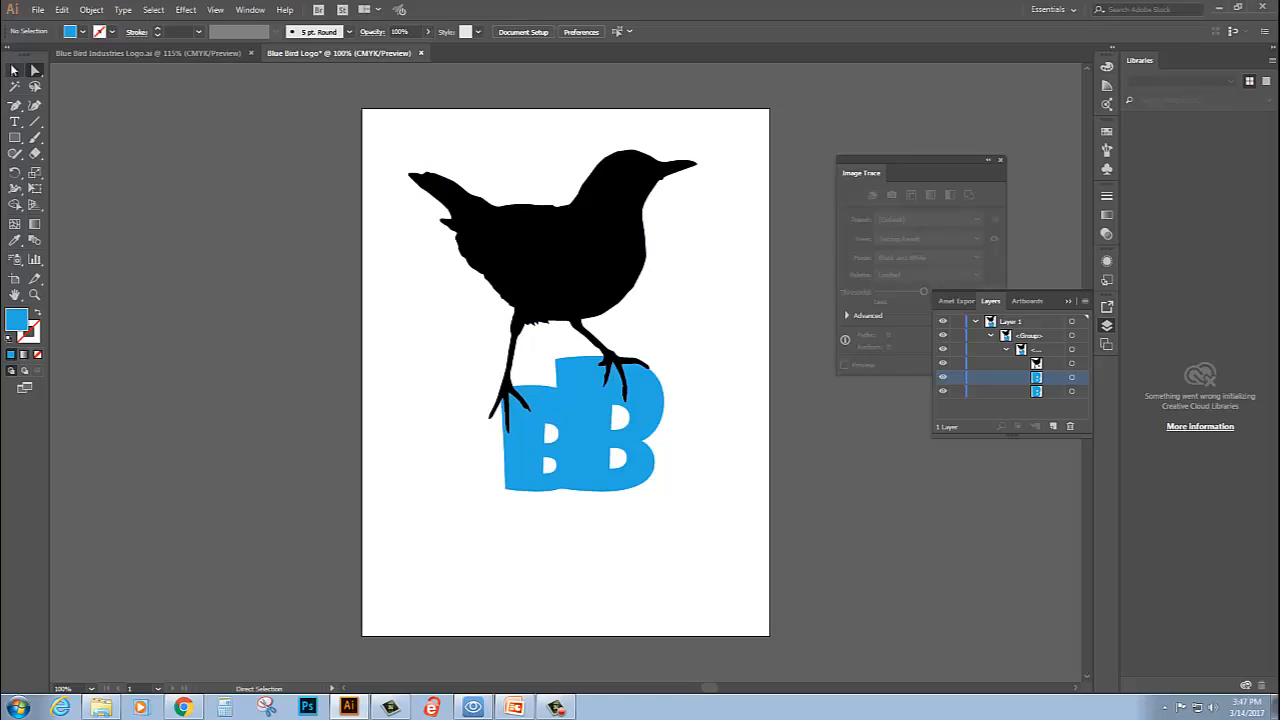
pyautogui.click(17, 72)
pyautogui.moveTo(454, 483); pyautogui.dragTo(699, 536)
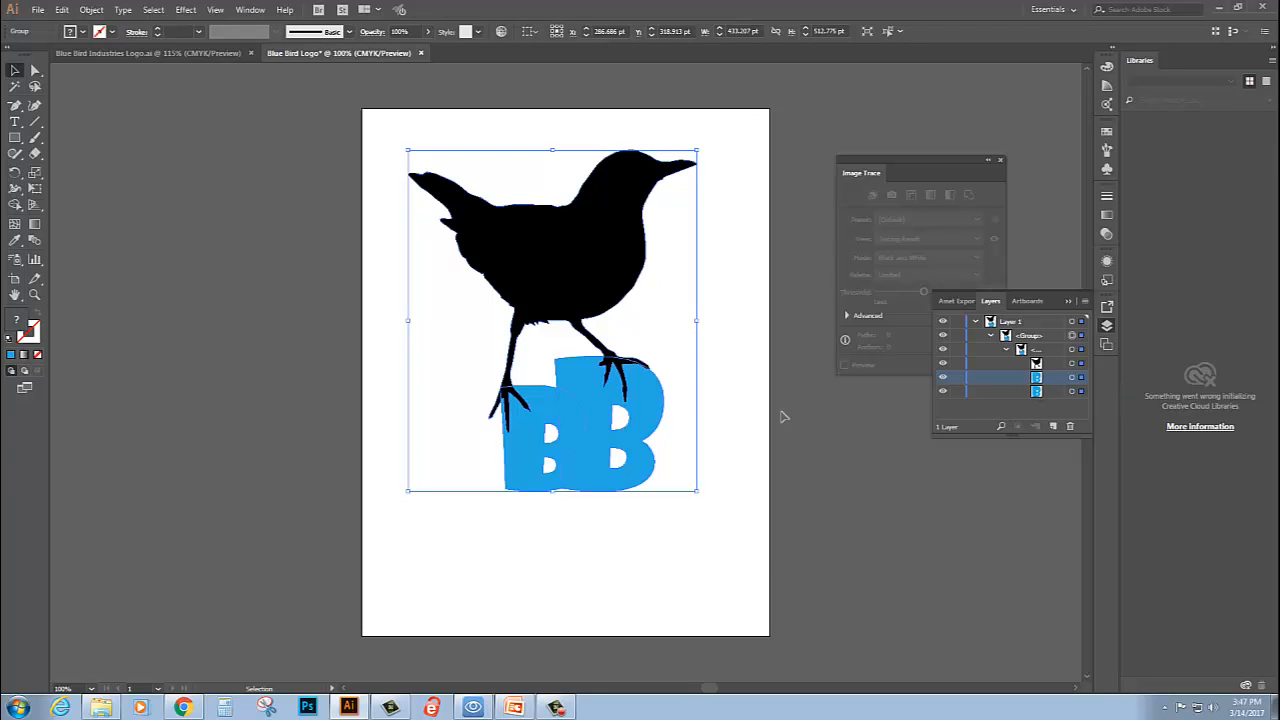
pyautogui.keyDown('shift'); pyautogui.click(564, 273); pyautogui.keyUp('shift')
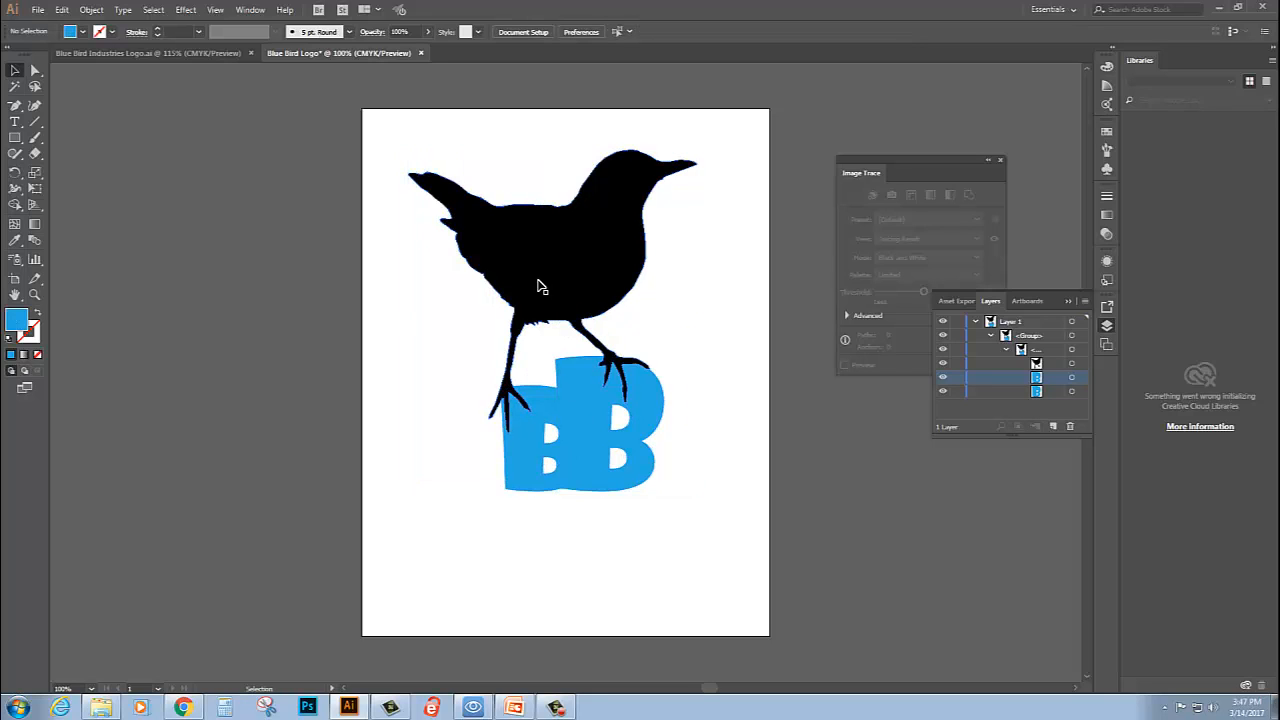
pyautogui.click(532, 478)
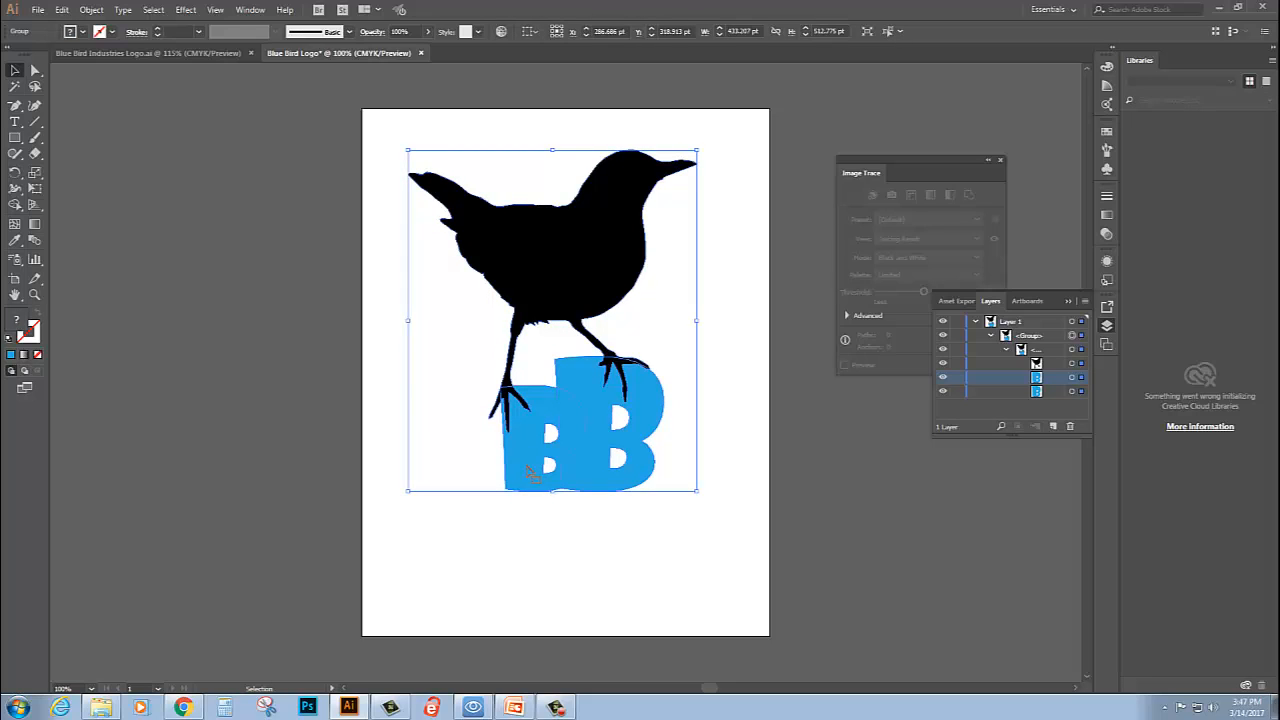
pyautogui.moveTo(1048, 385); pyautogui.dragTo(1054, 360)
pyautogui.click(1051, 391)
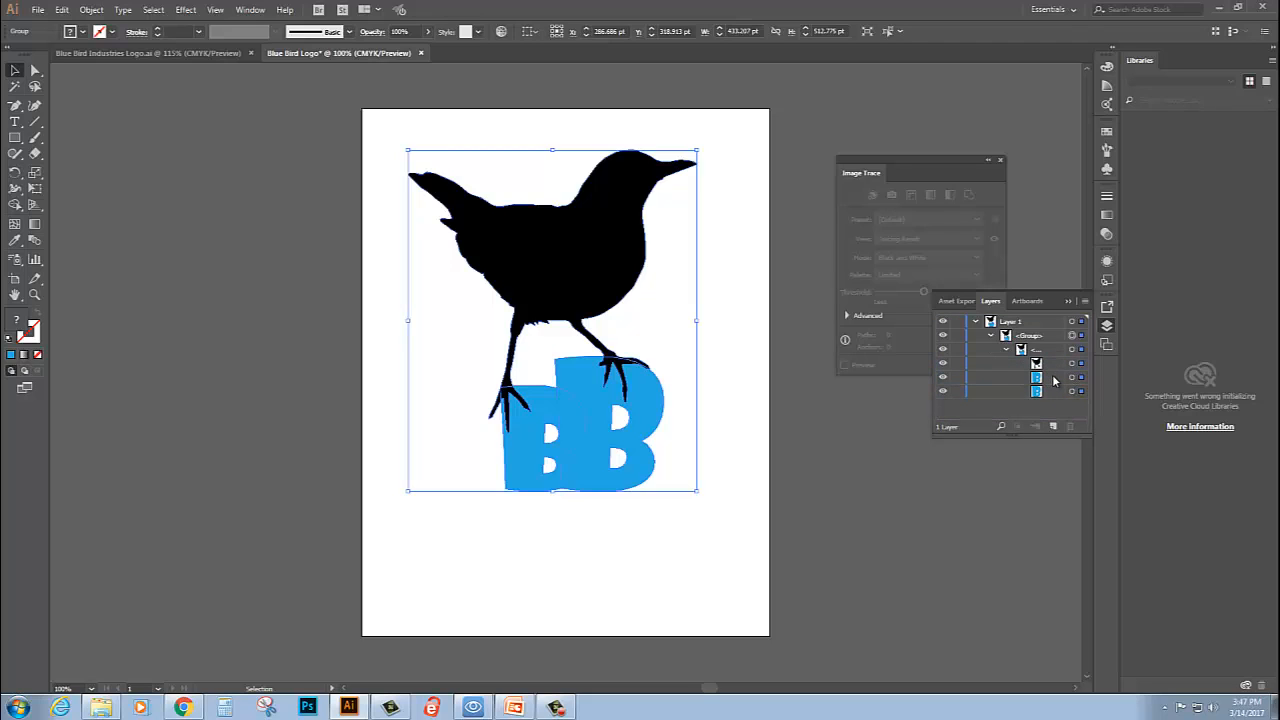
pyautogui.click(1053, 380)
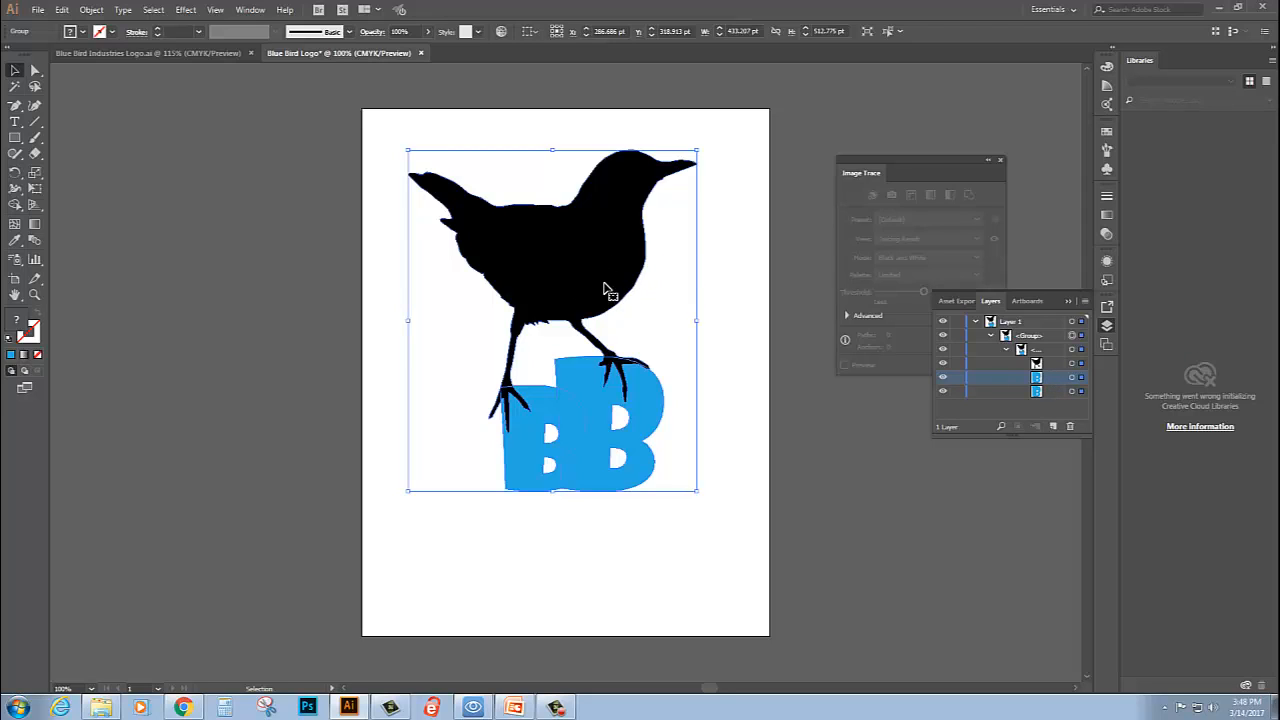
# - Target only the two B shapes in the layer list and split them where they overlap with Pathfinder Divide
pyautogui.click(1071, 379)
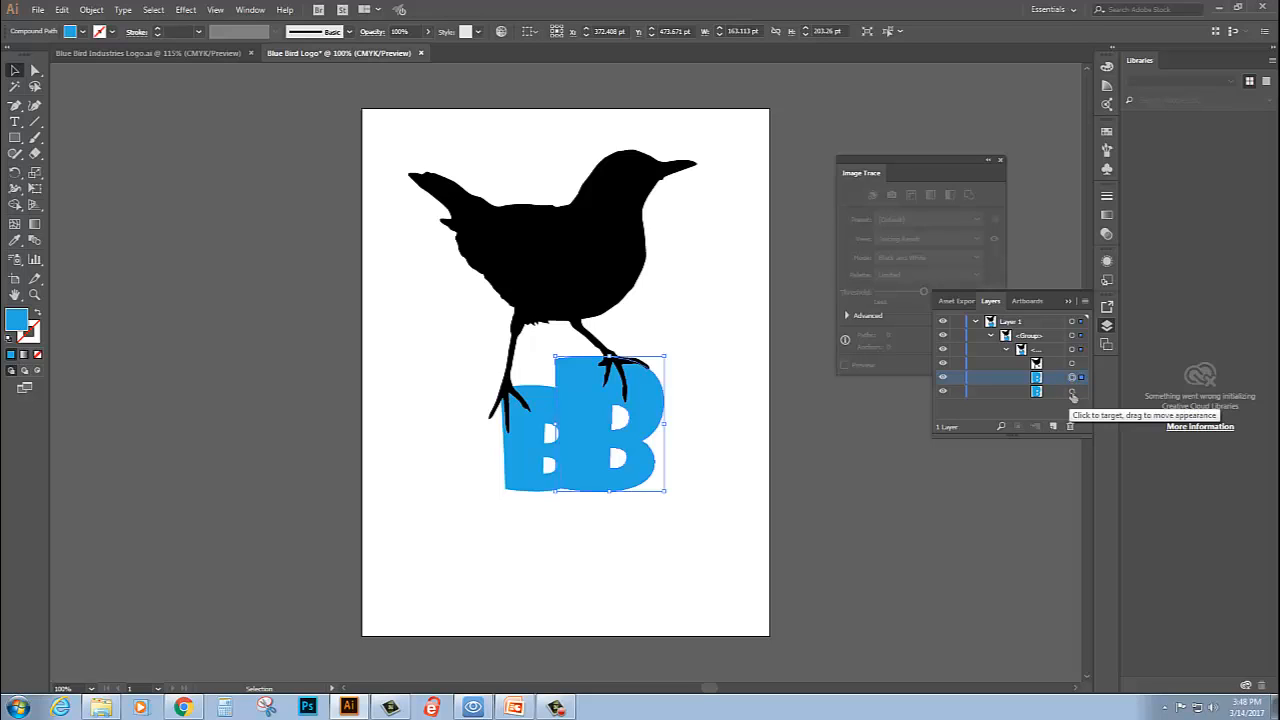
pyautogui.keyDown('shift'); pyautogui.click(1072, 393); pyautogui.keyUp('shift')
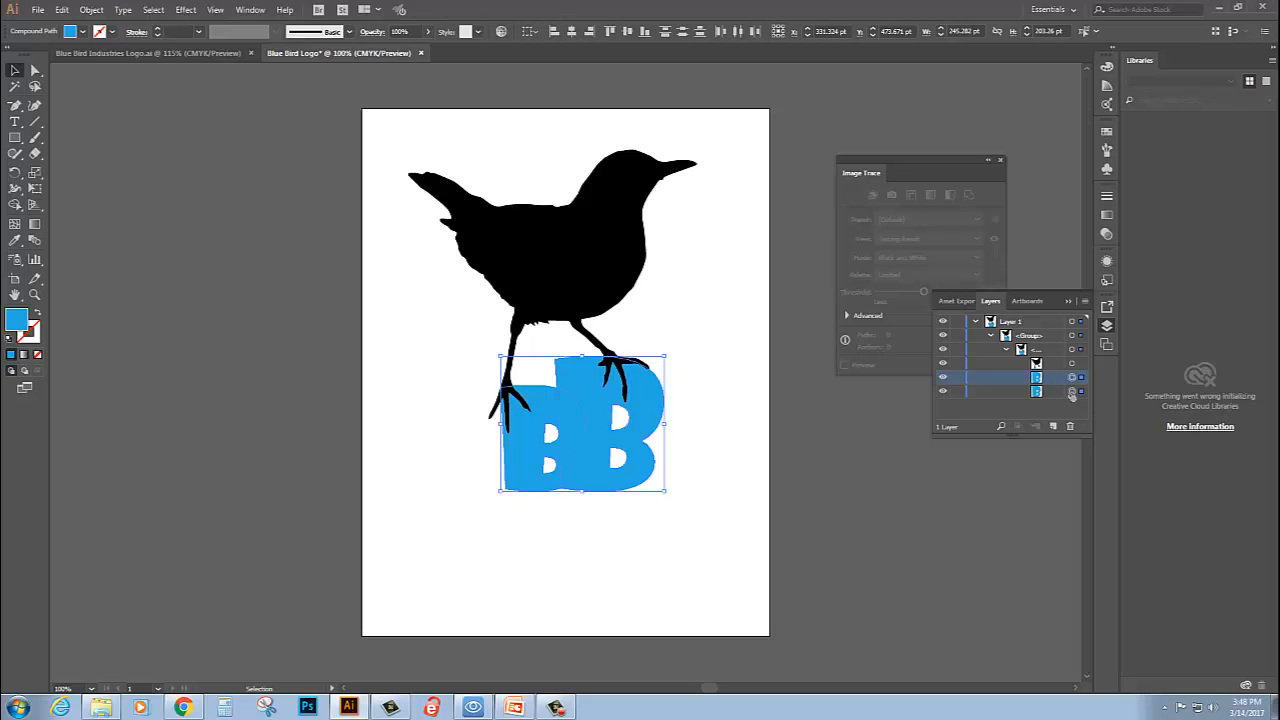
pyautogui.moveTo(1072, 395)
pyautogui.mouseDown()
pyautogui.moveTo(1050, 400)
pyautogui.moveTo(1042, 372)
pyautogui.moveTo(1071, 380)
pyautogui.mouseUp()
pyautogui.click(248, 10)
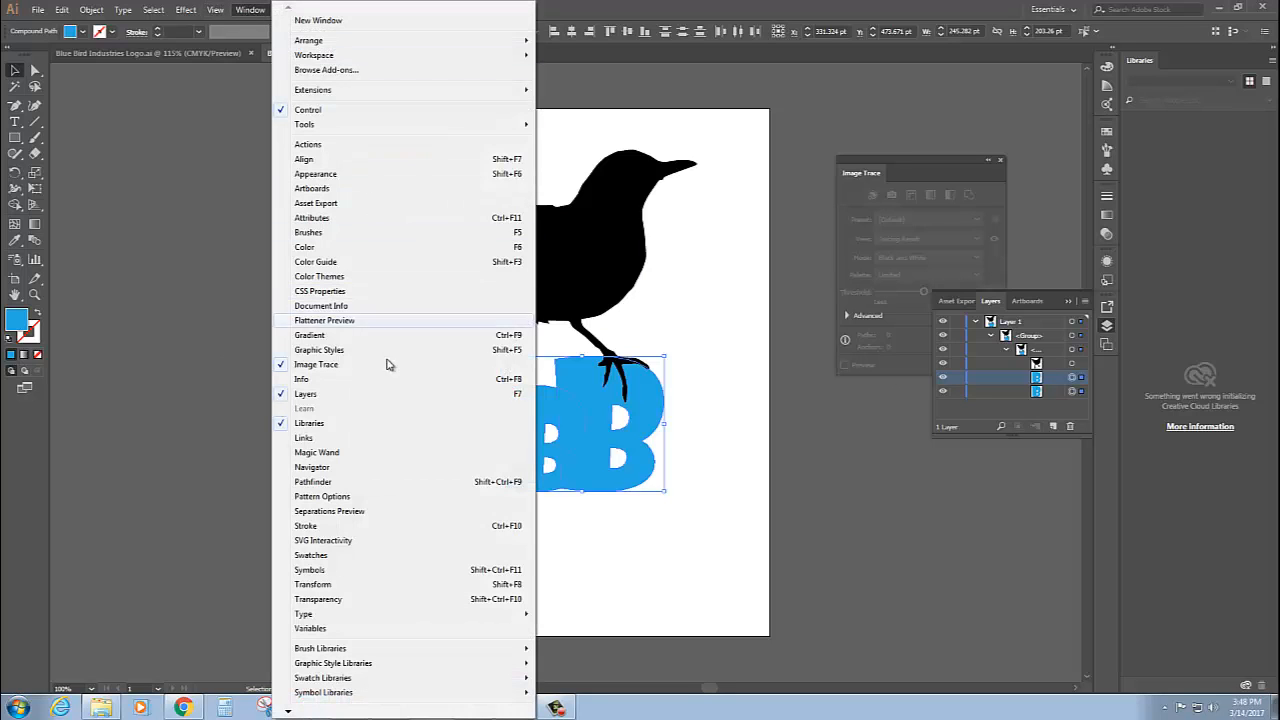
pyautogui.click(362, 482)
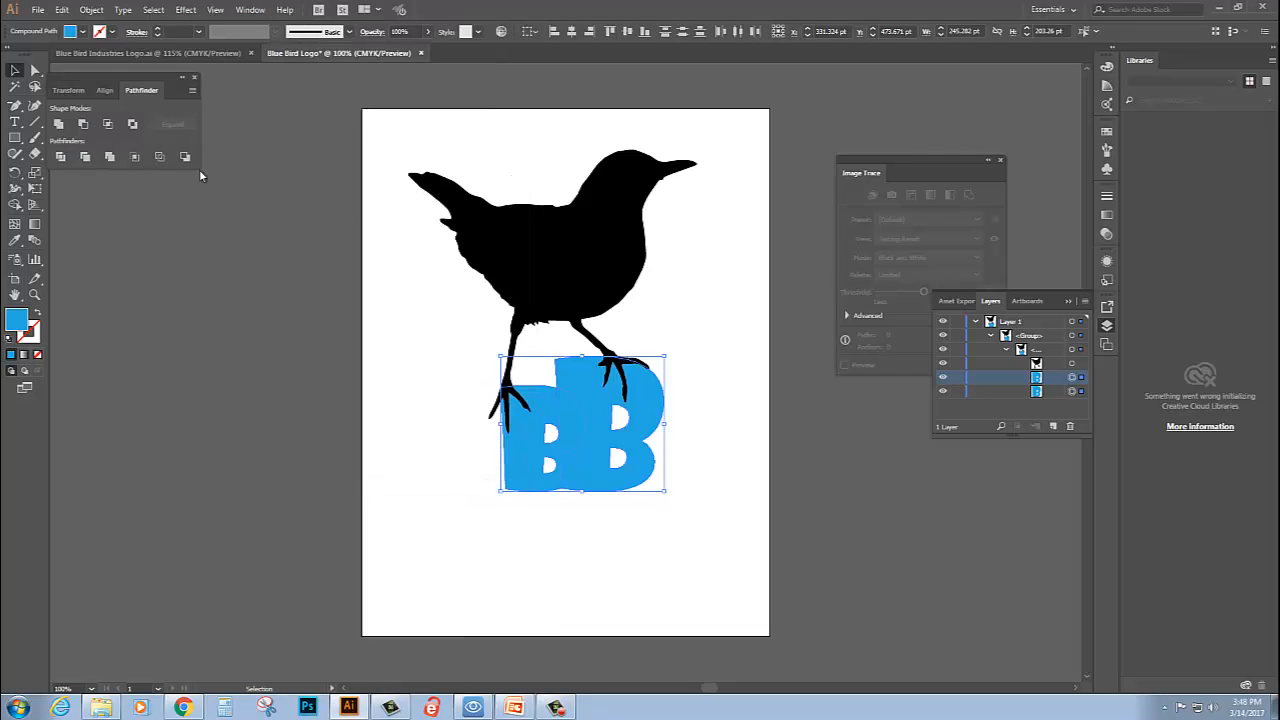
pyautogui.moveTo(111, 74); pyautogui.dragTo(181, 197)
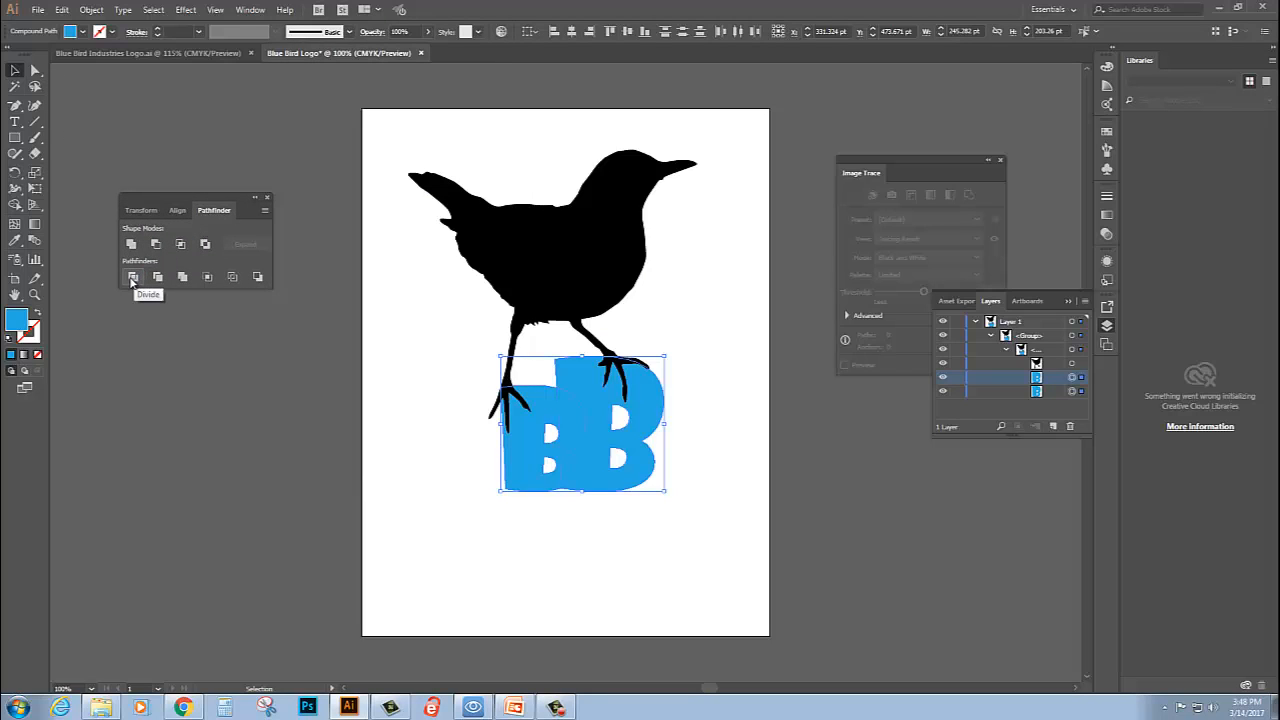
pyautogui.click(133, 279)
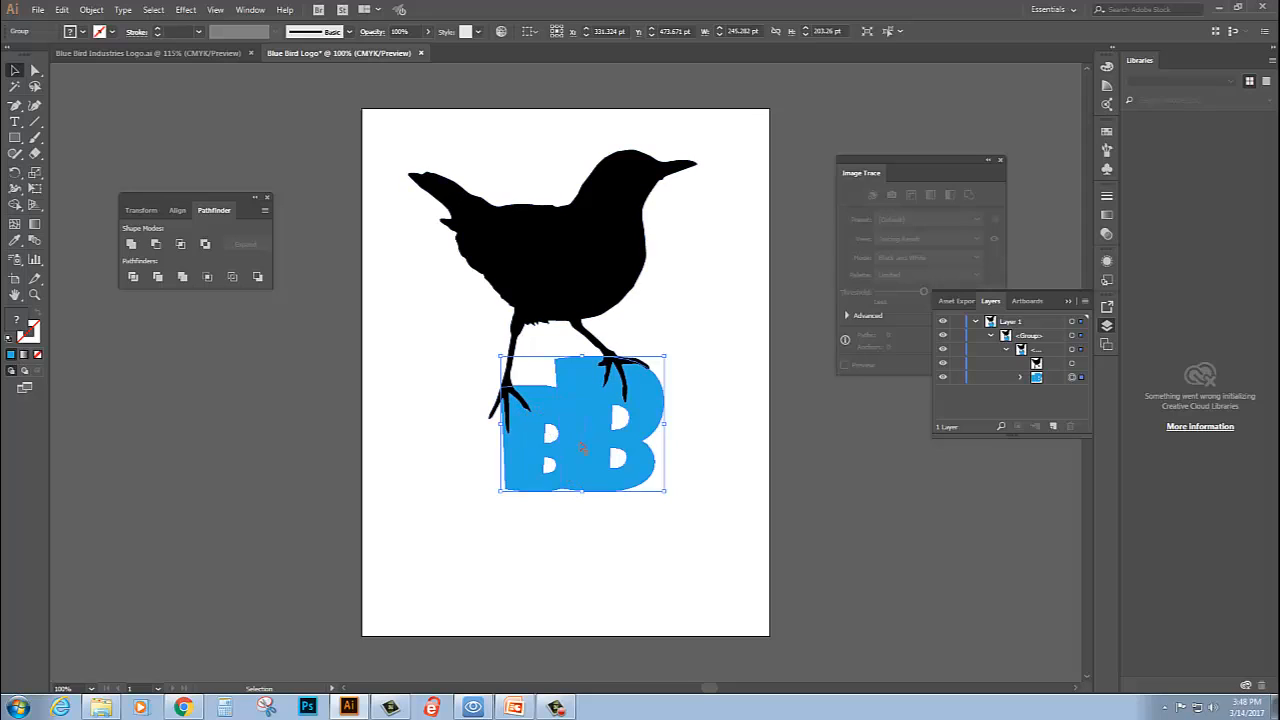
pyautogui.click(706, 501)
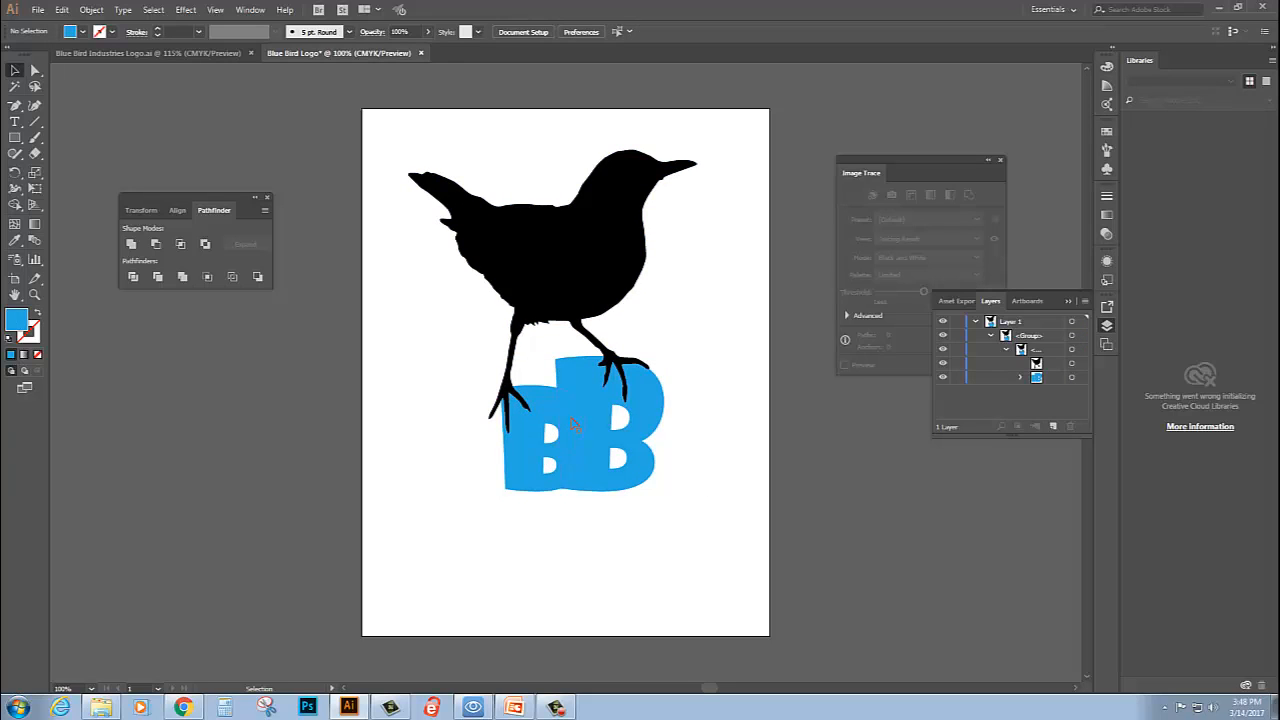
# - Select only the overlap piece between the two Bs with Direct Selection and fill it with a dark violet-blue swatch
pyautogui.click(573, 425)
pyautogui.click(34, 70)
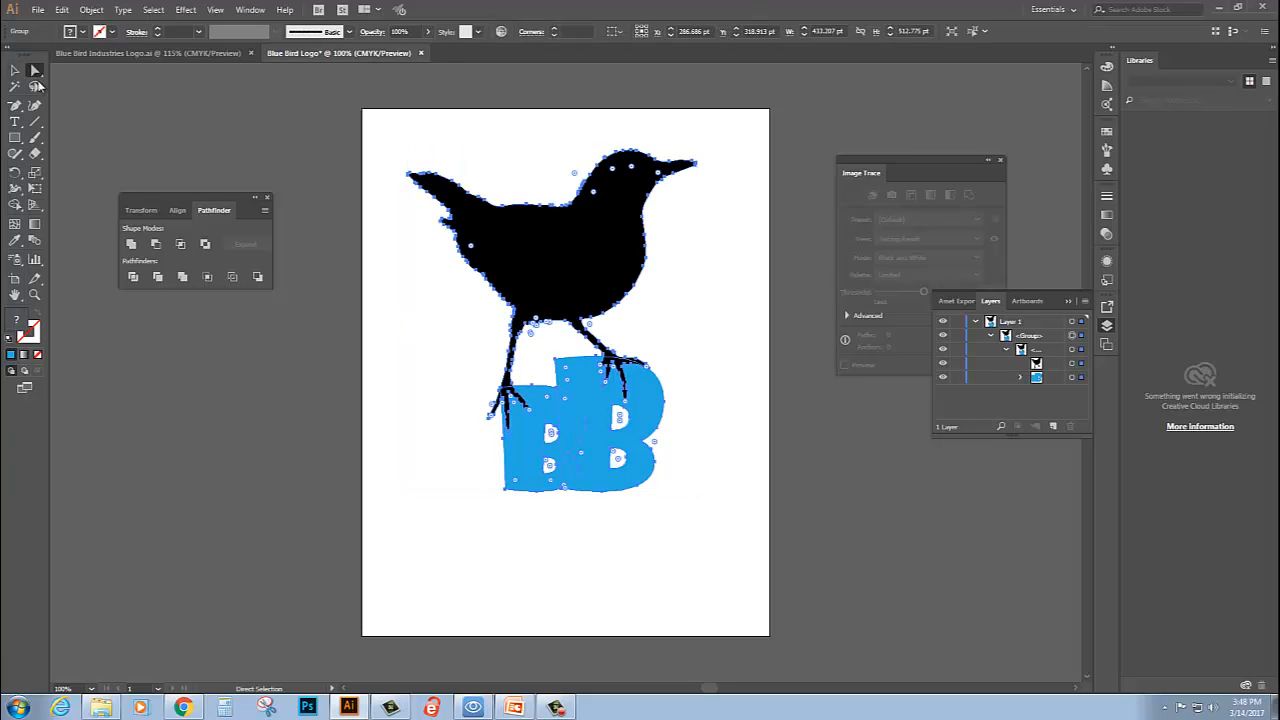
pyautogui.click(586, 423)
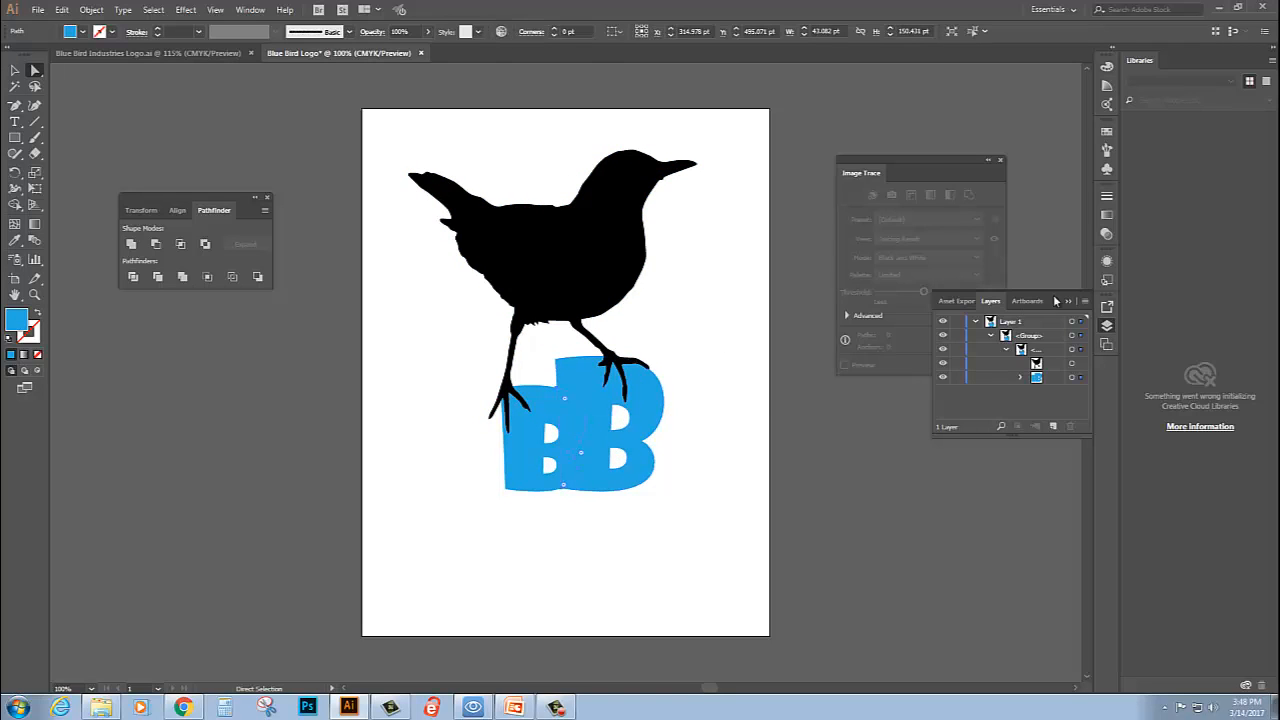
pyautogui.click(1107, 131)
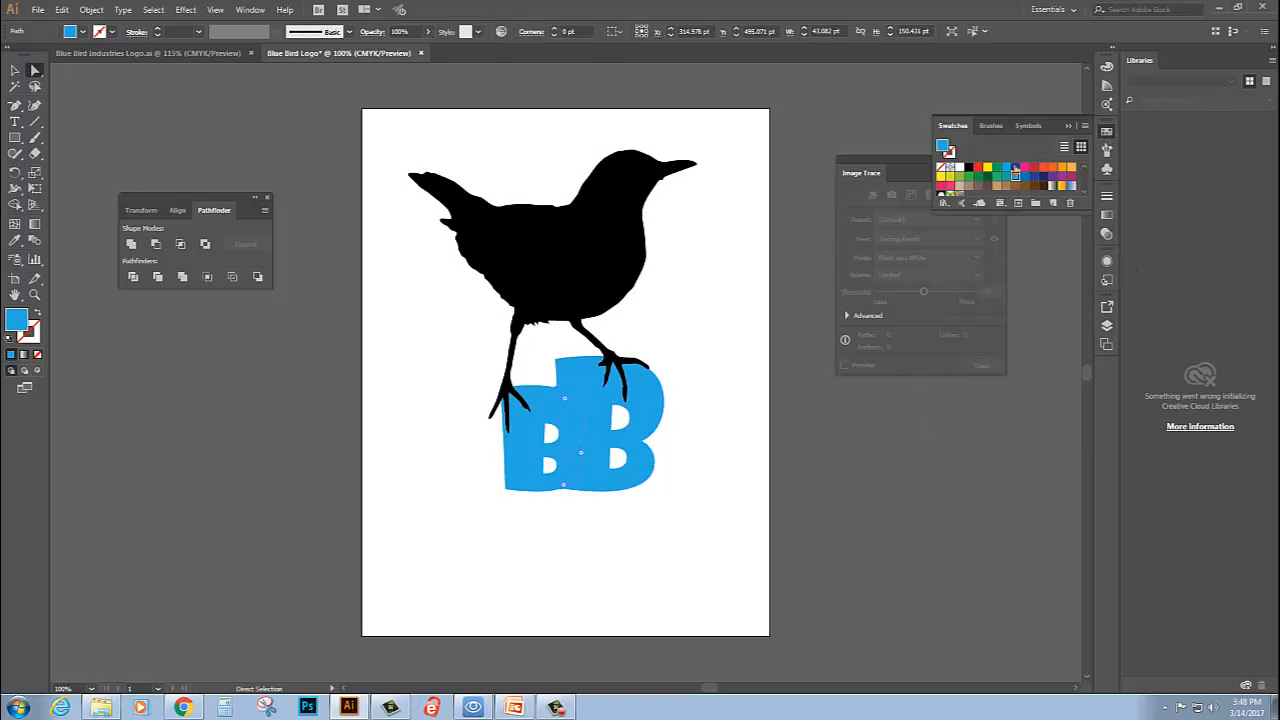
pyautogui.click(1015, 175)
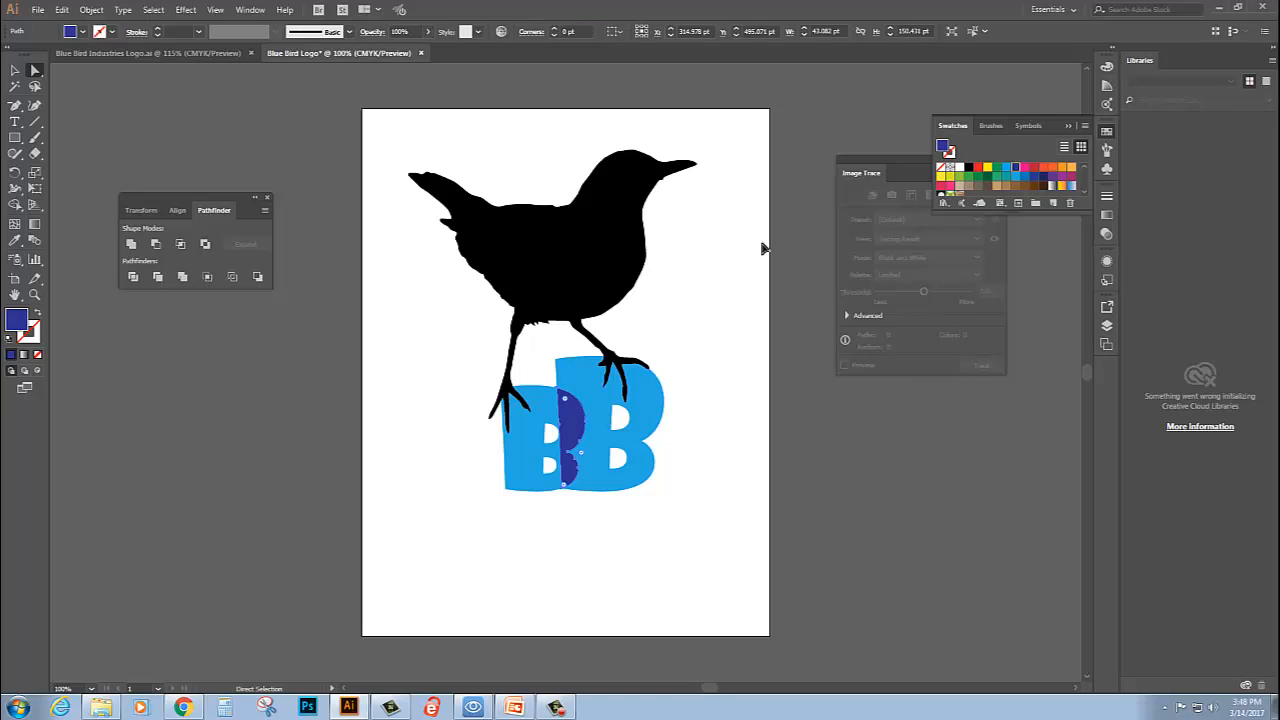
pyautogui.click(817, 468)
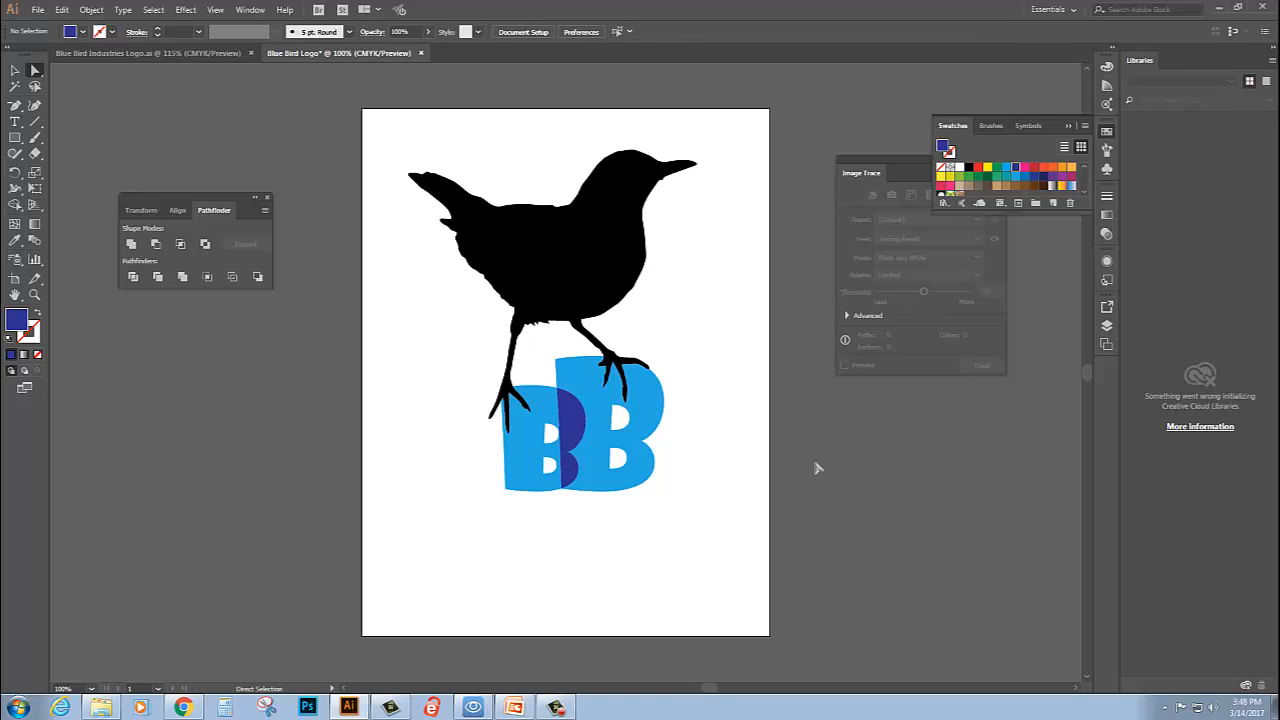
# - Fill the overlap between the two Bs and the bird silhouette with the same medium blue swatch
pyautogui.click(578, 425)
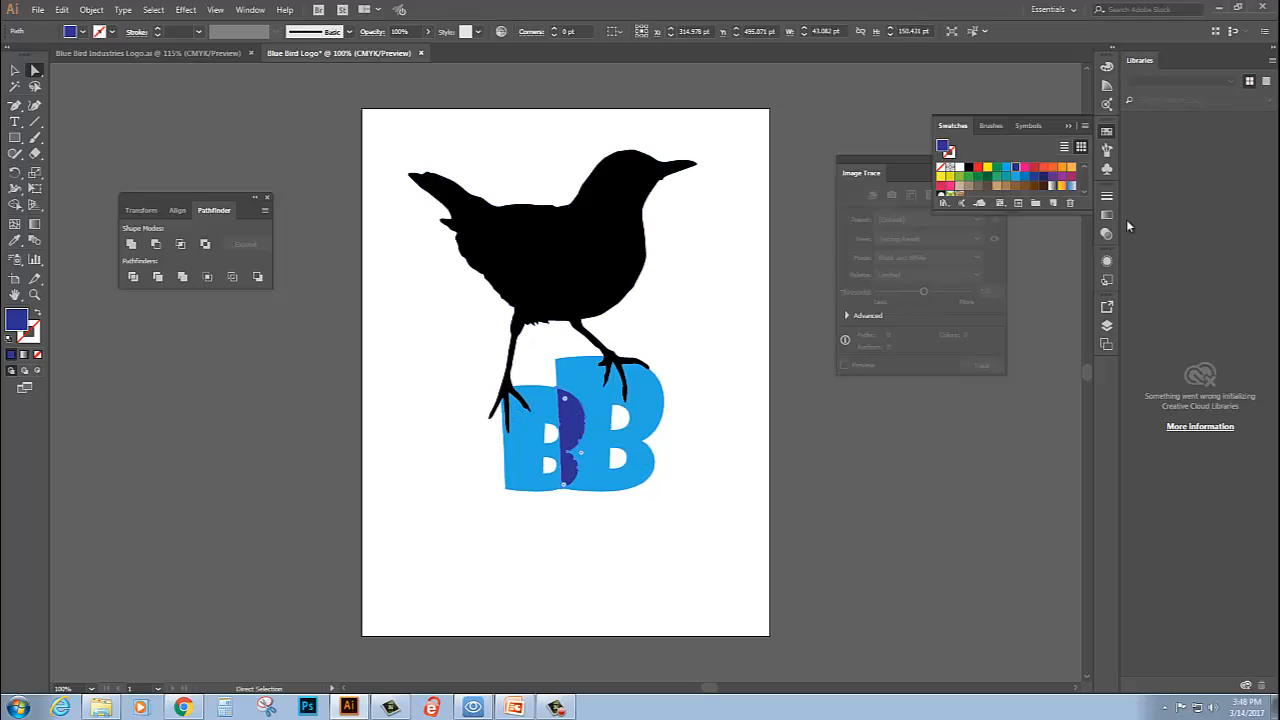
pyautogui.click(1024, 176)
pyautogui.click(763, 288)
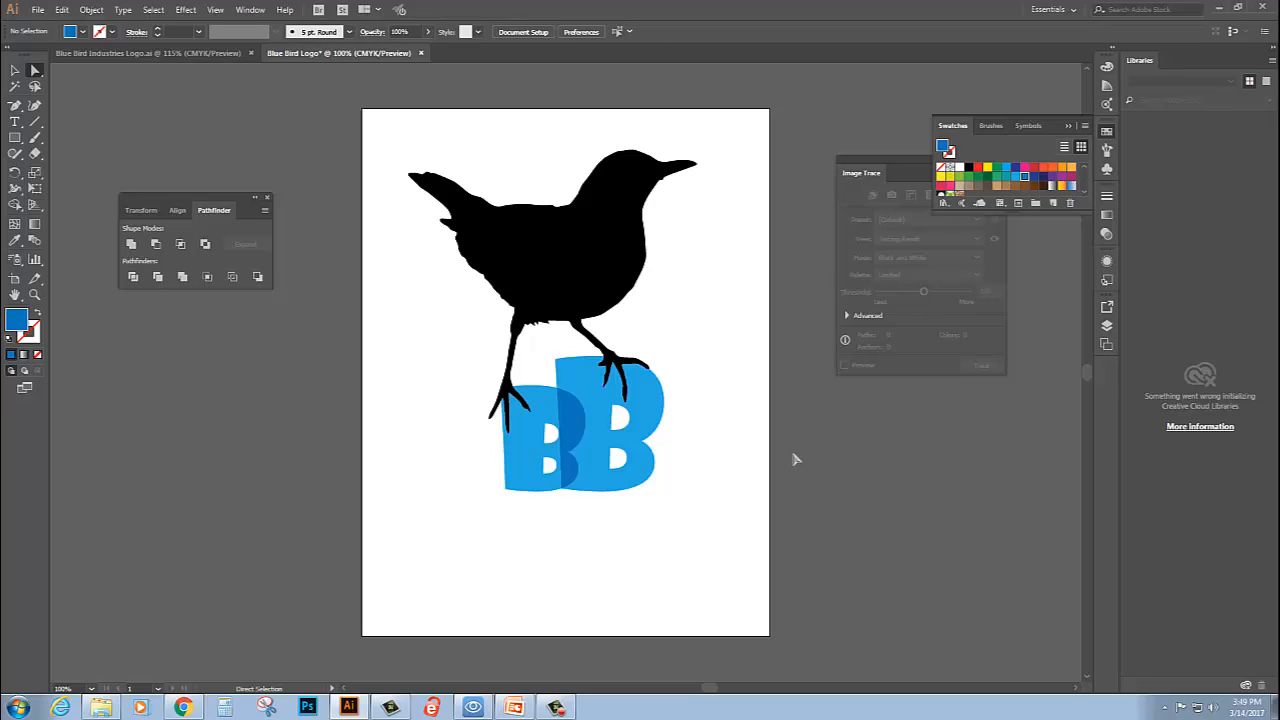
pyautogui.click(630, 245)
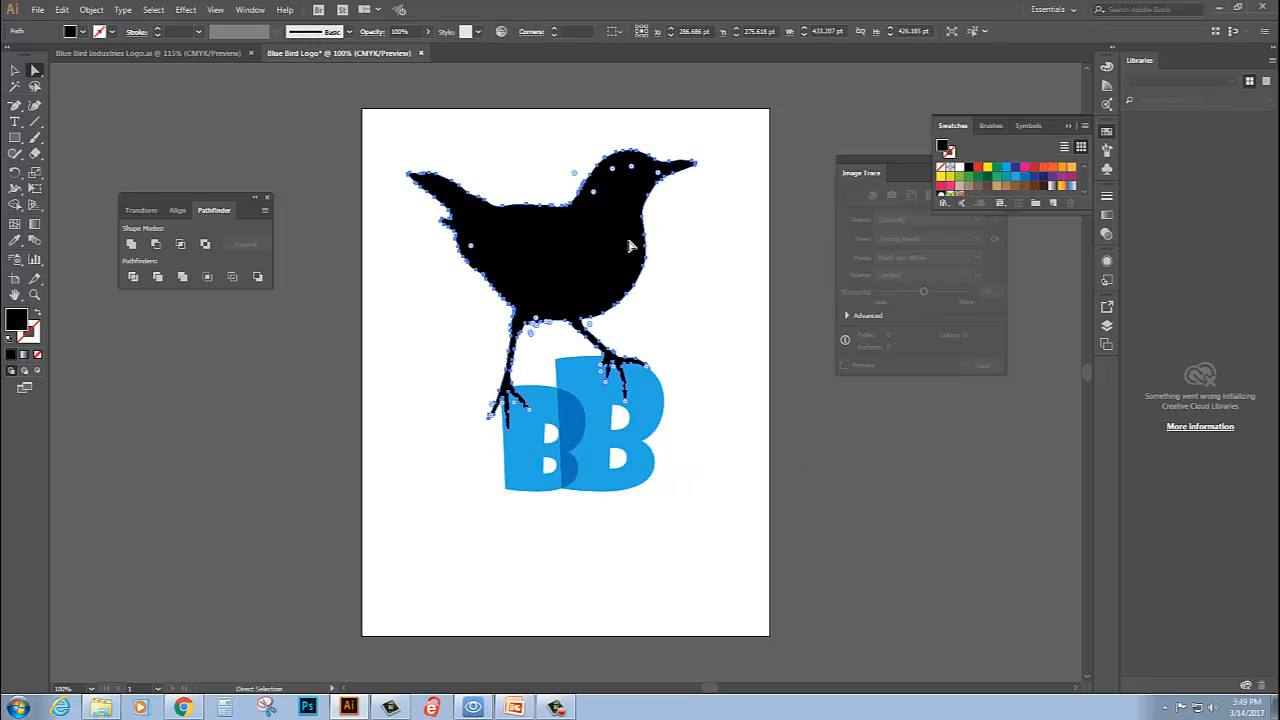
pyautogui.click(1025, 177)
pyautogui.click(693, 279)
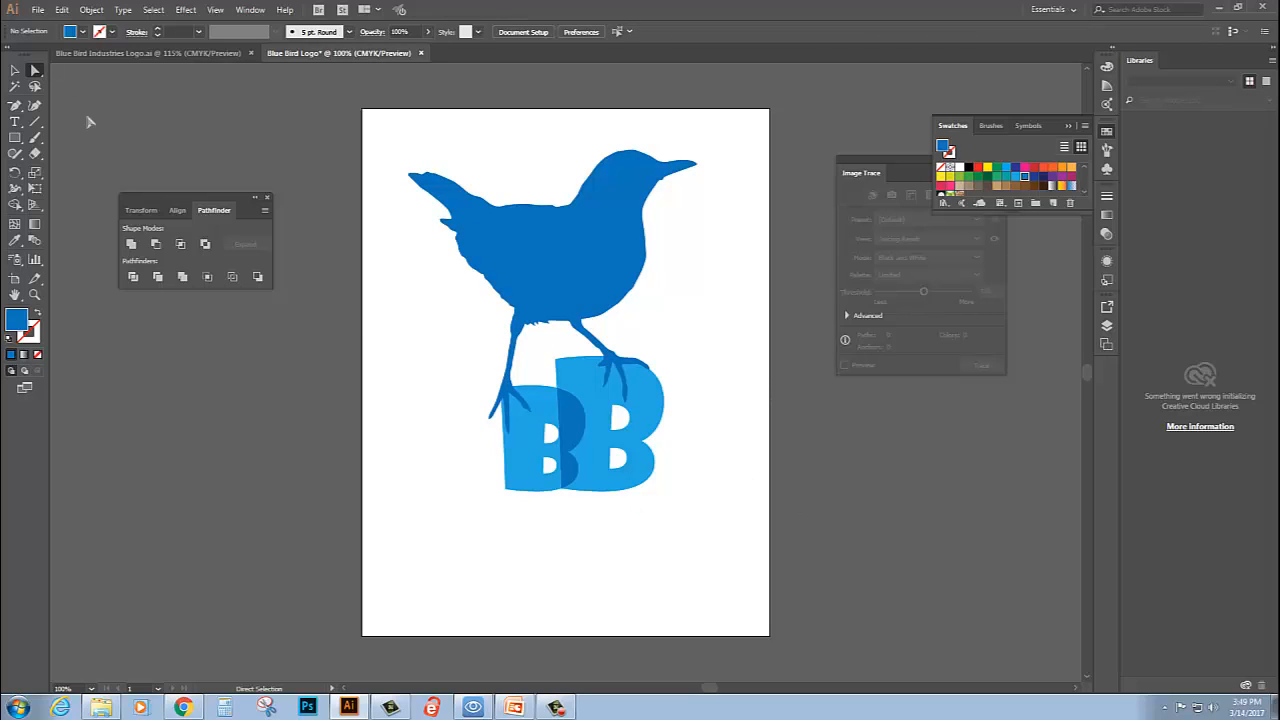
# - Add the point text "Blue Bird" on the artboard below the BB lettering
pyautogui.click(15, 122)
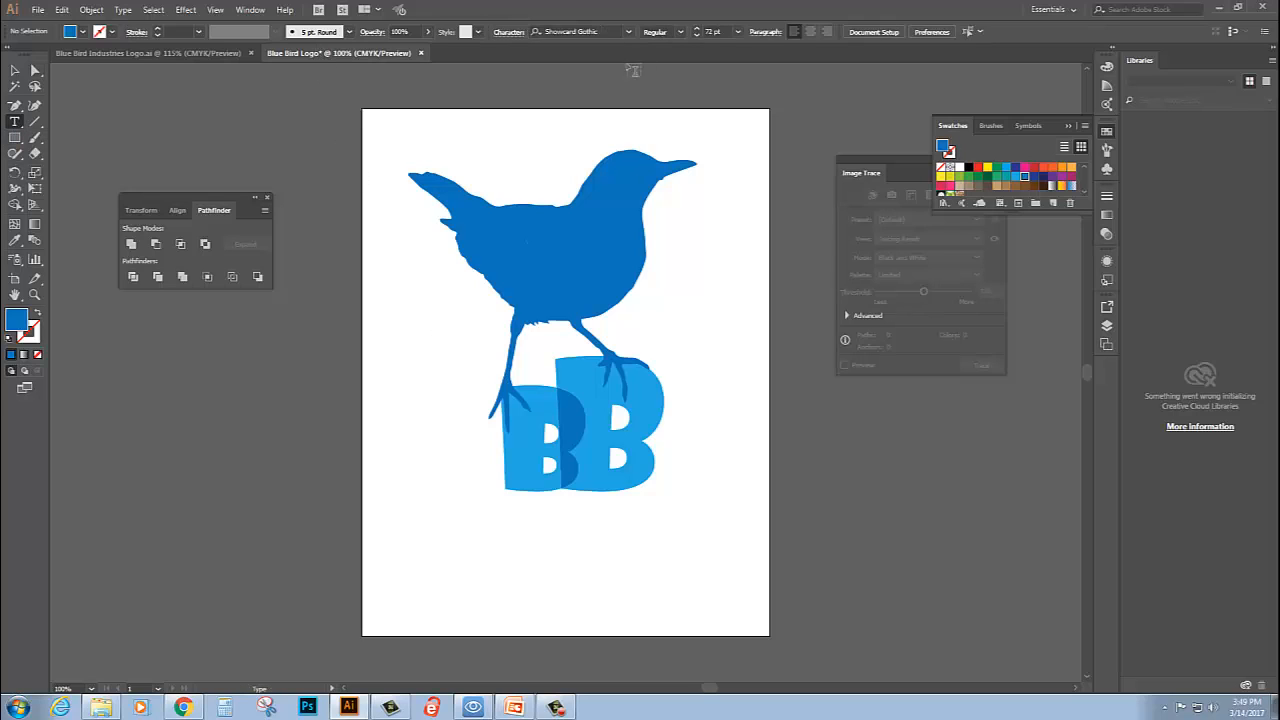
pyautogui.click(447, 565)
pyautogui.click(447, 565)
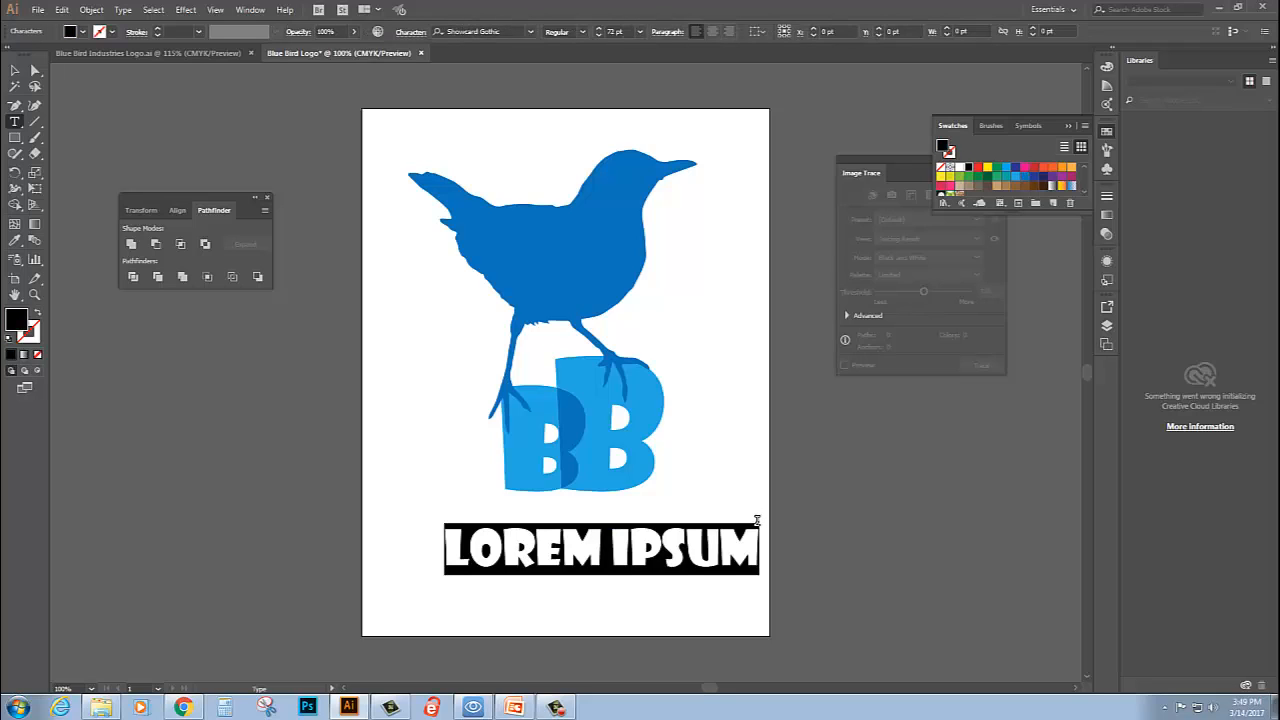
pyautogui.write('BLU')
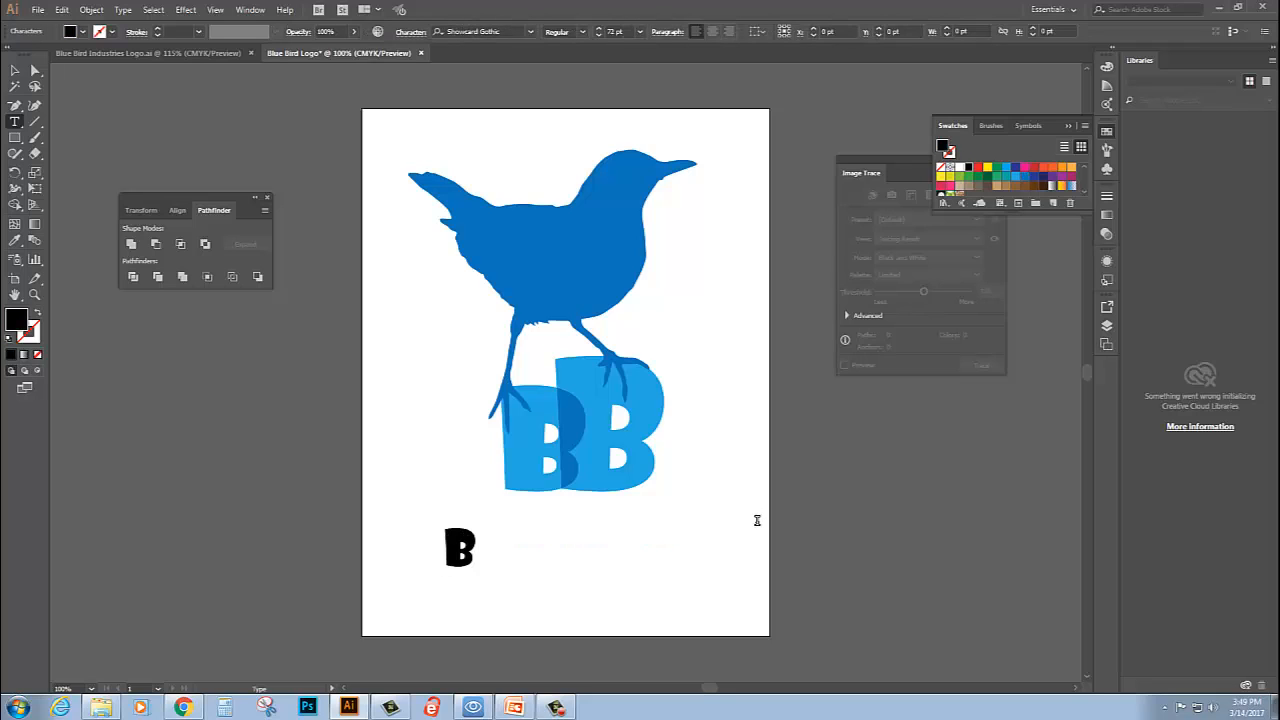
pyautogui.write('BIRD')
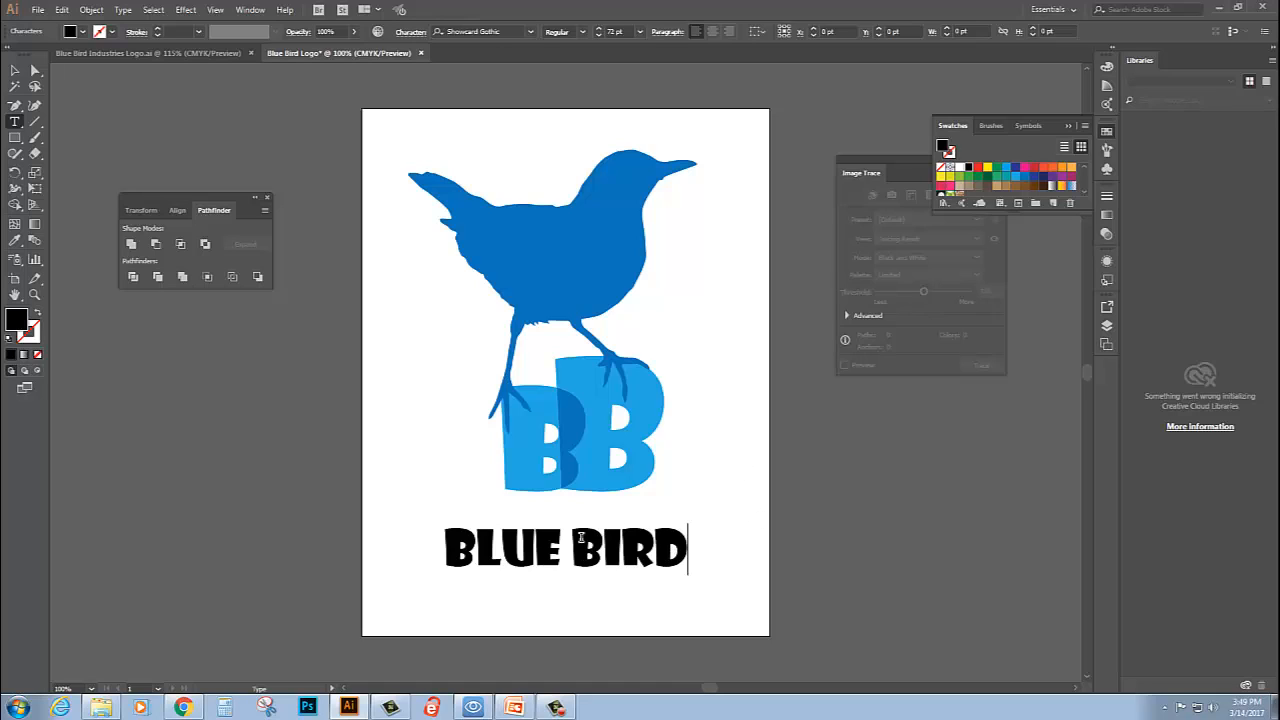
# - Set the whole "Blue Bird" text in Calibri with the Bold style
pyautogui.tripleClick(527, 558)
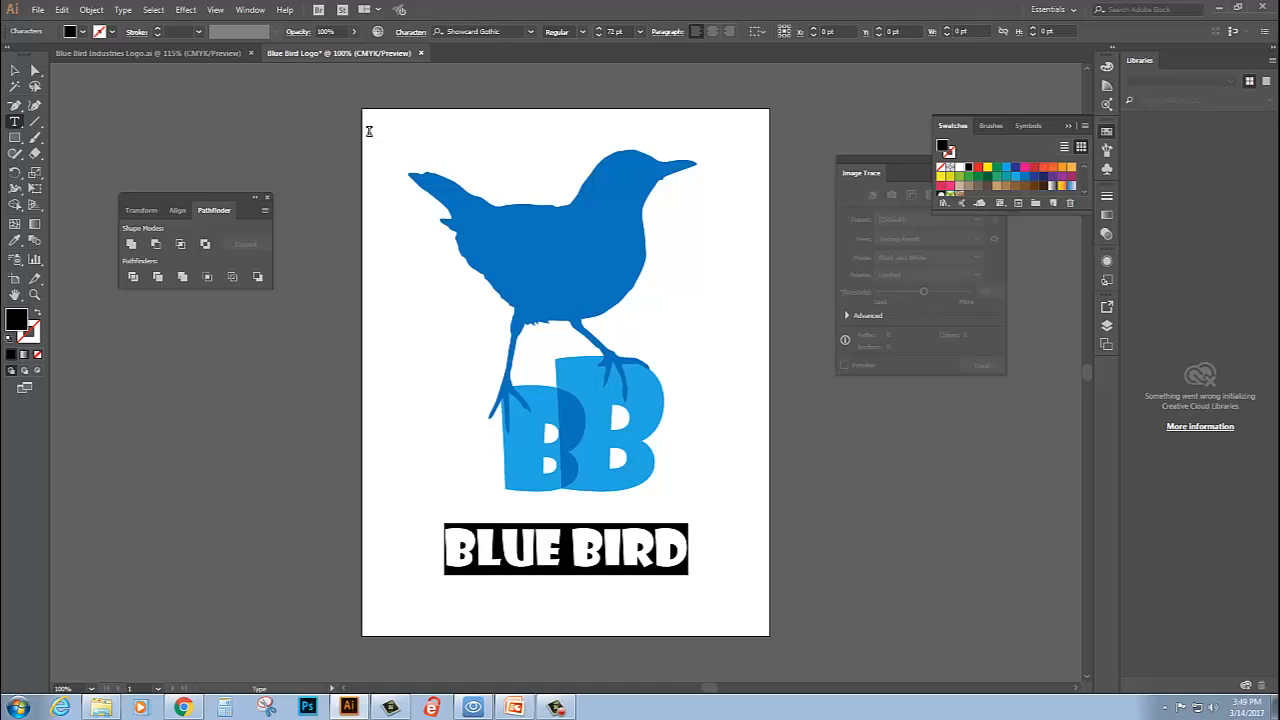
pyautogui.click(530, 31)
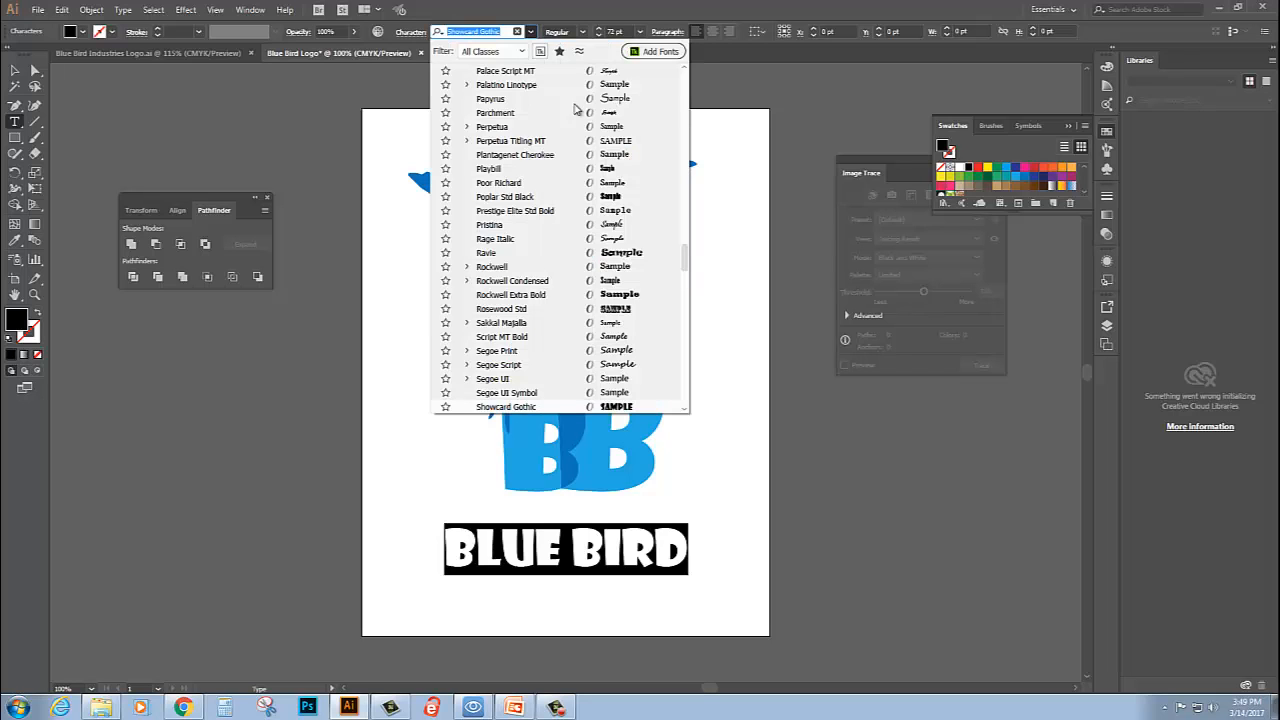
pyautogui.moveTo(681, 255); pyautogui.dragTo(680, 82)
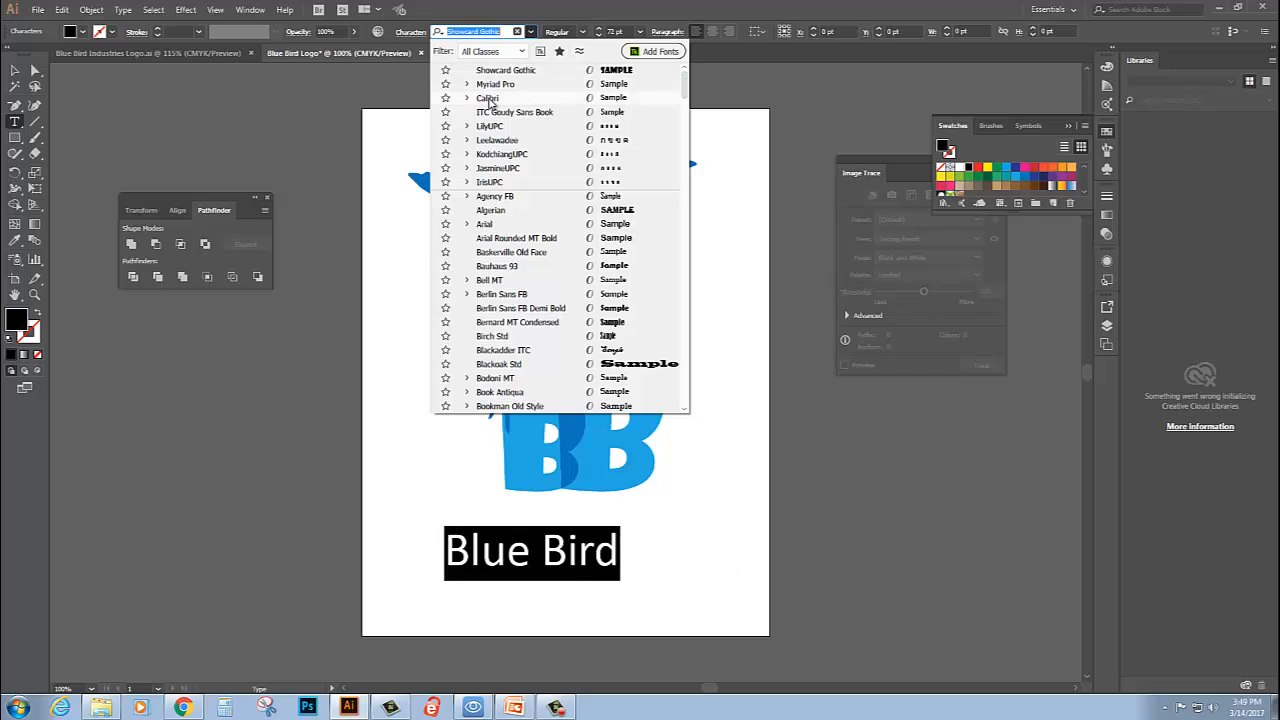
pyautogui.click(487, 98)
pyautogui.click(583, 33)
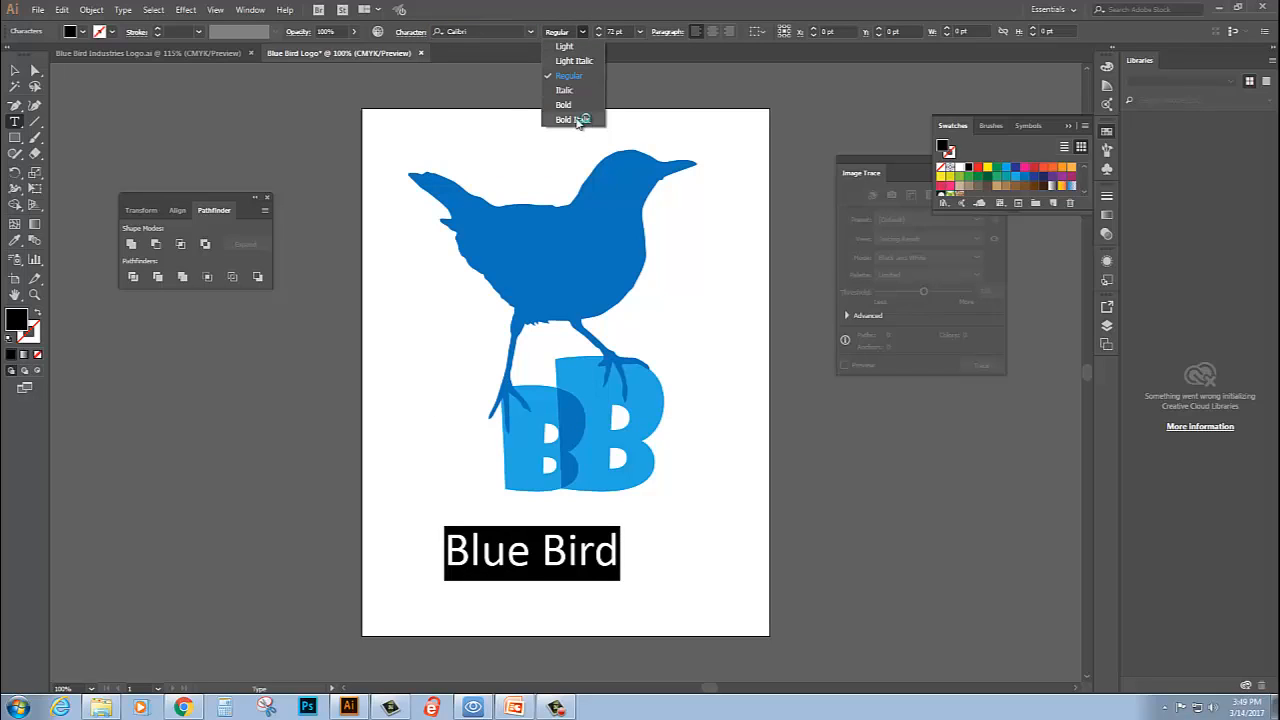
pyautogui.click(566, 107)
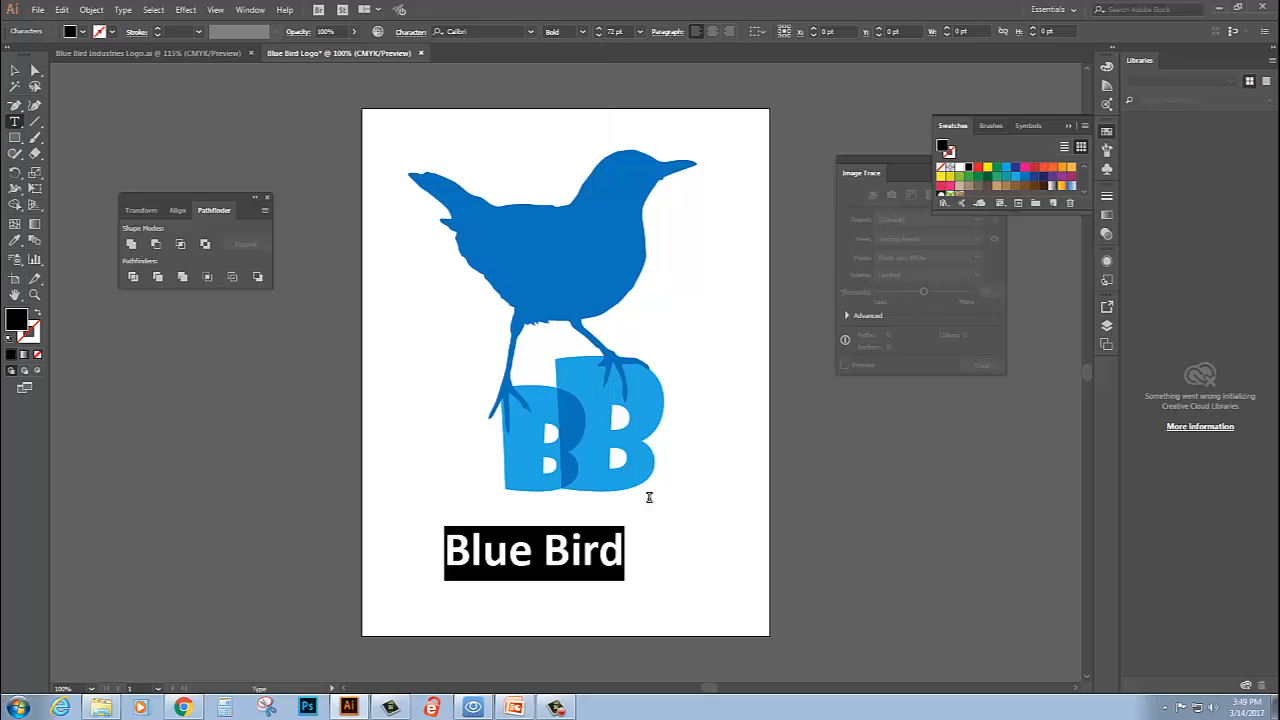
# - Move the "Blue Bird" text directly beneath the BB lettering, aligned to its left edge, and set its font size to 60 pt
pyautogui.click(18, 70)
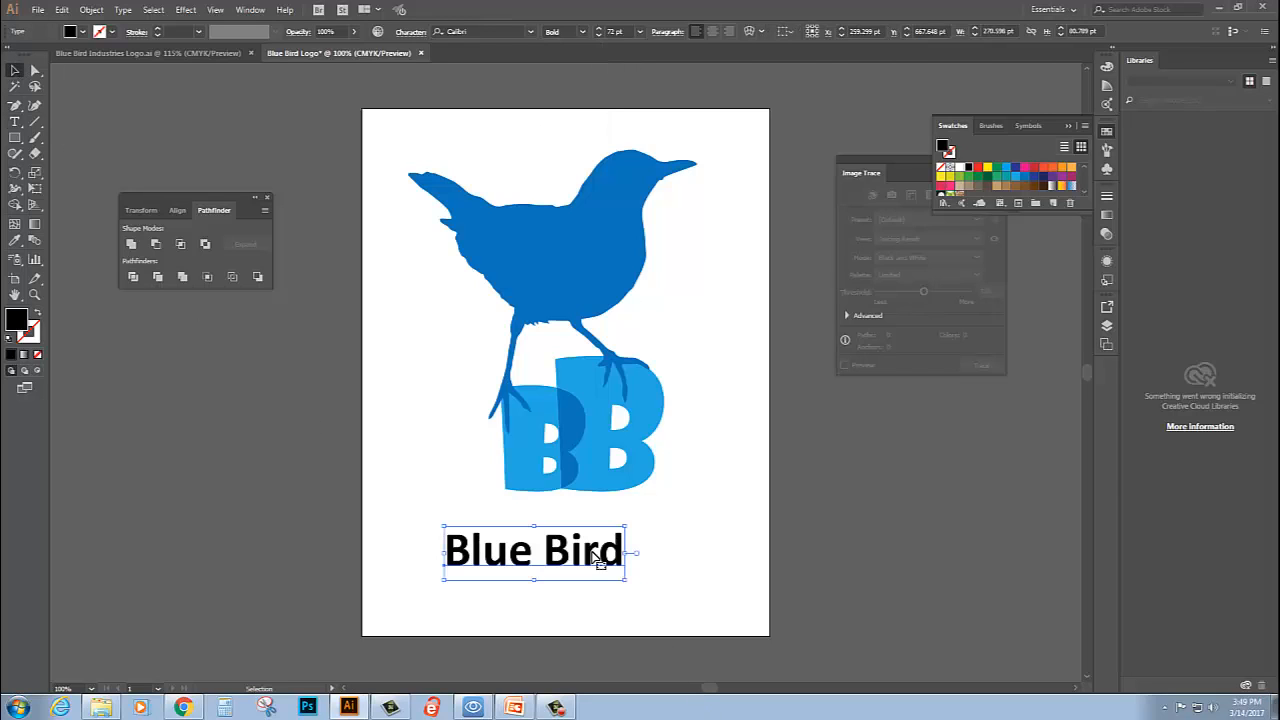
pyautogui.moveTo(570, 552); pyautogui.dragTo(640, 512)
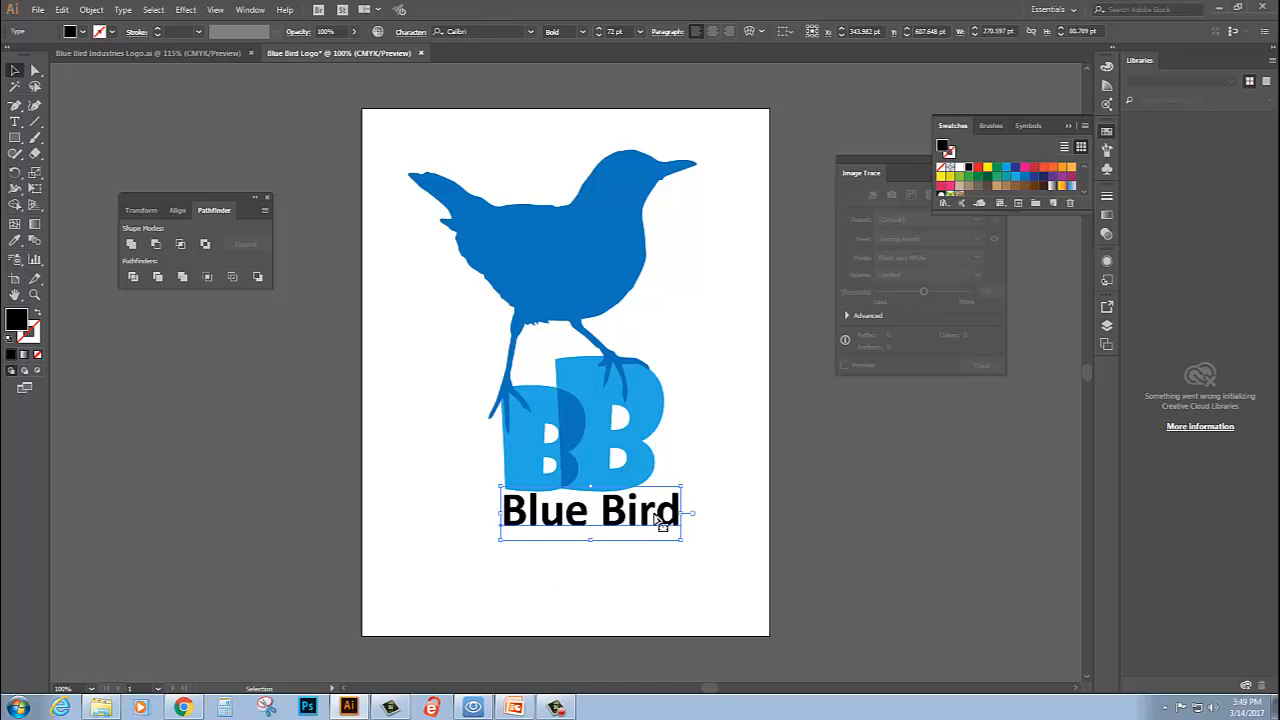
pyautogui.doubleClick(557, 518)
pyautogui.tripleClick(557, 518)
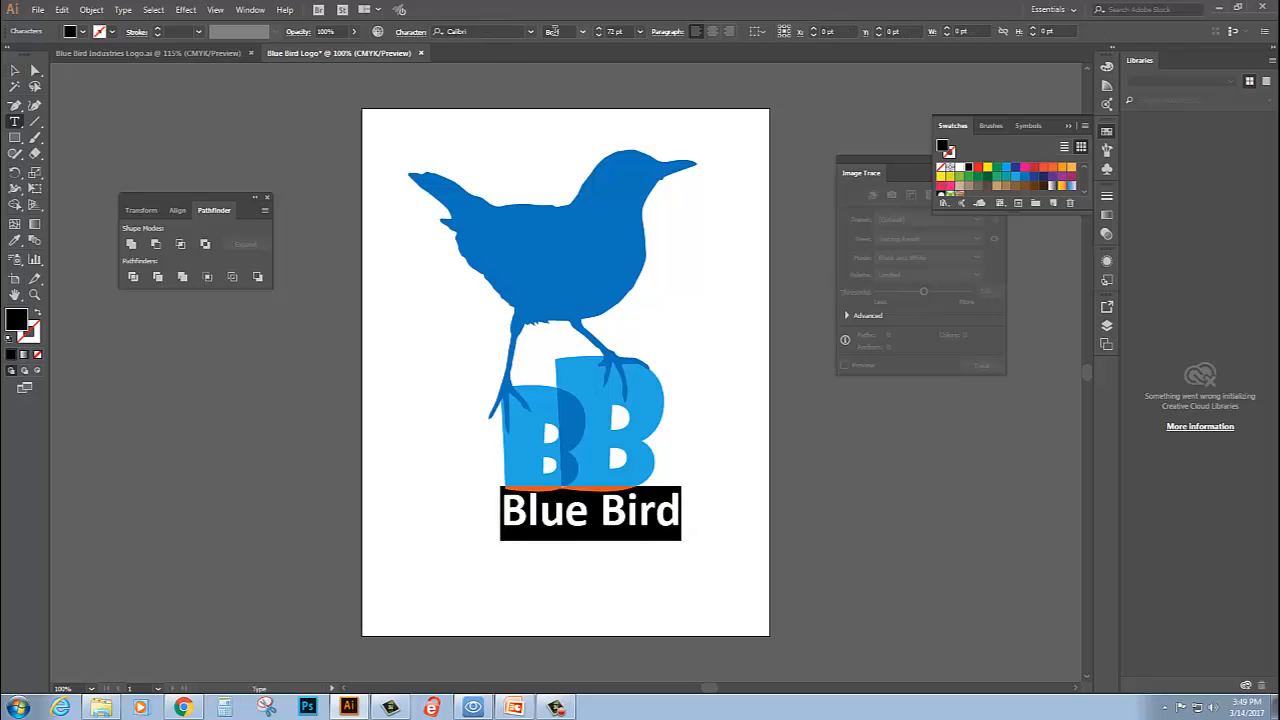
pyautogui.click(600, 33)
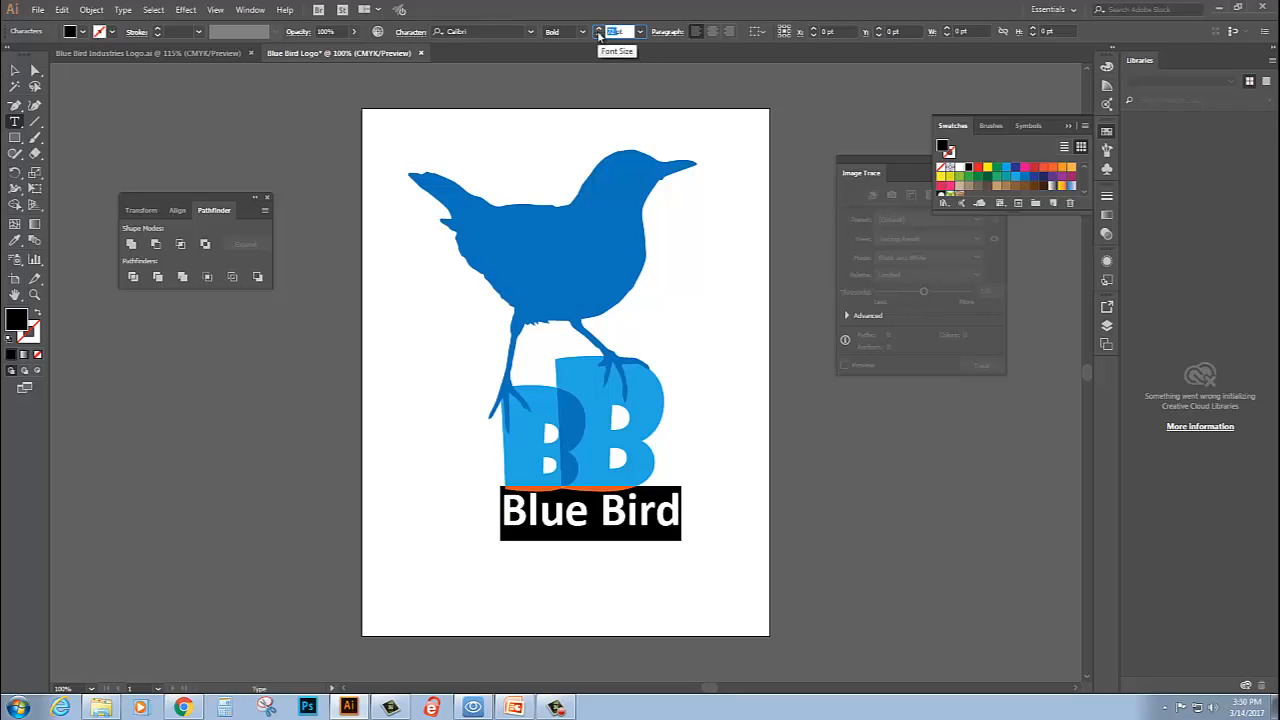
pyautogui.write('60')
pyautogui.press('Return')
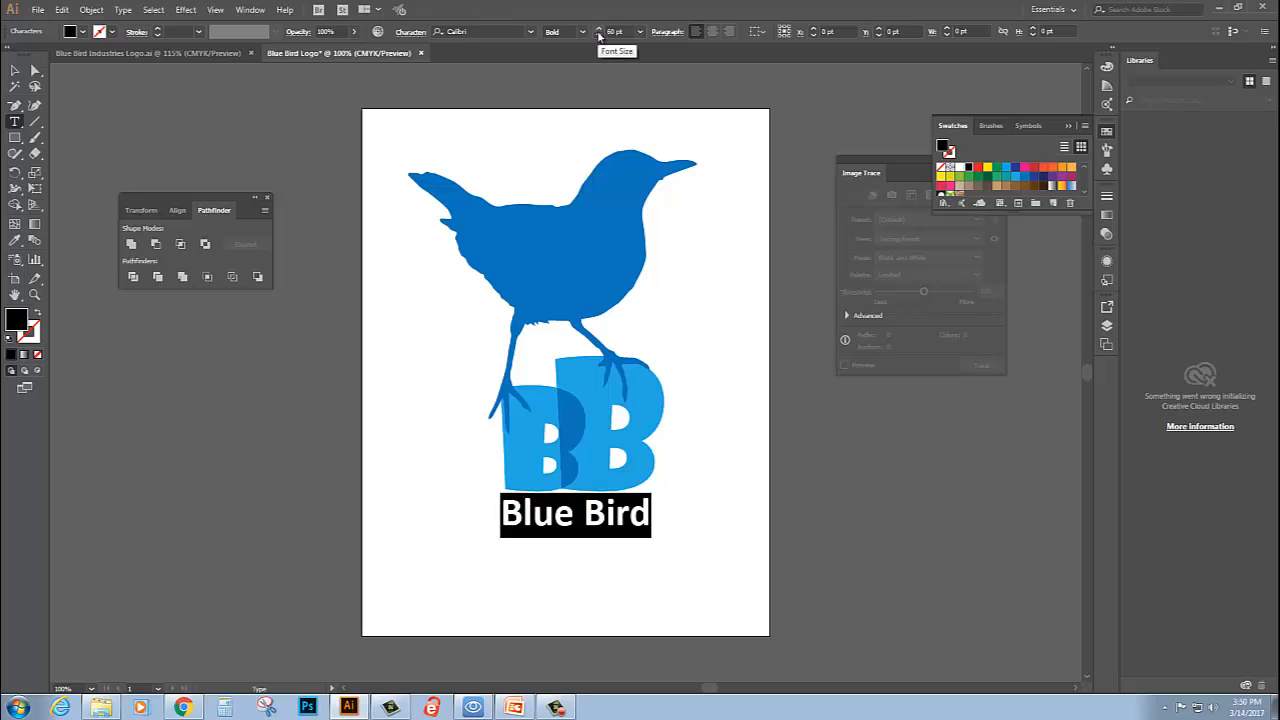
# - Fill the "Blue Bird" text with the medium blue swatch C=85 M=50 Y=0 K=0
pyautogui.click(1024, 177)
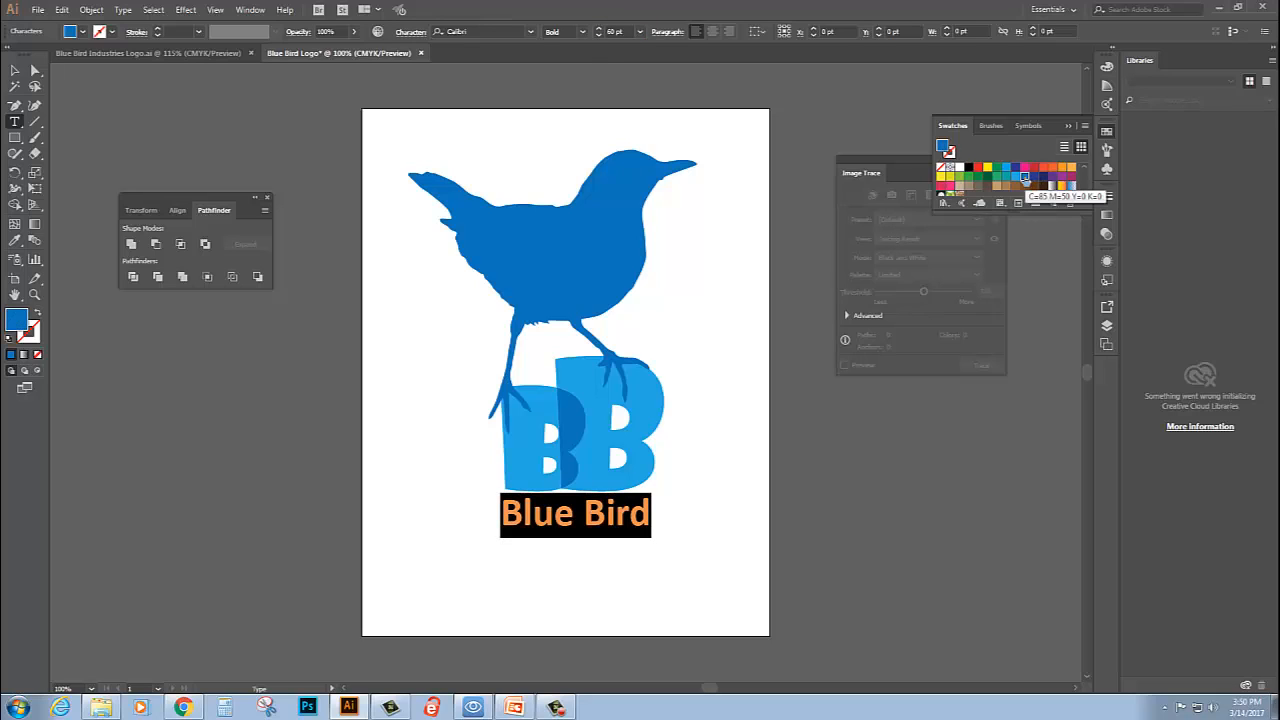
pyautogui.click(669, 496)
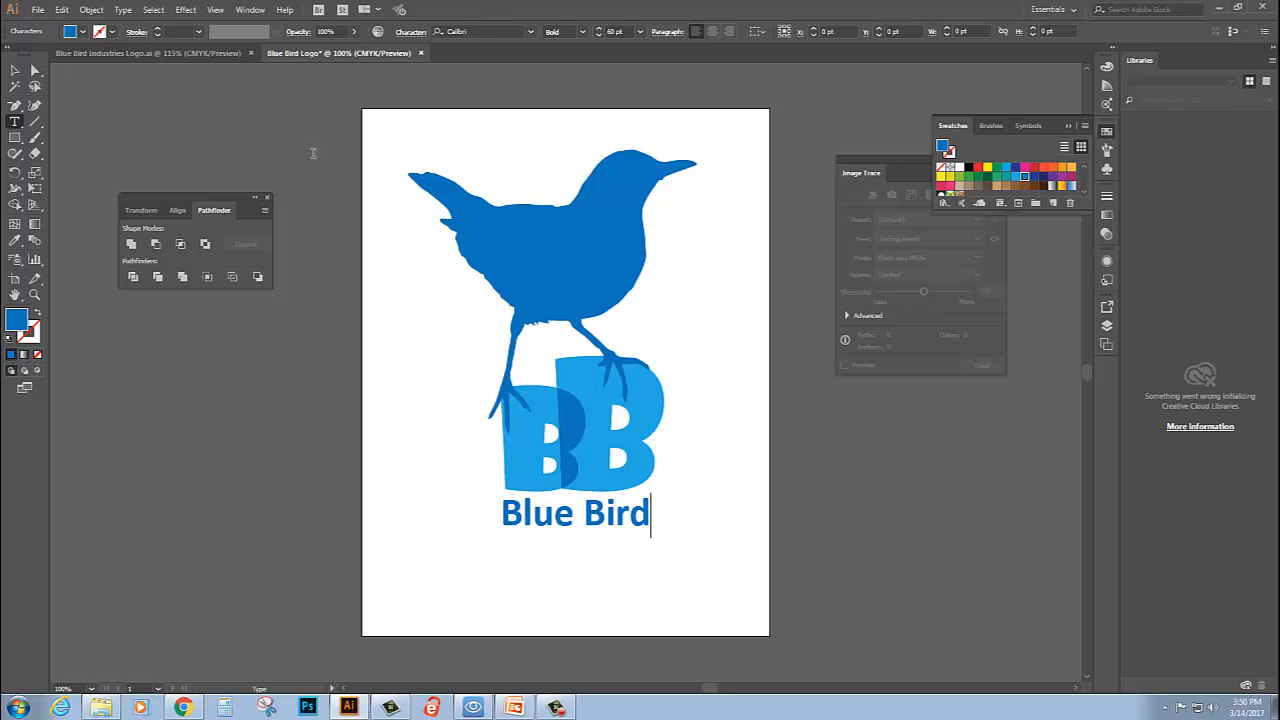
pyautogui.click(14, 71)
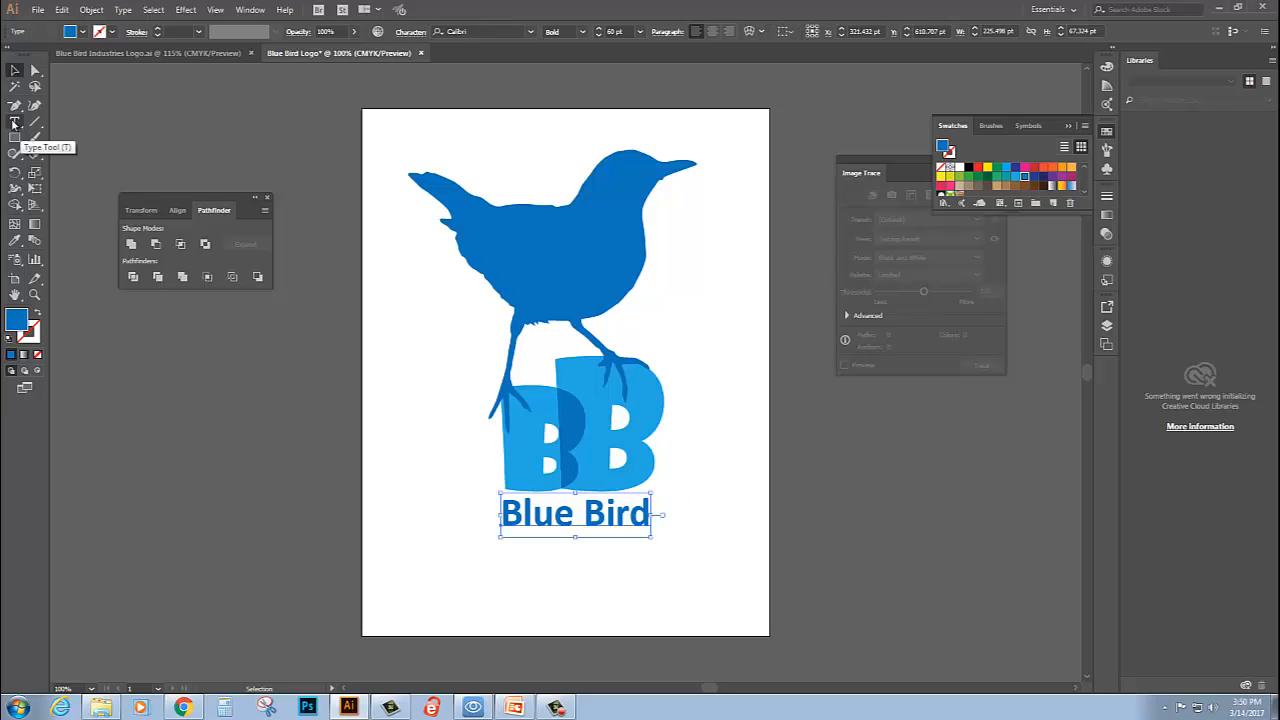
# - Add the point text "Industries" on the artboard below the "Blue Bird" line
pyautogui.click(14, 122)
pyautogui.click(457, 591)
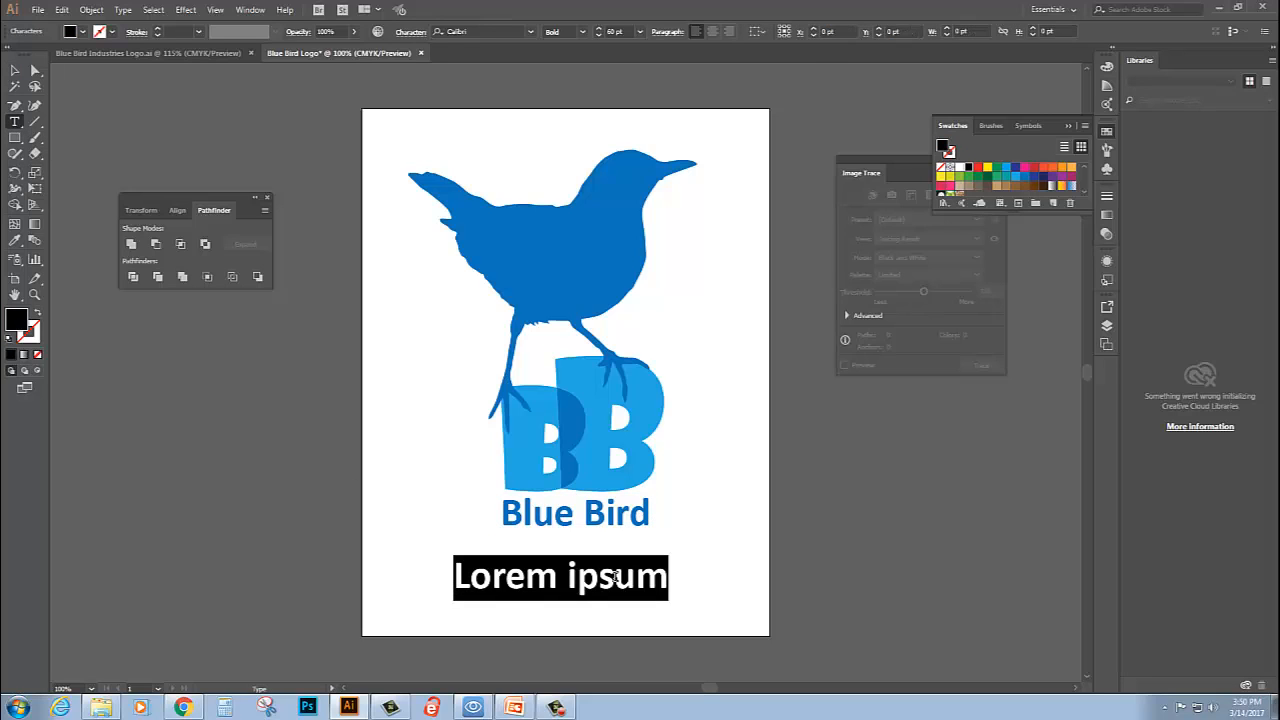
pyautogui.press('BackSpace')
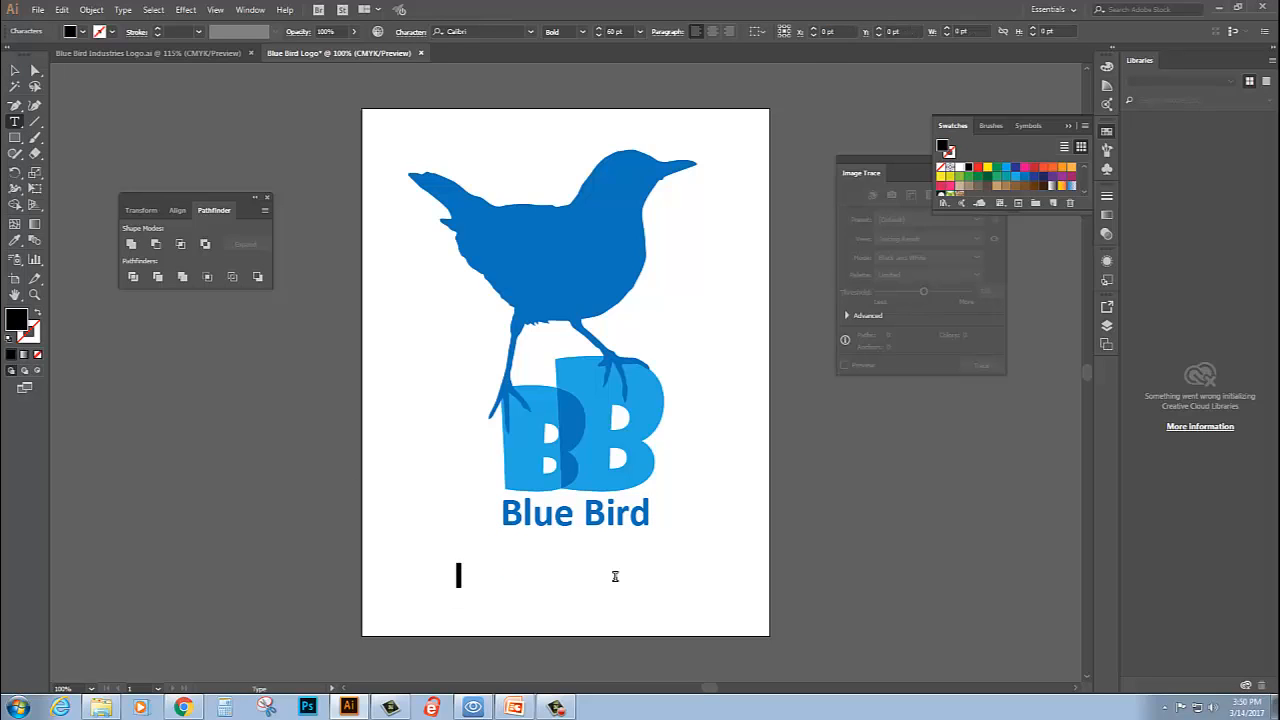
pyautogui.write('Industries')
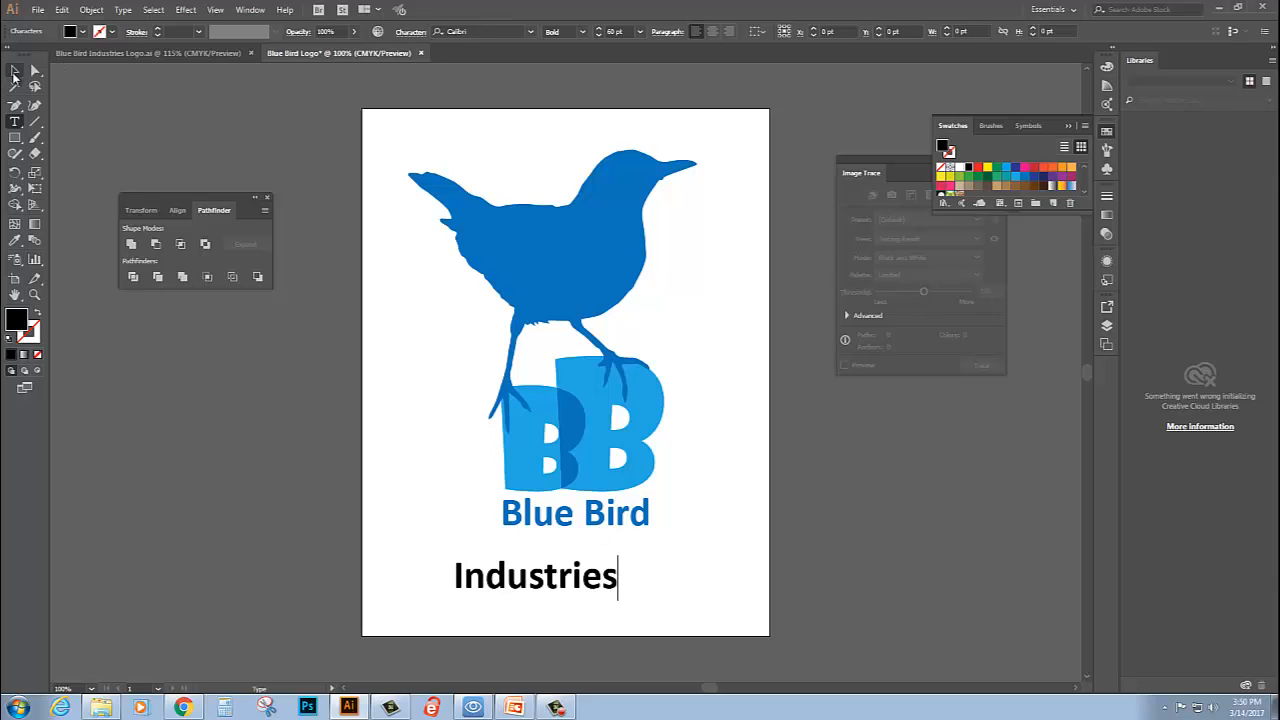
pyautogui.click(14, 72)
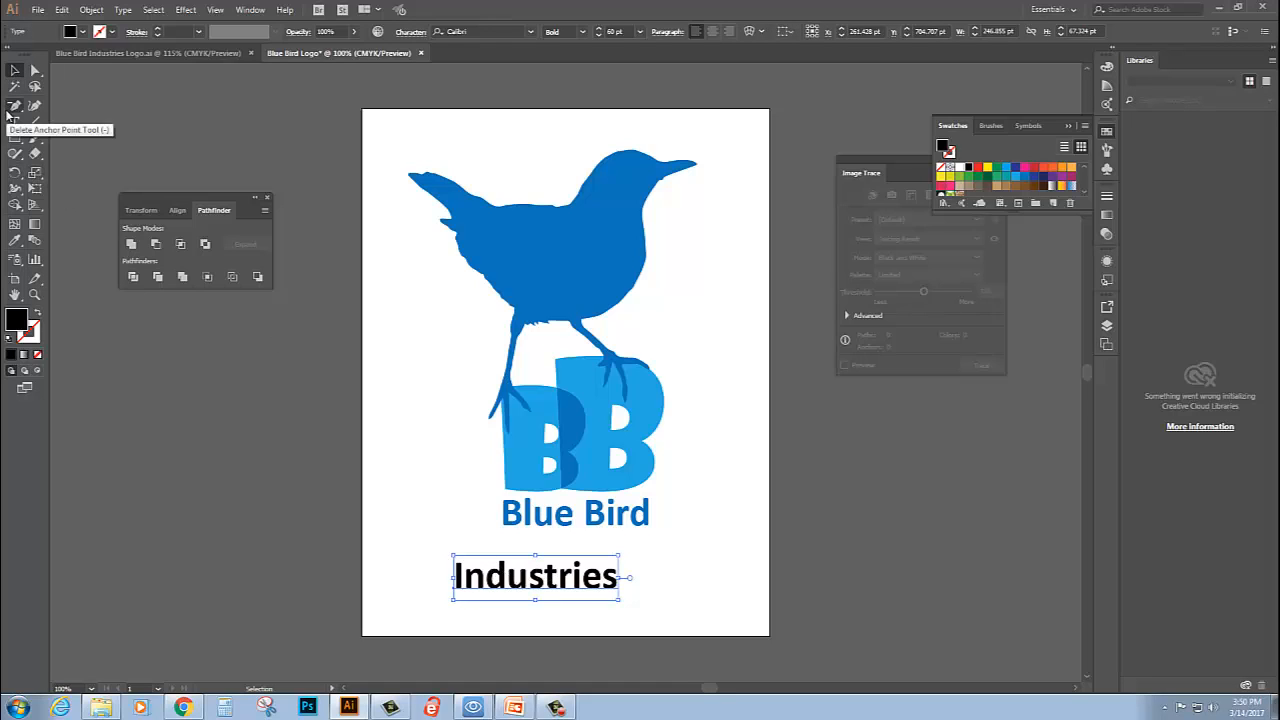
# - Copy the "Blue Bird" colour onto "Industries" with the Eyedropper and move "Industries" directly beneath it, aligned to its left edge
pyautogui.click(14, 242)
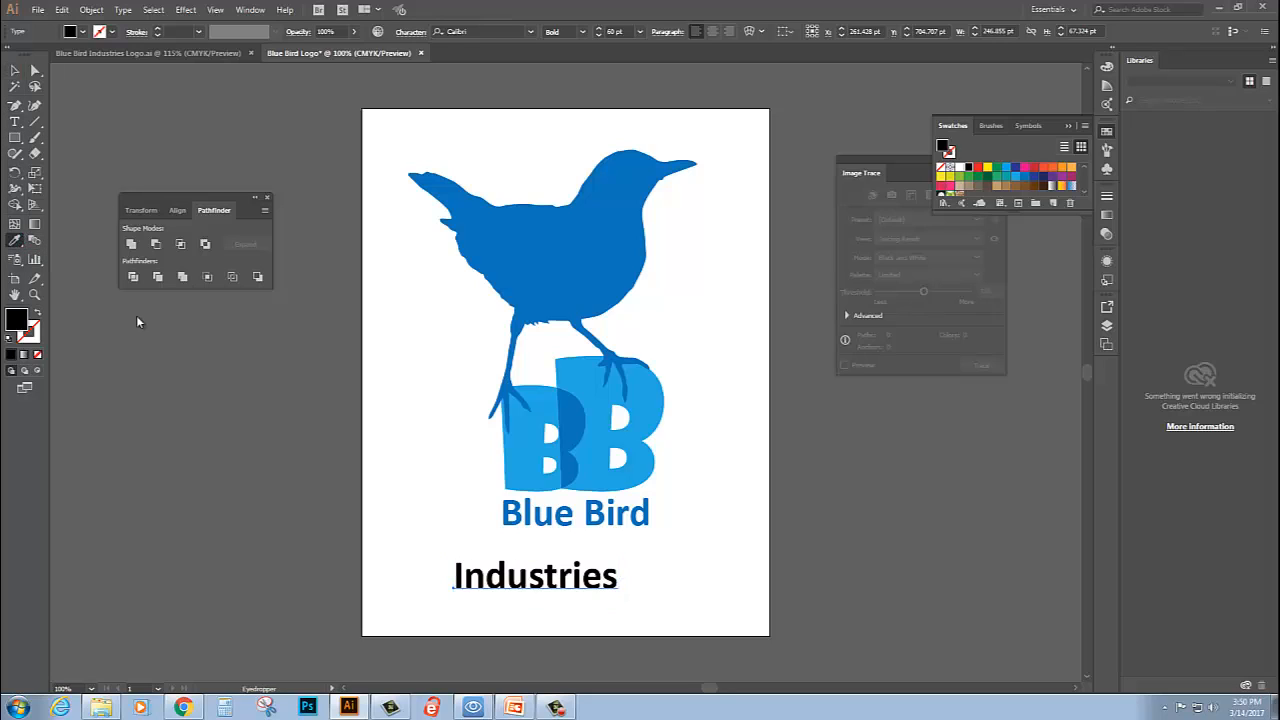
pyautogui.click(519, 516)
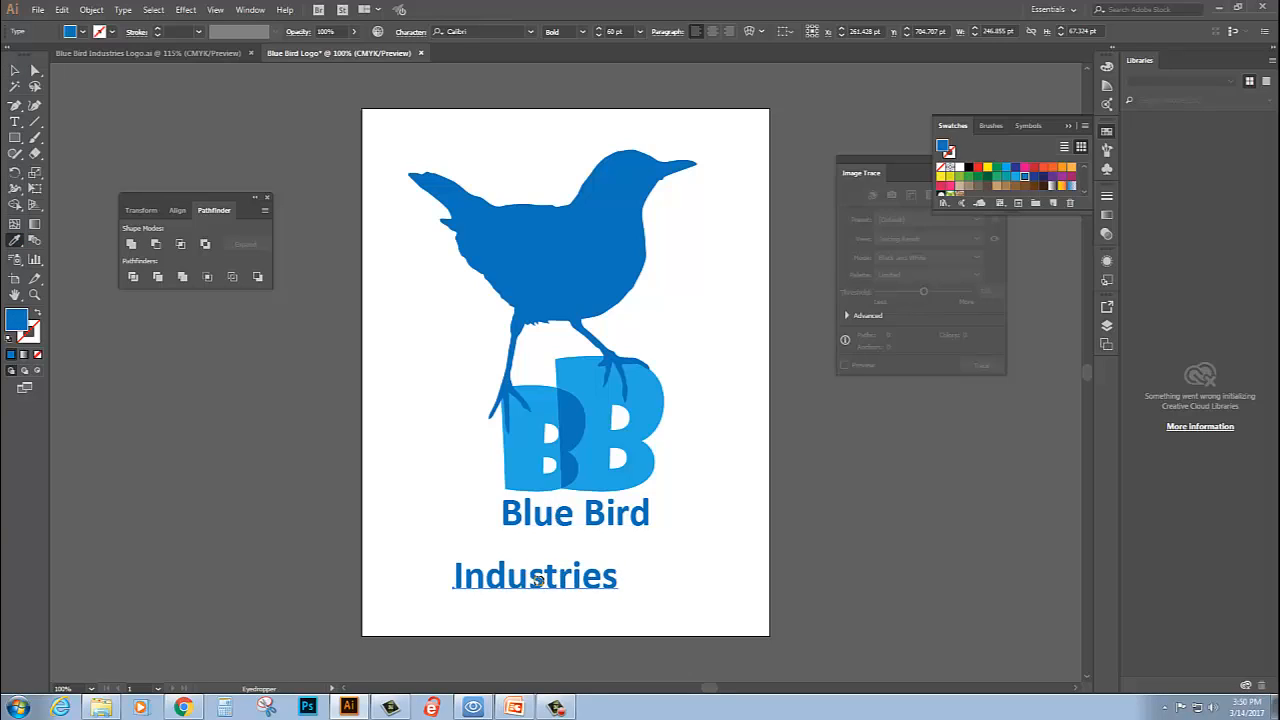
pyautogui.click(15, 70)
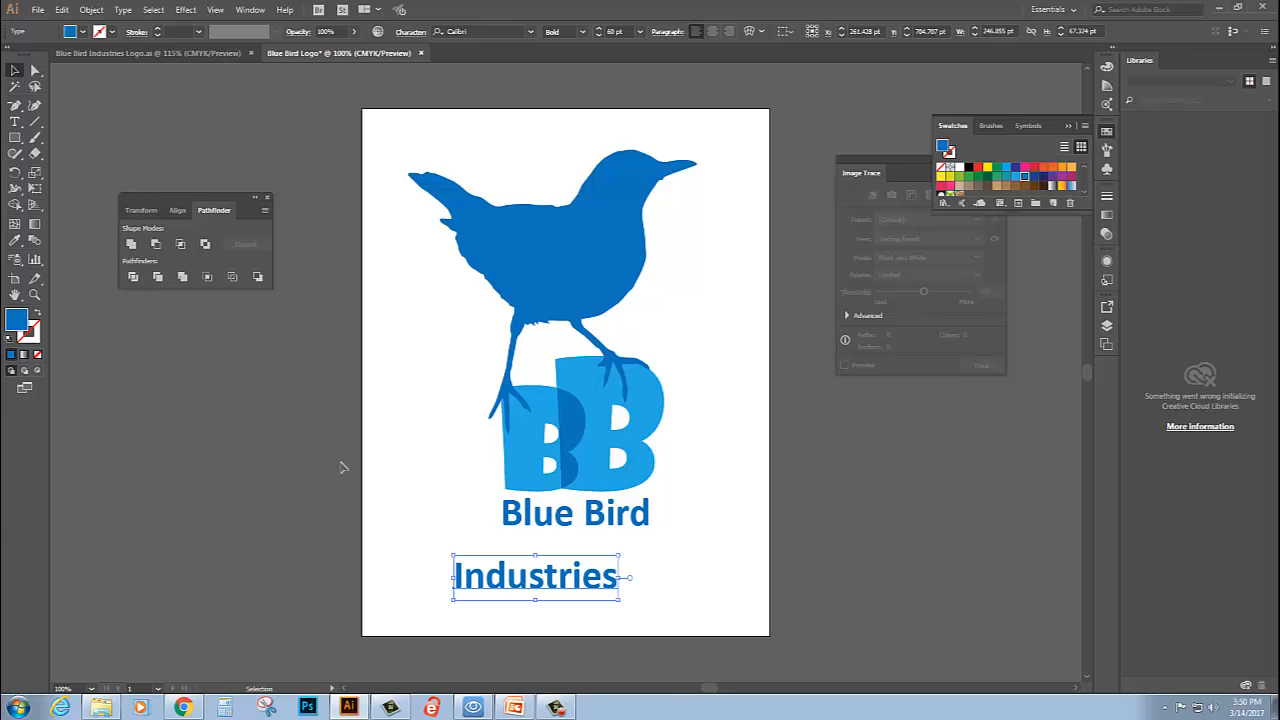
pyautogui.moveTo(503, 581); pyautogui.dragTo(550, 552)
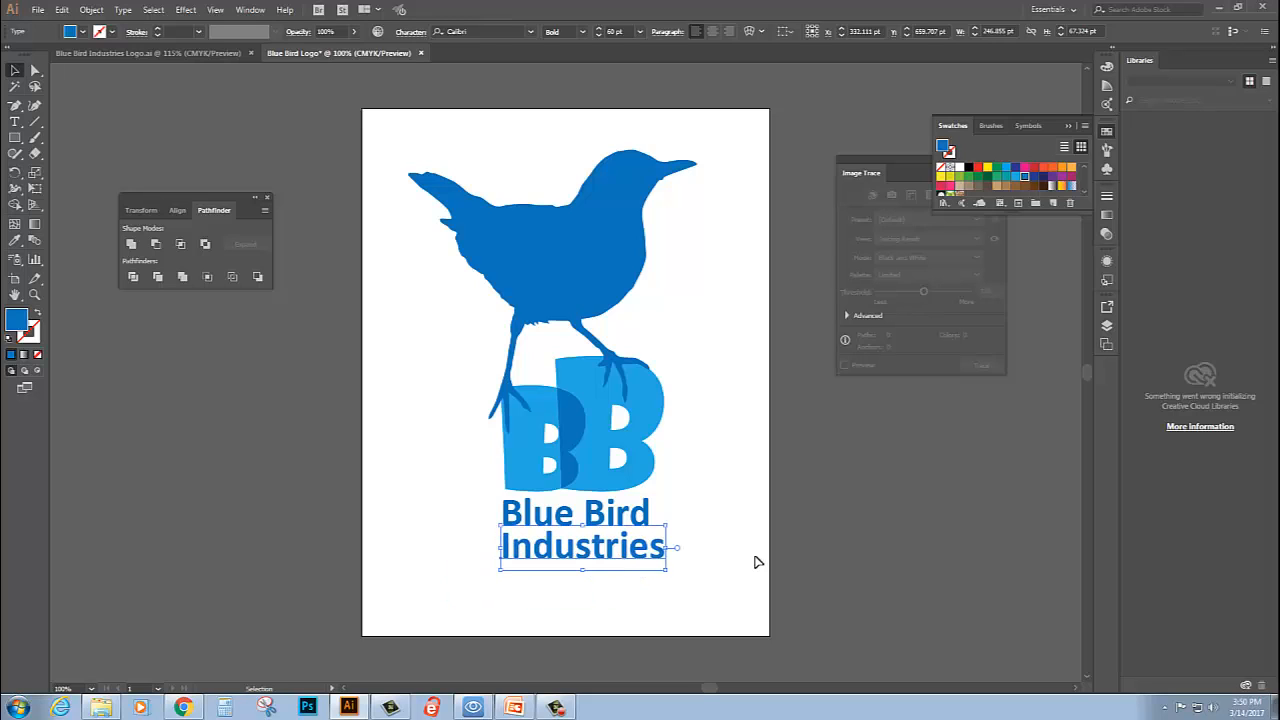
# - Stretch "Blue Bird" to about 249 pt wide to match "Industries", and flatten both lines slightly, "Blue Bird" to about 59 pt high
pyautogui.click(637, 515)
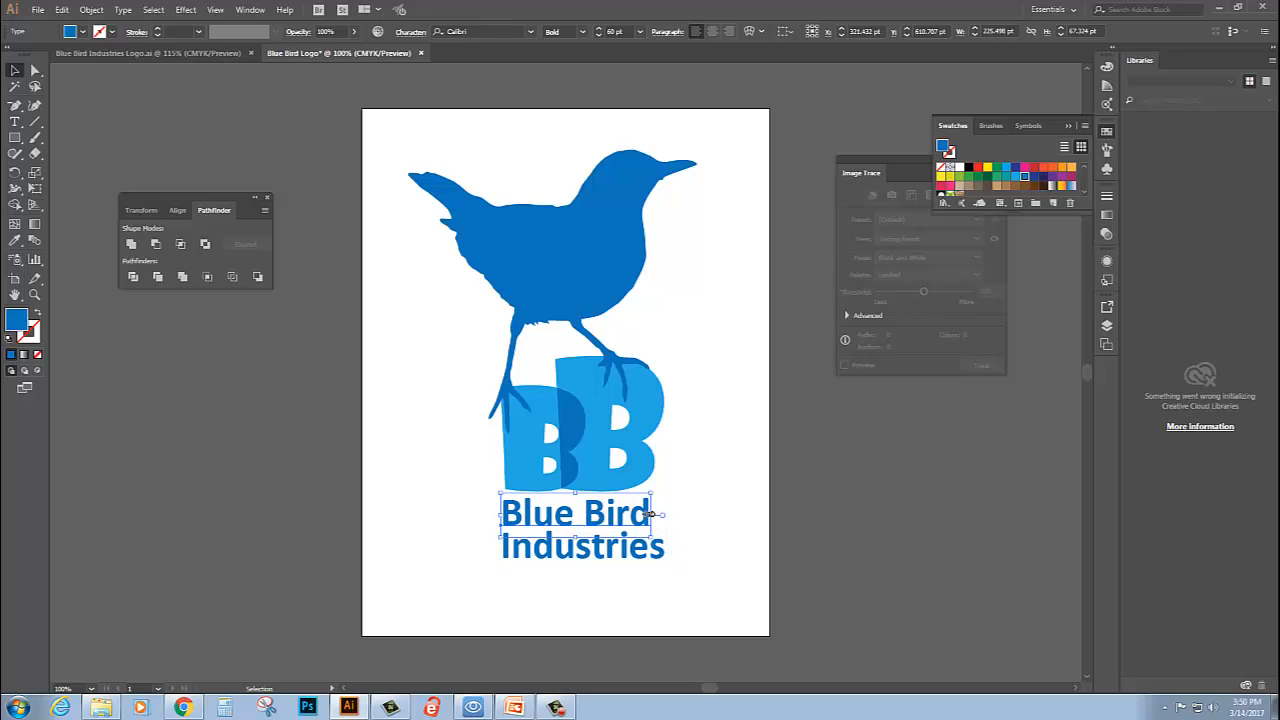
pyautogui.moveTo(650, 514); pyautogui.dragTo(669, 514)
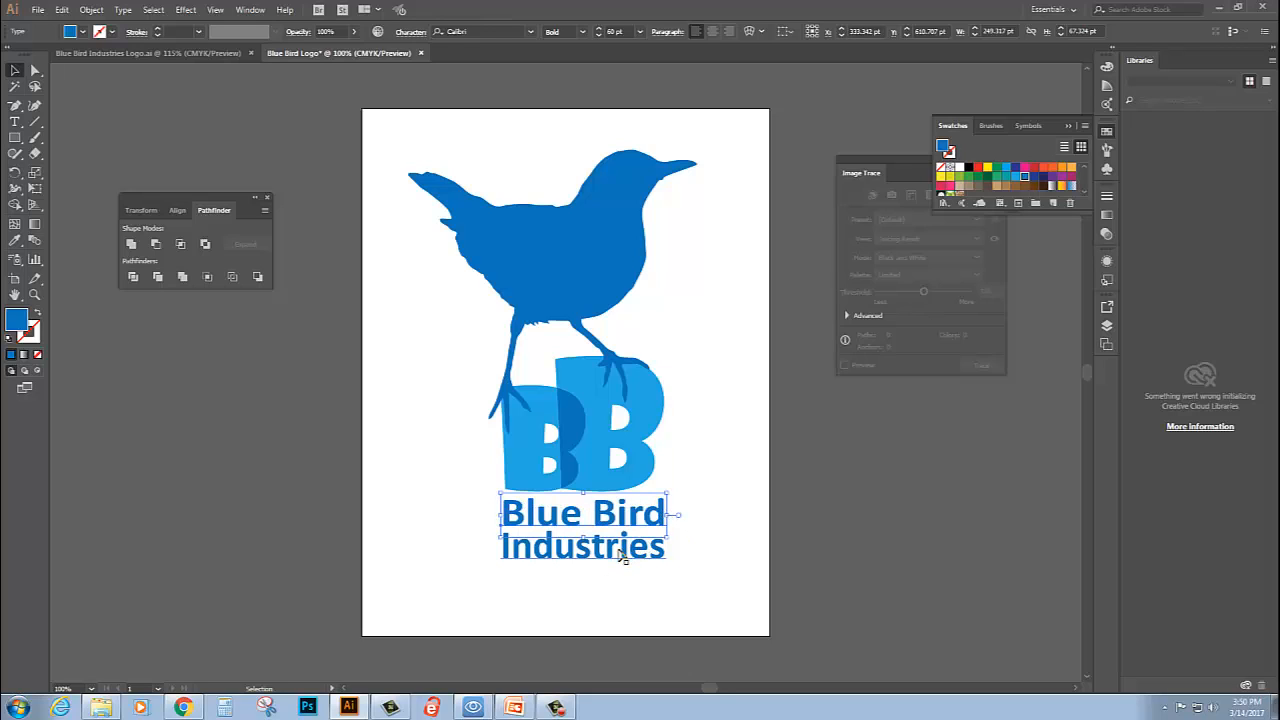
pyautogui.click(619, 550)
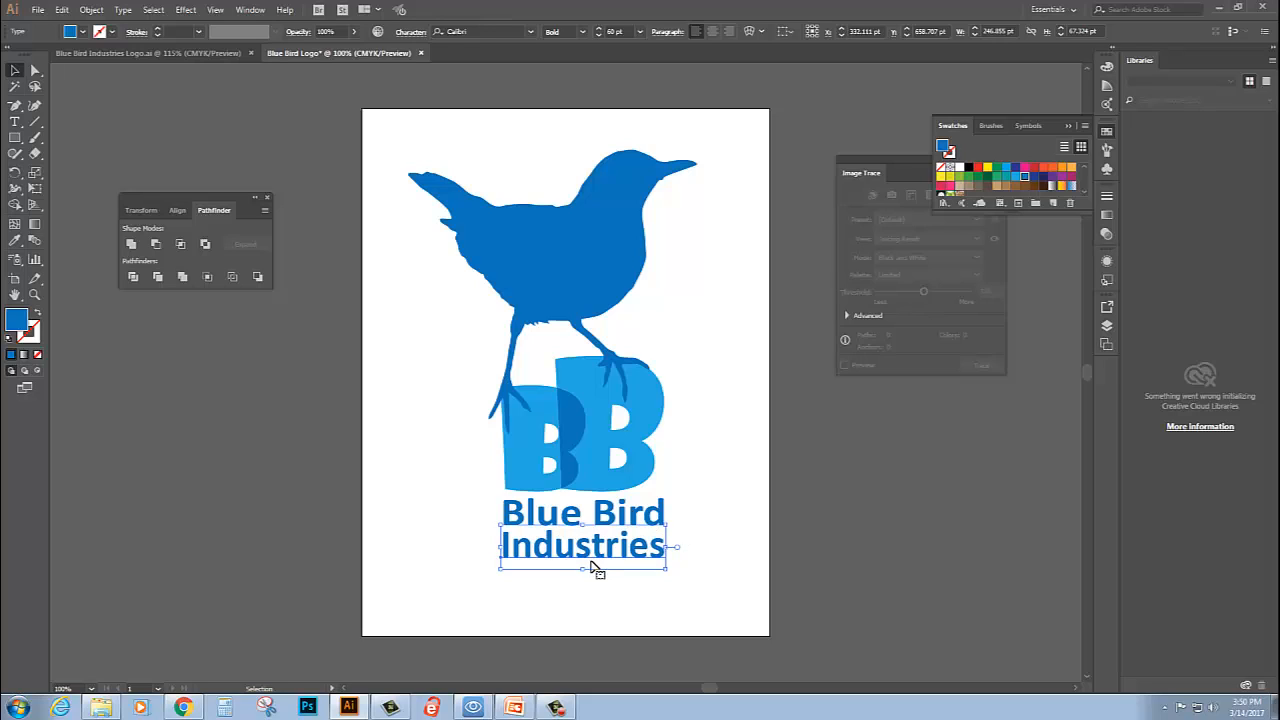
pyautogui.moveTo(583, 570); pyautogui.dragTo(583, 562)
pyautogui.click(606, 513)
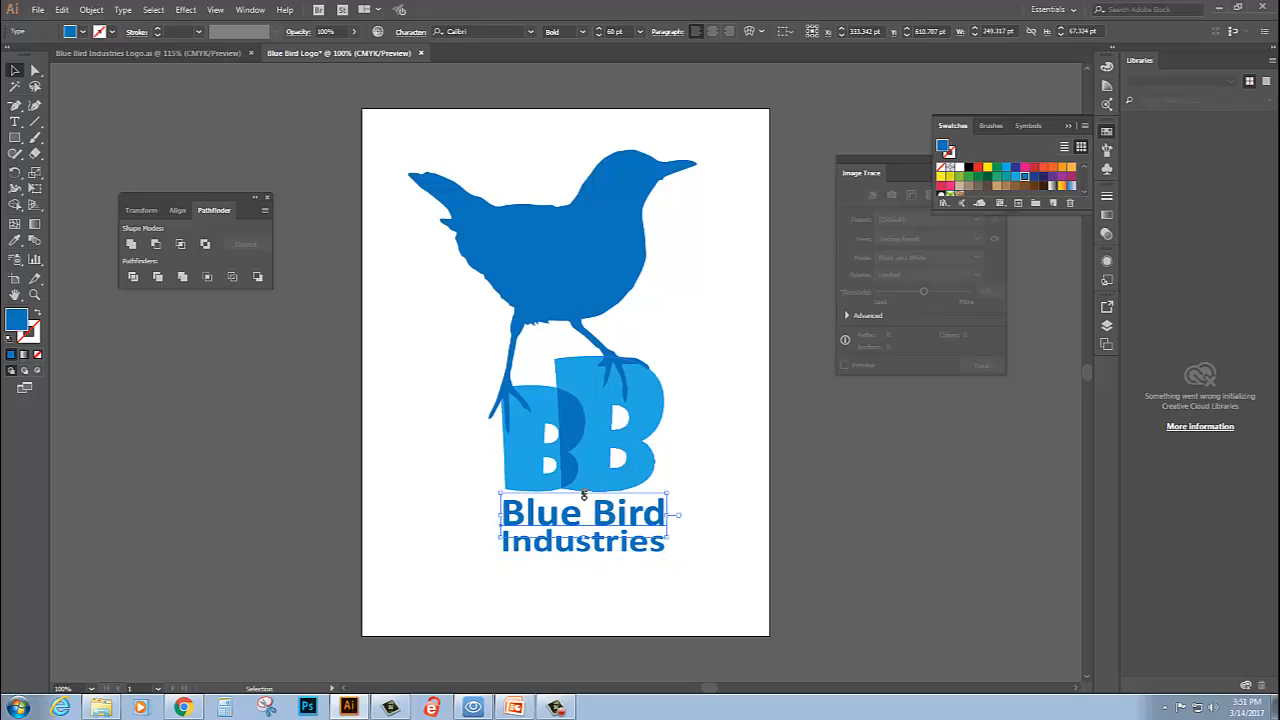
pyautogui.moveTo(583, 494); pyautogui.dragTo(584, 499)
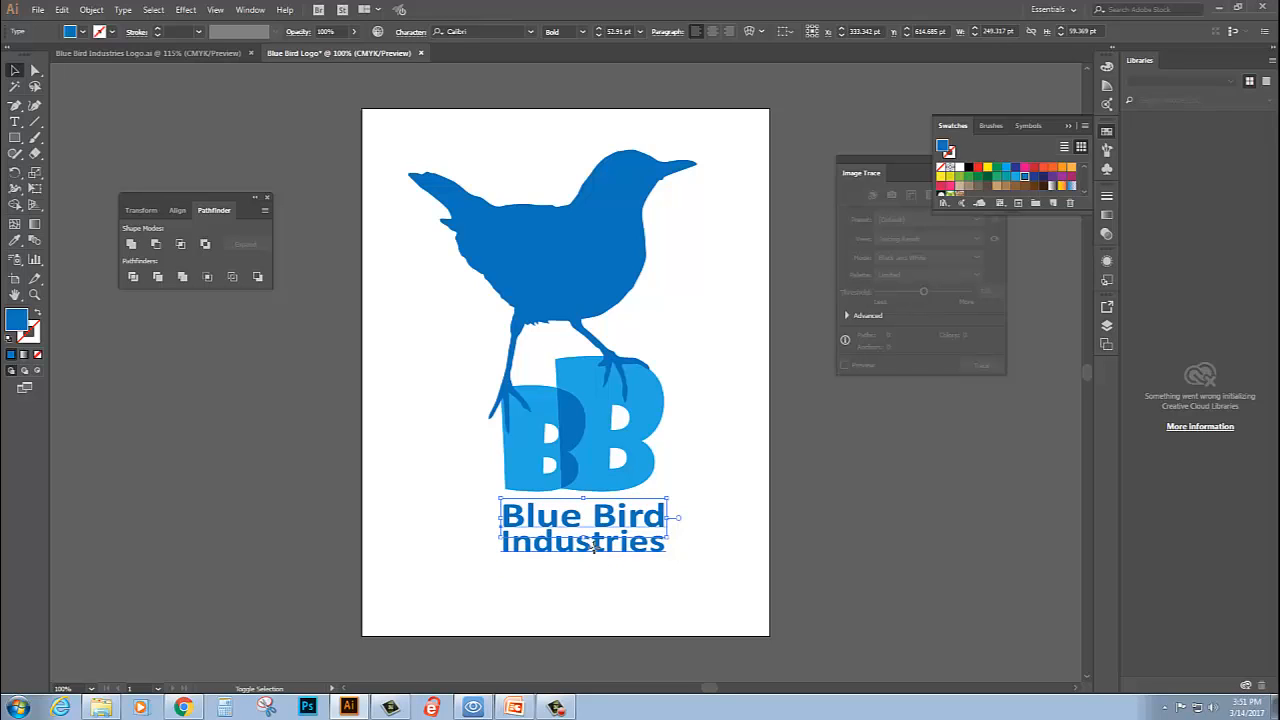
# - Nudge the "Blue Bird" and "Industries" lines up together so they sit close beneath the BB lettering
pyautogui.keyDown('shift'); pyautogui.click(595, 547); pyautogui.keyUp('shift')
pyautogui.press('Up')
pyautogui.press('Up')
pyautogui.press('Up')
pyautogui.press('Up')
pyautogui.press('Up')
pyautogui.press('Up')
pyautogui.press('Up')
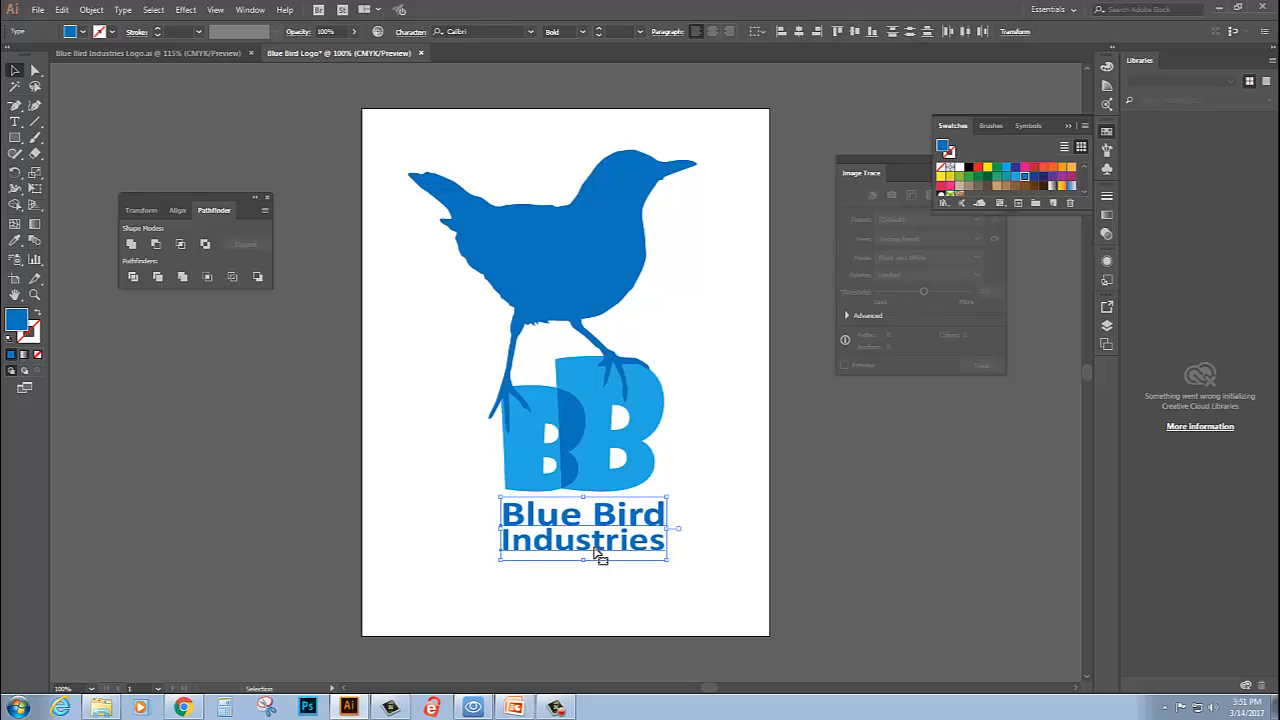
pyautogui.press('Up')
pyautogui.press('Up')
pyautogui.press('Up')
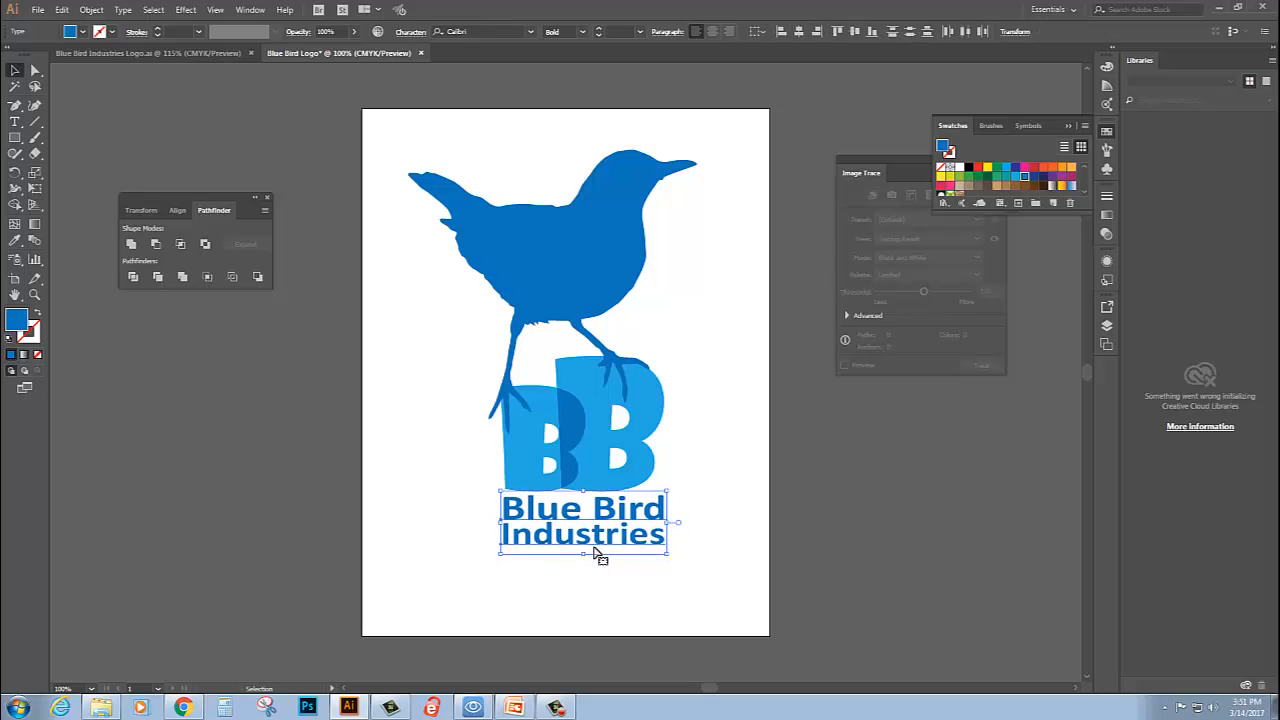
pyautogui.click(745, 446)
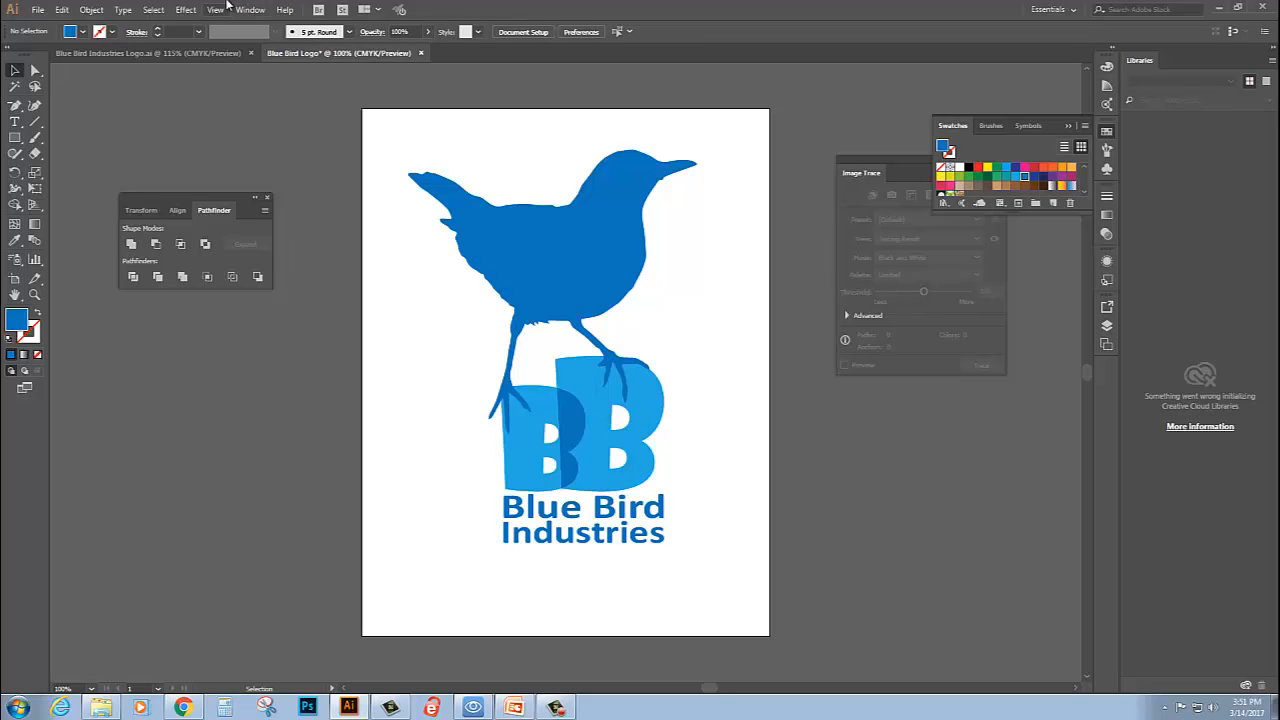
# - Compare the logo's colours and letter overlap with the reference document Blue Bird Industries Logo.ai, viewing both at full artboard size
pyautogui.click(153, 52)
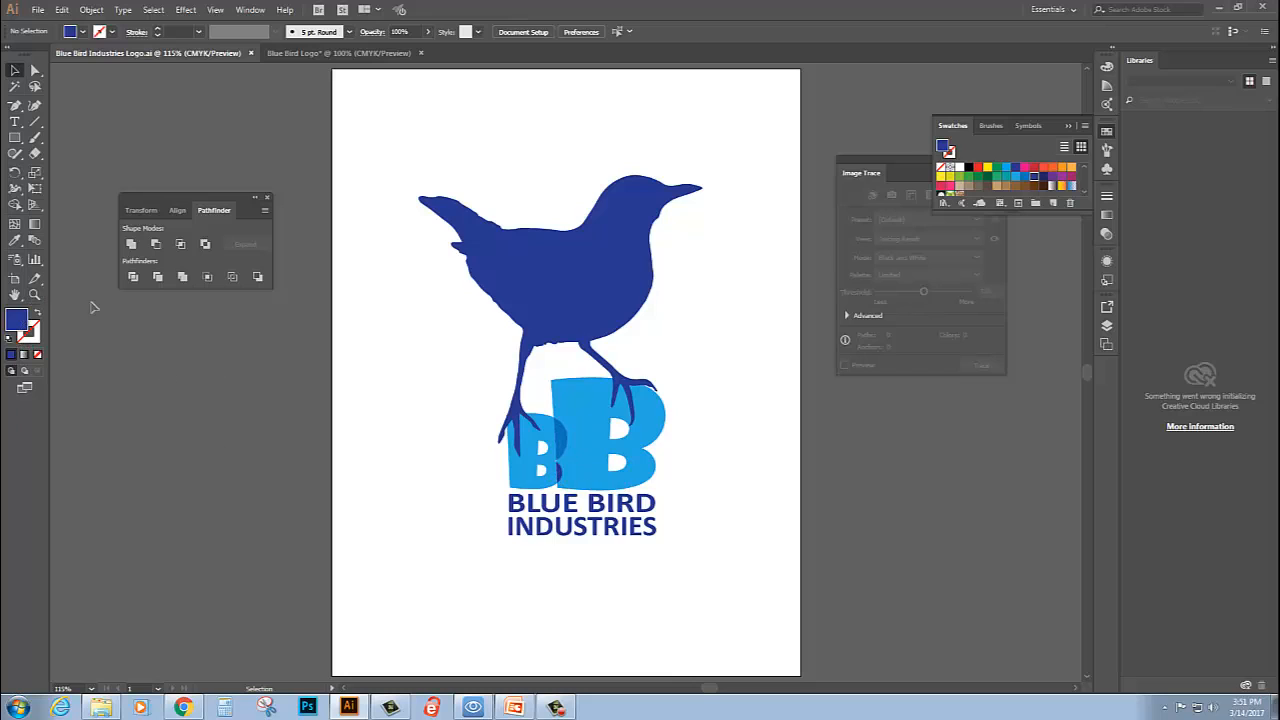
pyautogui.click(34, 295)
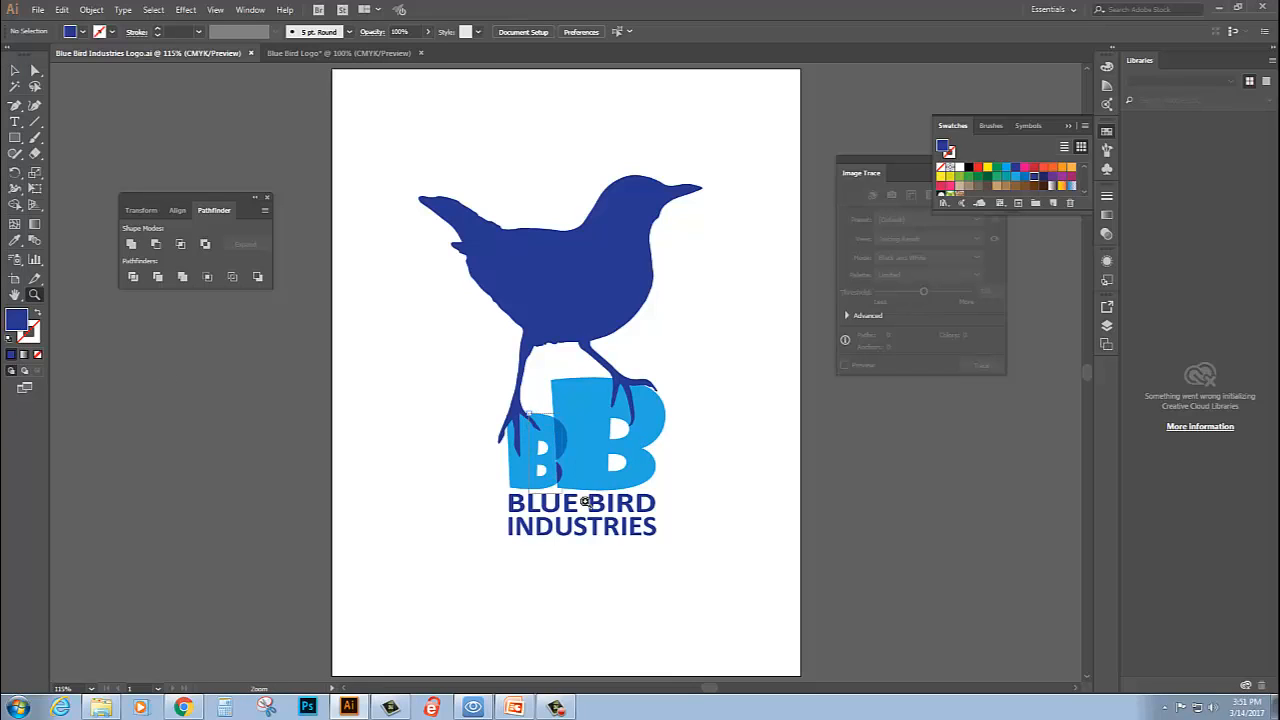
pyautogui.moveTo(587, 503); pyautogui.dragTo(604, 517)
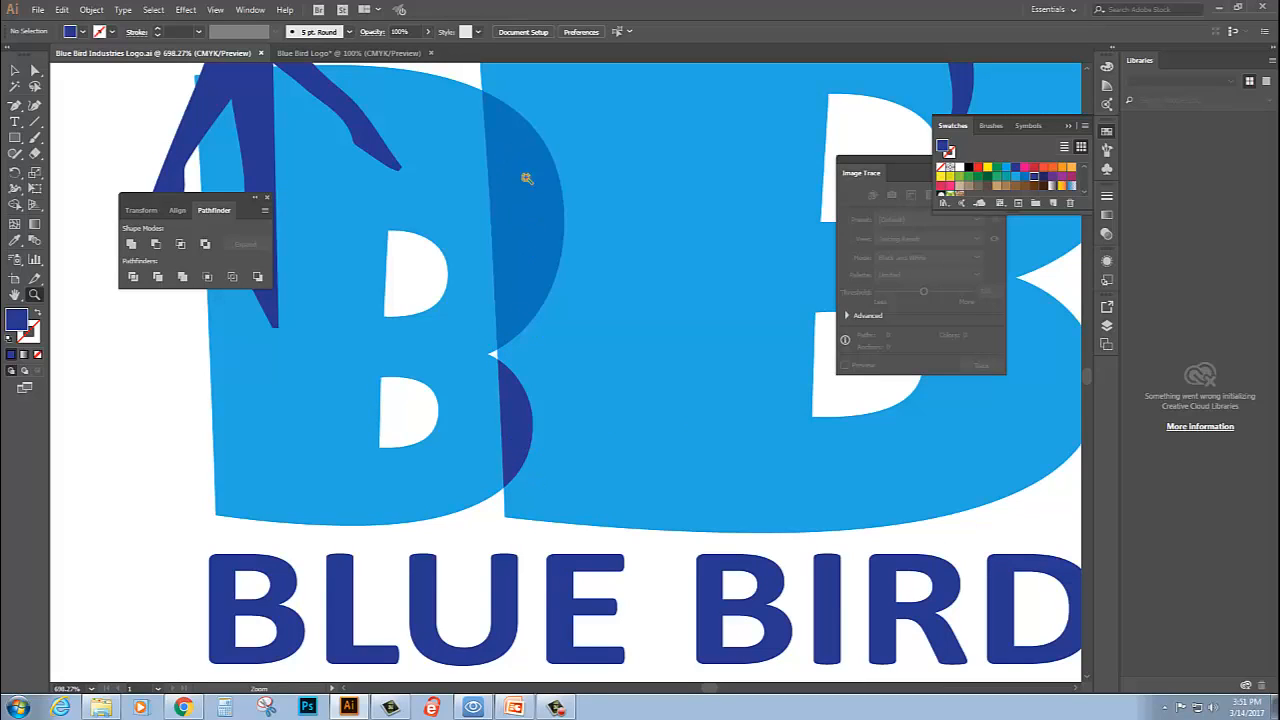
pyautogui.click(349, 53)
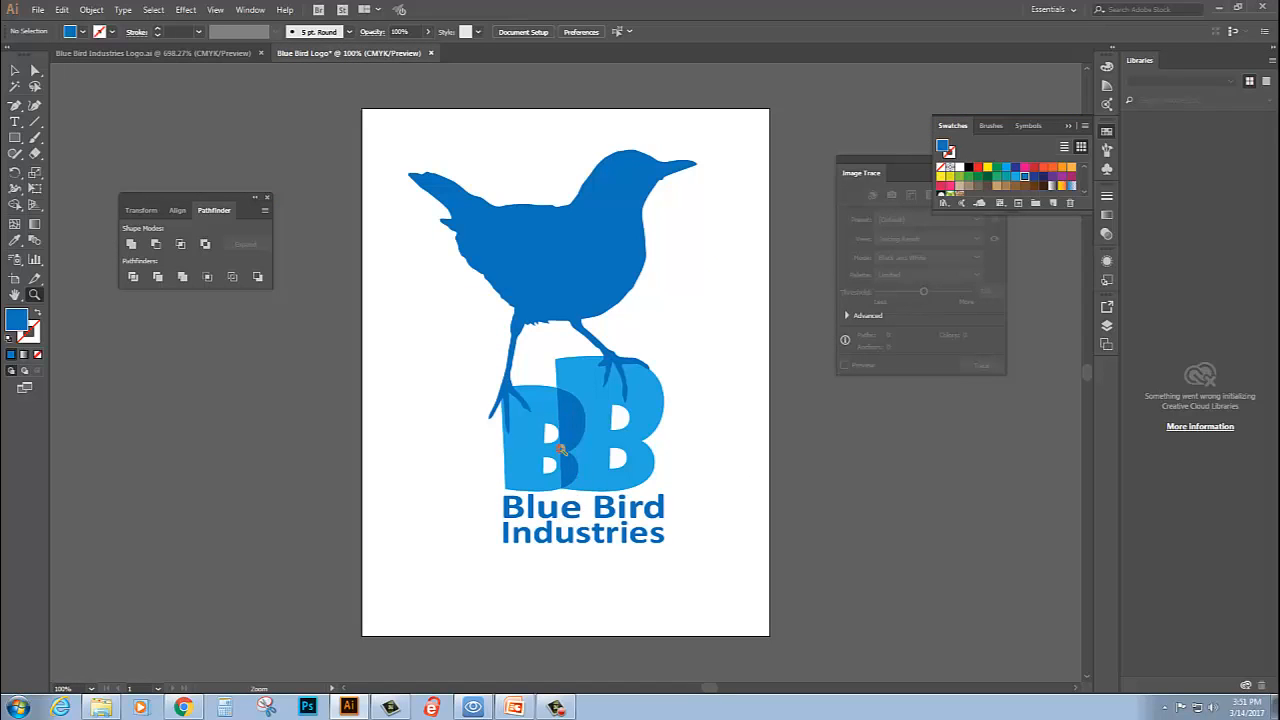
pyautogui.click(110, 53)
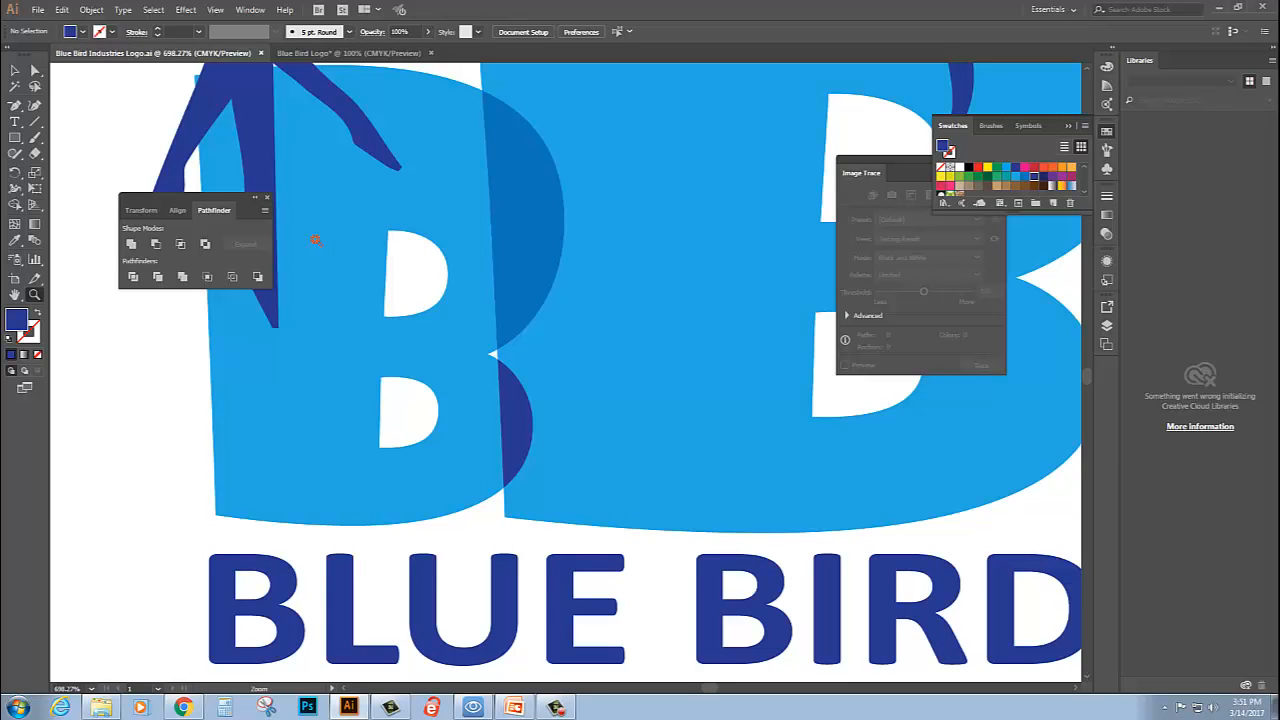
pyautogui.press('v')
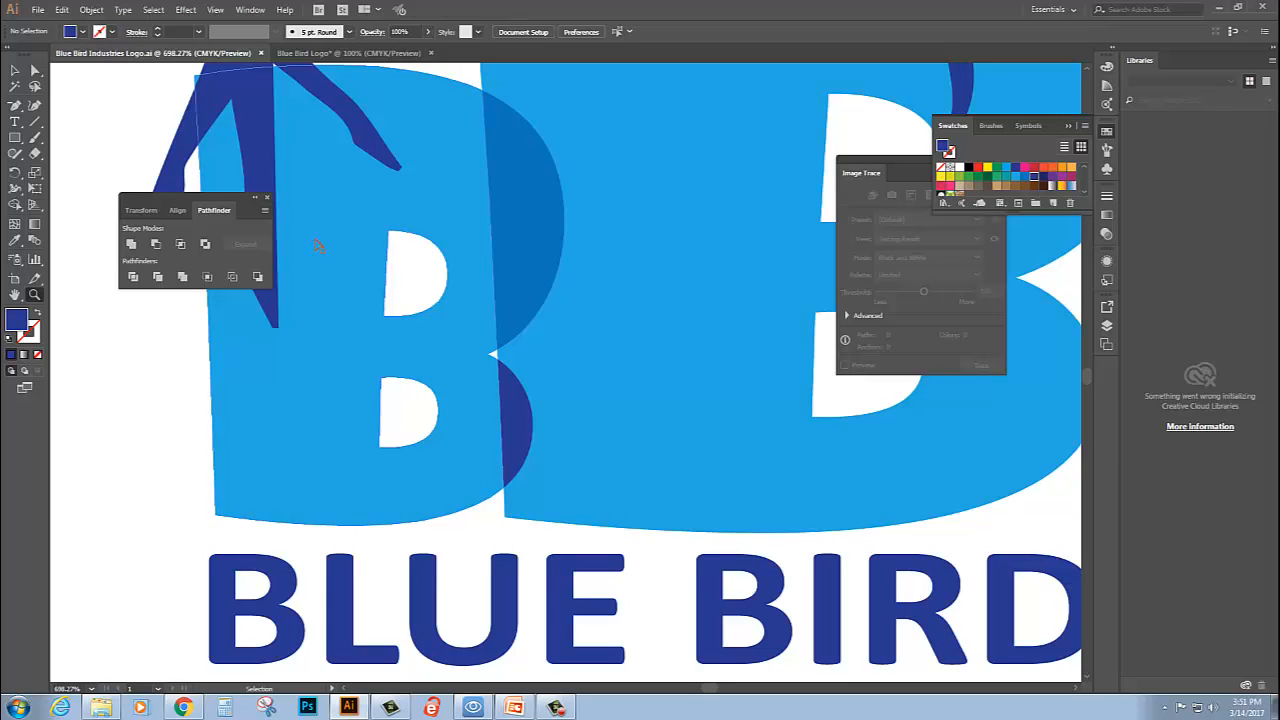
pyautogui.hotkey('ctrl', '0')
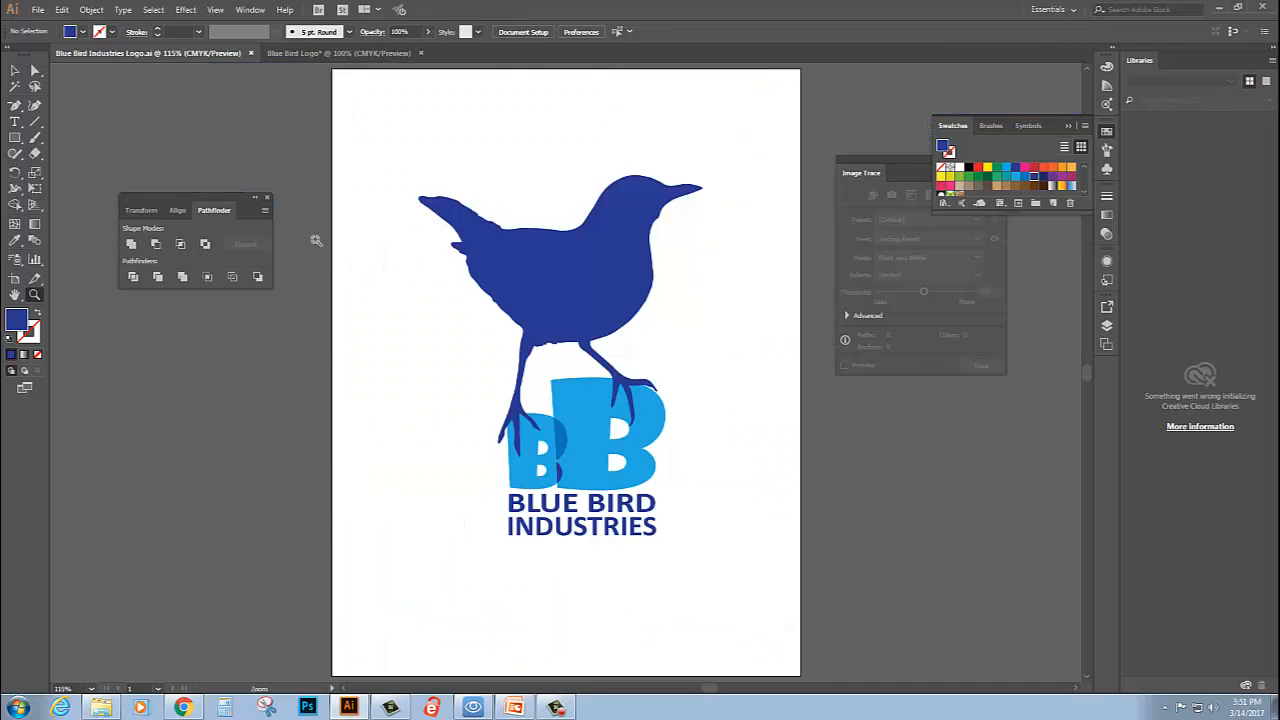
pyautogui.click(298, 54)
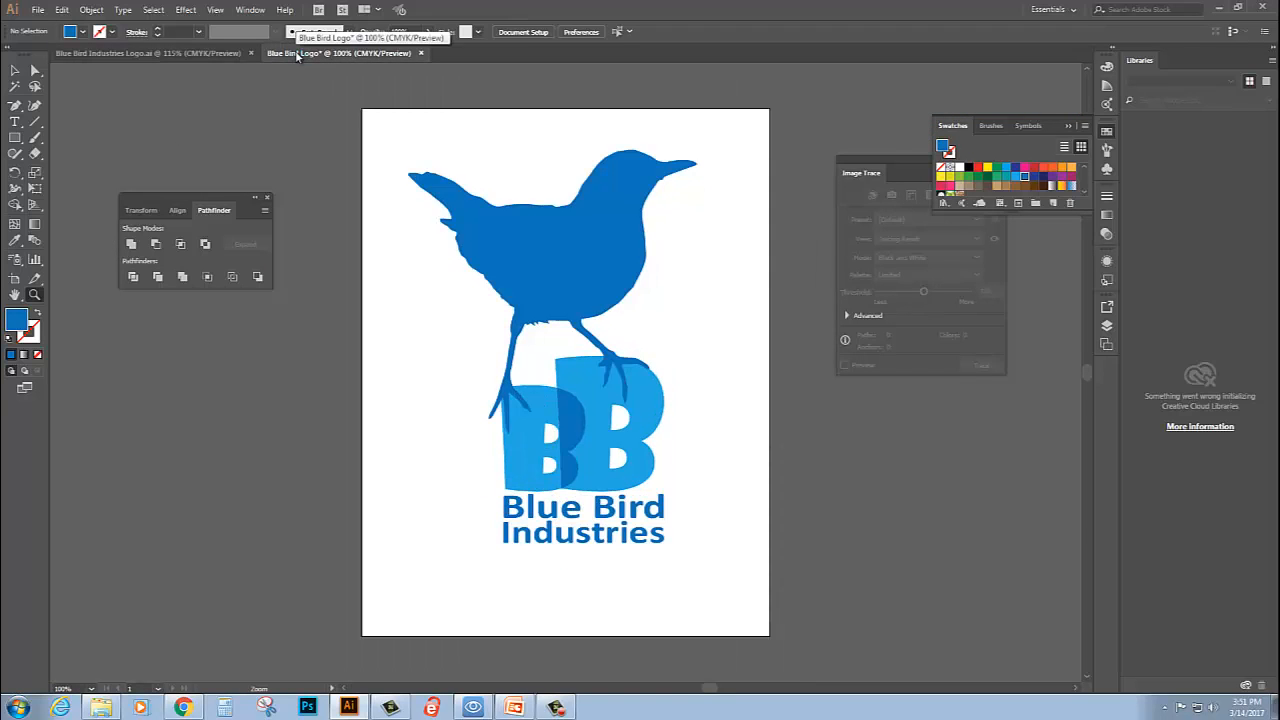
pyautogui.hotkey('ctrl', '0')
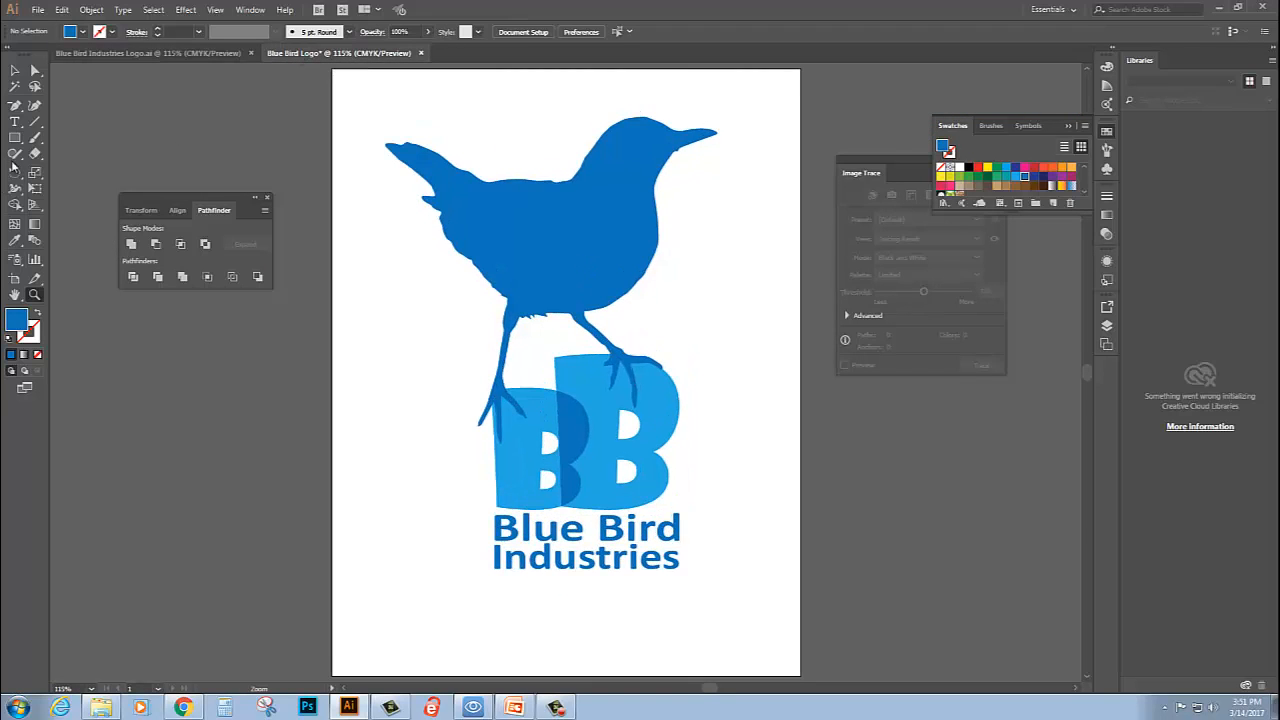
# - Try to recolour the bird by filling the whole bird and lettering group with the dark blue swatch
pyautogui.click(15, 70)
pyautogui.click(524, 230)
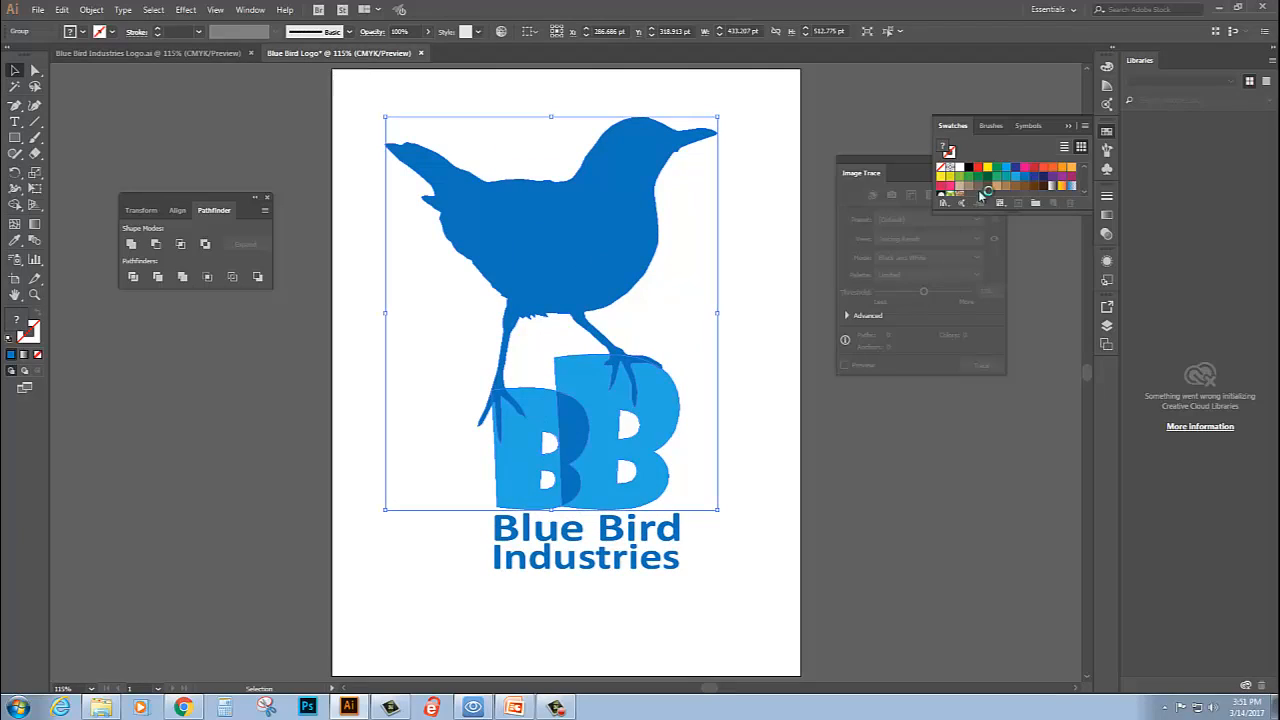
pyautogui.click(1035, 177)
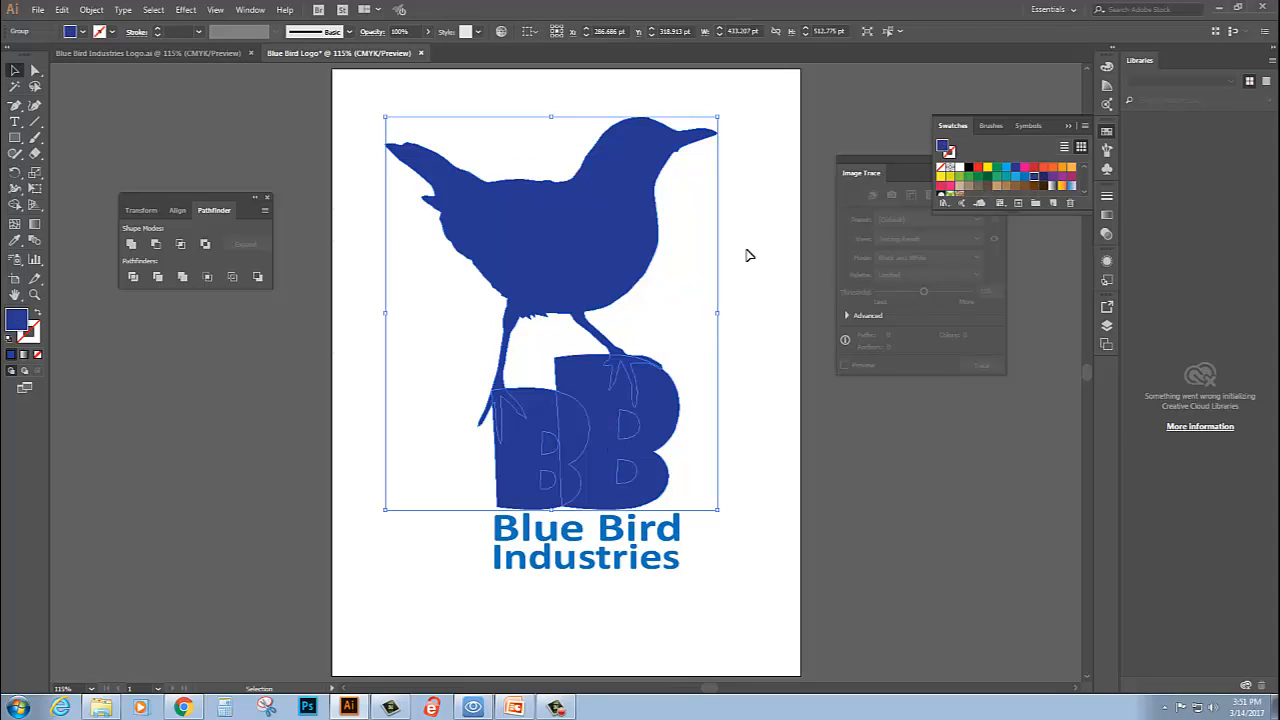
pyautogui.press('a')
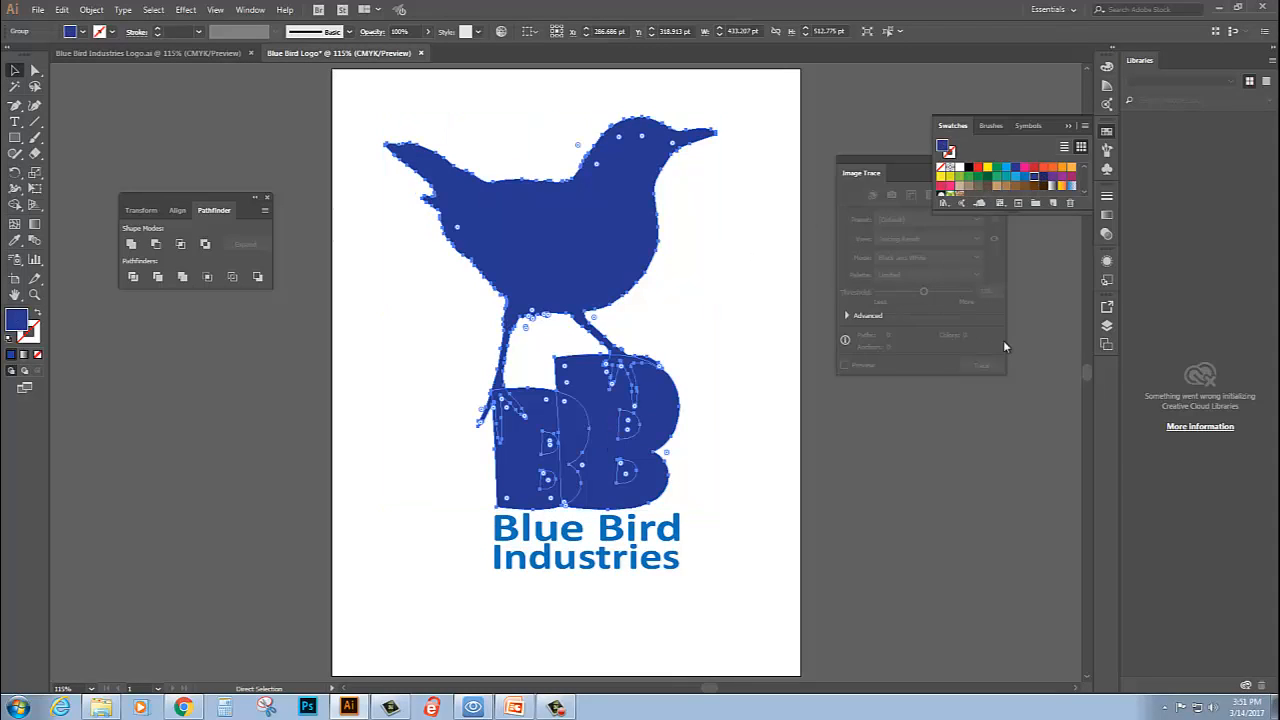
pyautogui.hotkey('ctrl', 'z')
pyautogui.press('v')
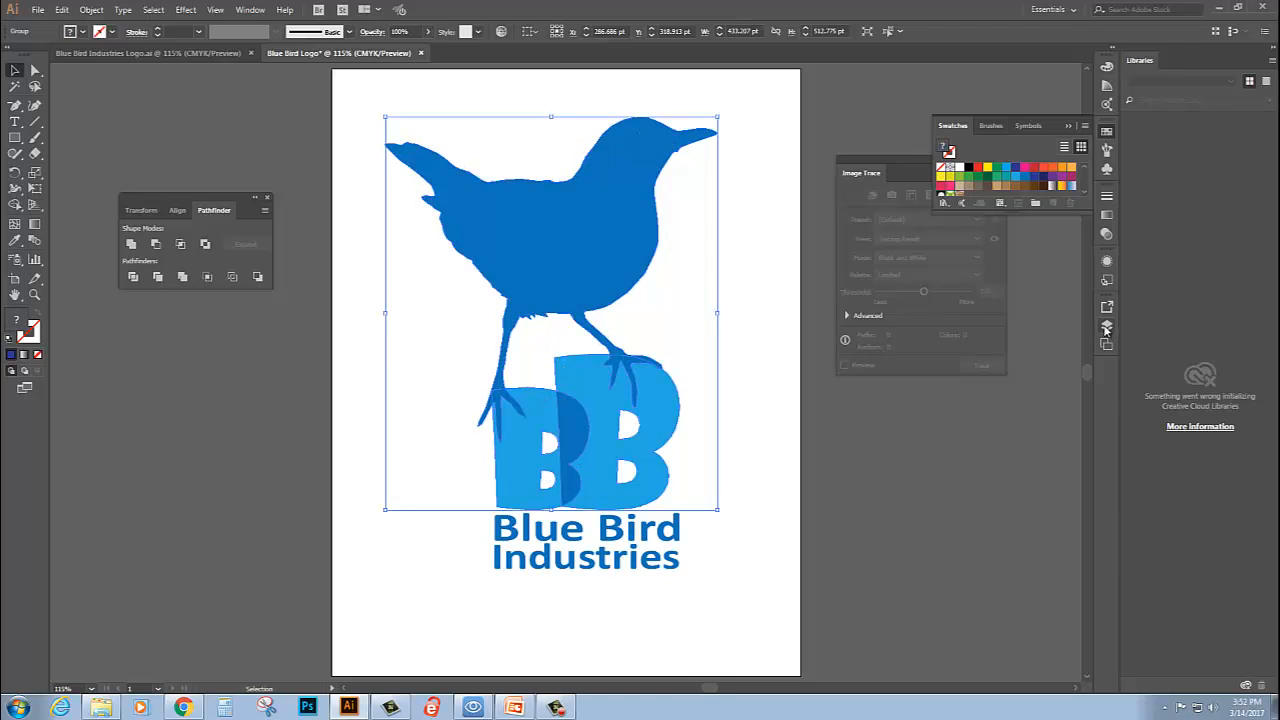
# - Target only the bird path inside the group and fill it with the dark blue swatch
pyautogui.click(1107, 326)
pyautogui.click(1074, 391)
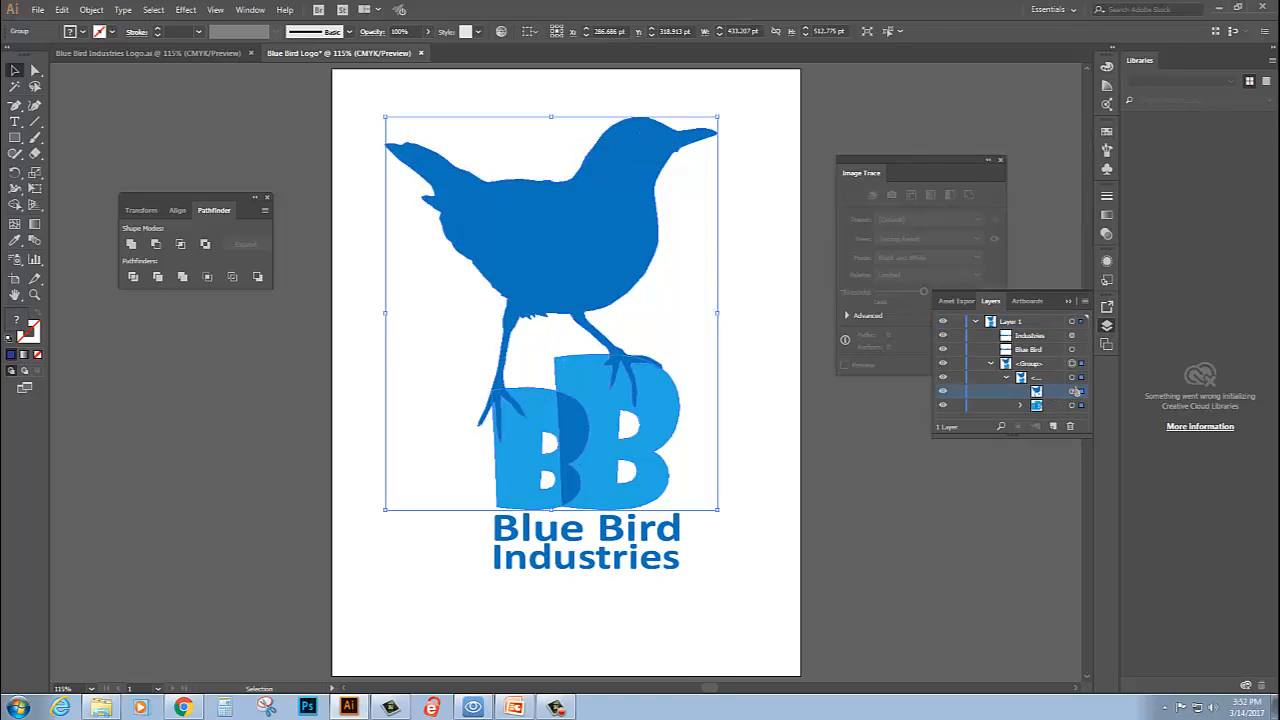
pyautogui.click(1073, 391)
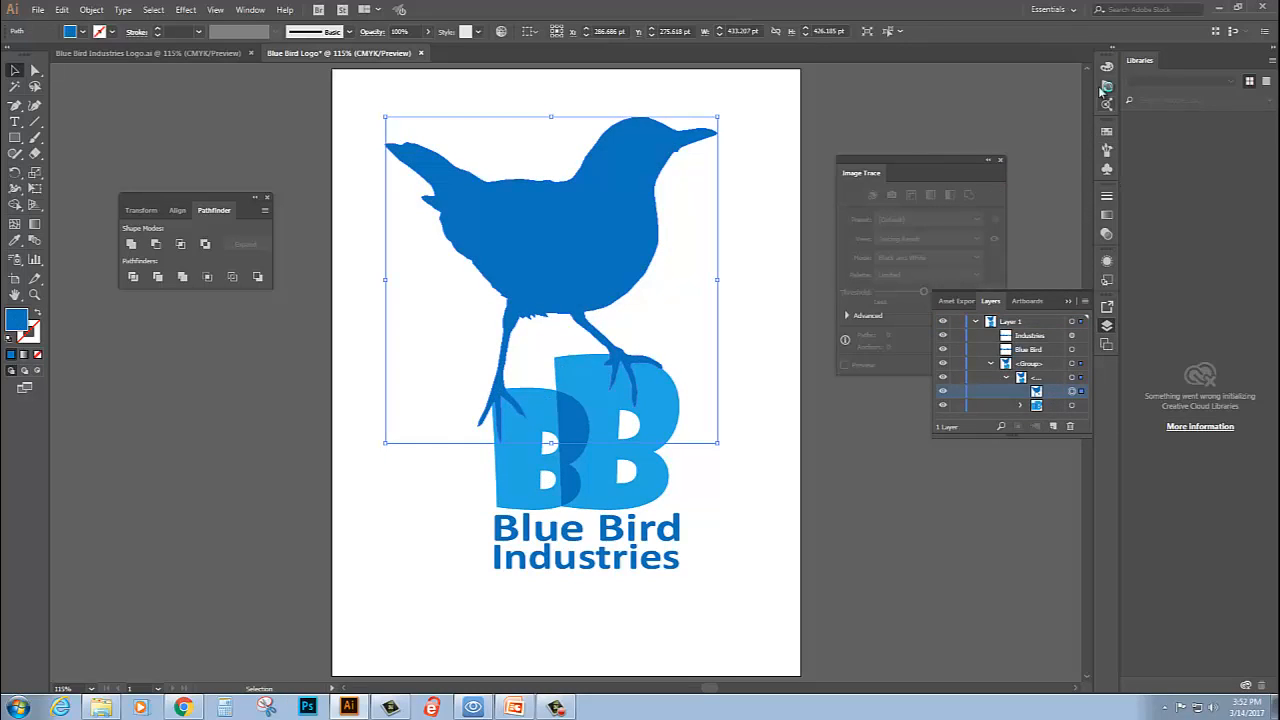
pyautogui.click(1107, 132)
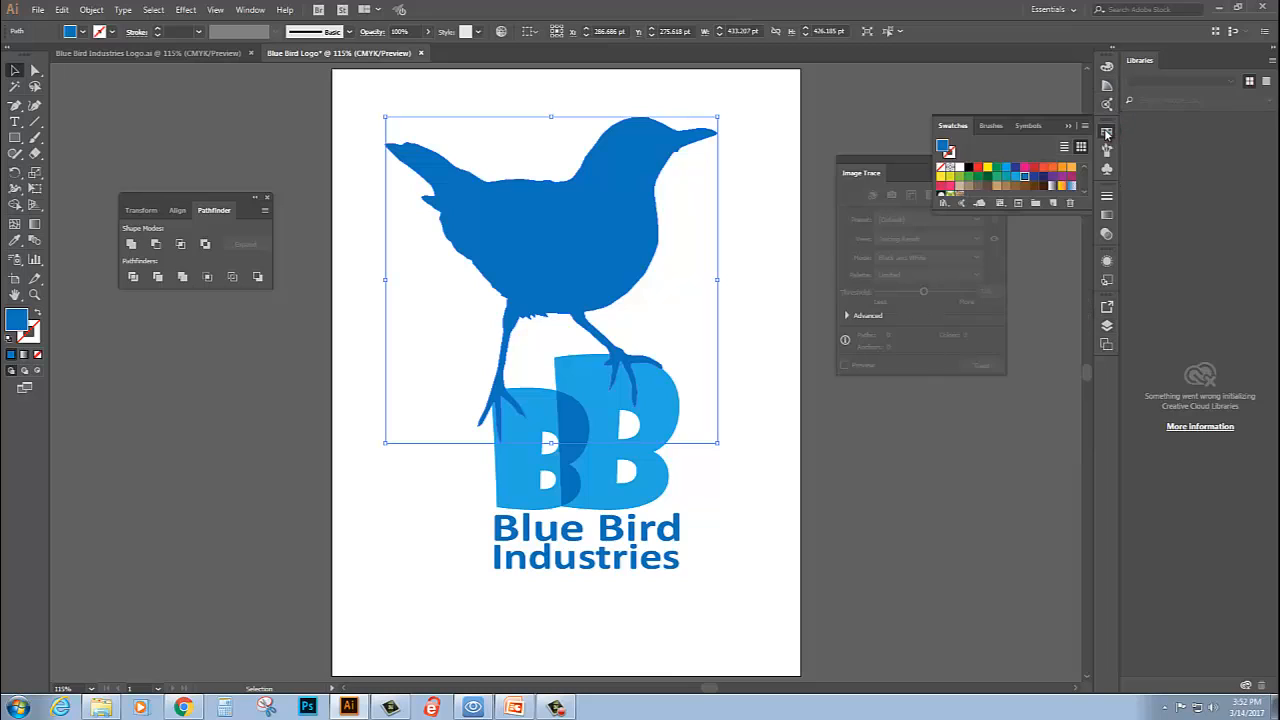
pyautogui.click(1034, 178)
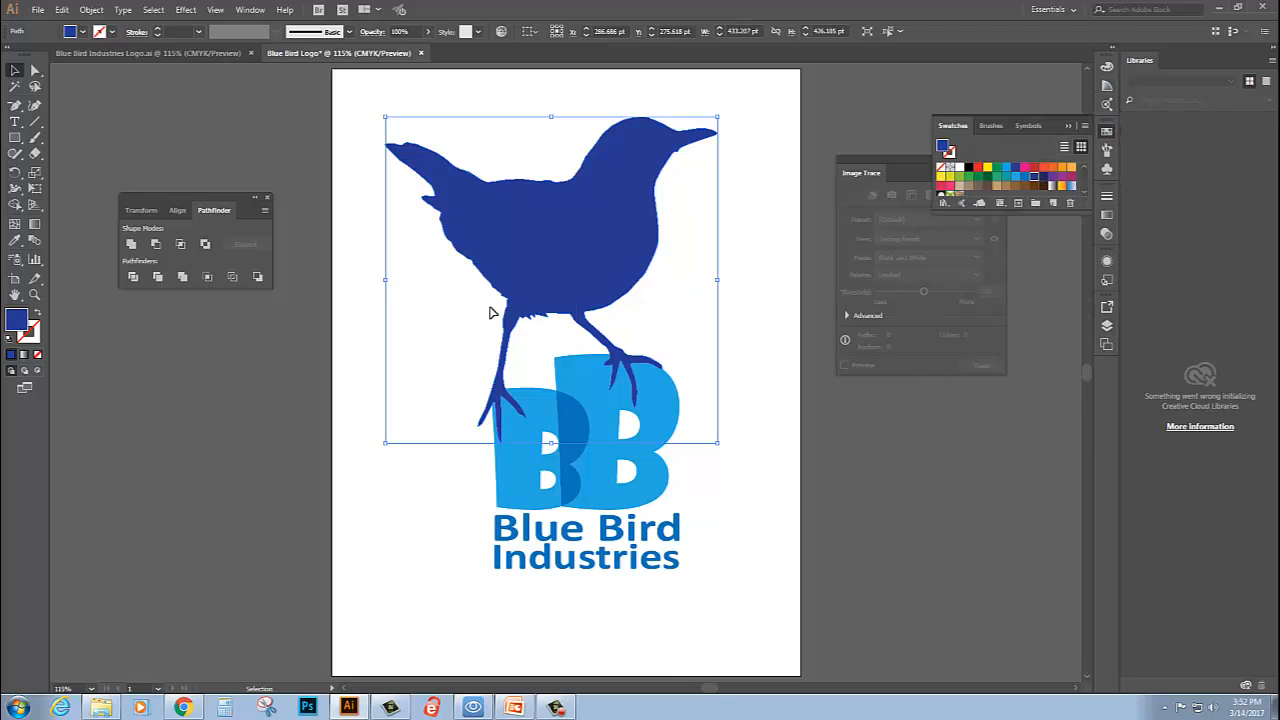
# - Fill the "Blue Bird" and "Industries" text with the same dark blue swatch and compare the logo with the reference document
pyautogui.click(622, 540)
pyautogui.click(641, 568)
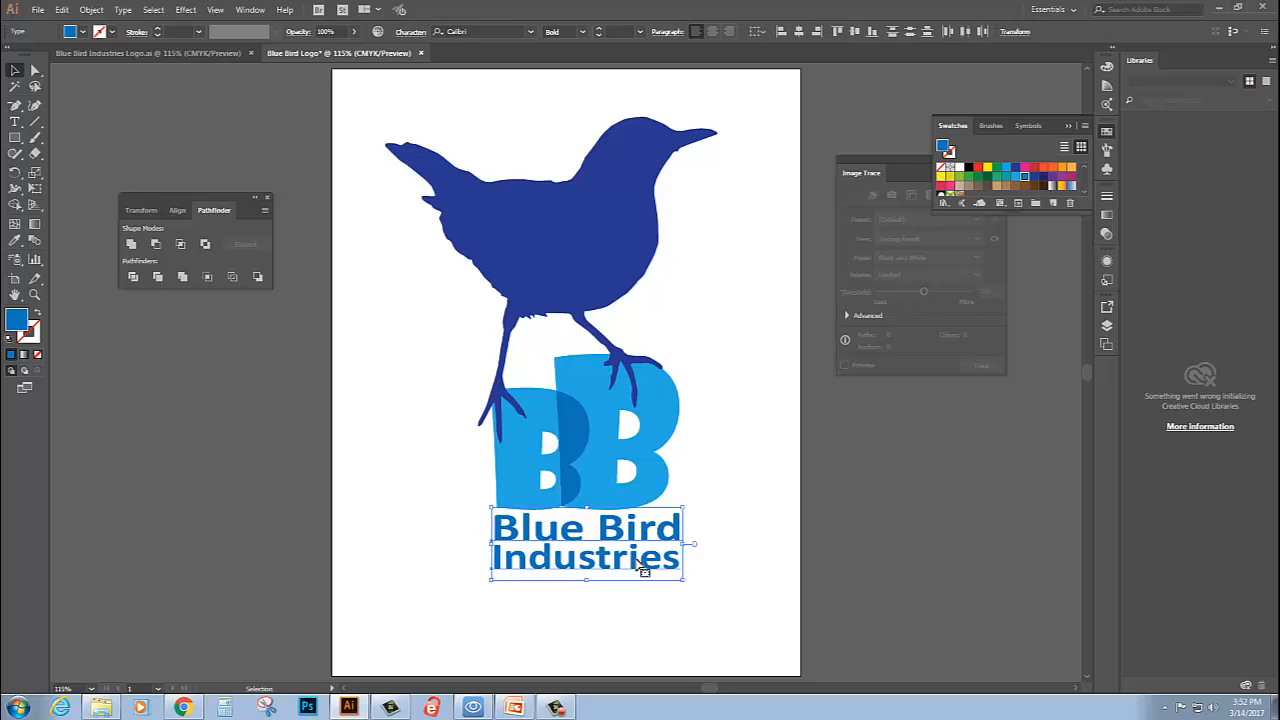
pyautogui.click(1034, 178)
pyautogui.click(716, 298)
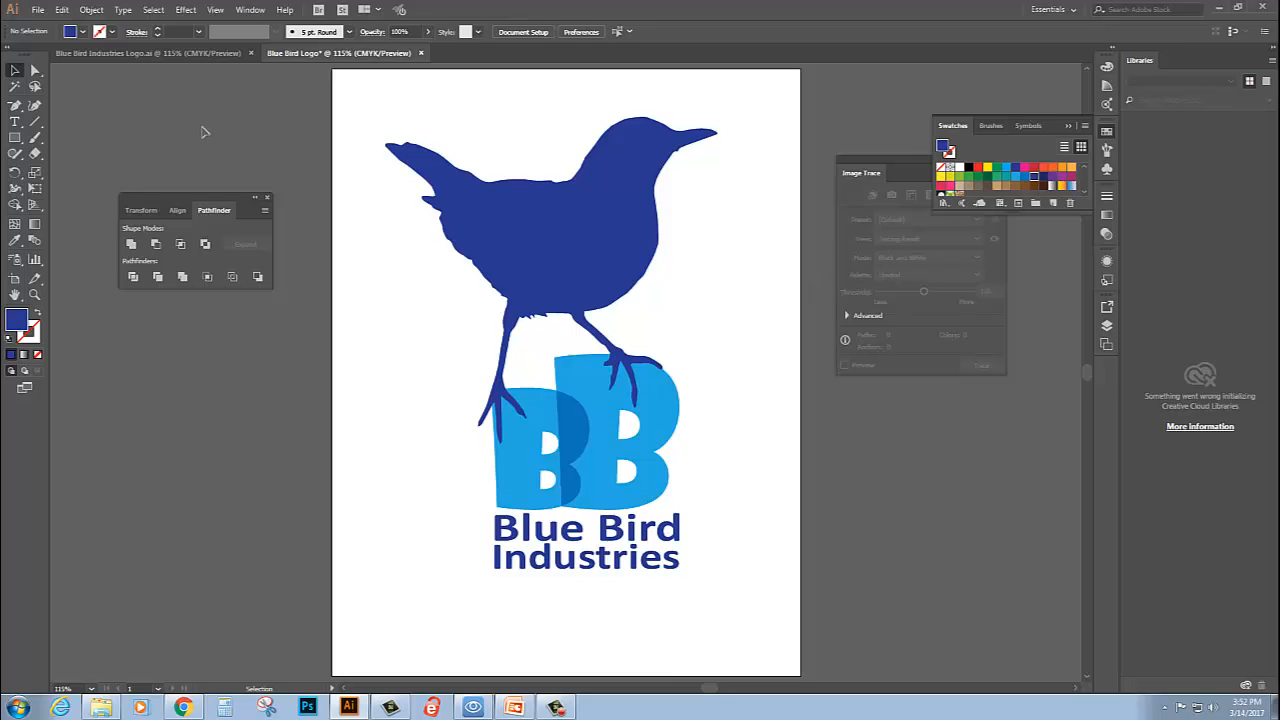
pyautogui.click(210, 54)
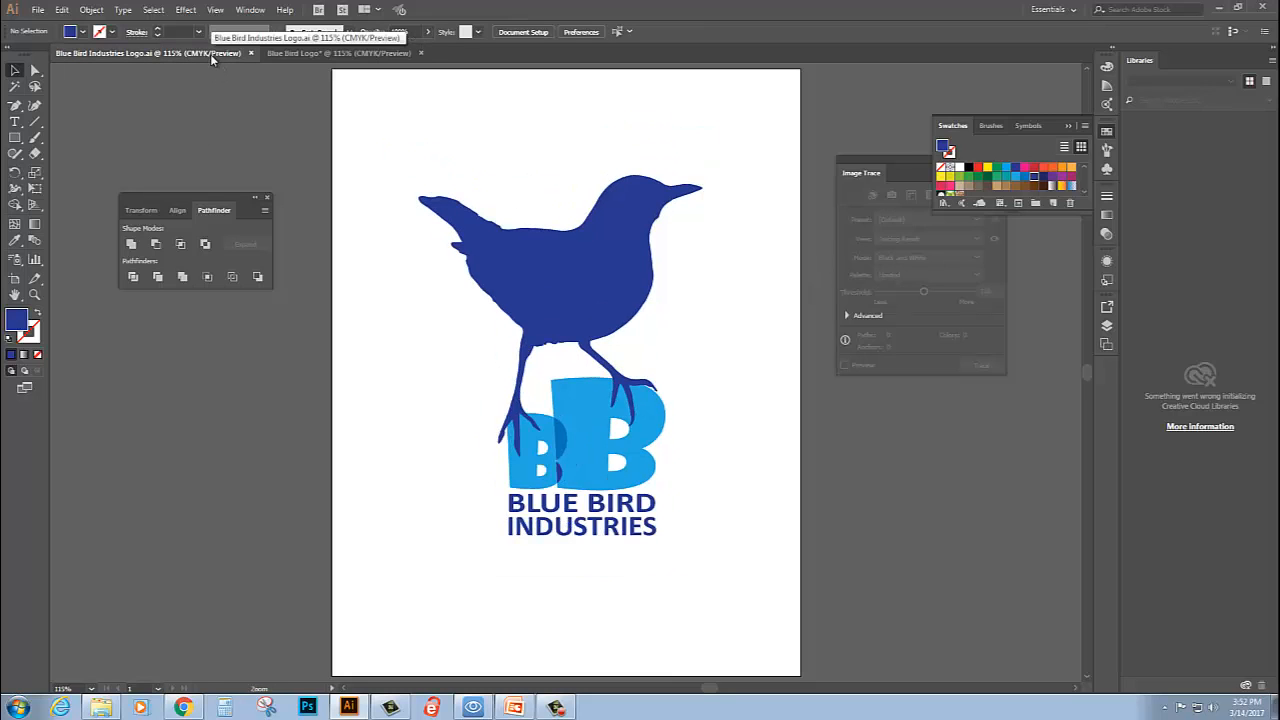
pyautogui.click(295, 52)
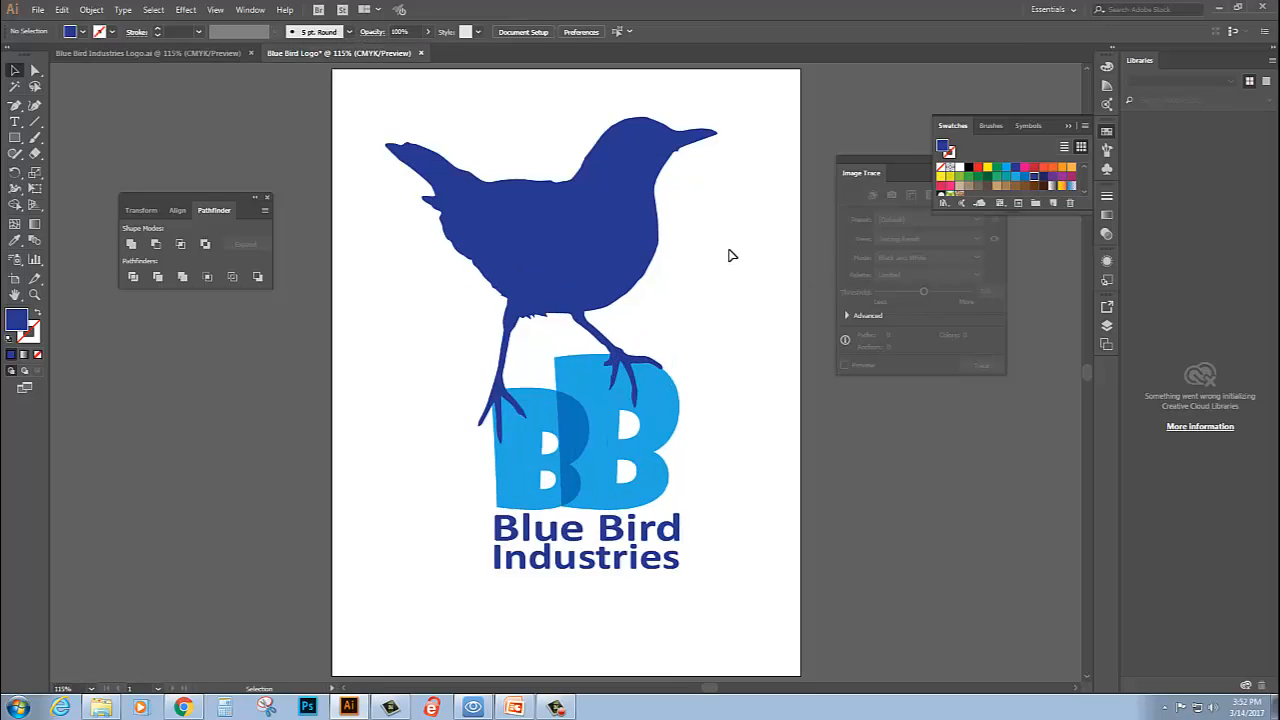